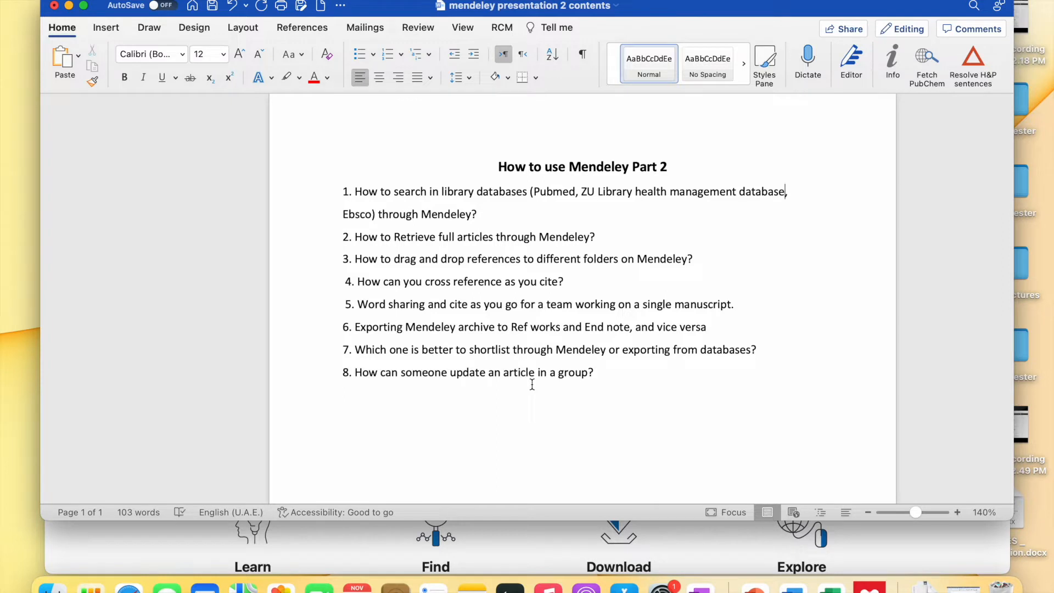
- Scroll through the Mendeley outline in Word, then bring the Safari PubMed window forward
scroll(532, 384, "down", 2)
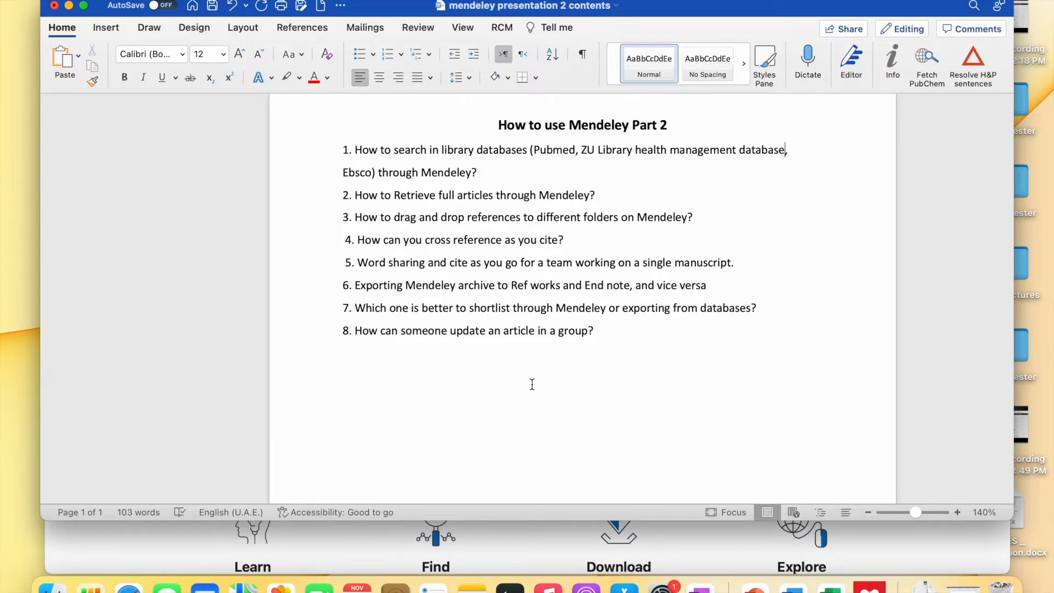
scroll(533, 384, "down", 2)
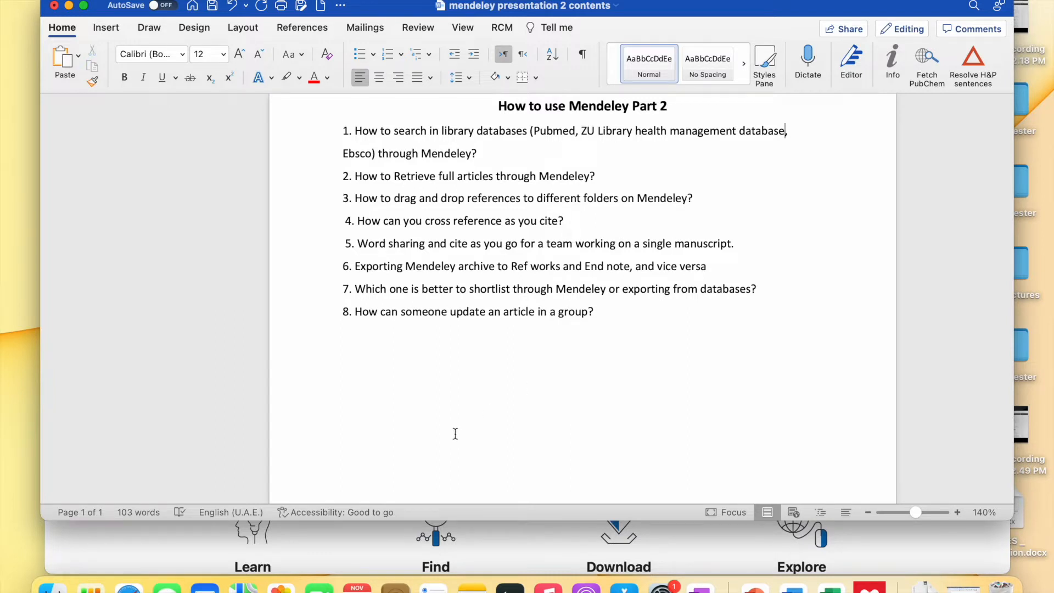
left_click(114, 536)
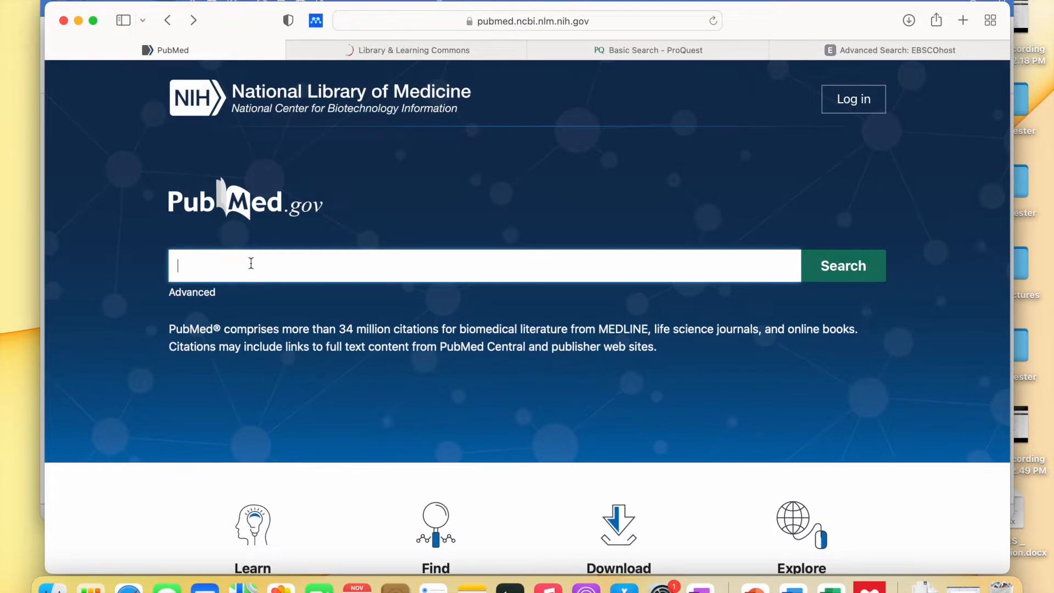
- Search PubMed for 'Health management'
type("Health ")
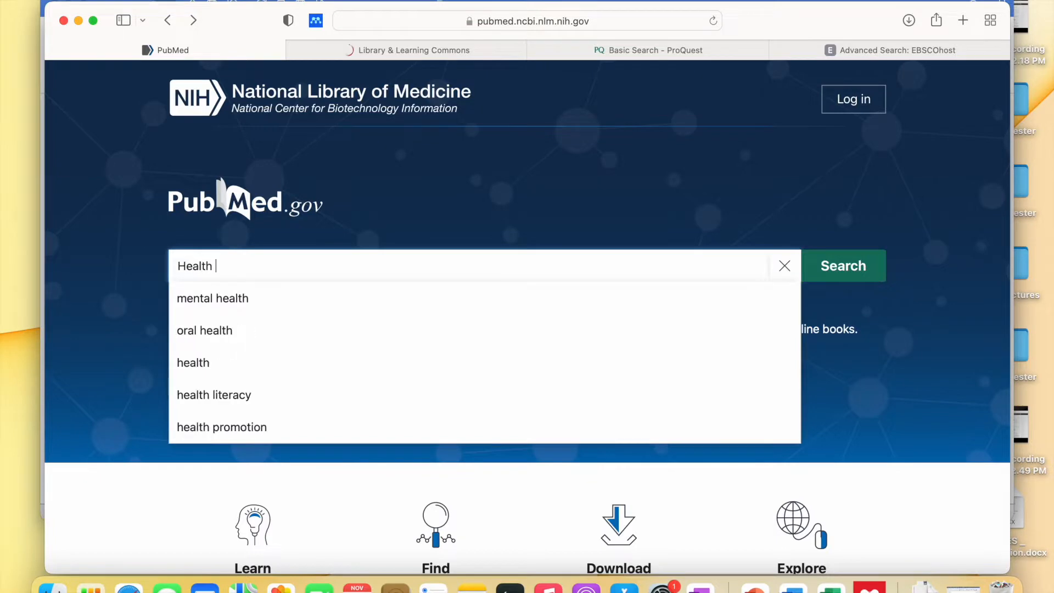
type("management")
key("Return")
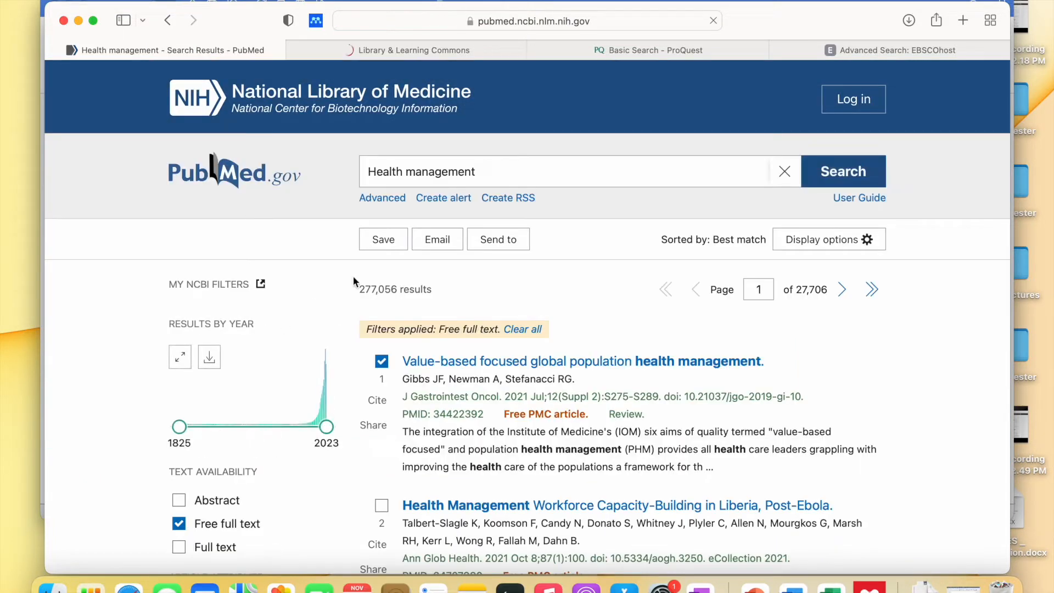
scroll(353, 277, "down", 2)
scroll(353, 277, "up", 1)
- Tick results 1 and 8 so five articles are selected, and bring up the Send to options
left_click(382, 339)
scroll(384, 342, "down", 4)
scroll(384, 342, "up", 2)
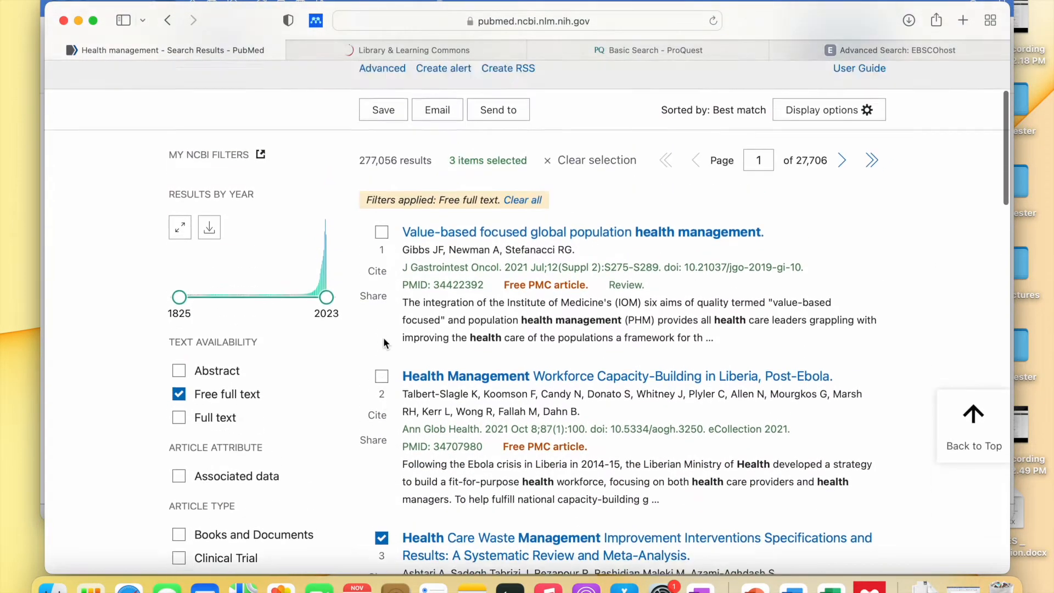
scroll(383, 337, "up", 5)
left_click(382, 363)
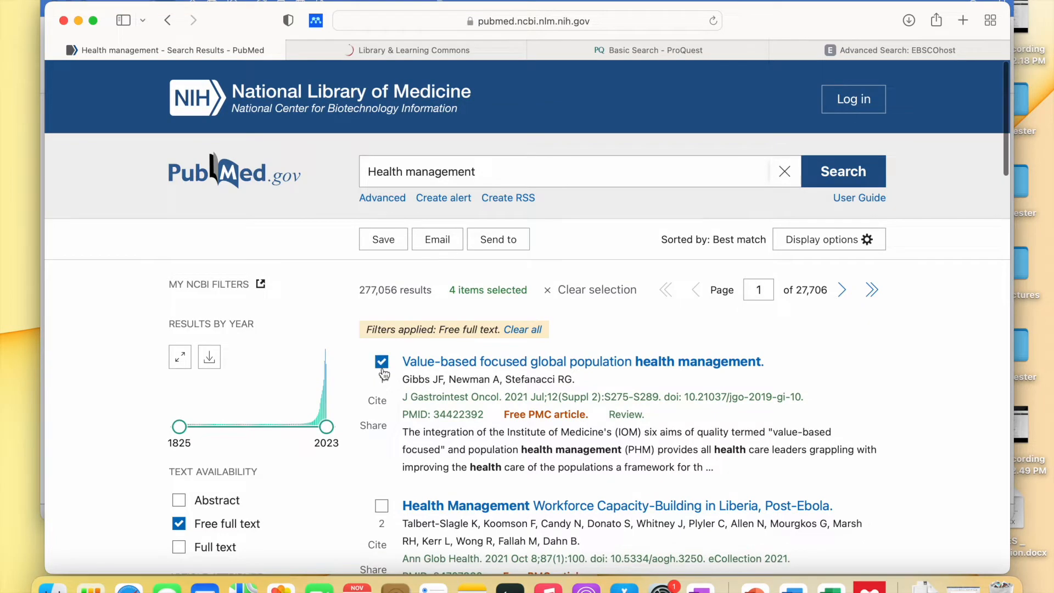
scroll(382, 369, "down", 10)
scroll(382, 407, "down", 13)
scroll(373, 494, "down", 11)
left_click(382, 496)
scroll(384, 483, "up", 20)
left_click(491, 241)
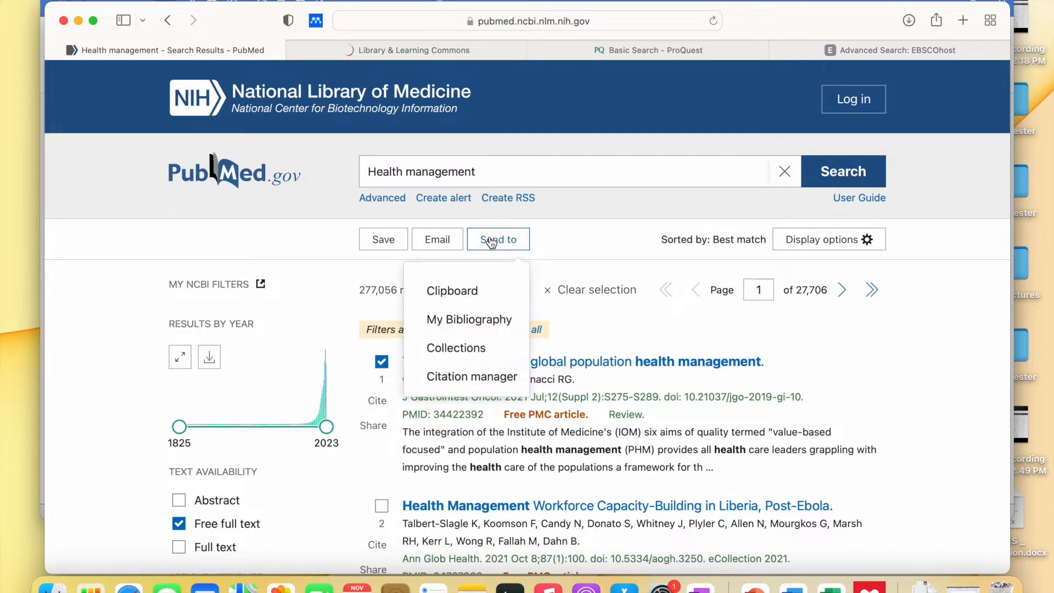
- Send the Selection (5) to a citation manager file with Create file
left_click(491, 378)
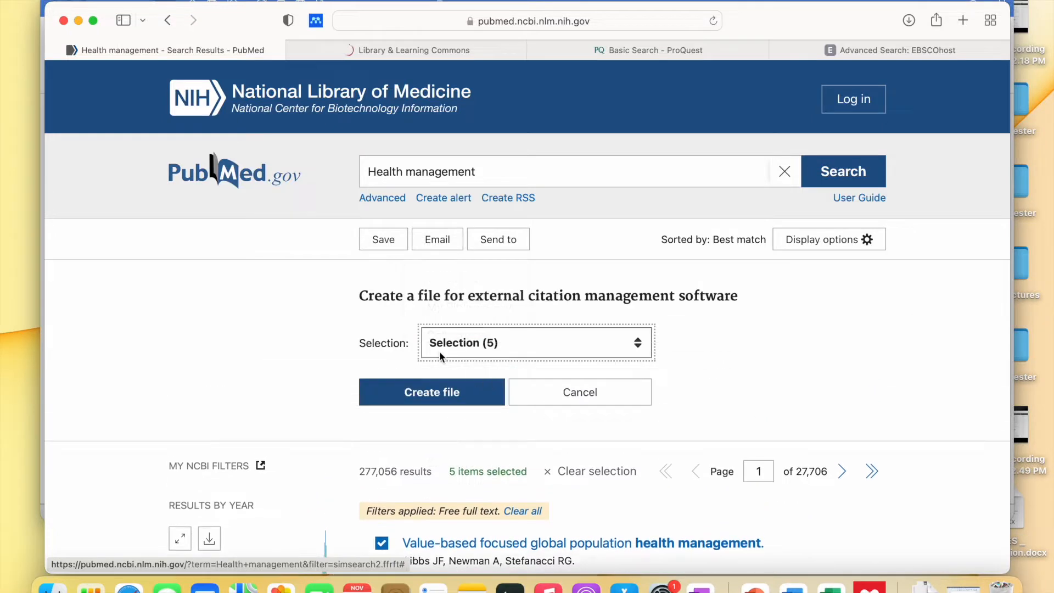
left_click(476, 343)
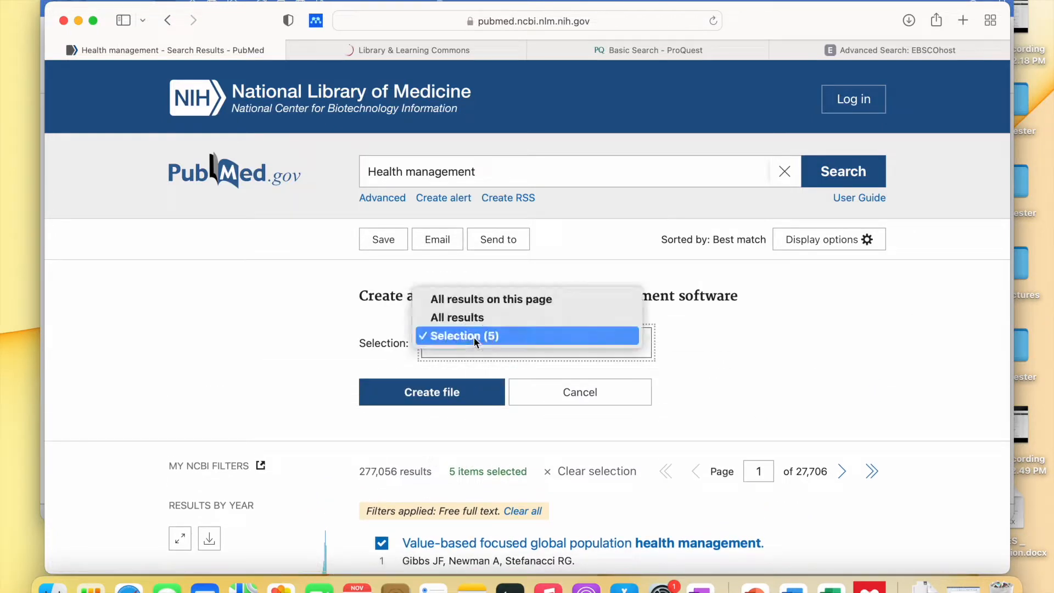
left_click(473, 336)
scroll(464, 318, "down", 2)
left_click(458, 284)
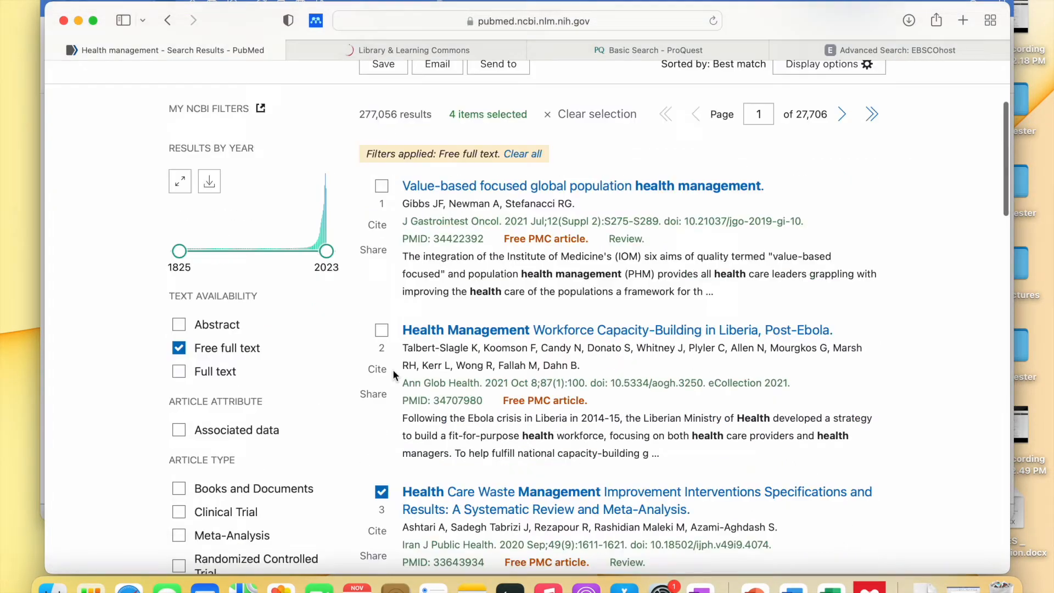
- Untick articles 3, 6, 7 and 8 so no results remain selected
scroll(393, 369, "down", 2)
left_click(382, 443)
scroll(383, 446, "down", 7)
scroll(383, 446, "down", 4)
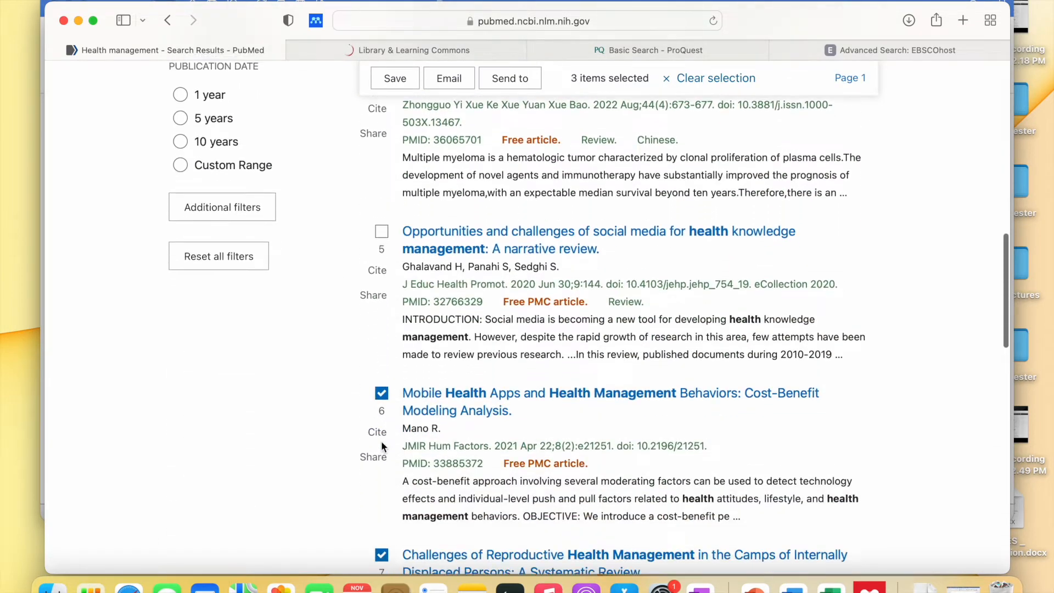
left_click(382, 352)
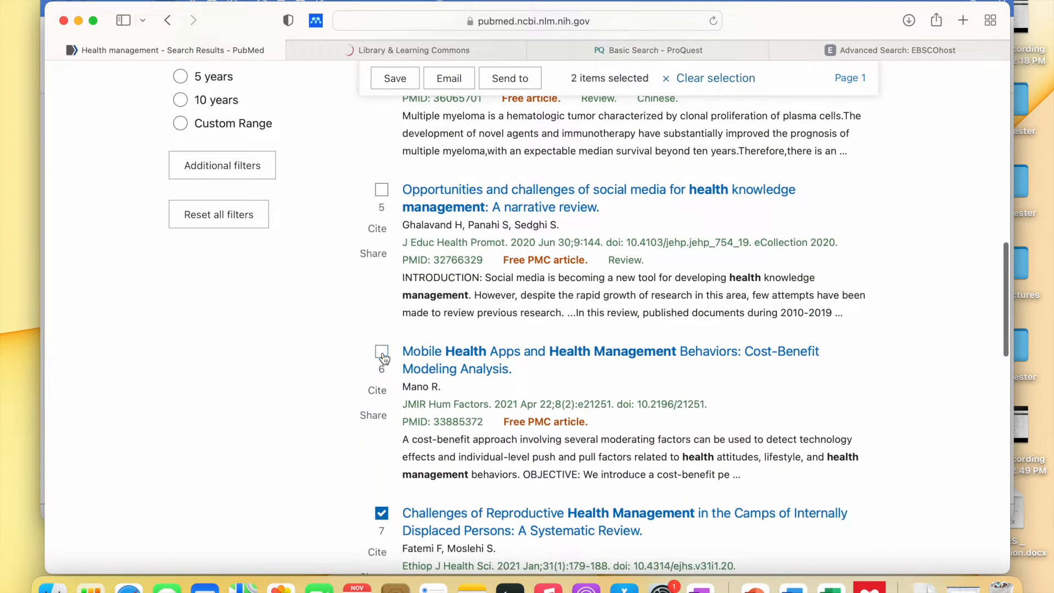
scroll(383, 467, "down", 1)
left_click(382, 455)
scroll(383, 457, "down", 6)
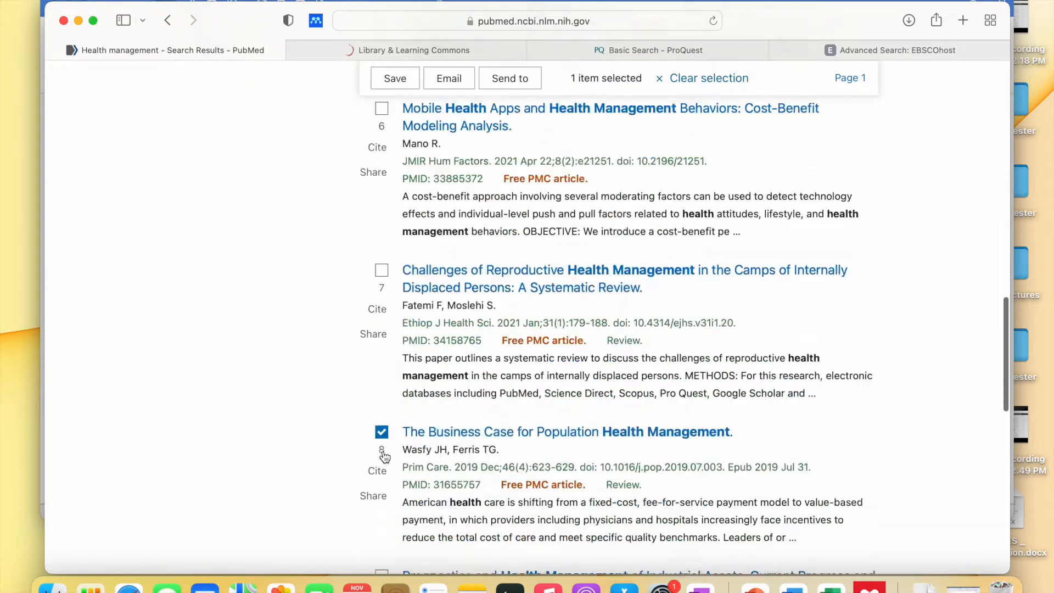
left_click(381, 271)
scroll(383, 278, "up", 15)
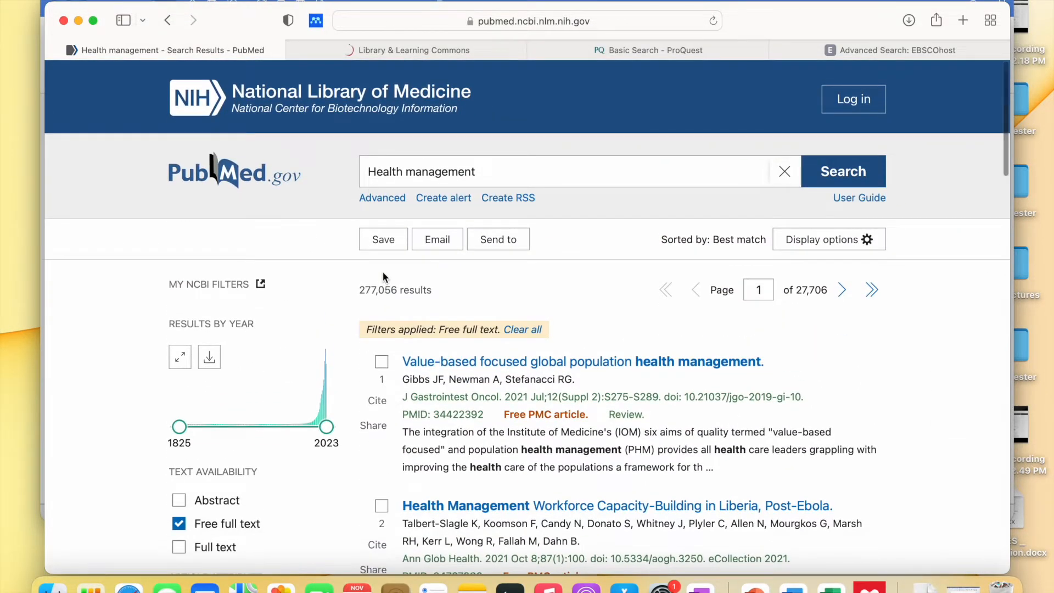
- Open the Mendeley Web Importer and review the 10 references it detects on the page
left_click(316, 22)
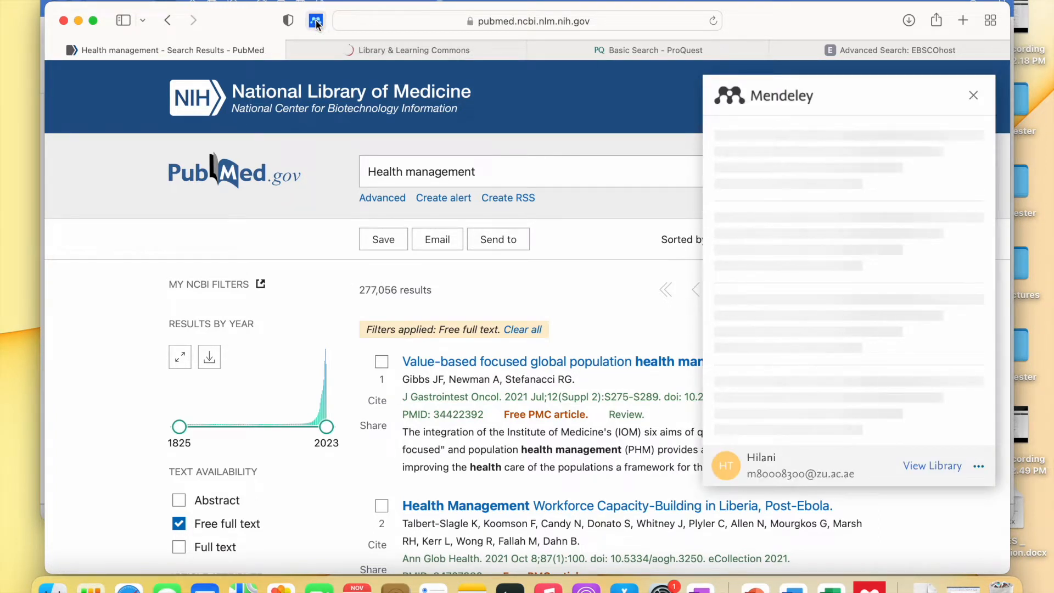
scroll(619, 350, "down", 3)
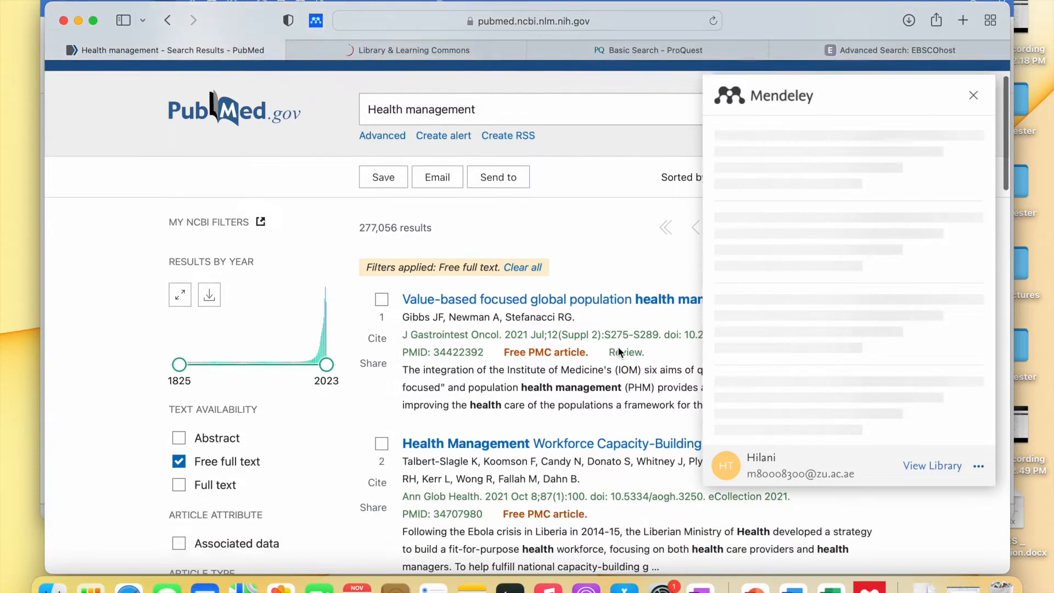
scroll(619, 351, "down", 20)
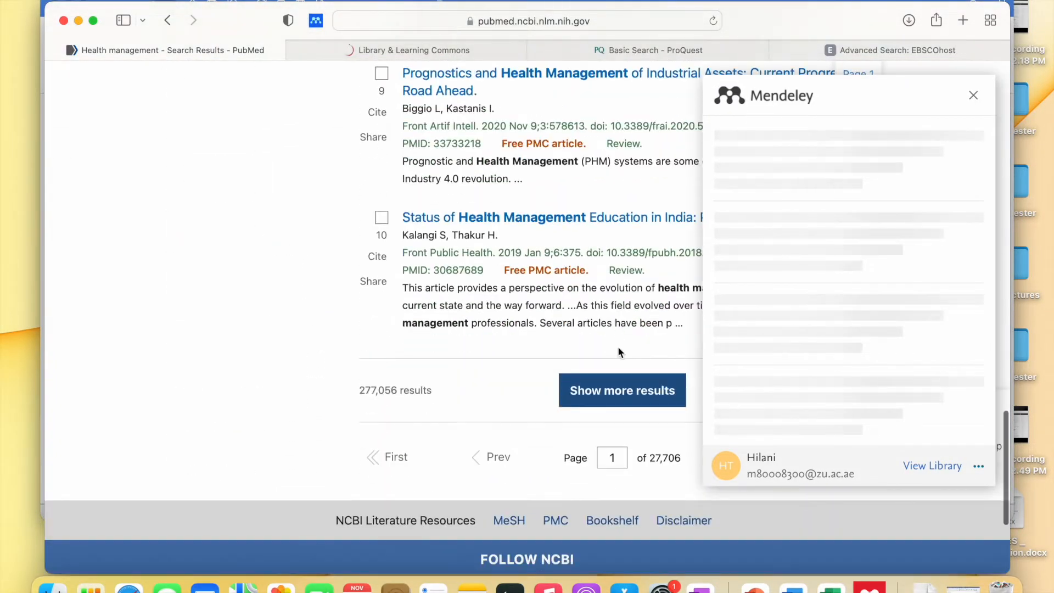
scroll(619, 353, "up", 20)
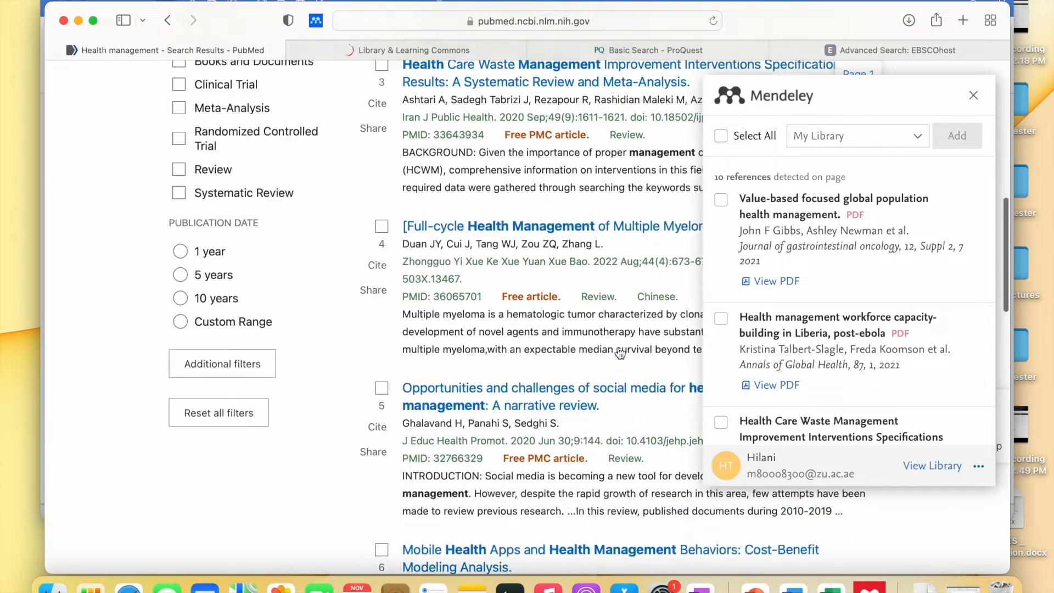
scroll(620, 352, "down", 1)
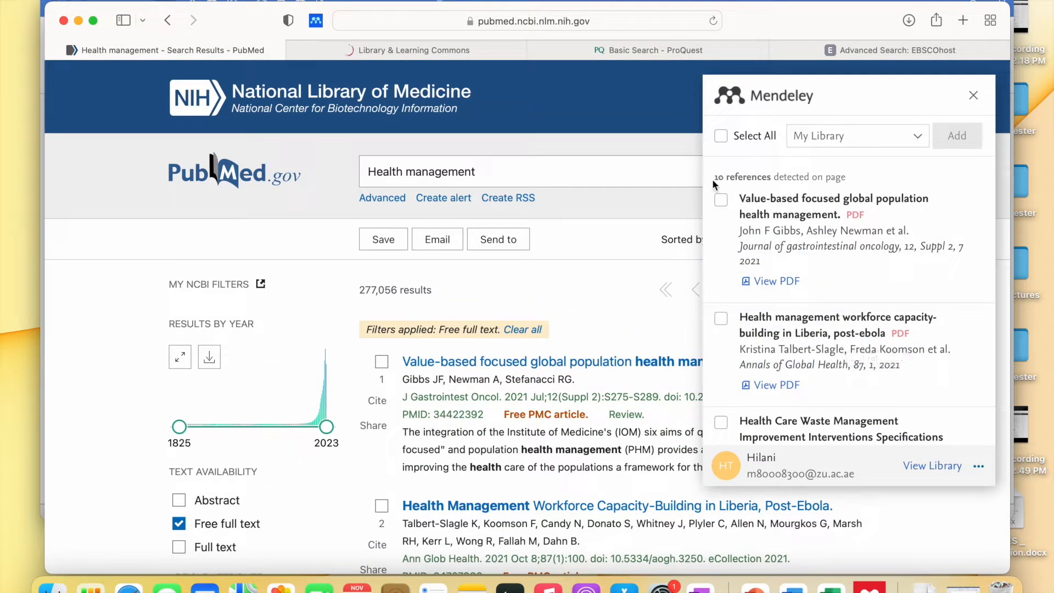
left_click_drag(715, 177, 768, 176)
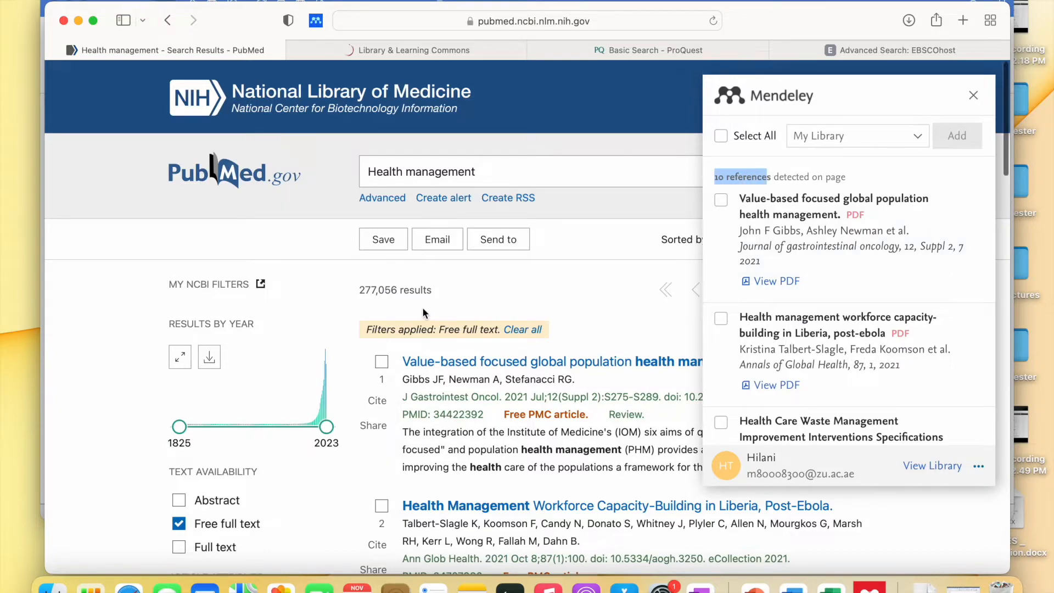
scroll(423, 308, "down", 20)
scroll(422, 308, "up", 20)
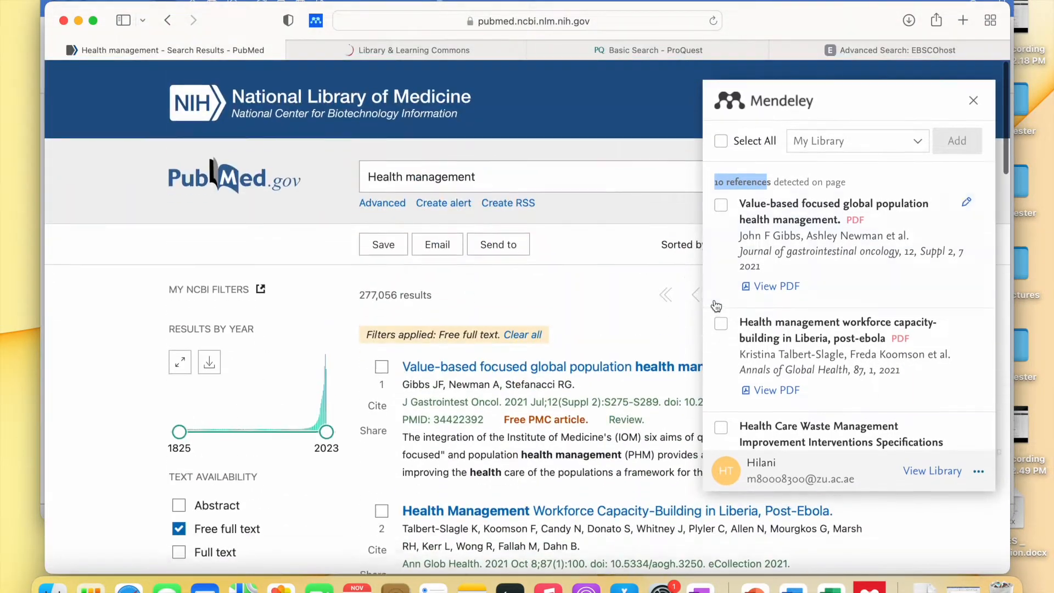
- Tick the first, Health Care Waste Management and social-media knowledge management references, and show the collection list
left_click(721, 204)
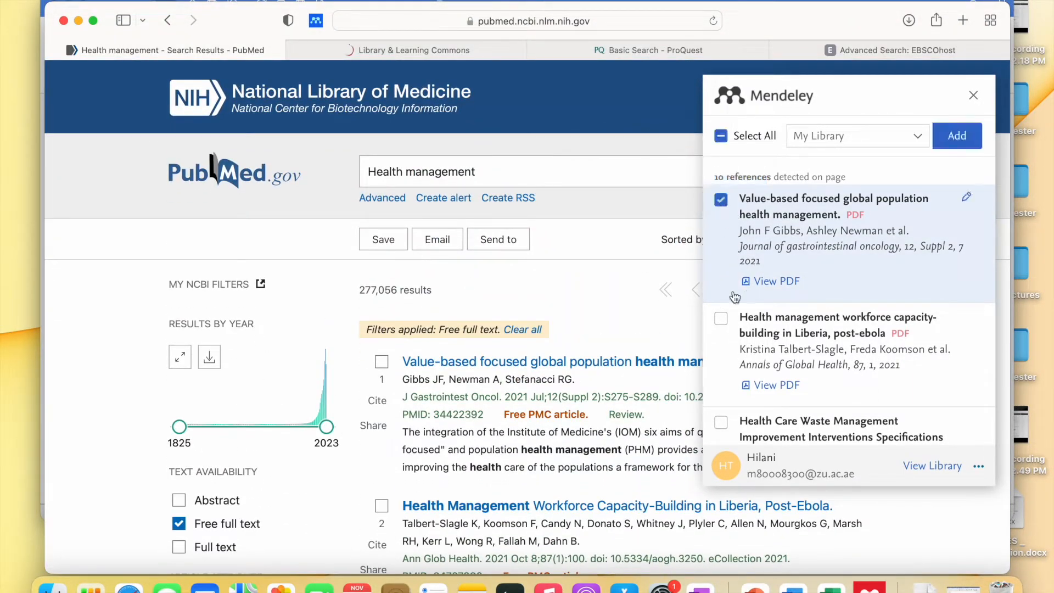
scroll(742, 362, "down", 2)
scroll(747, 287, "down", 2)
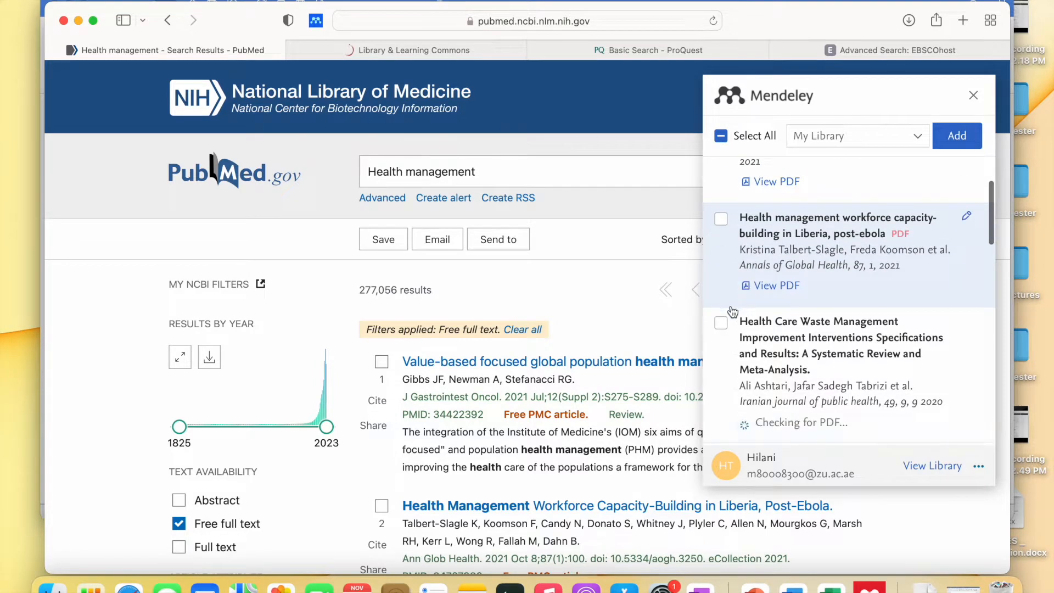
left_click(721, 324)
scroll(723, 335, "down", 6)
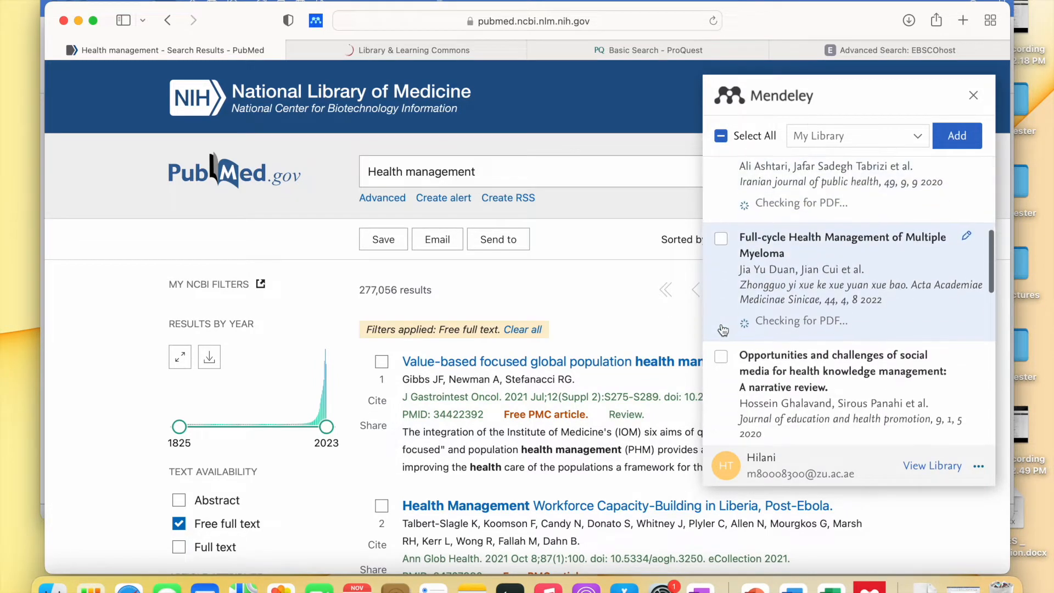
left_click(722, 354)
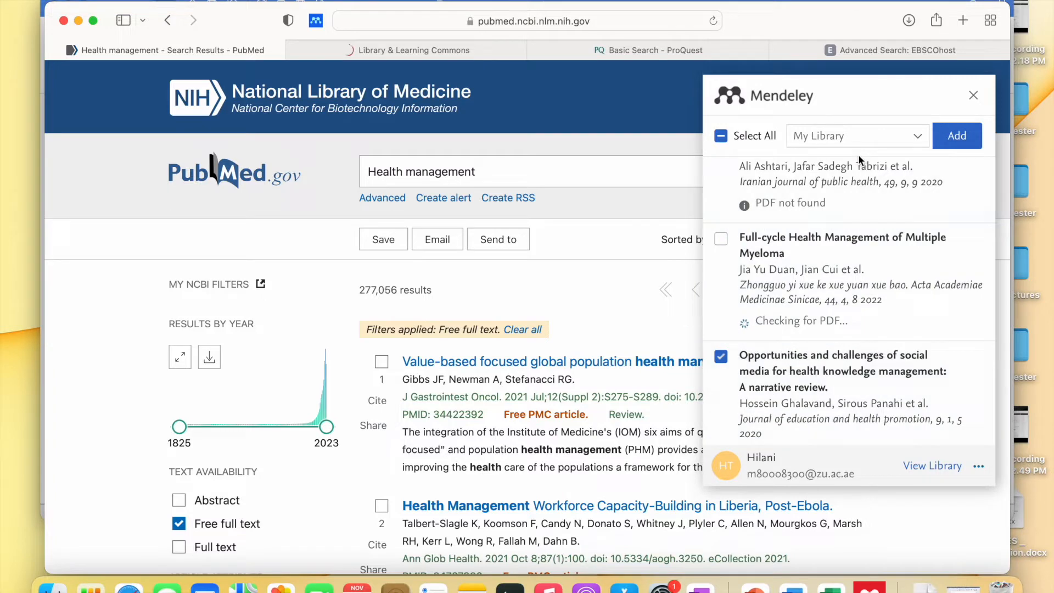
scroll(859, 159, "down", 4)
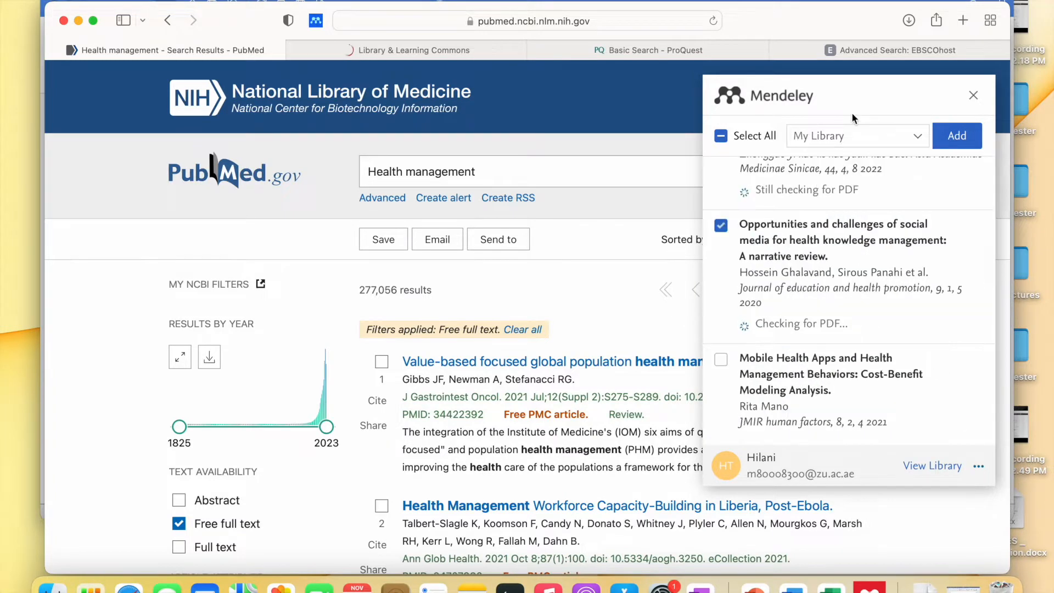
left_click(846, 138)
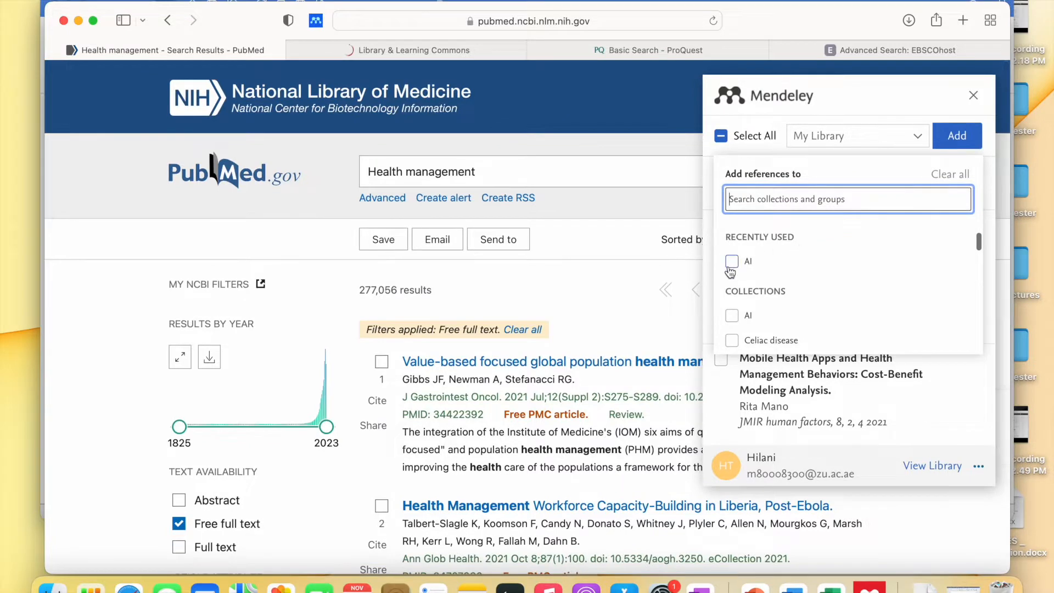
- Tick Health management 1 as the destination collection
scroll(736, 271, "down", 2)
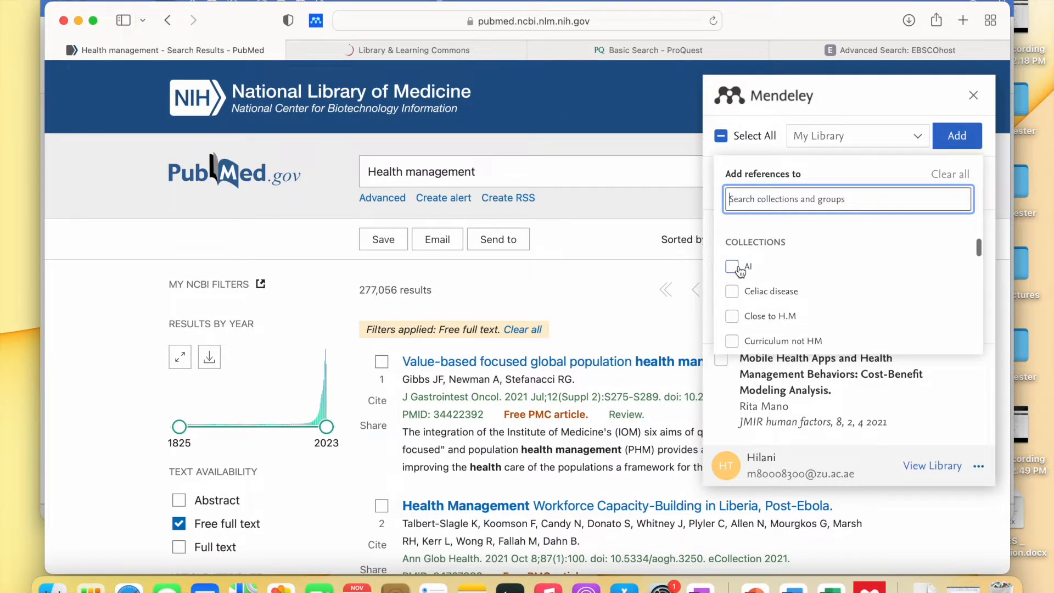
scroll(750, 266, "up", 1)
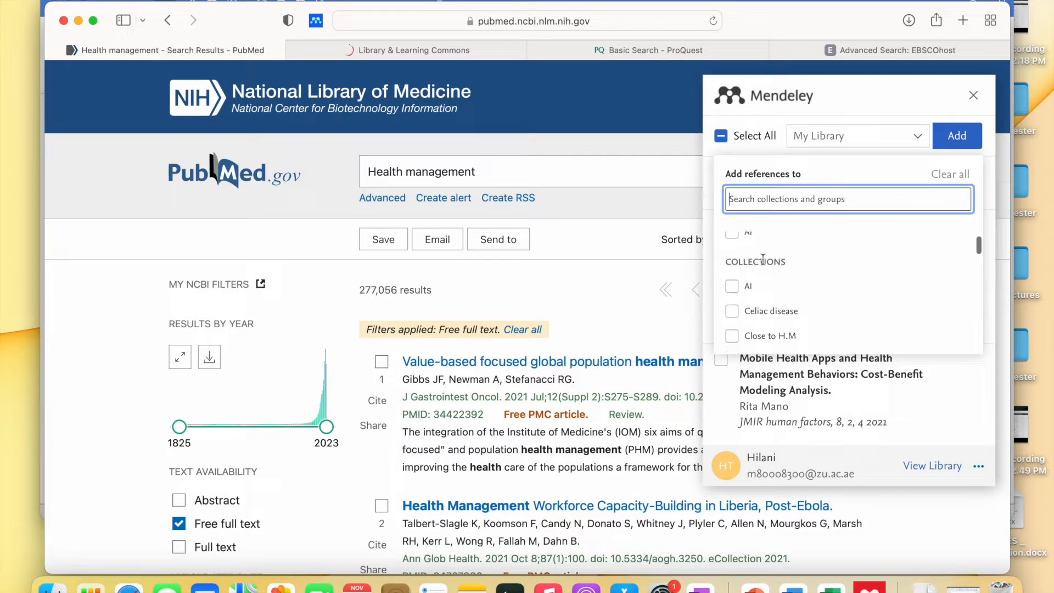
scroll(798, 313, "down", 5)
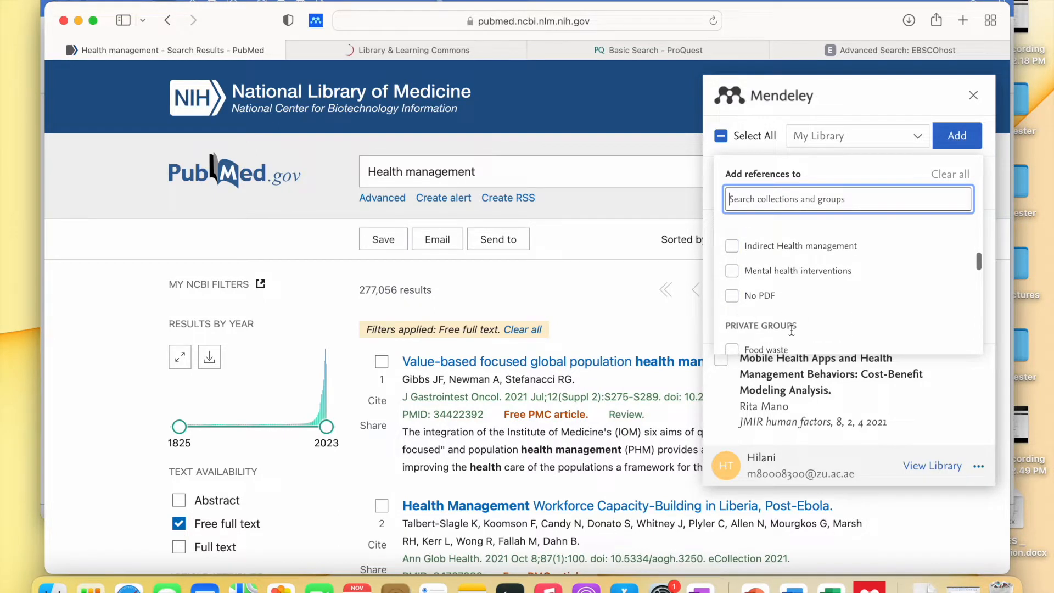
scroll(760, 247, "up", 3)
scroll(757, 253, "down", 5)
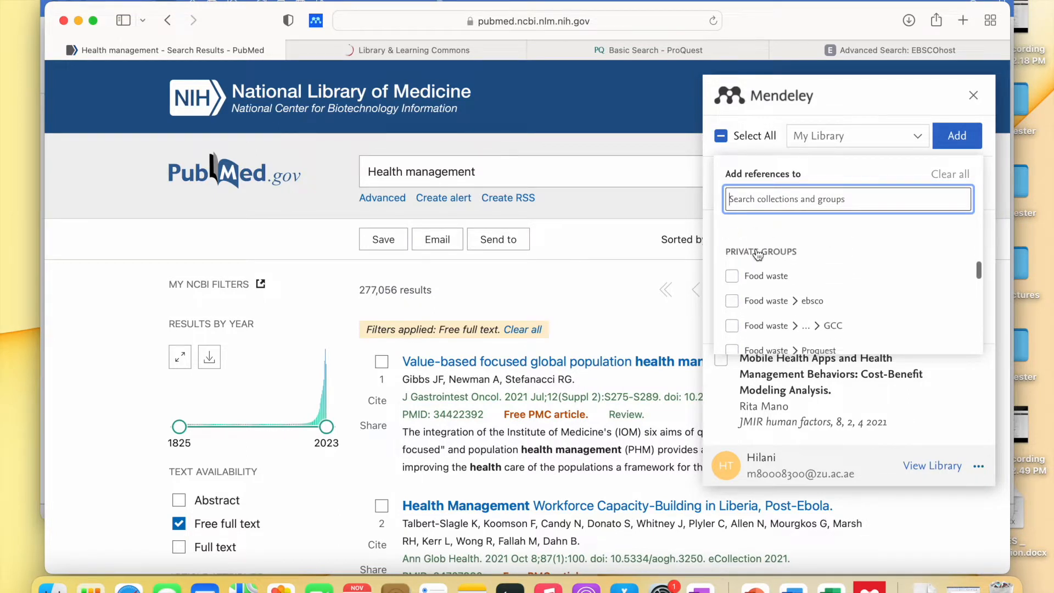
scroll(758, 258, "down", 2)
scroll(769, 308, "up", 3)
scroll(757, 313, "down", 6)
scroll(756, 309, "down", 4)
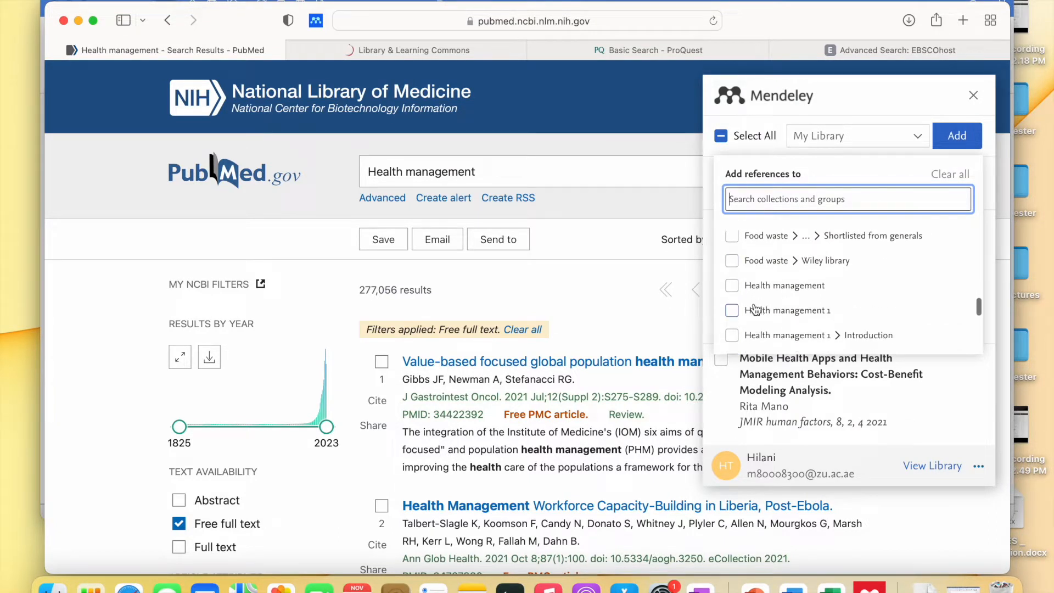
scroll(756, 310, "down", 1)
left_click(733, 305)
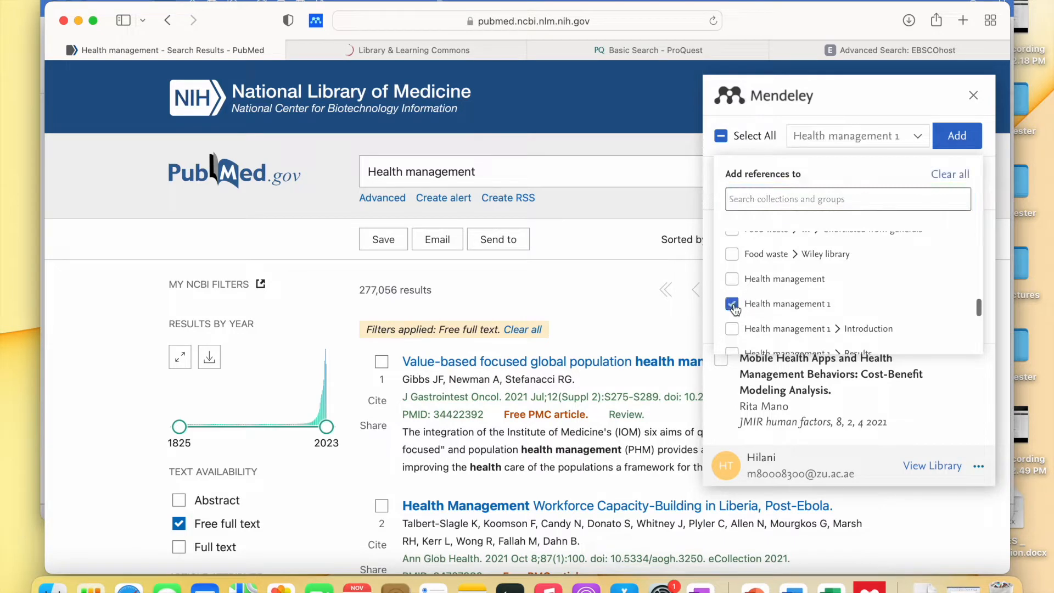
- Leave Health management new and old unticked and add the review to Health management 1
scroll(774, 306, "down", 3)
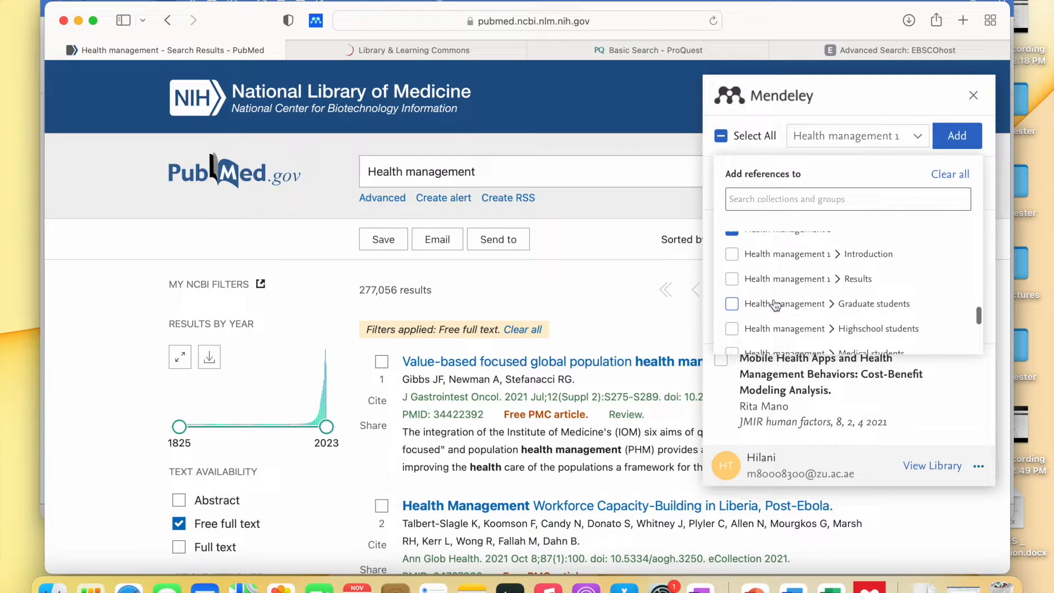
scroll(775, 305, "down", 2)
scroll(776, 306, "up", 3)
scroll(776, 305, "down", 3)
scroll(775, 305, "down", 2)
scroll(776, 305, "up", 10)
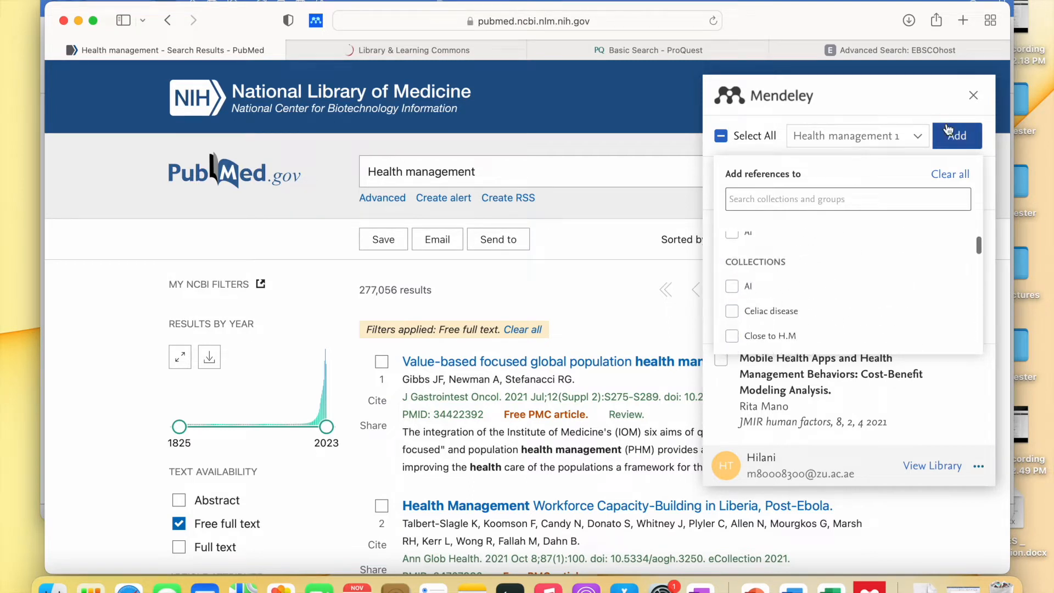
scroll(753, 291, "up", 1)
scroll(756, 307, "down", 3)
scroll(756, 311, "down", 4)
scroll(756, 310, "up", 3)
scroll(756, 310, "up", 5)
scroll(756, 311, "down", 10)
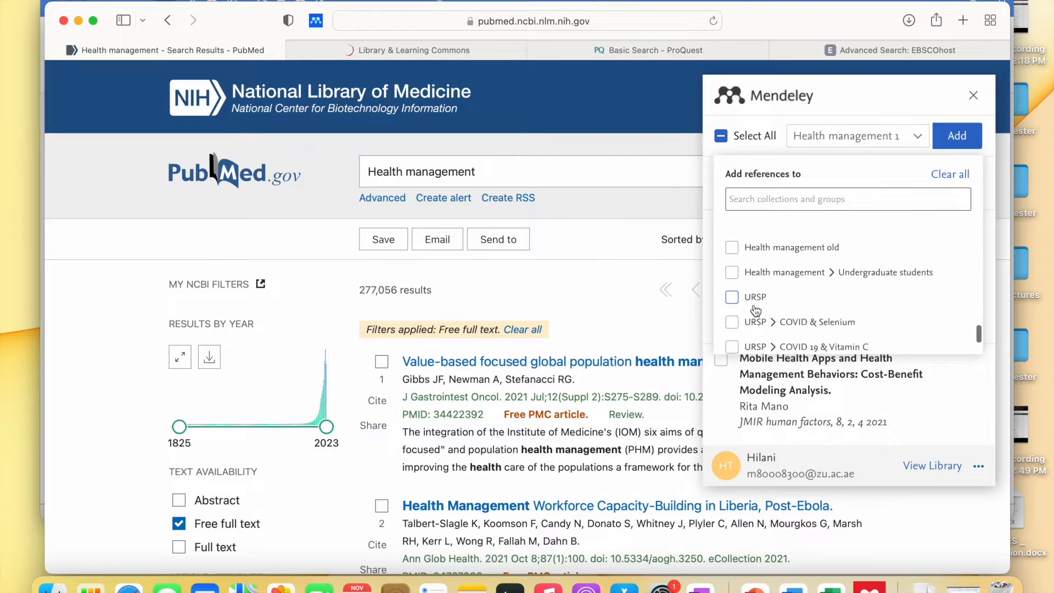
scroll(756, 311, "up", 2)
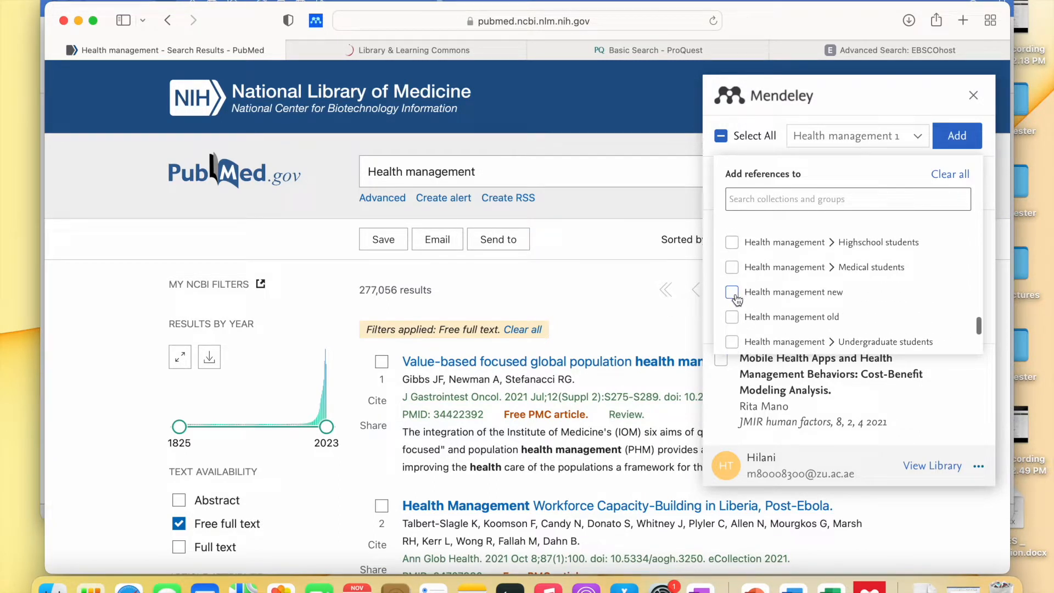
left_click(733, 293)
left_click(734, 318)
left_click(734, 320)
left_click(735, 295)
scroll(735, 236, "up", 5)
left_click(960, 139)
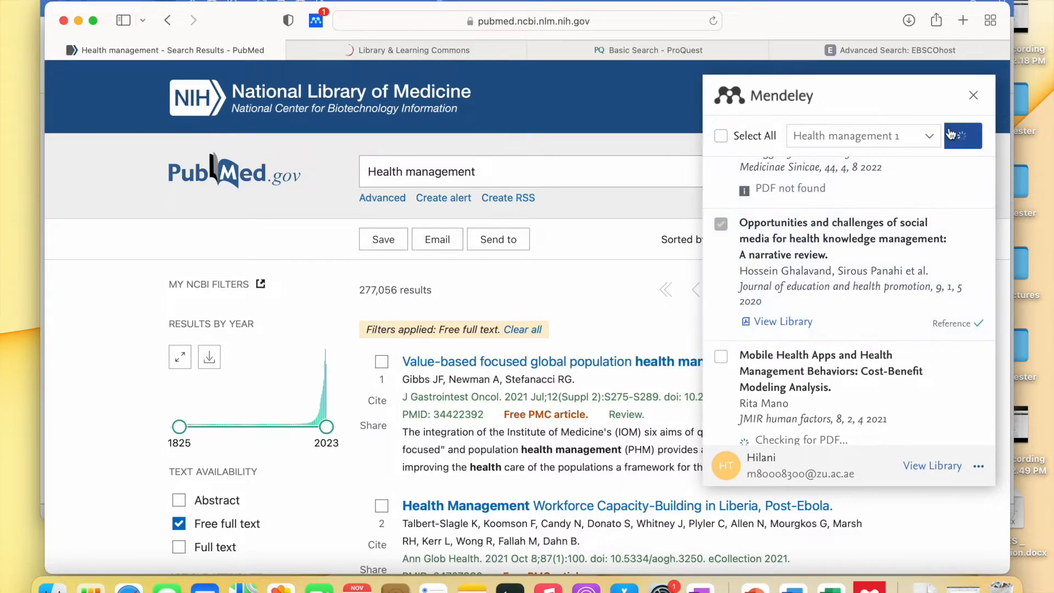
- Go to page 2 of the PubMed Health management results, briefly opening the Mendeley importer
scroll(590, 232, "down", 15)
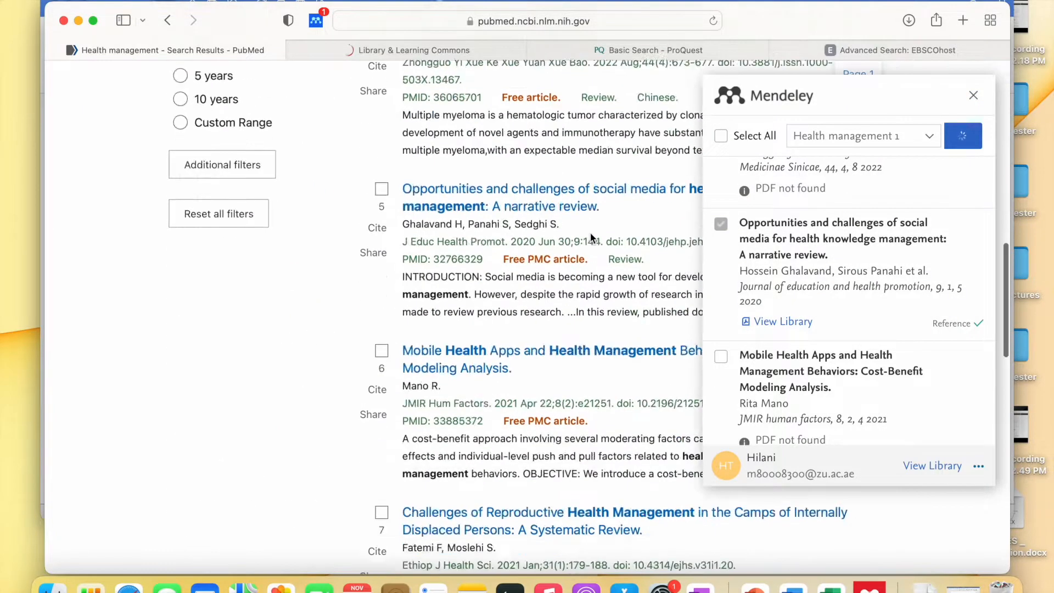
scroll(591, 232, "up", 5)
scroll(592, 238, "down", 2)
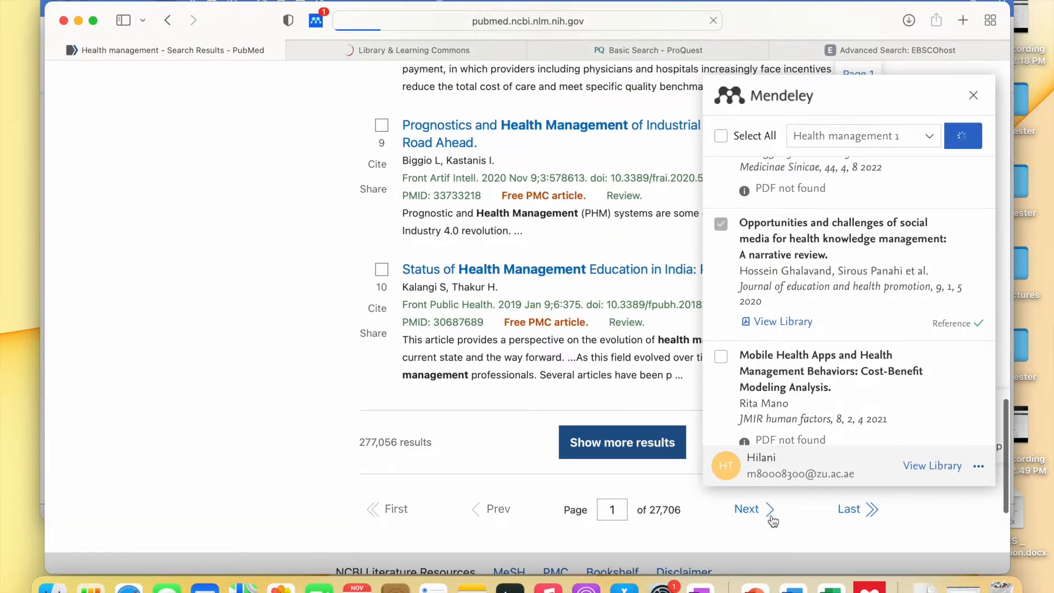
left_click(755, 511)
scroll(512, 359, "up", 2)
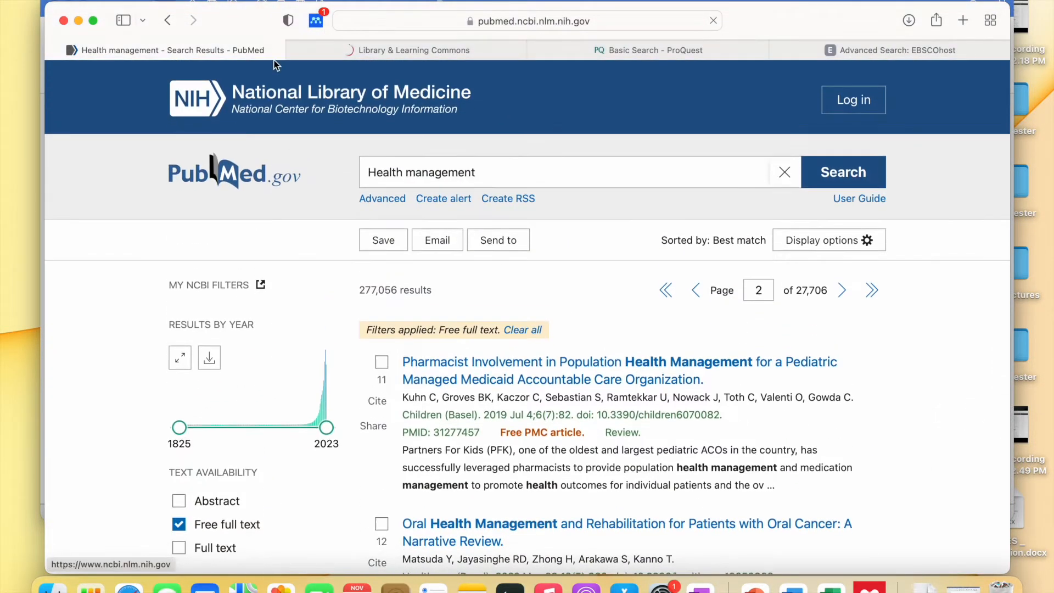
left_click(315, 22)
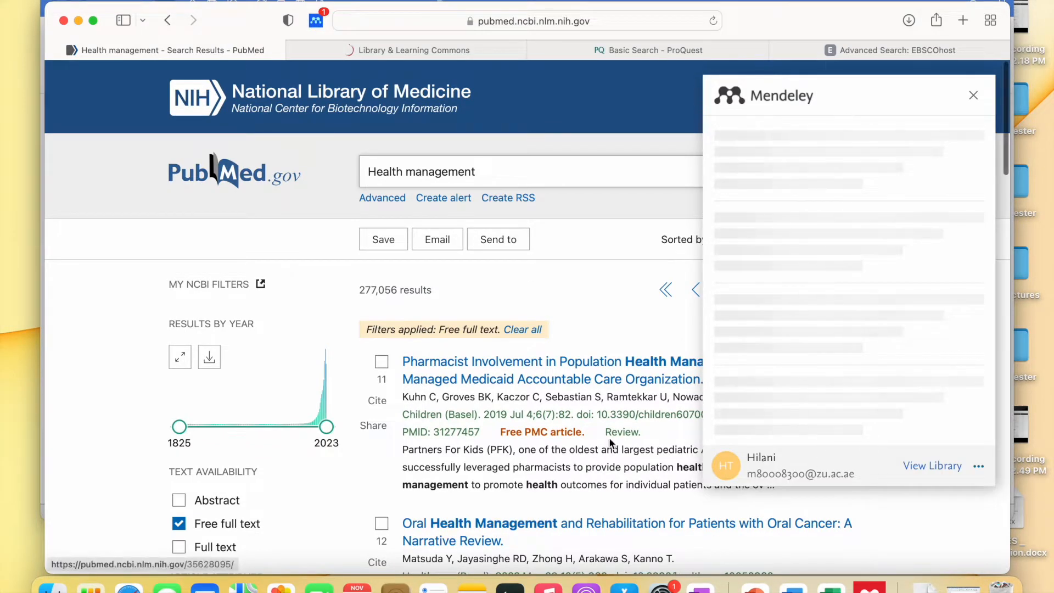
scroll(521, 360, "down", 2)
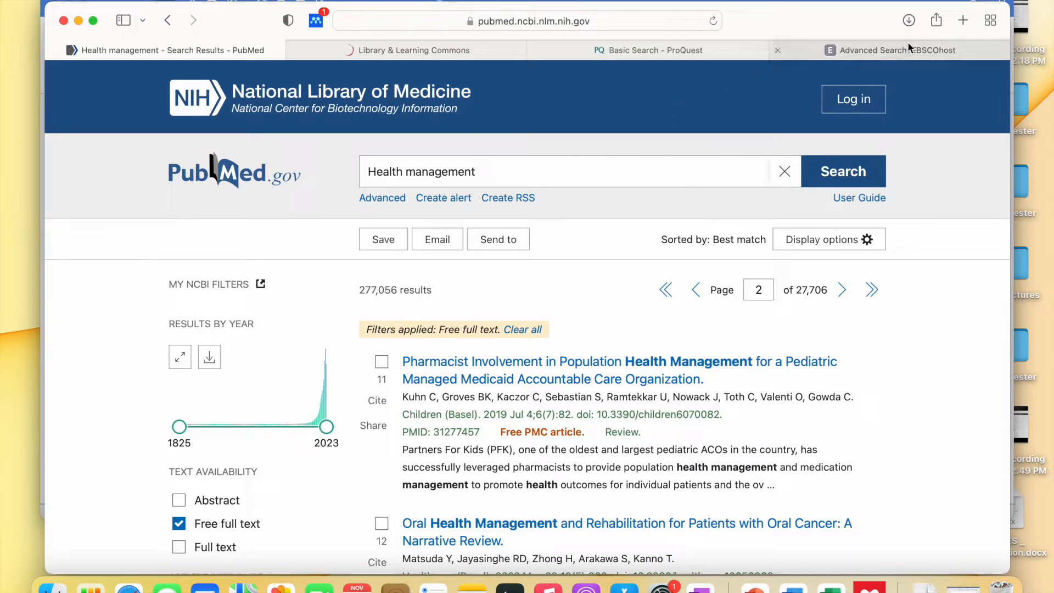
- Load the Scopus website in a new Safari tab
left_click(964, 21)
type("scopu")
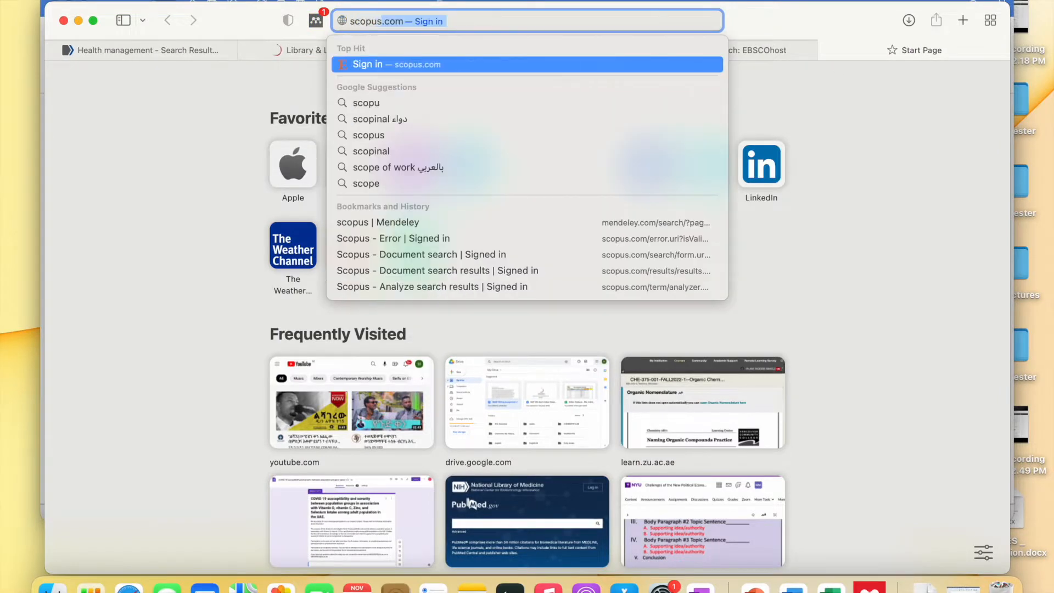
key("Return")
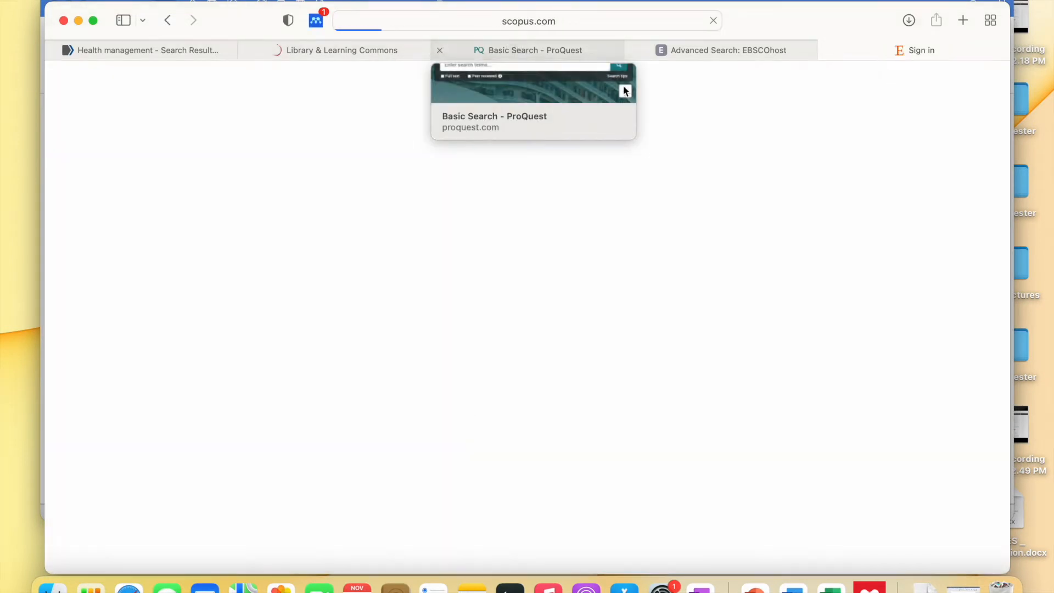
- Keep the ProQuest session alive with Continue working, then return to the Scopus search
left_click(488, 49)
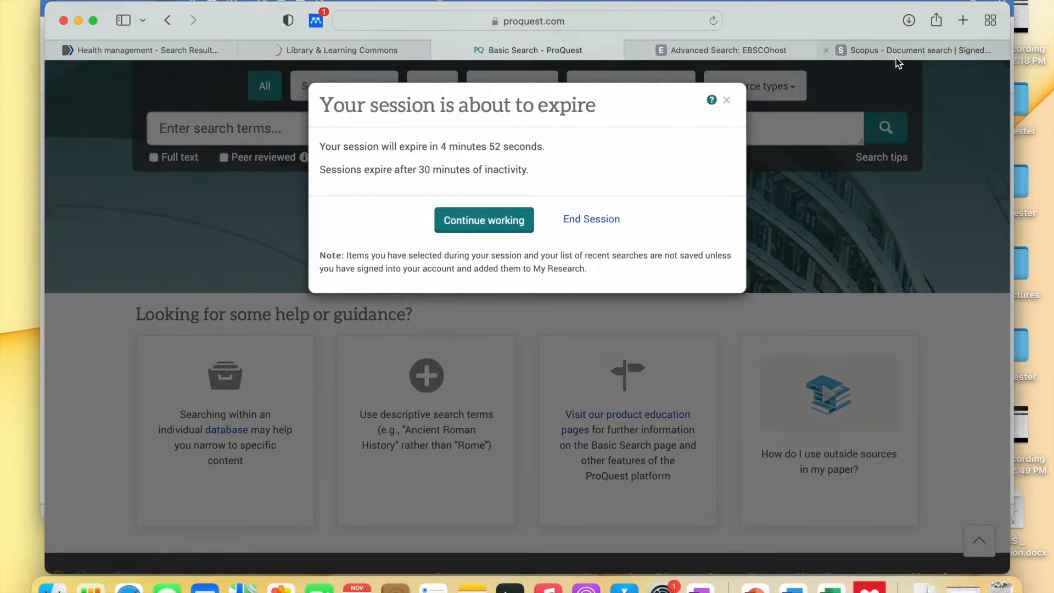
left_click(484, 220)
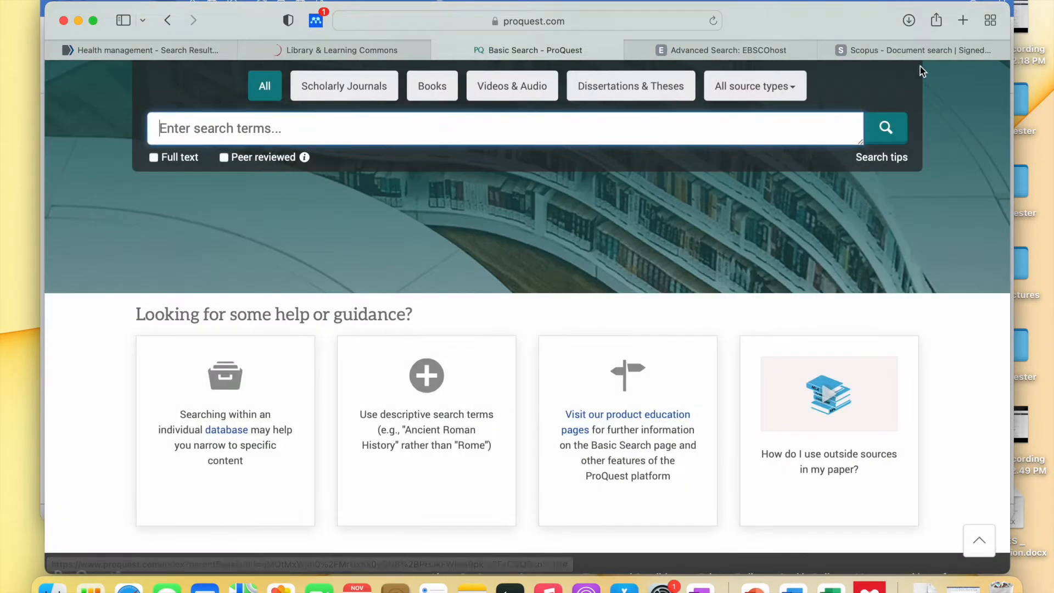
left_click(924, 50)
scroll(530, 209, "down", 3)
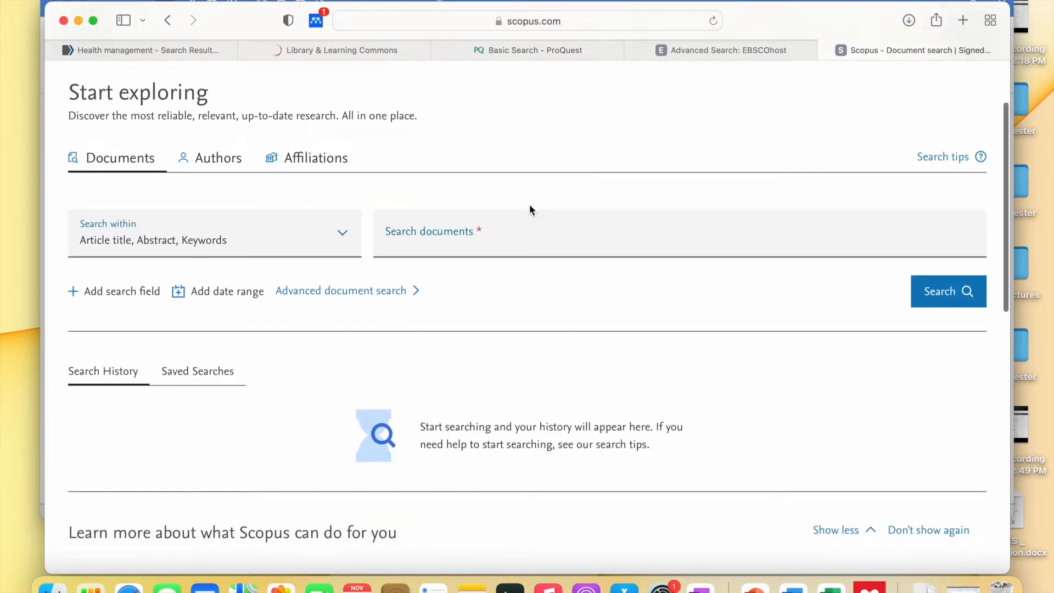
- Search Scopus for health management and let the Mendeley importer detect the 20 references and check PDFs
left_click(504, 241)
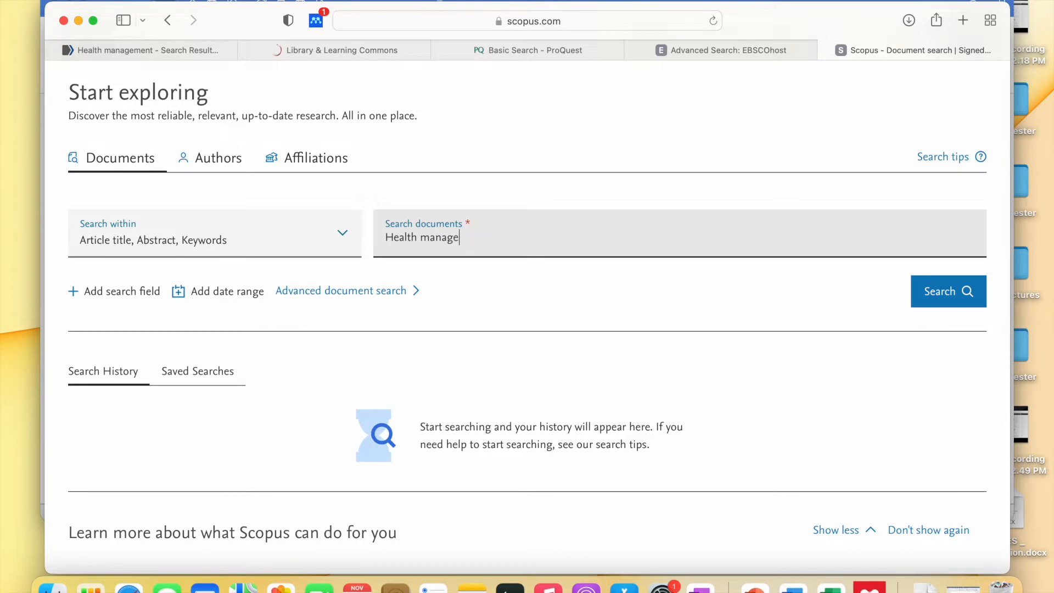
key("Return")
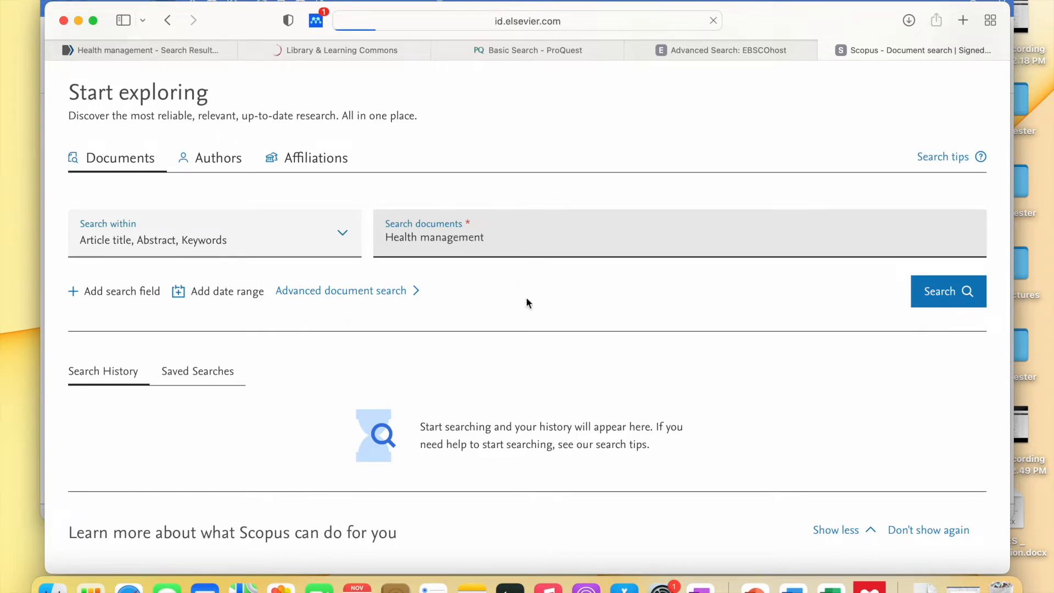
left_click(323, 24)
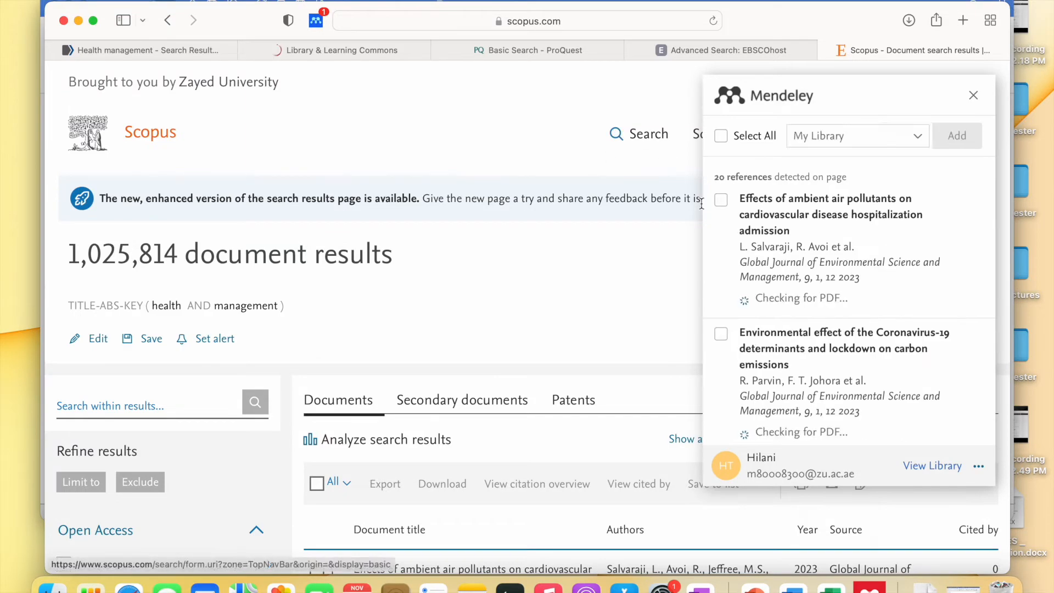
scroll(764, 211, "down", 1)
scroll(765, 212, "up", 1)
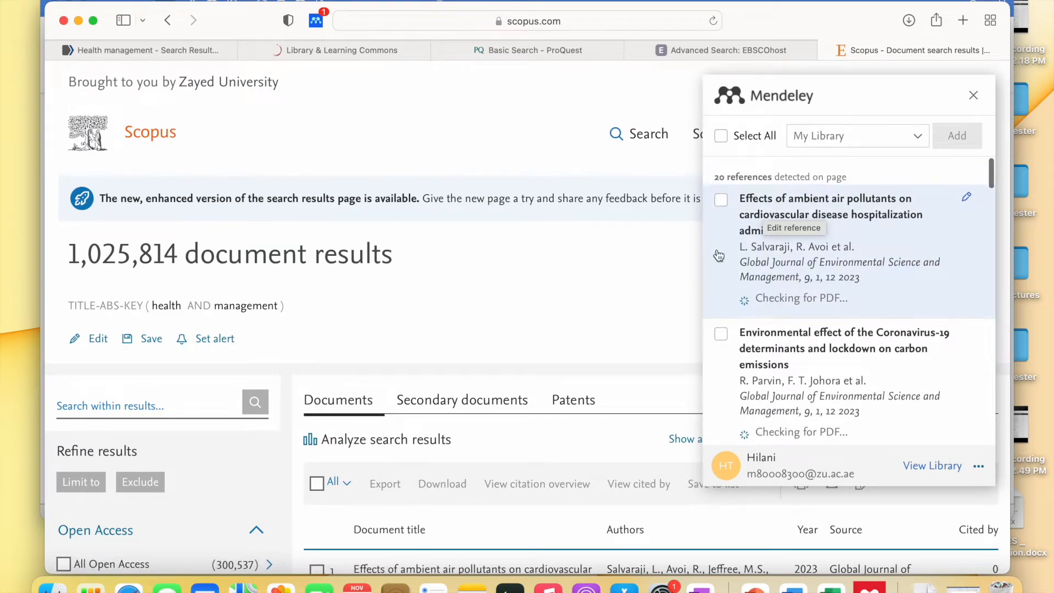
scroll(580, 308, "down", 2)
scroll(579, 310, "down", 20)
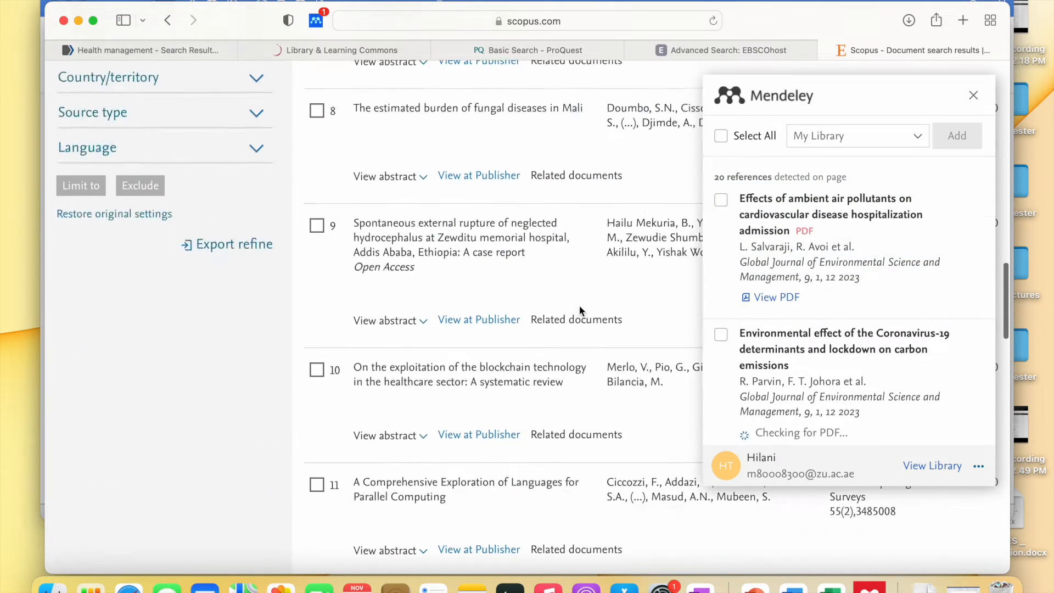
scroll(579, 311, "up", 3)
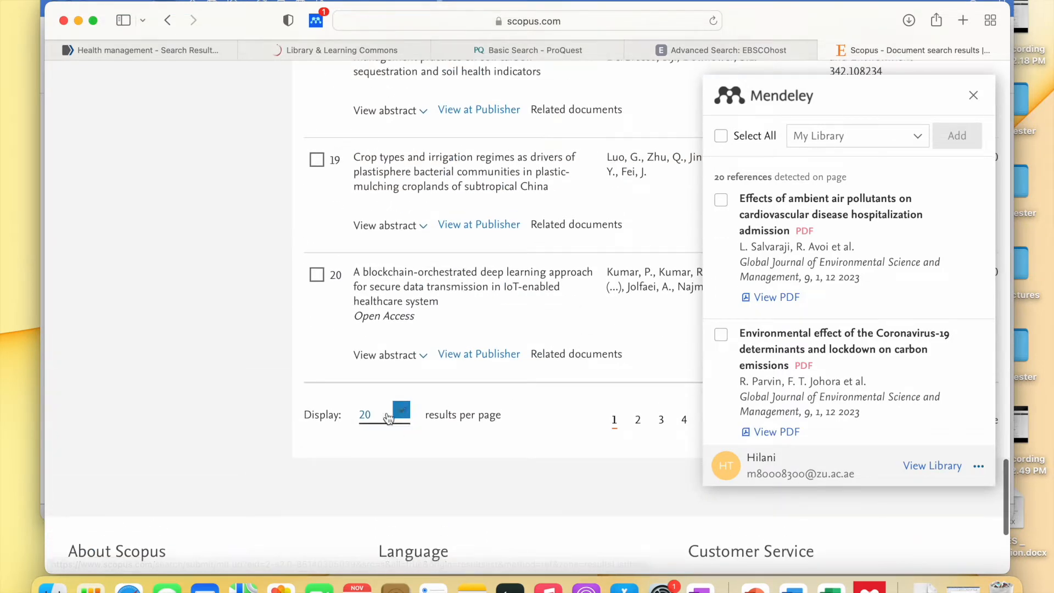
scroll(859, 217, "up", 1)
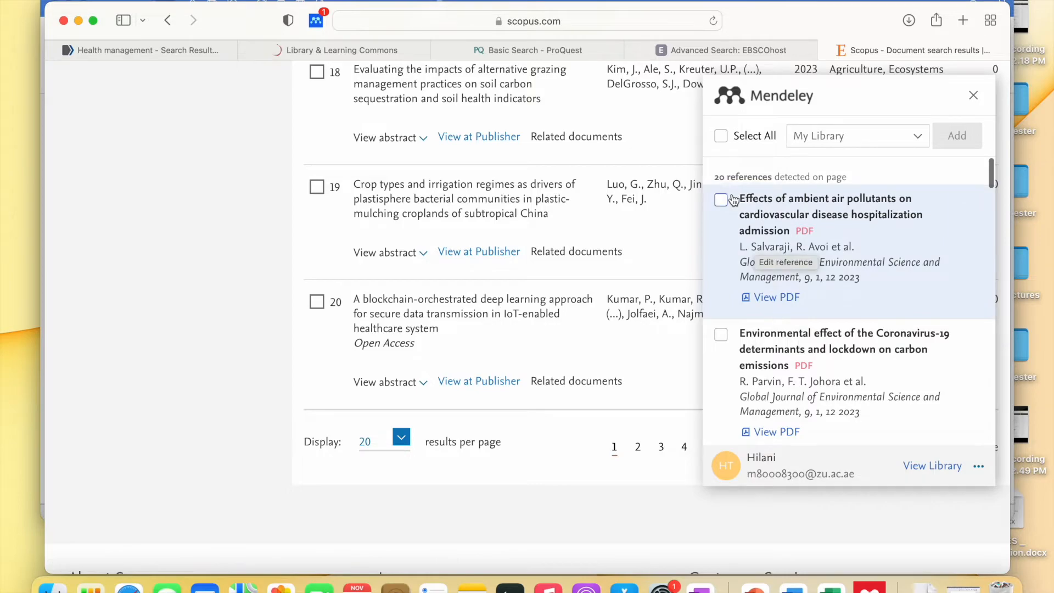
scroll(572, 204, "up", 15)
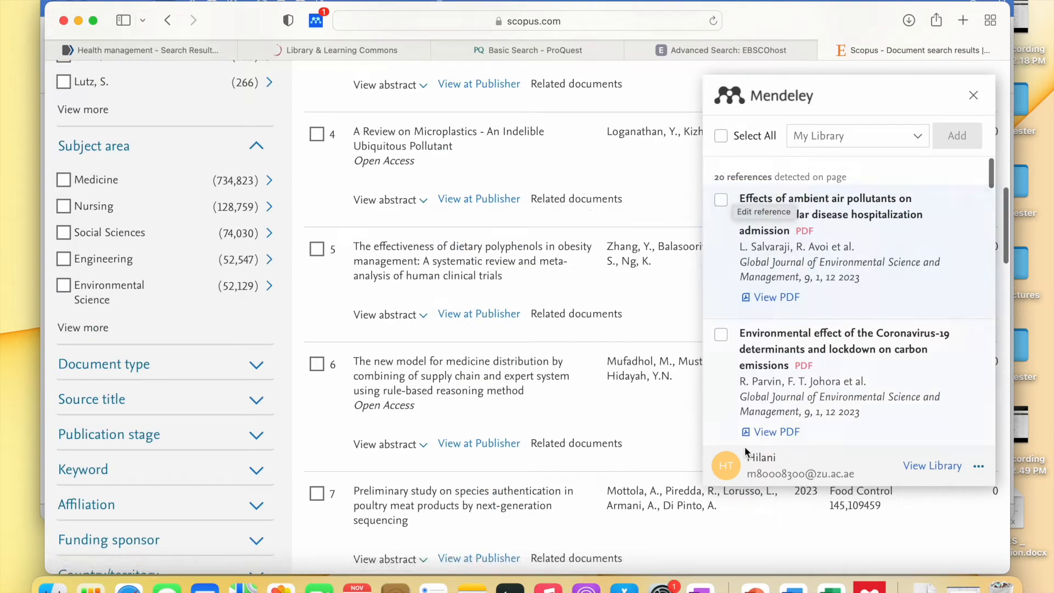
scroll(762, 318, "down", 10)
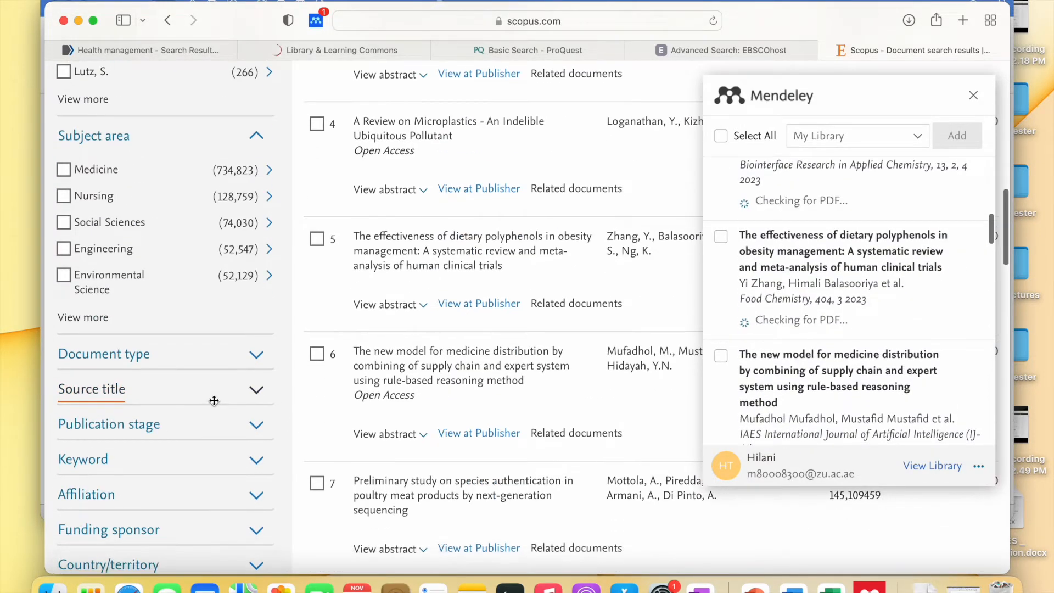
scroll(212, 404, "down", 15)
scroll(446, 269, "up", 20)
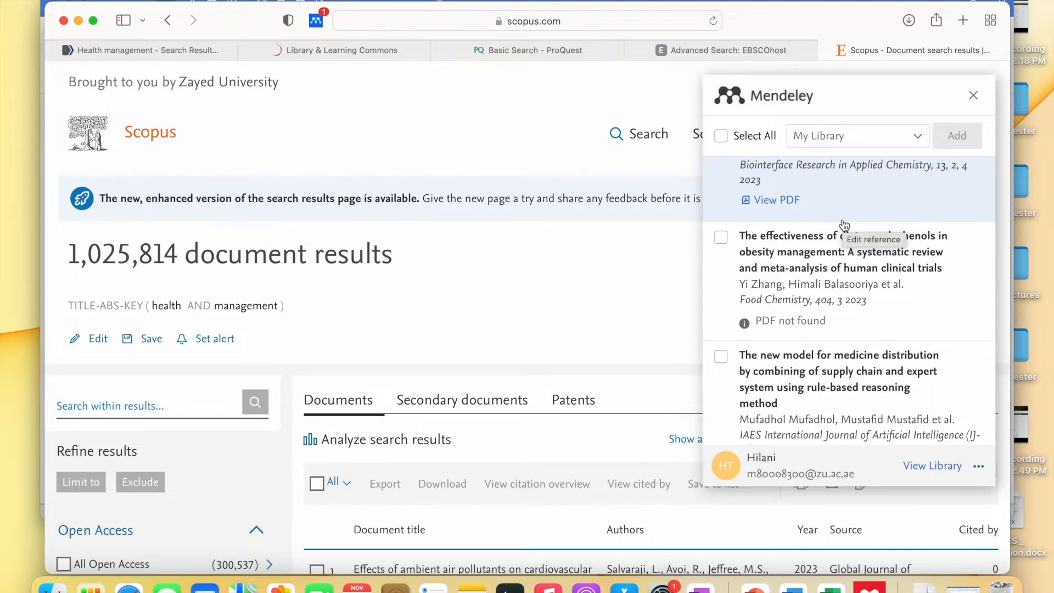
- Close the Mendeley panel and switch through the Library & Learning Commons tab to ProQuest Basic Search
left_click(974, 96)
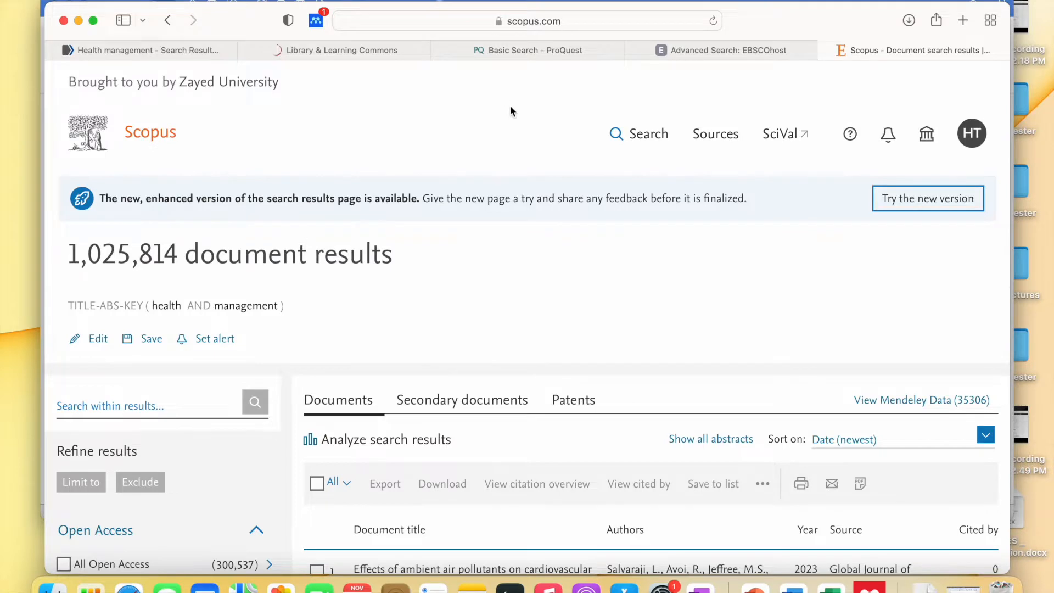
left_click(372, 54)
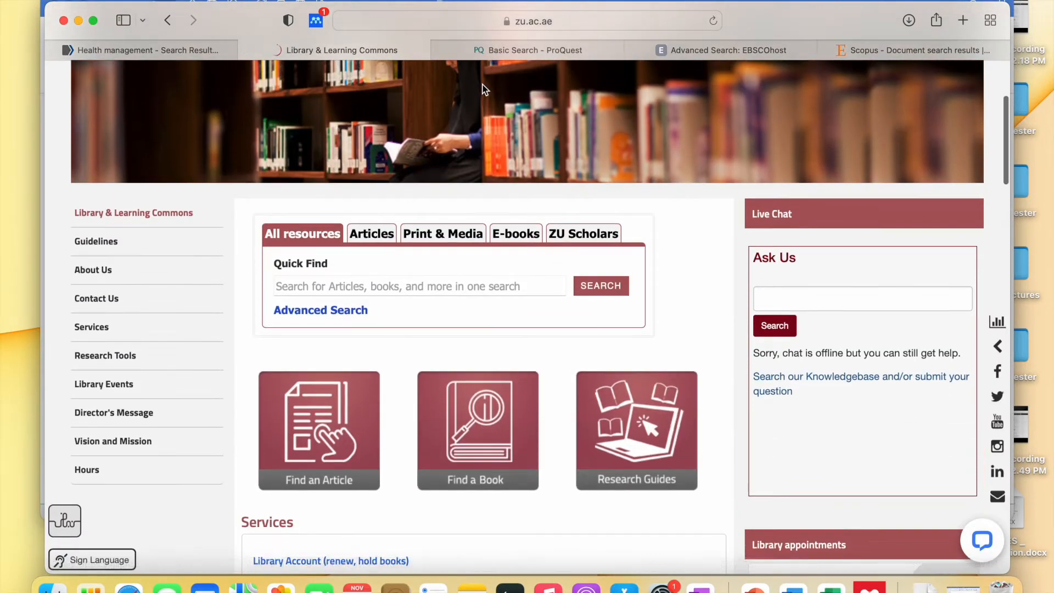
scroll(383, 146, "down", 2)
scroll(383, 146, "down", 1)
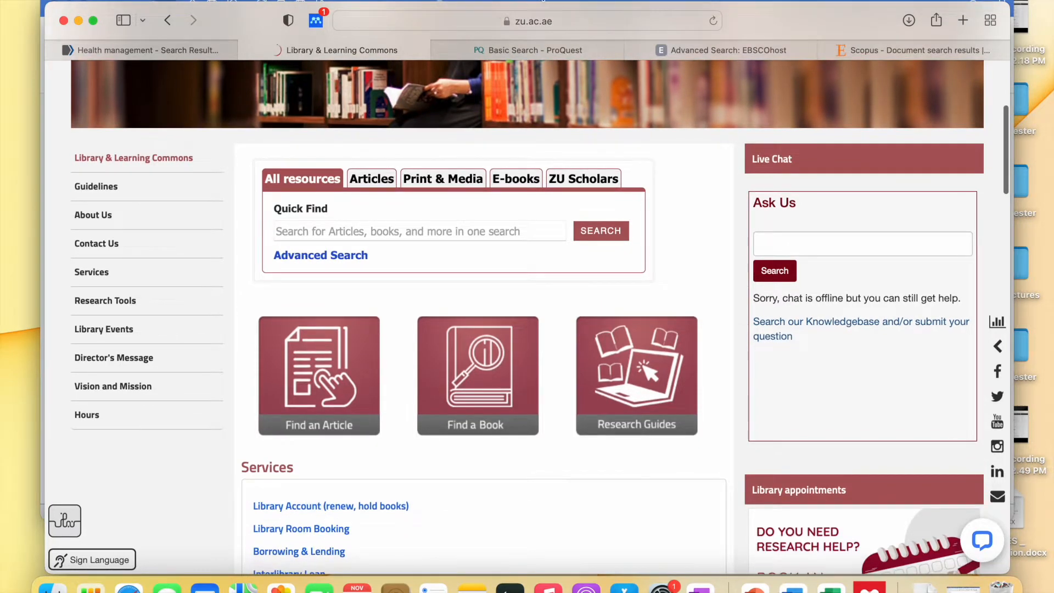
left_click(538, 51)
scroll(389, 171, "up", 4)
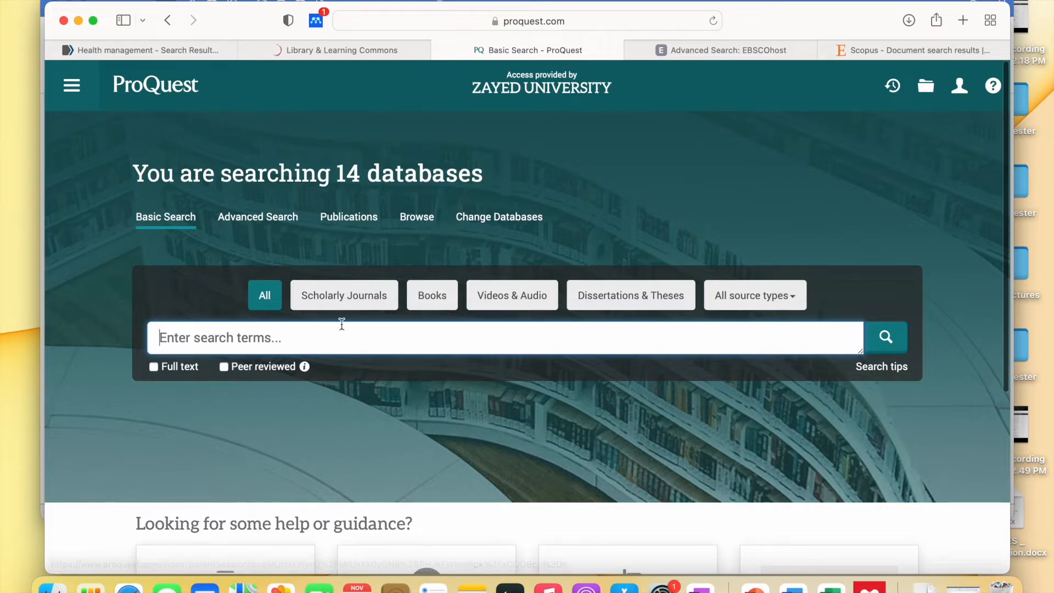
- Search all 14 ProQuest databases for 'Health management', correcting the misspelling first
type("Hea")
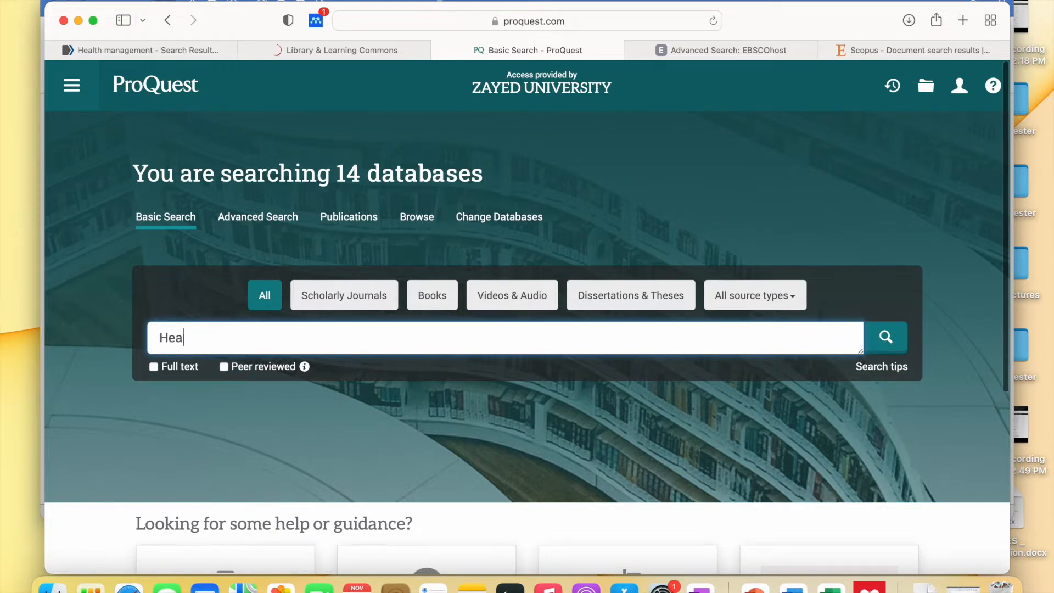
type("lth mannag")
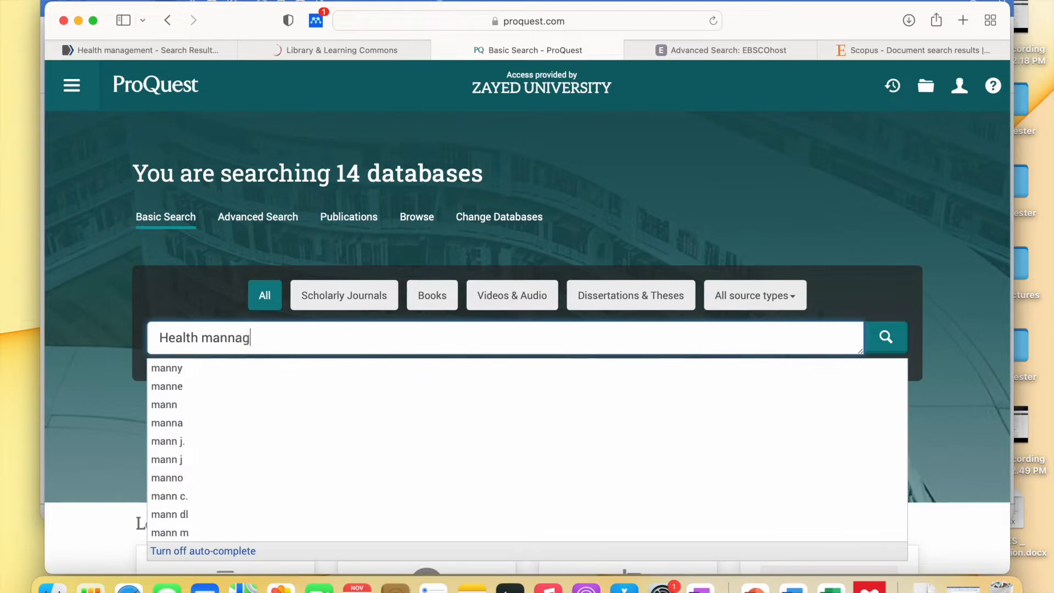
key("BackSpace")
key("BackSpace")
key("BackSpace")
type("agement")
key("Return")
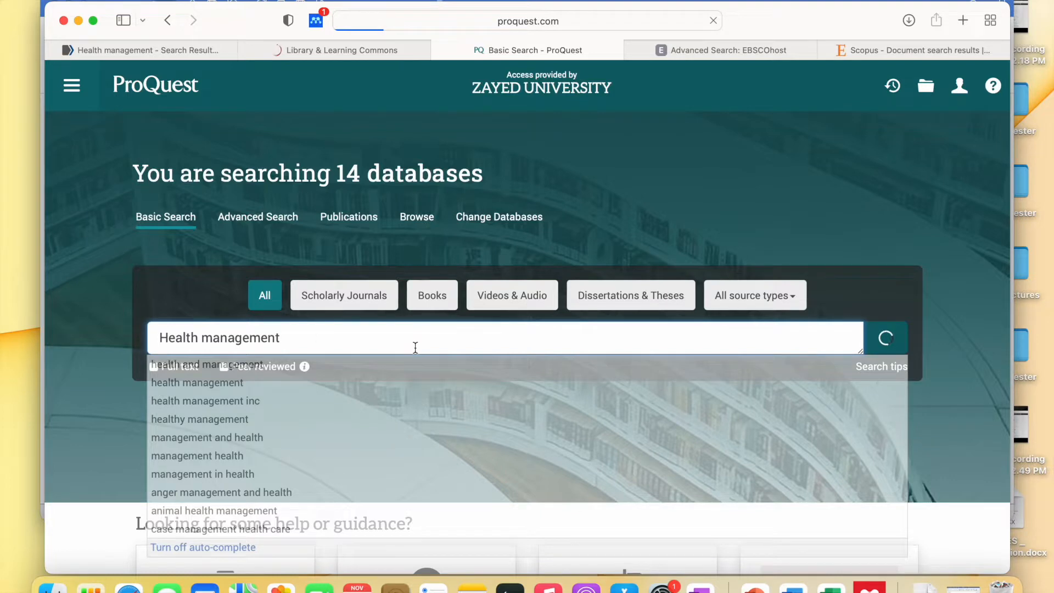
scroll(426, 349, "down", 1)
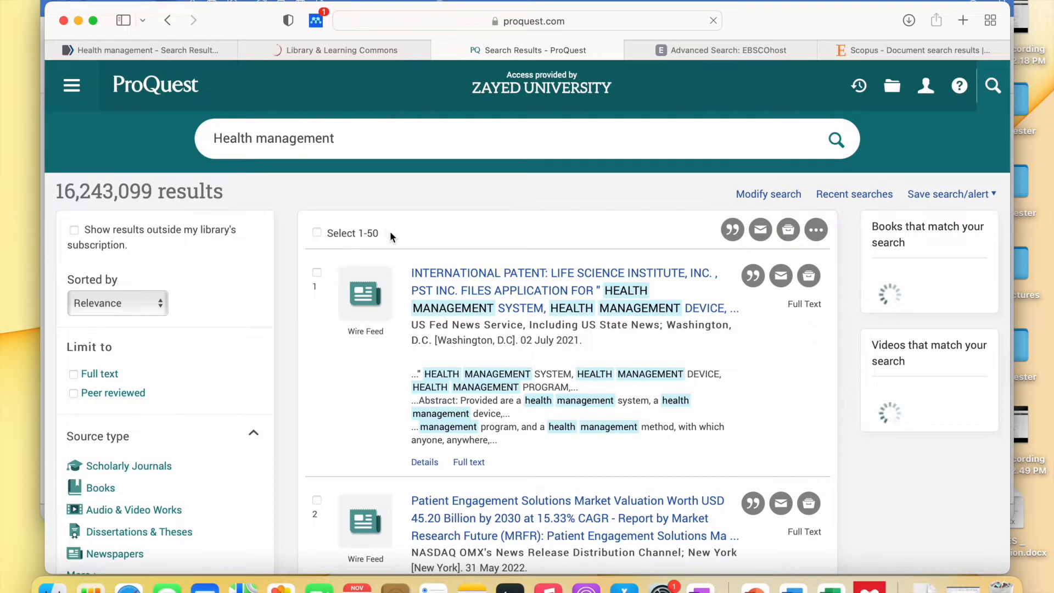
- Try the Mendeley Web Importer on the ProQuest results page, then close it again
left_click(351, 235)
left_click_drag(351, 237, 443, 238)
left_click(442, 239)
scroll(429, 339, "down", 7)
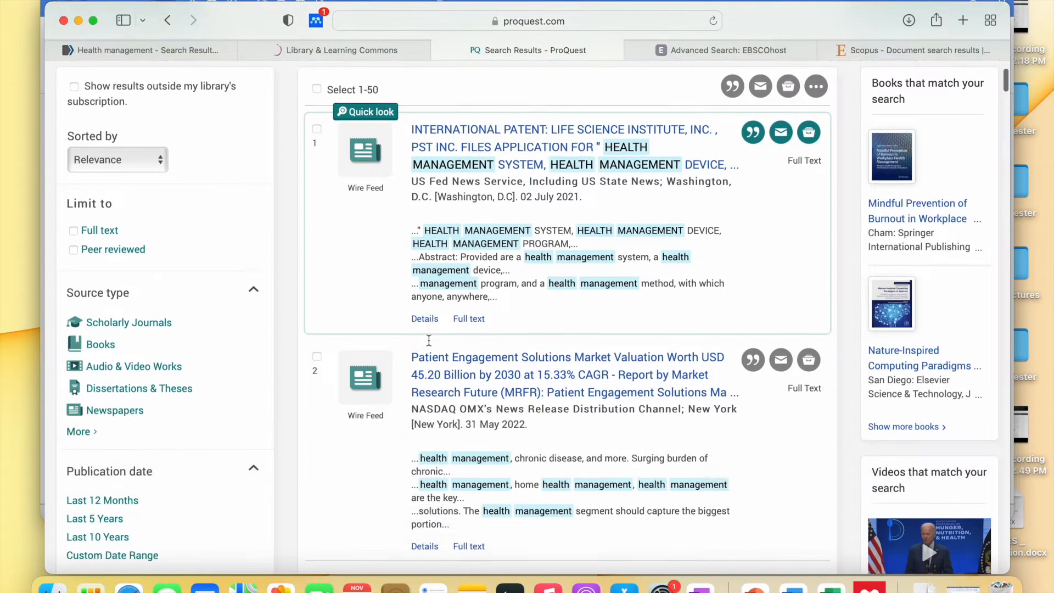
scroll(428, 339, "up", 7)
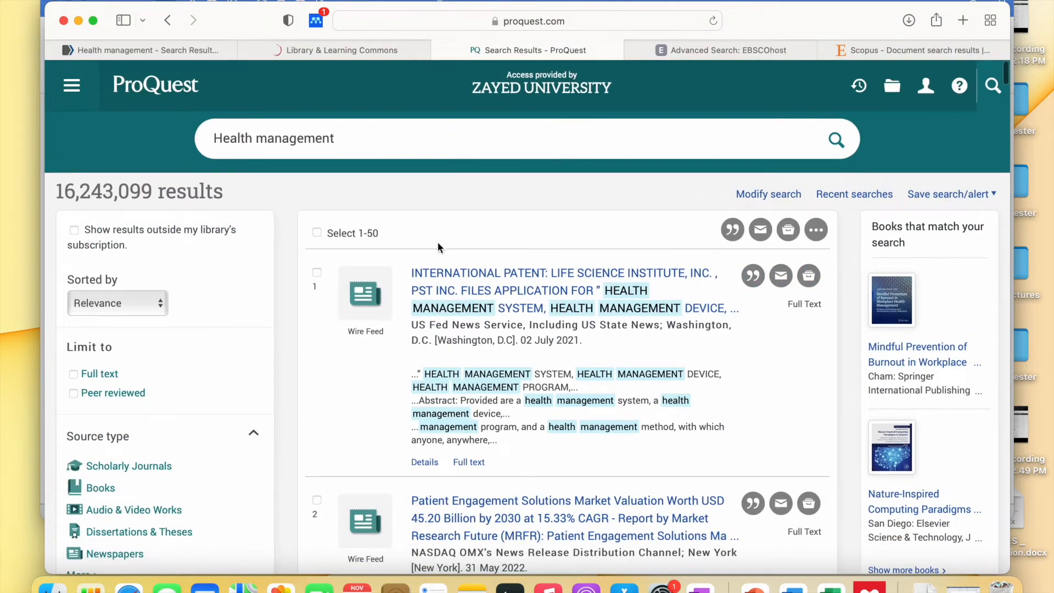
left_click(315, 20)
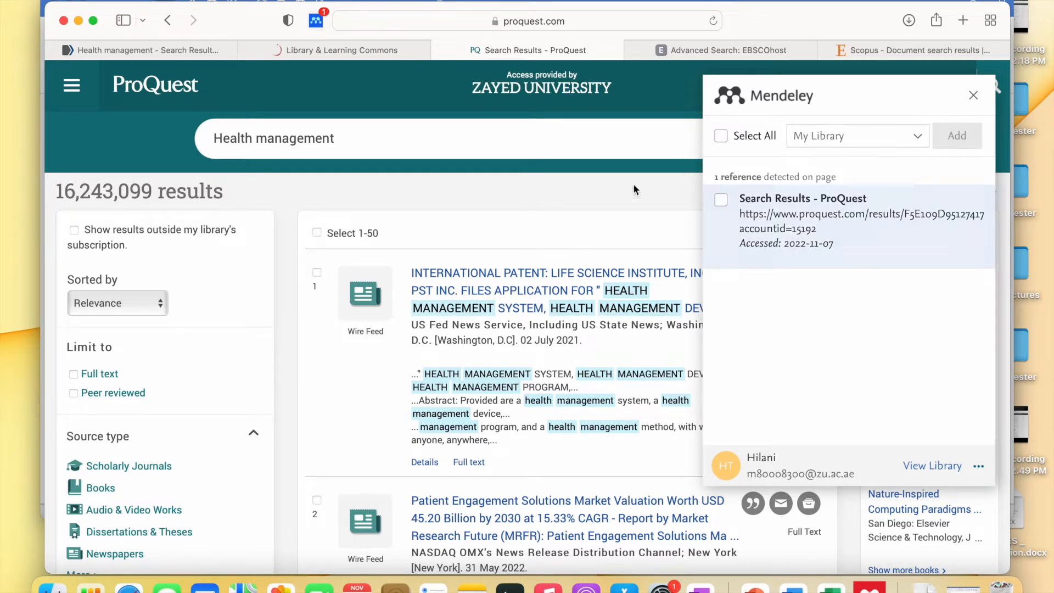
left_click(975, 97)
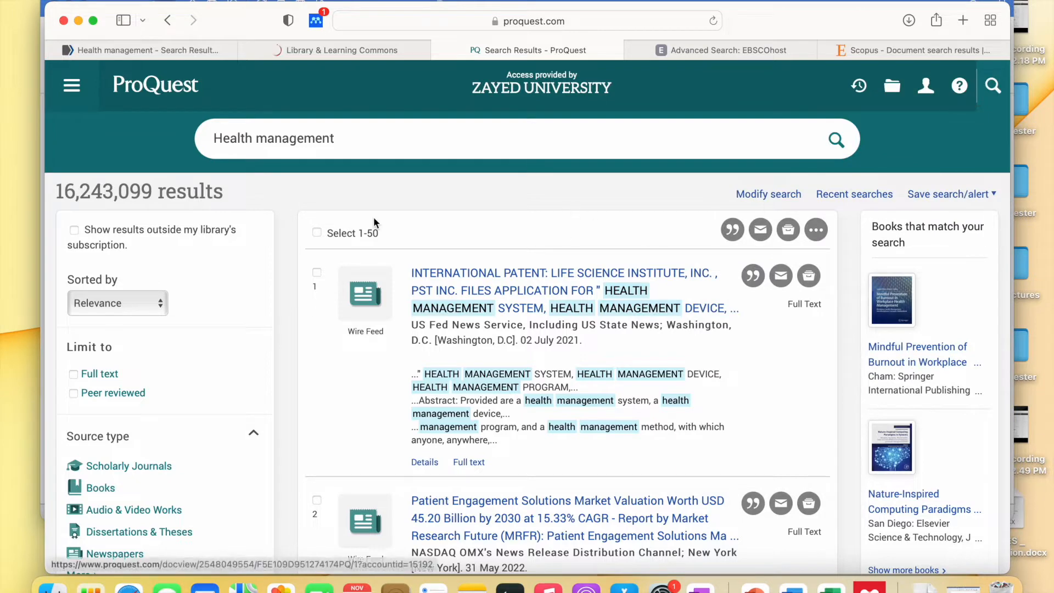
scroll(373, 216, "down", 1)
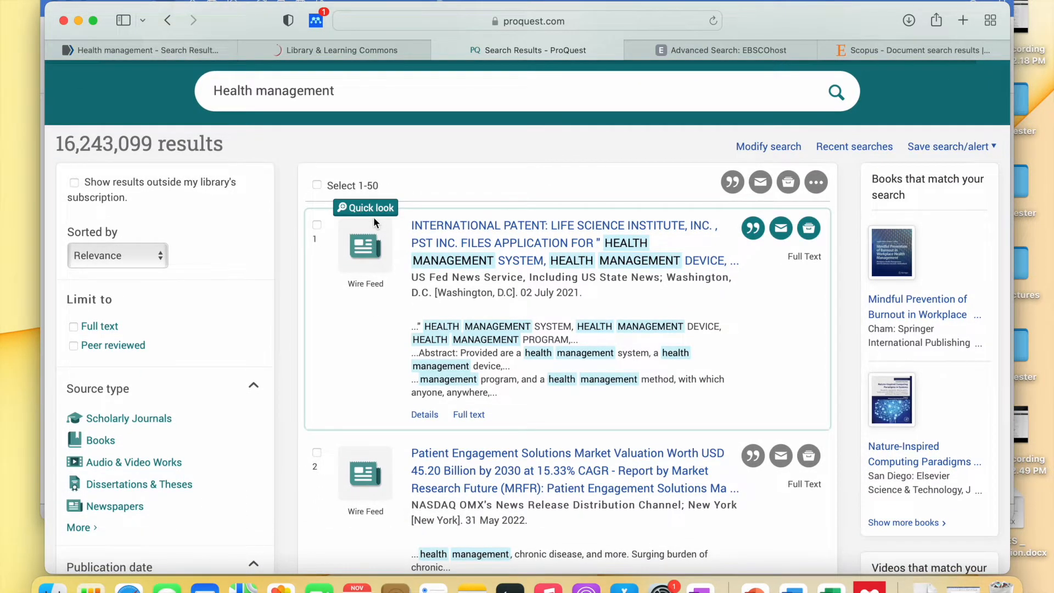
scroll(374, 219, "up", 1)
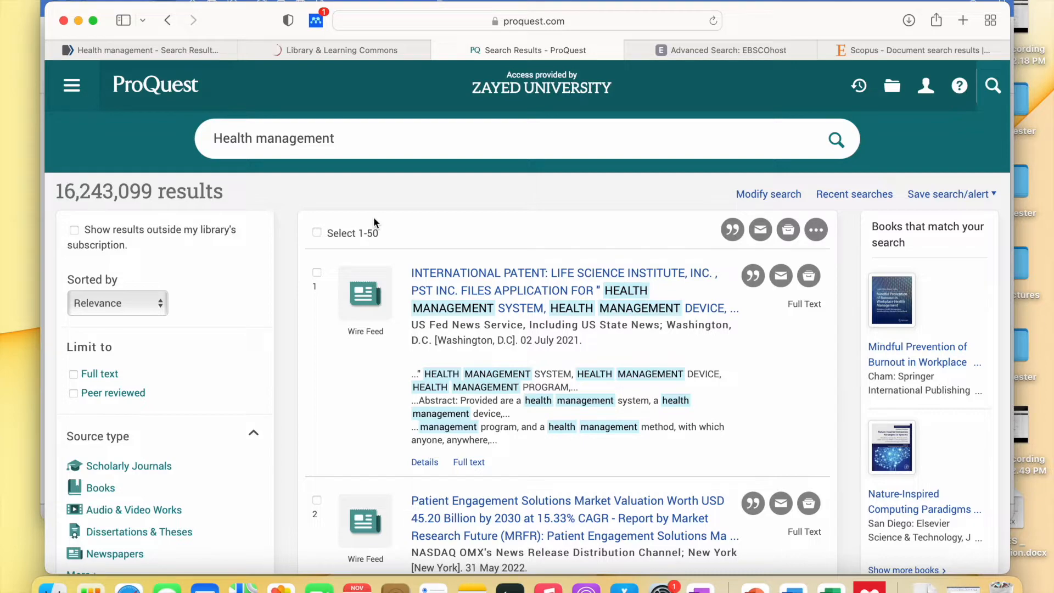
- Tick ProQuest results 1, 3, 4 and 5 and bring up All save & export options
left_click(317, 272)
scroll(314, 273, "down", 8)
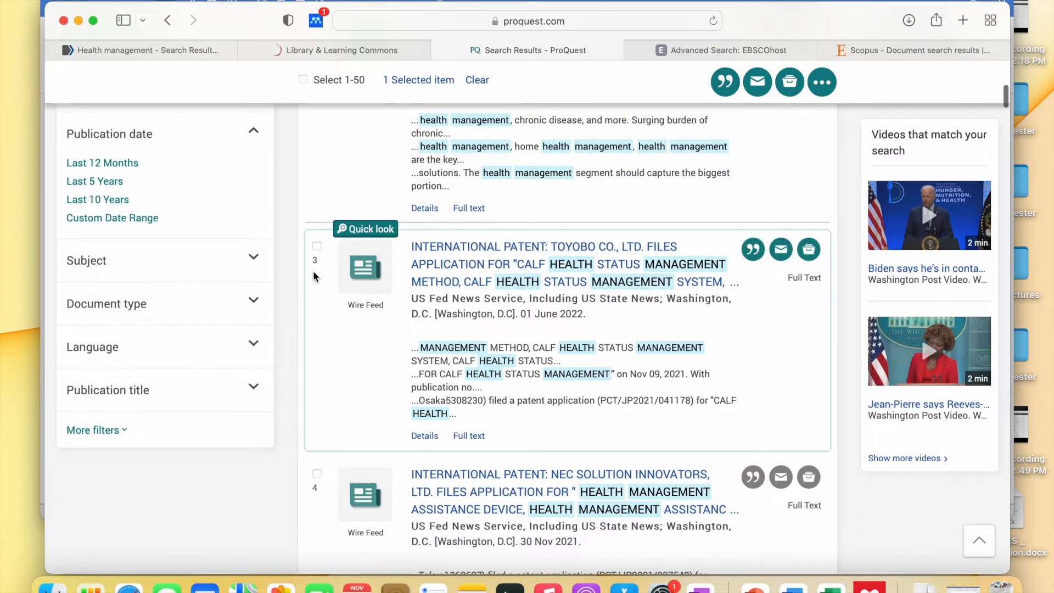
left_click(318, 290)
scroll(318, 287, "down", 6)
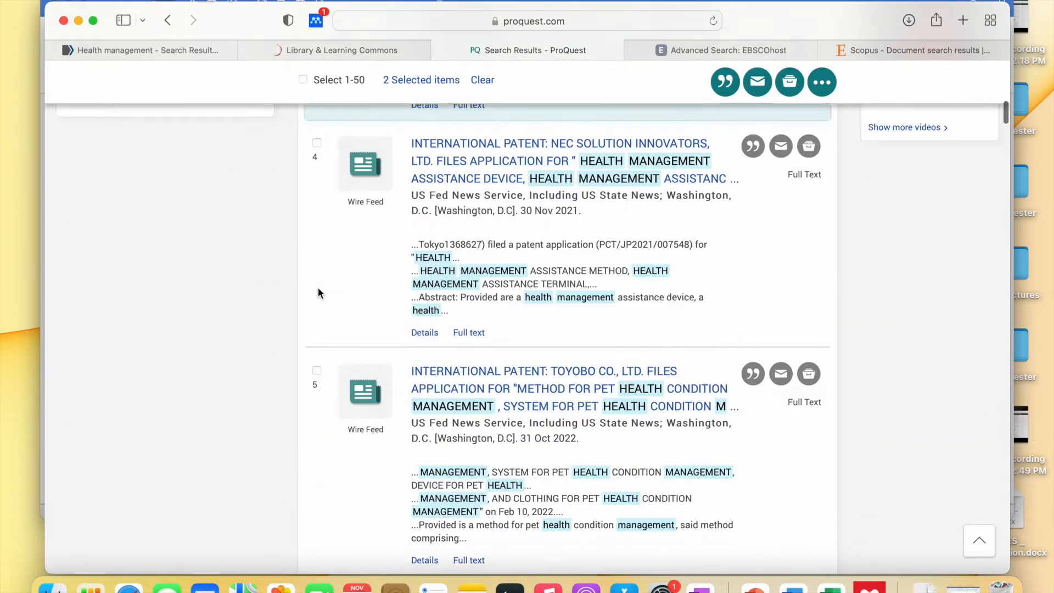
left_click(317, 184)
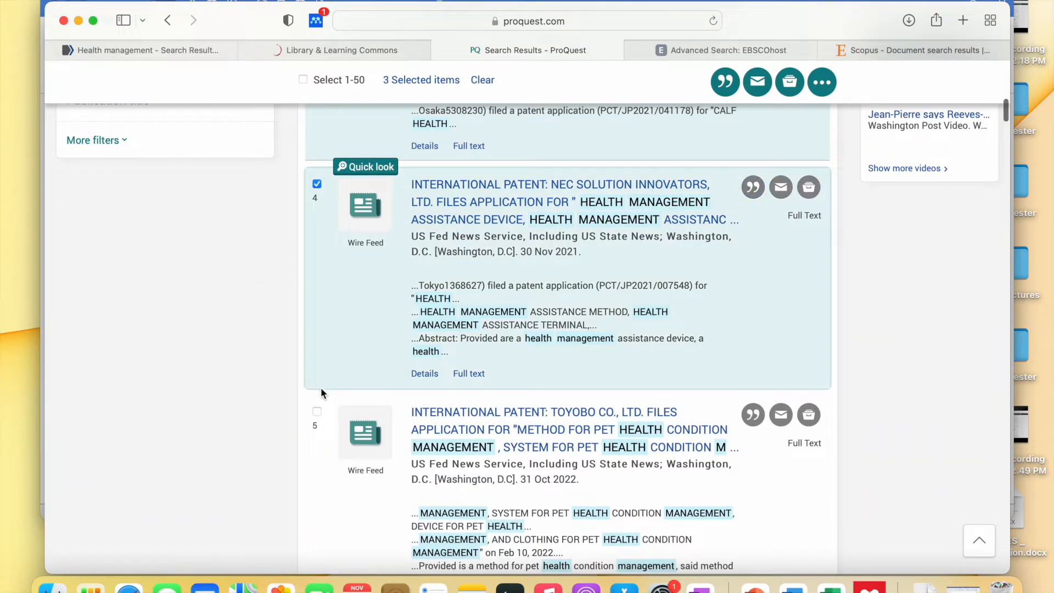
left_click(317, 412)
scroll(318, 409, "up", 20)
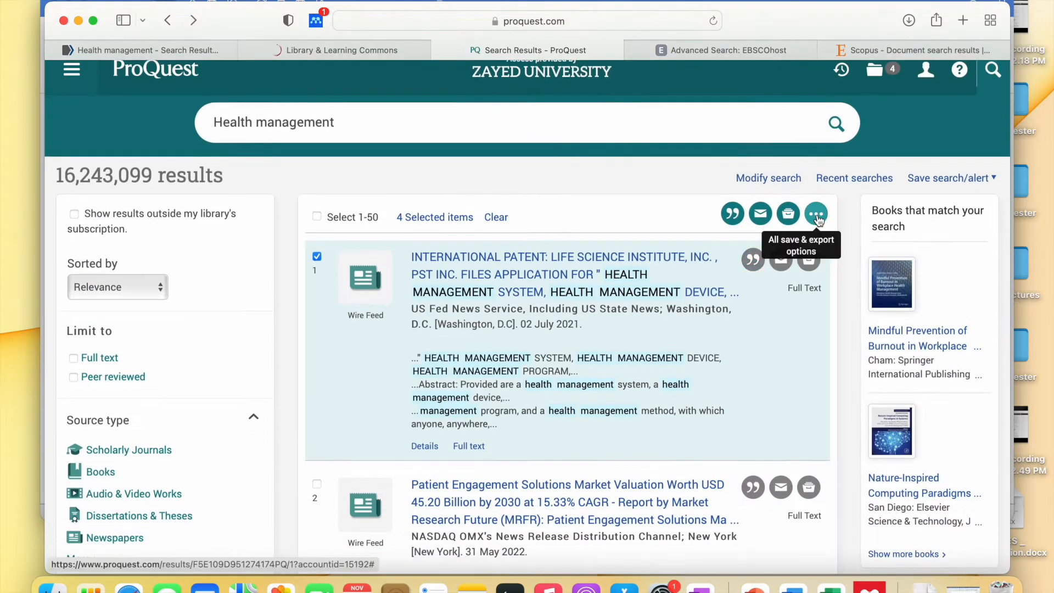
left_click(817, 214)
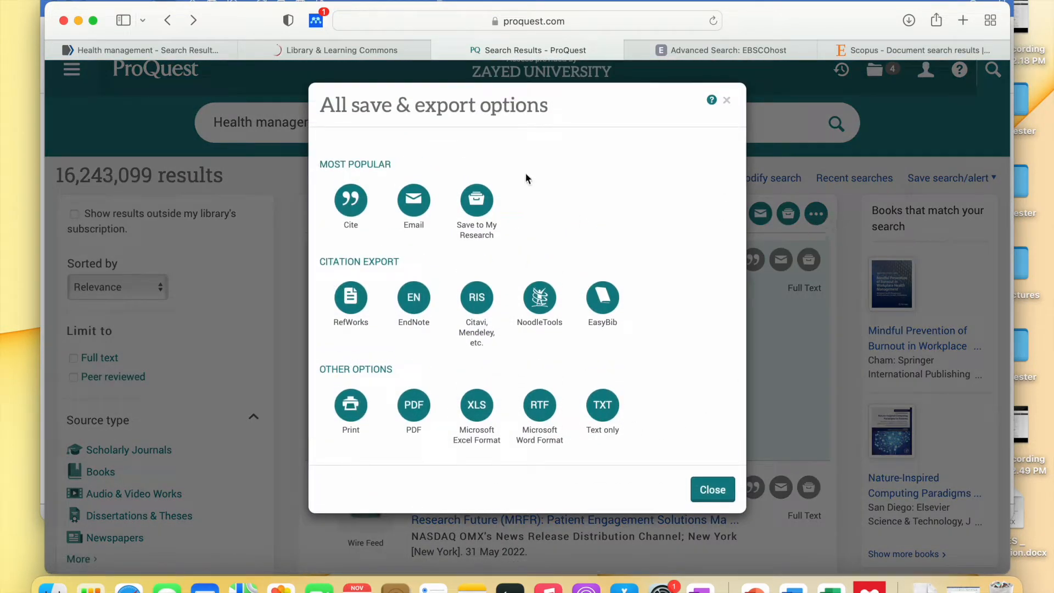
- Export the four results as RIS (Citavi, Mendeley) and launch Mendeley Reference Manager
left_click(478, 333)
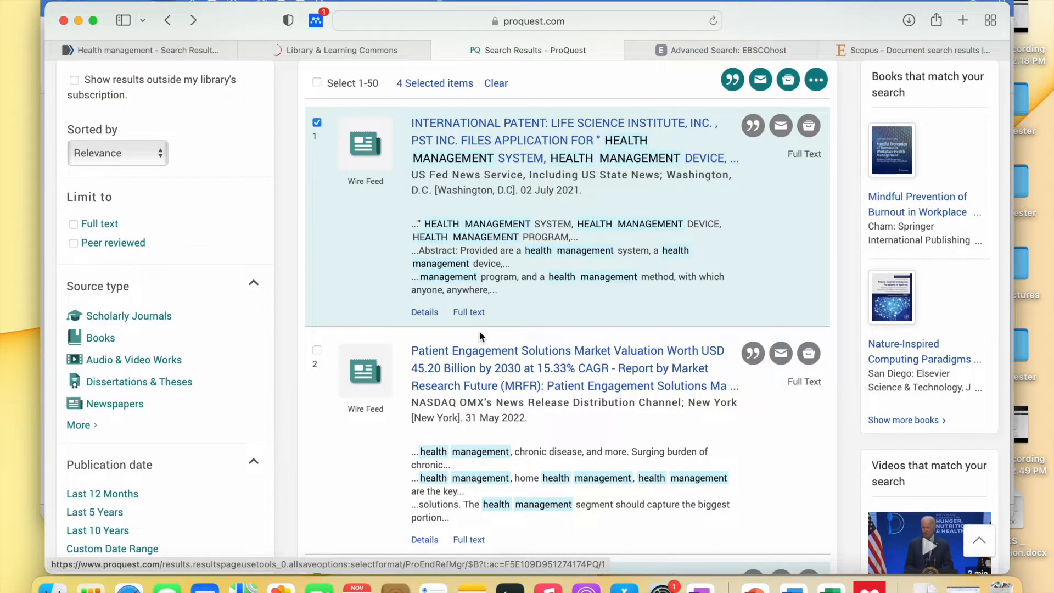
scroll(531, 282, "down", 5)
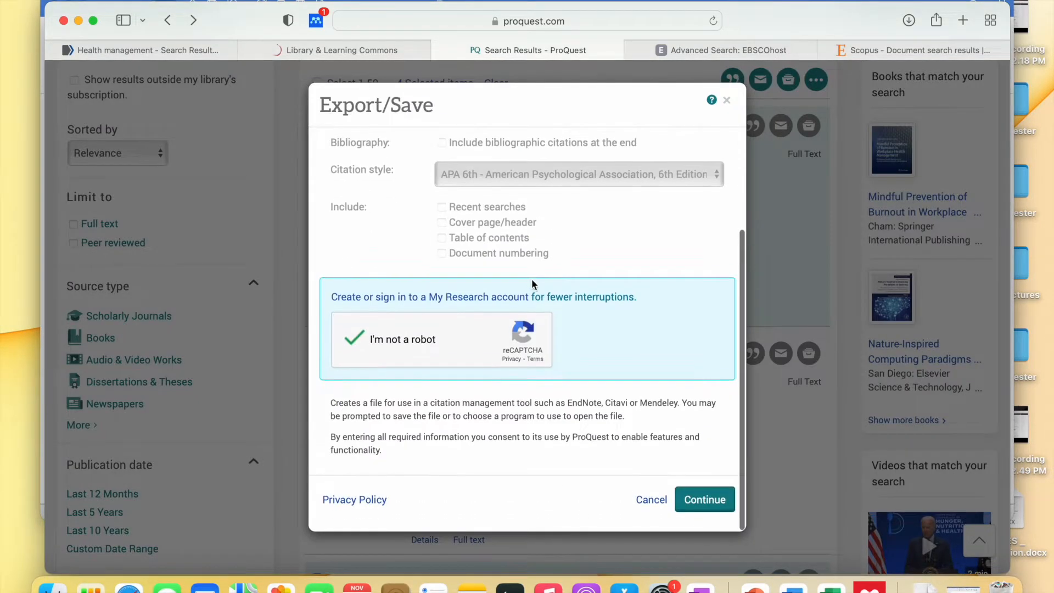
left_click(693, 508)
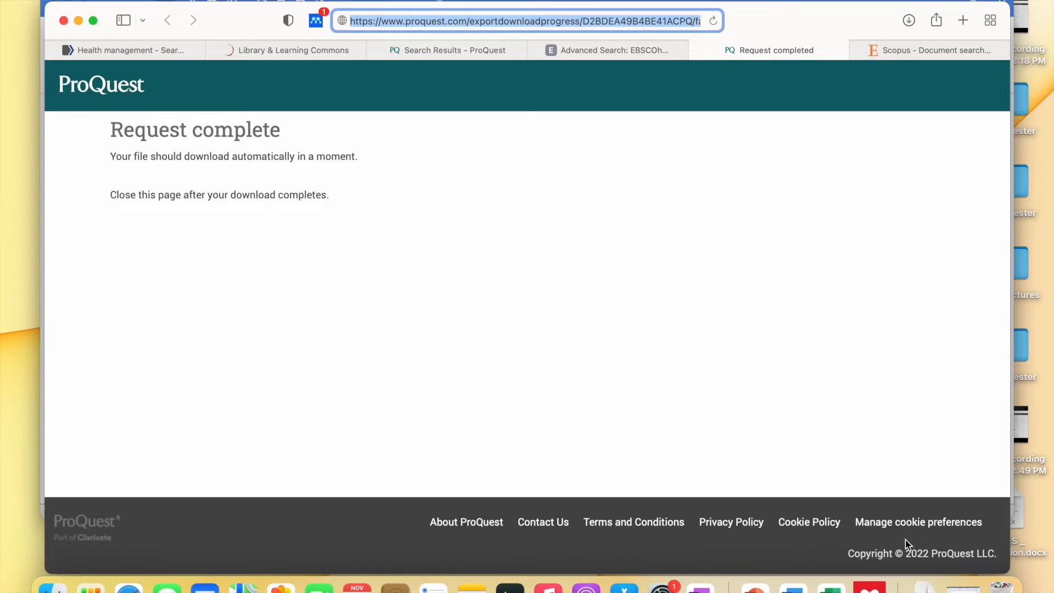
left_click(880, 590)
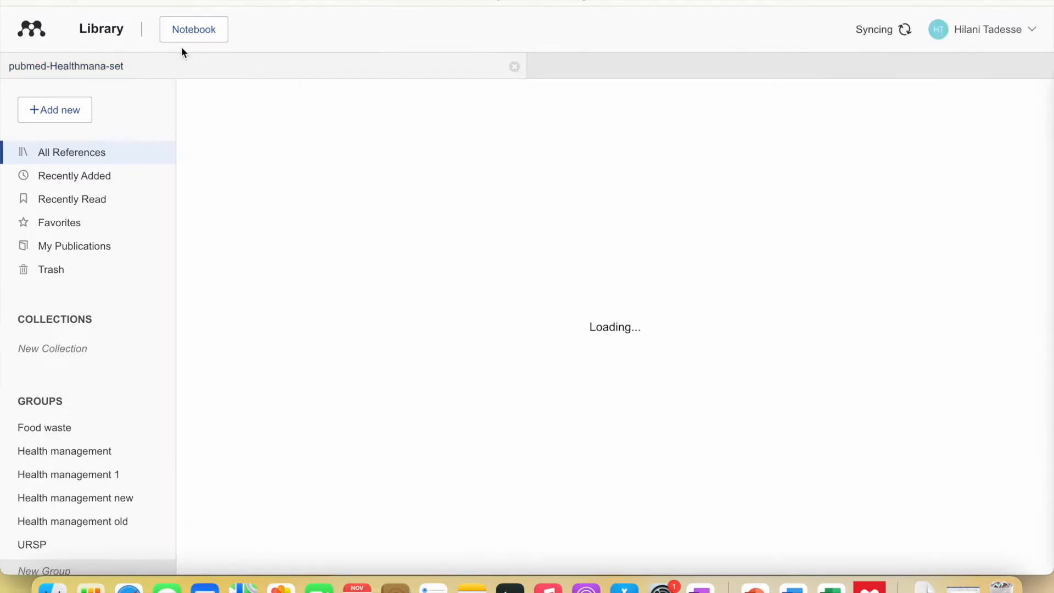
- Import the downloaded ProQuest RIS file into Mendeley Reference Manager
left_click(73, 111)
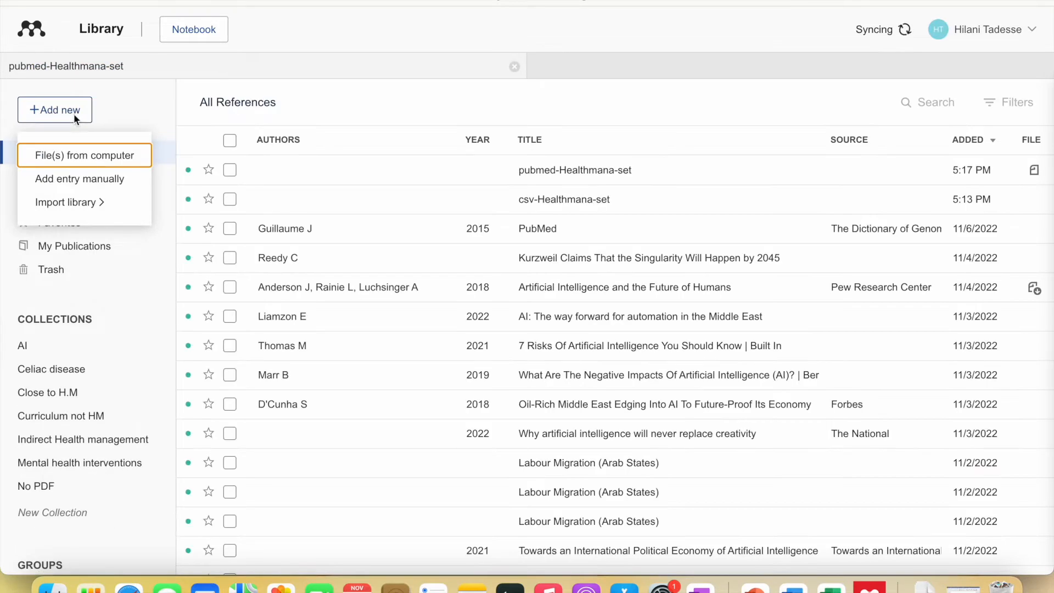
mouse_move(88, 203)
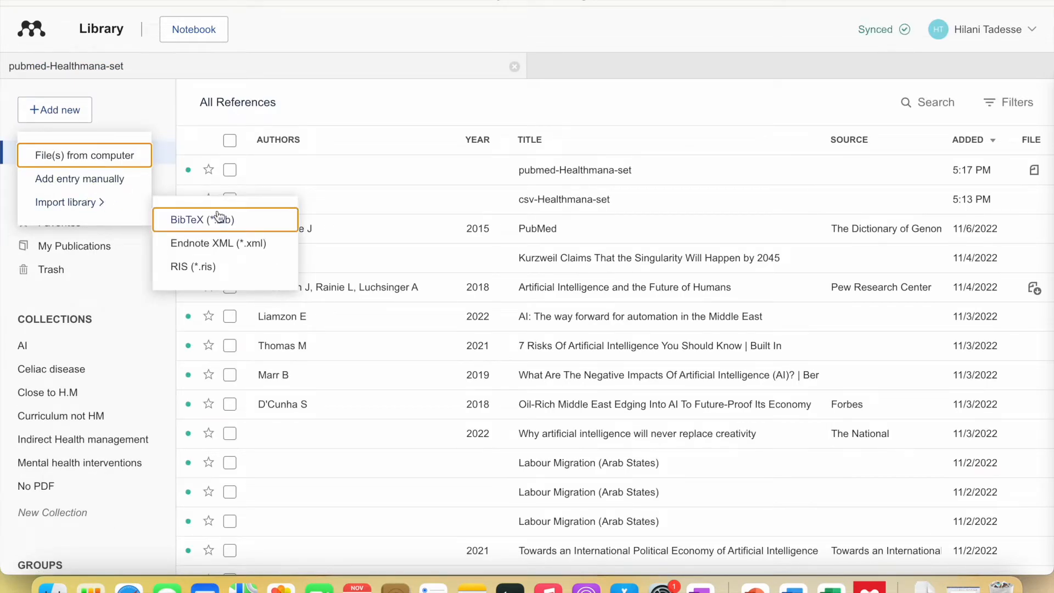
left_click(207, 268)
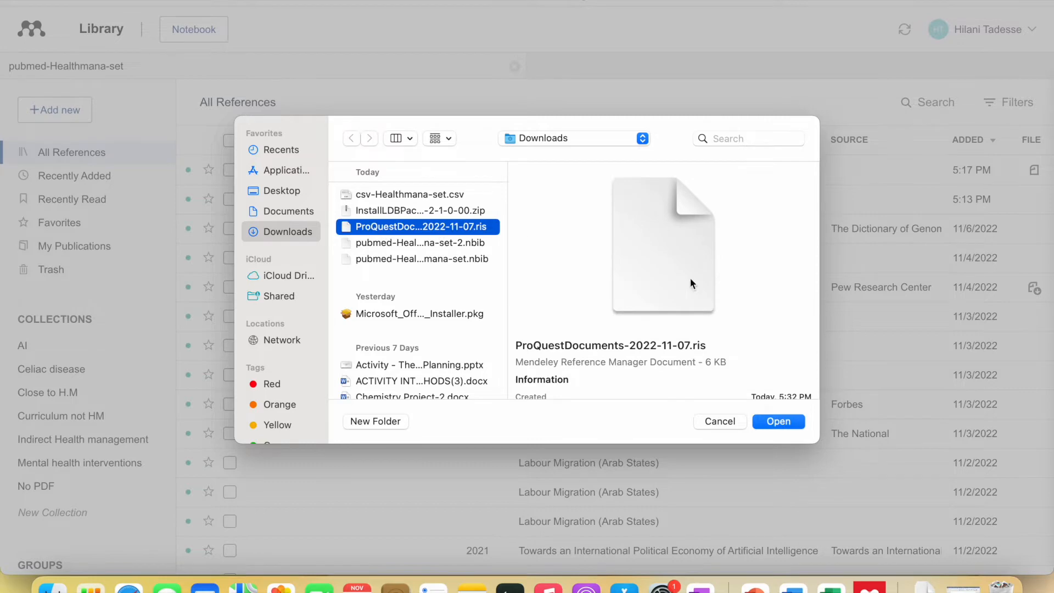
left_click(778, 422)
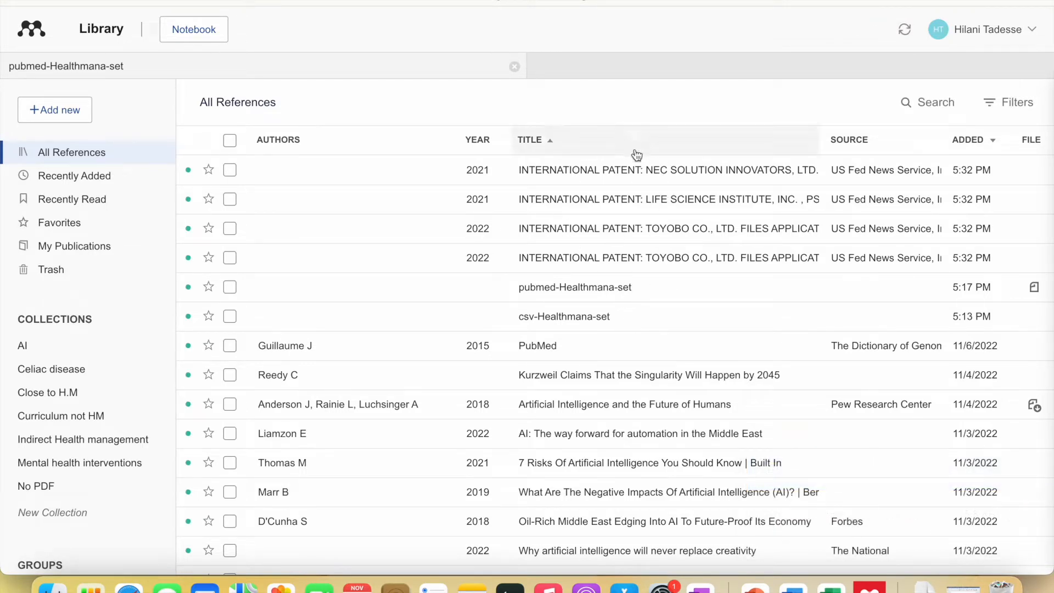
- Review the Info details of the LIFE SCIENCE and TOYOBO patent references
left_click(640, 173)
left_click(565, 202)
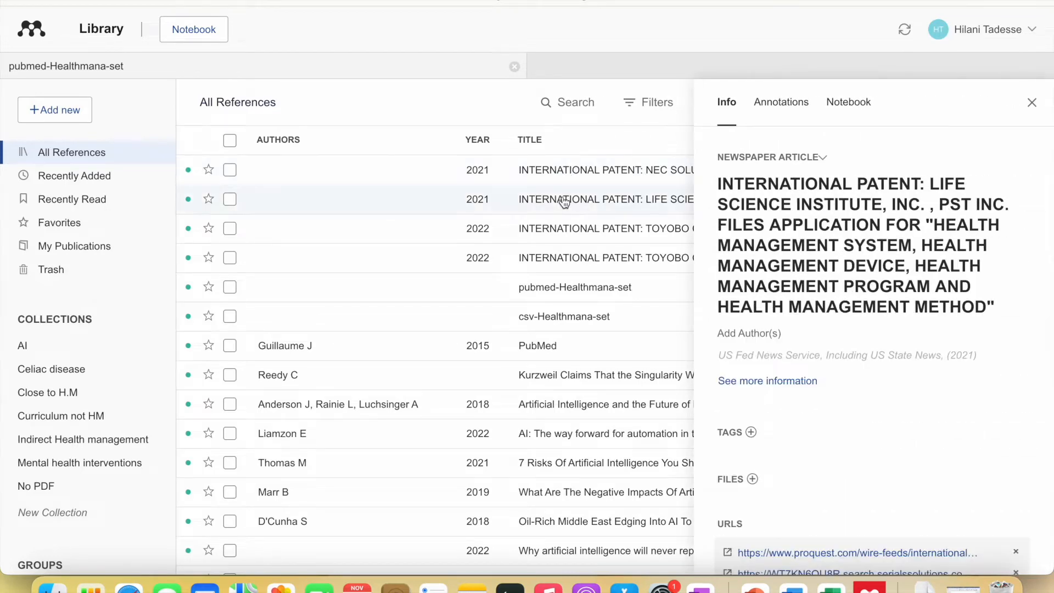
scroll(565, 203, "down", 1)
left_click(564, 202)
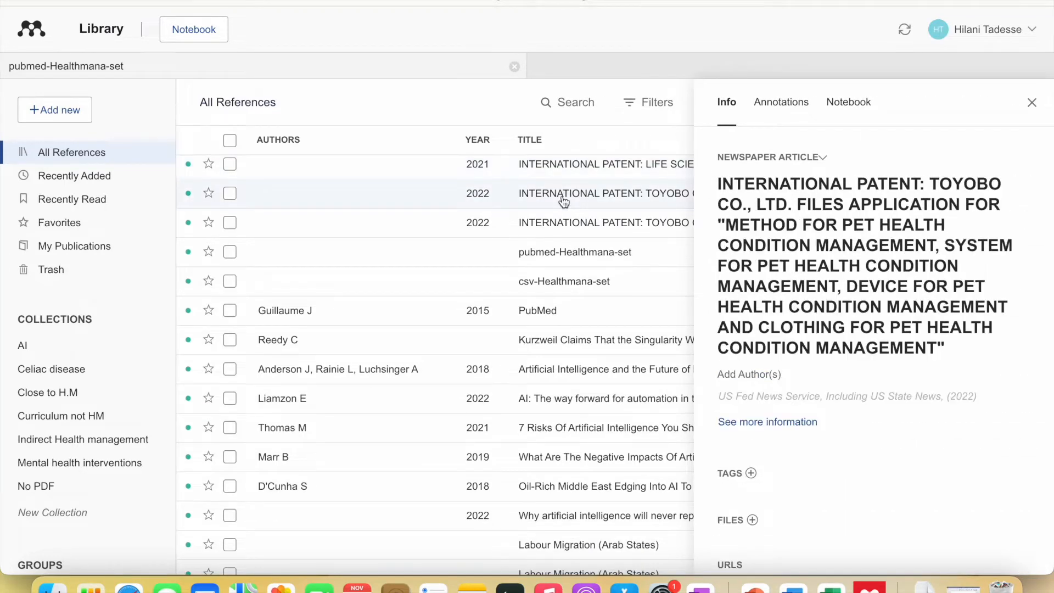
scroll(563, 202, "up", 1)
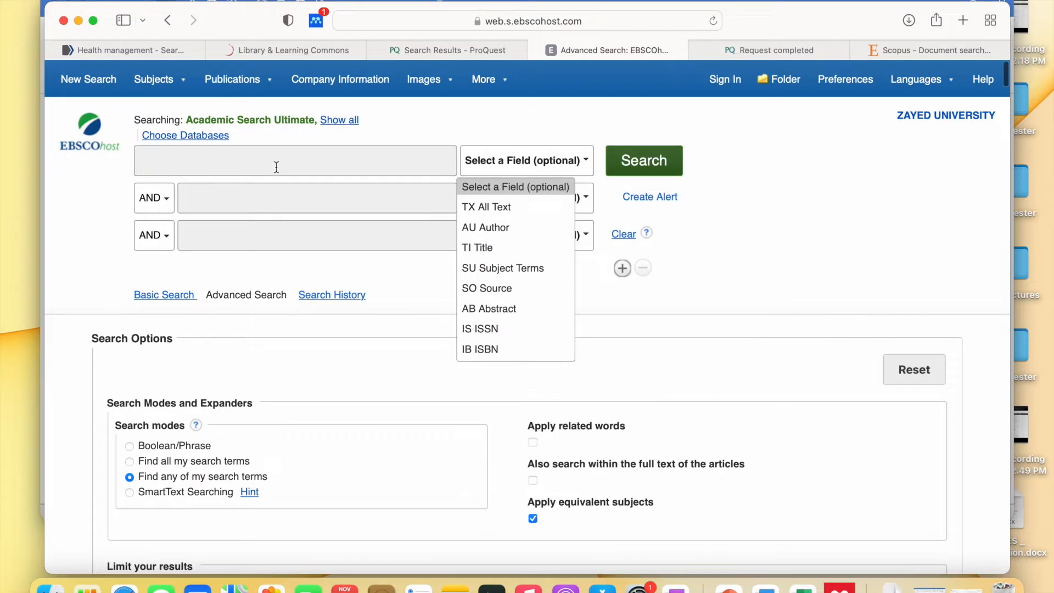
- Search EBSCOhost for 'Health management'
left_click(274, 165)
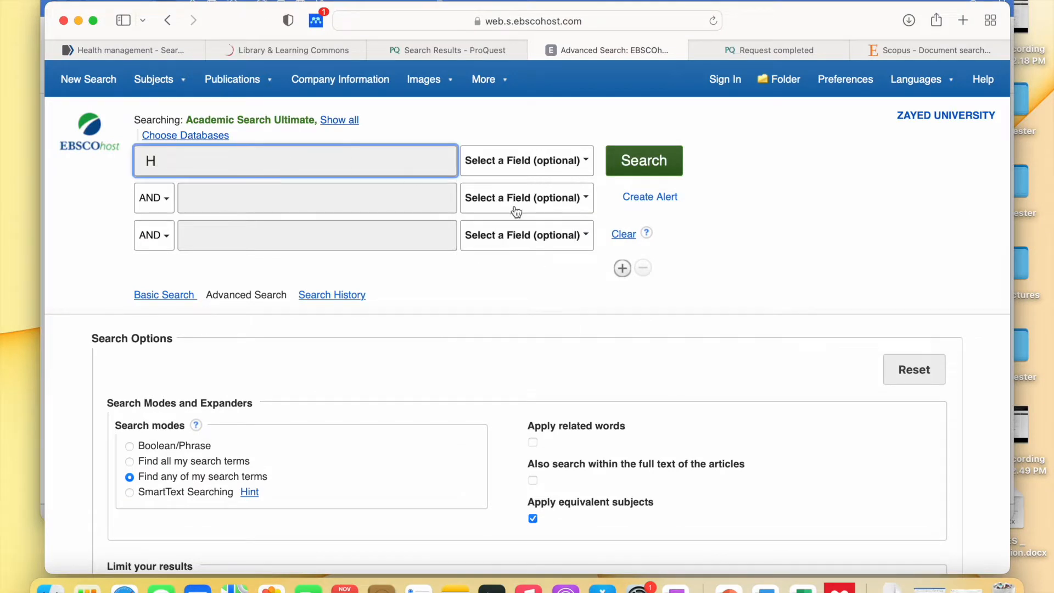
type("Health ")
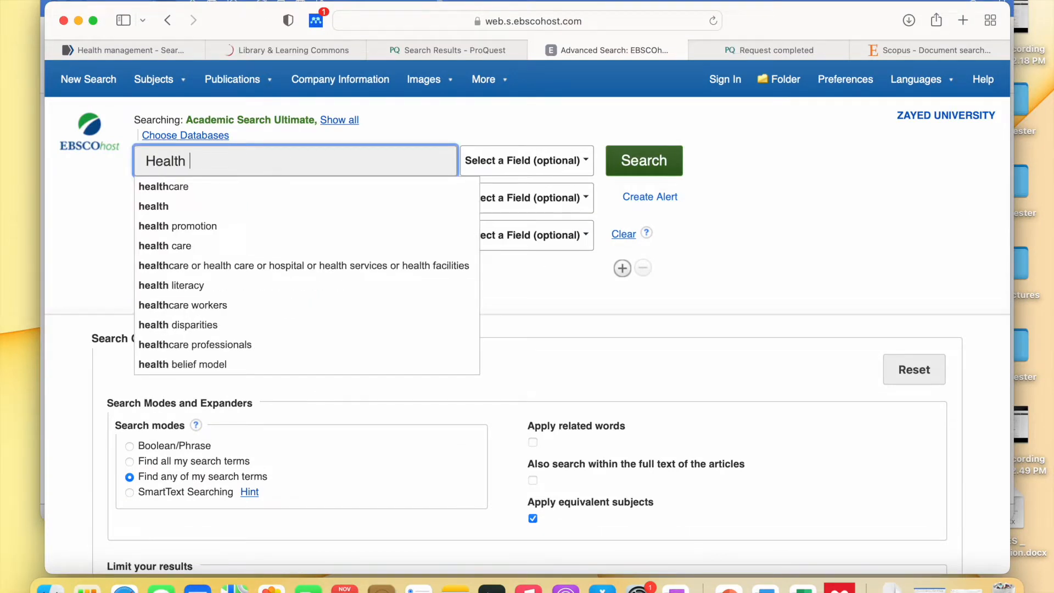
type("management")
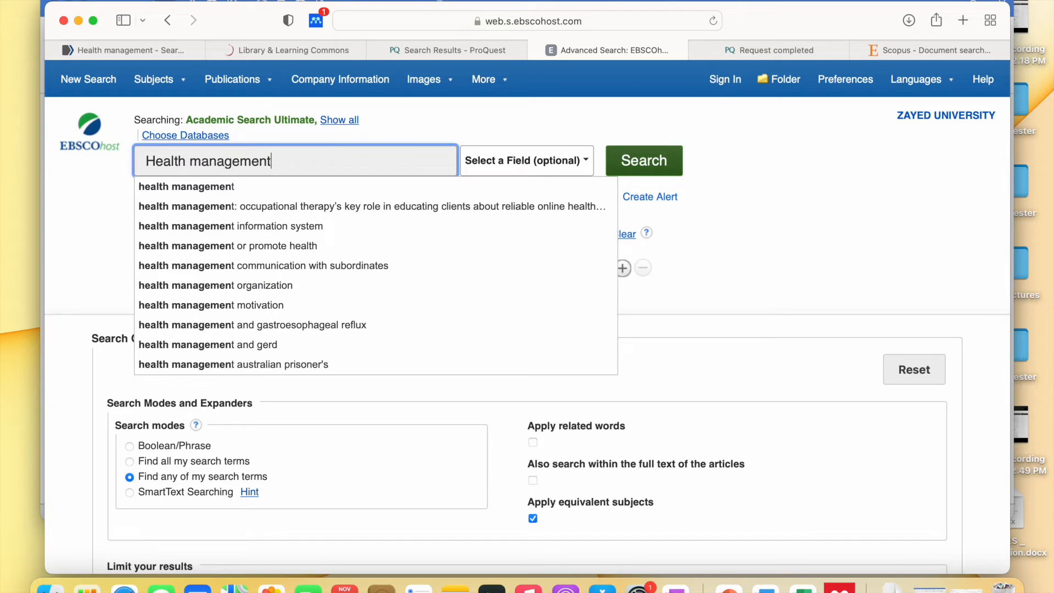
key("Return")
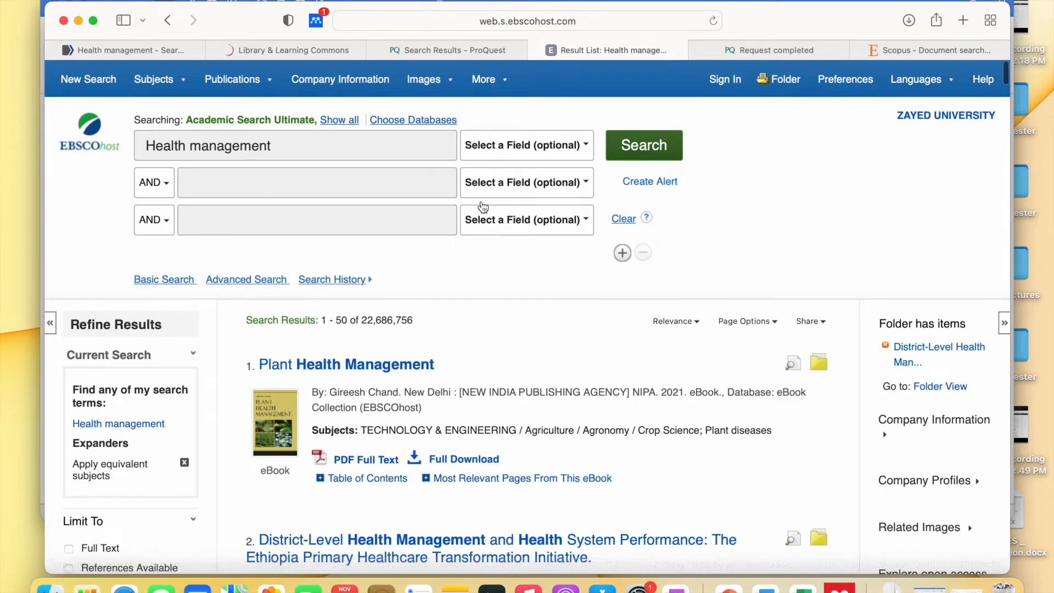
- In the Web Importer, tick the mental health management and behavior change techniques articles, then close it
left_click(318, 23)
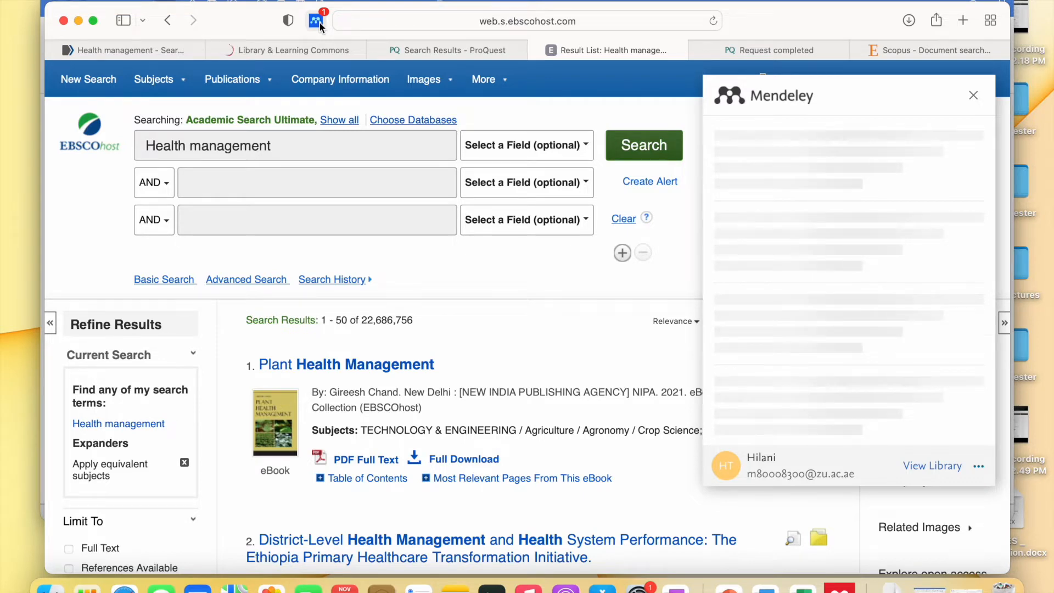
scroll(901, 195, "down", 2)
scroll(903, 193, "up", 1)
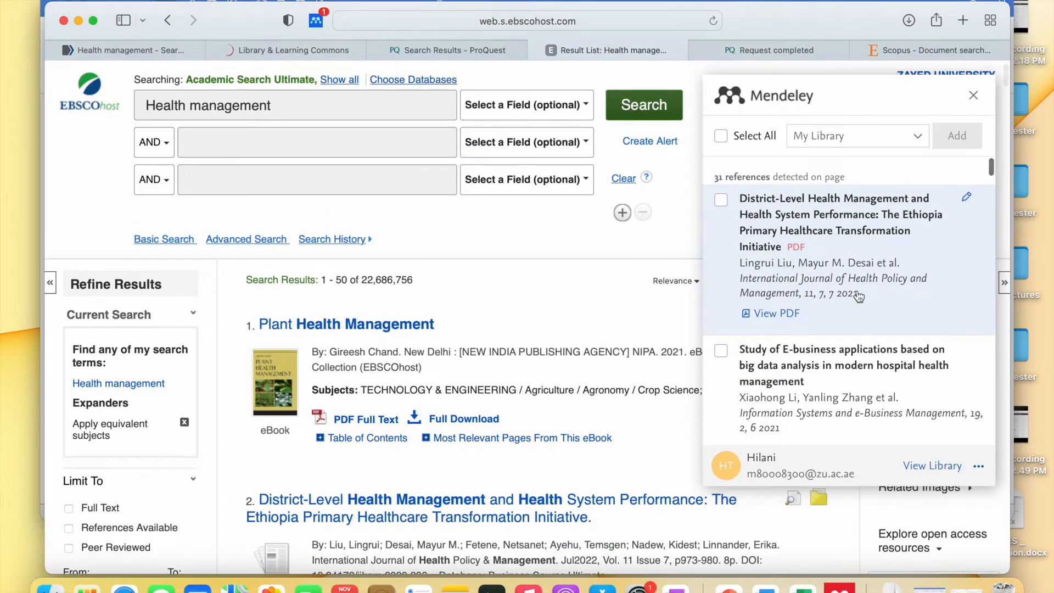
scroll(860, 297, "down", 5)
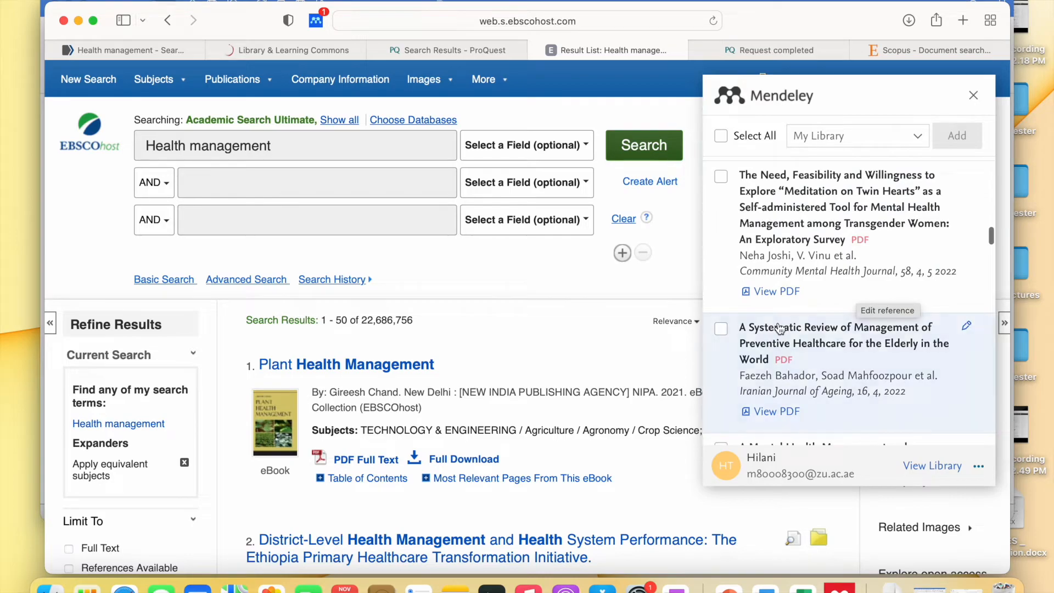
scroll(781, 329, "down", 5)
left_click(721, 250)
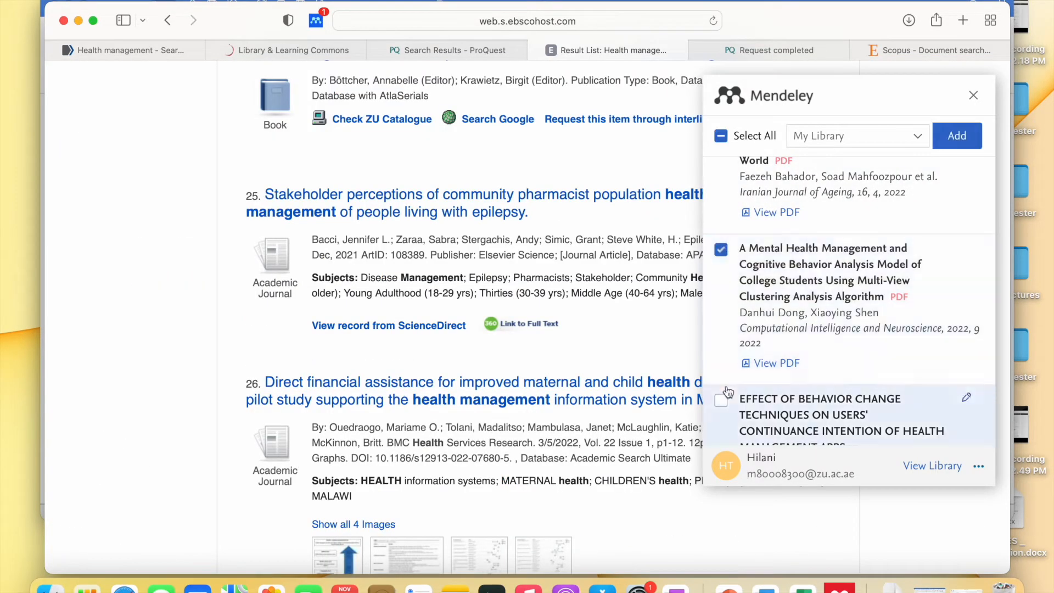
left_click(721, 400)
scroll(539, 195, "up", 15)
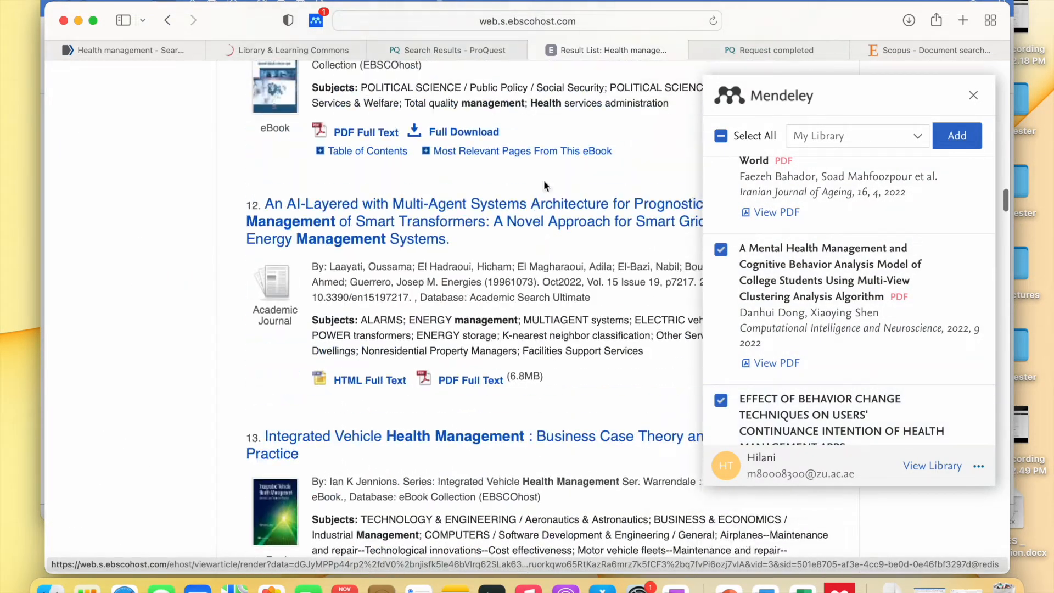
left_click(973, 97)
scroll(688, 160, "up", 5)
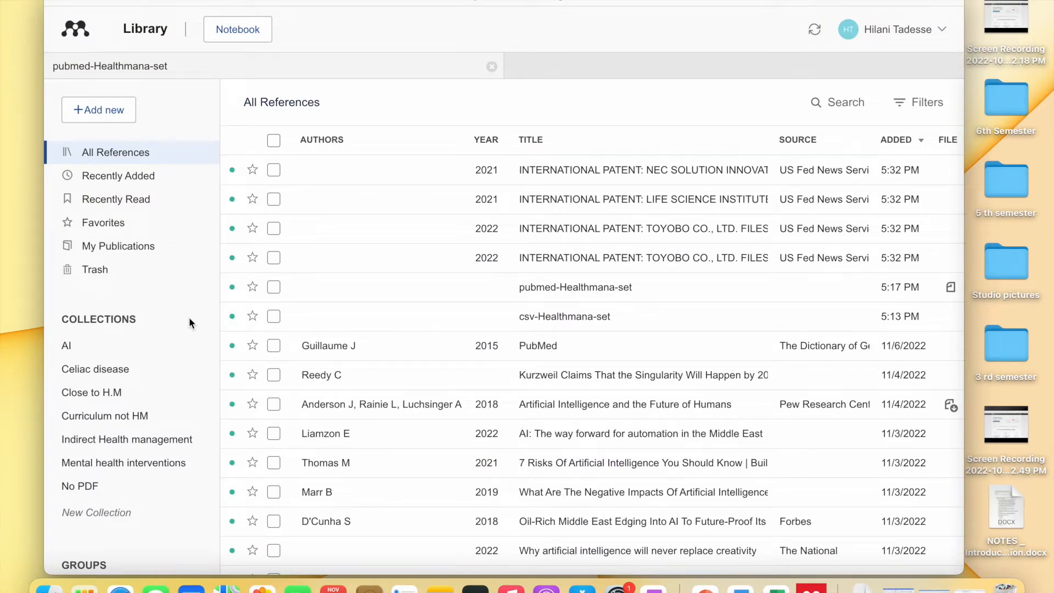
- Tick the NEC, LIFE SCIENCE and first TOYOBO patent rows, leaving the second TOYOBO unticked
scroll(189, 317, "down", 2)
scroll(189, 317, "up", 2)
scroll(224, 266, "down", 1)
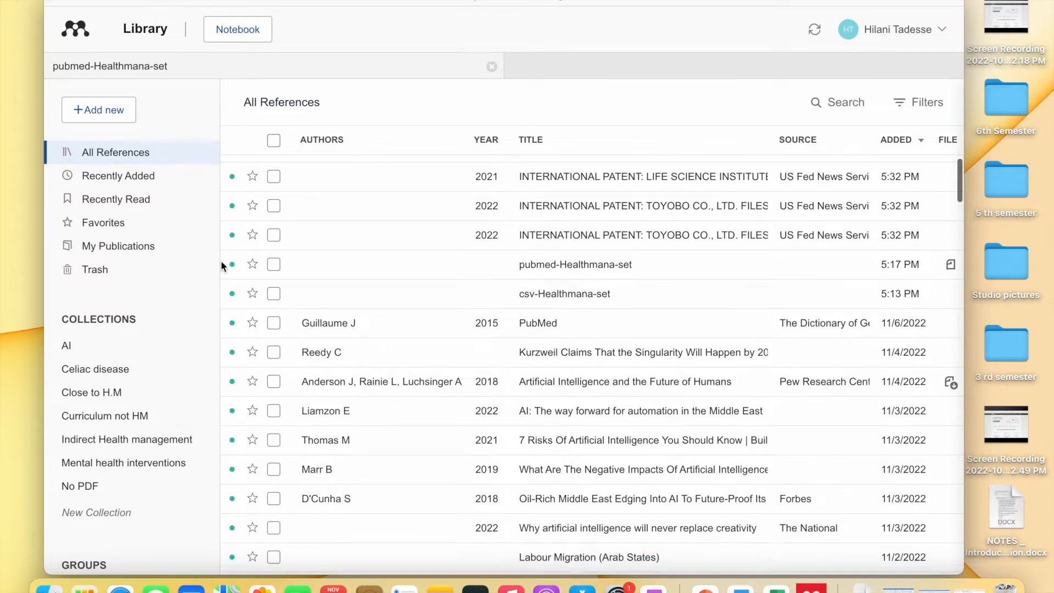
scroll(278, 173, "up", 1)
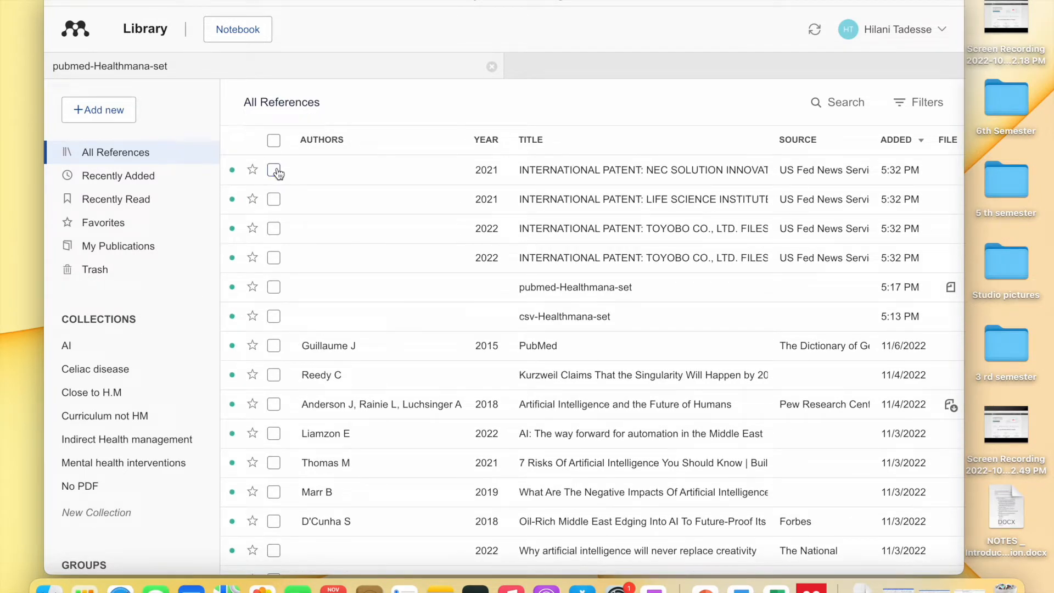
left_click(274, 171)
left_click(274, 199)
left_click(274, 229)
left_click(274, 258)
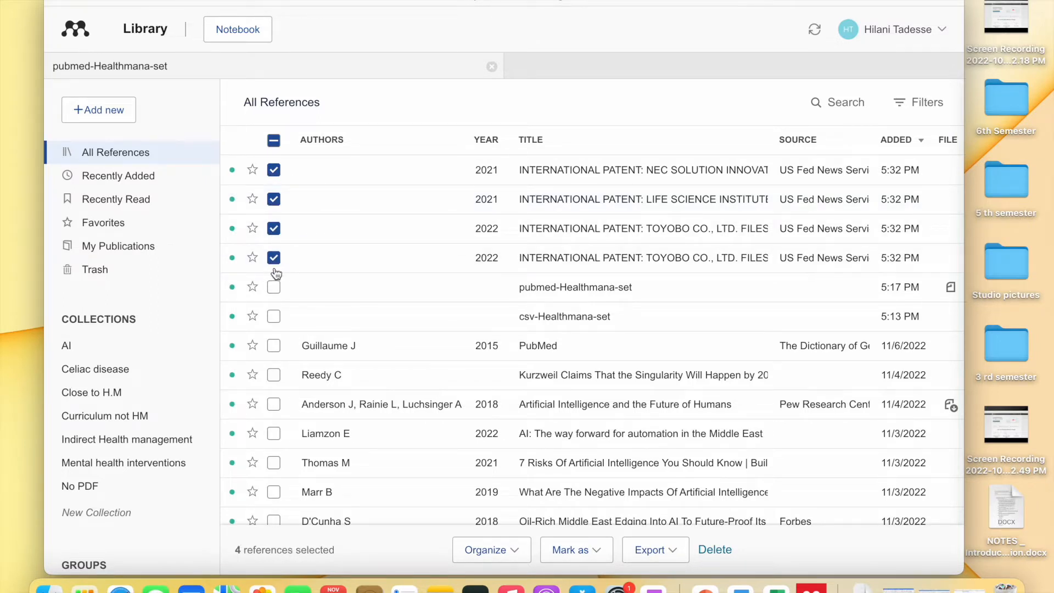
scroll(217, 384, "down", 1)
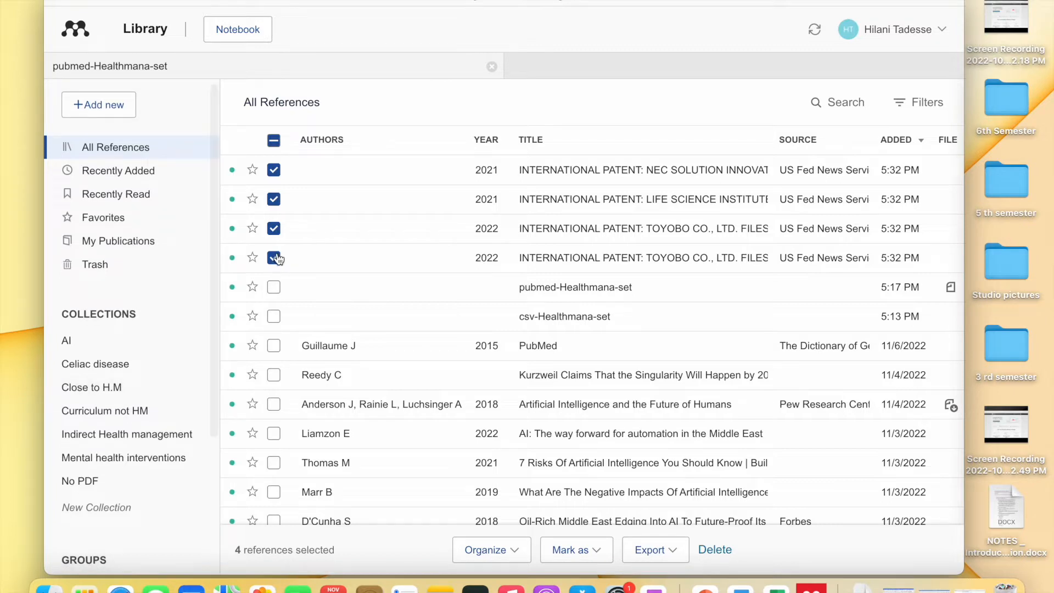
left_click(274, 258)
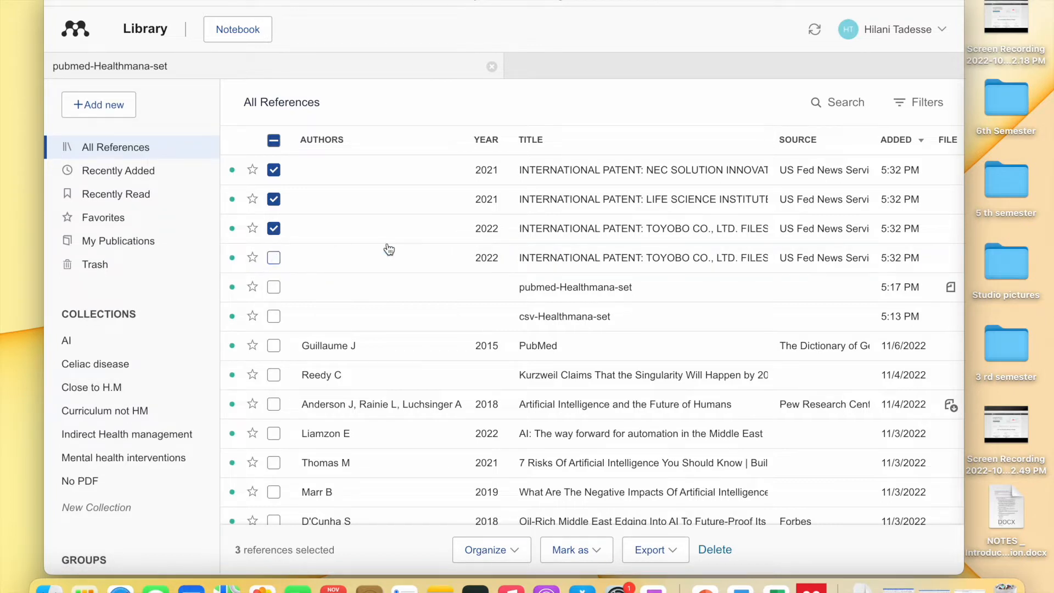
scroll(148, 382, "down", 5)
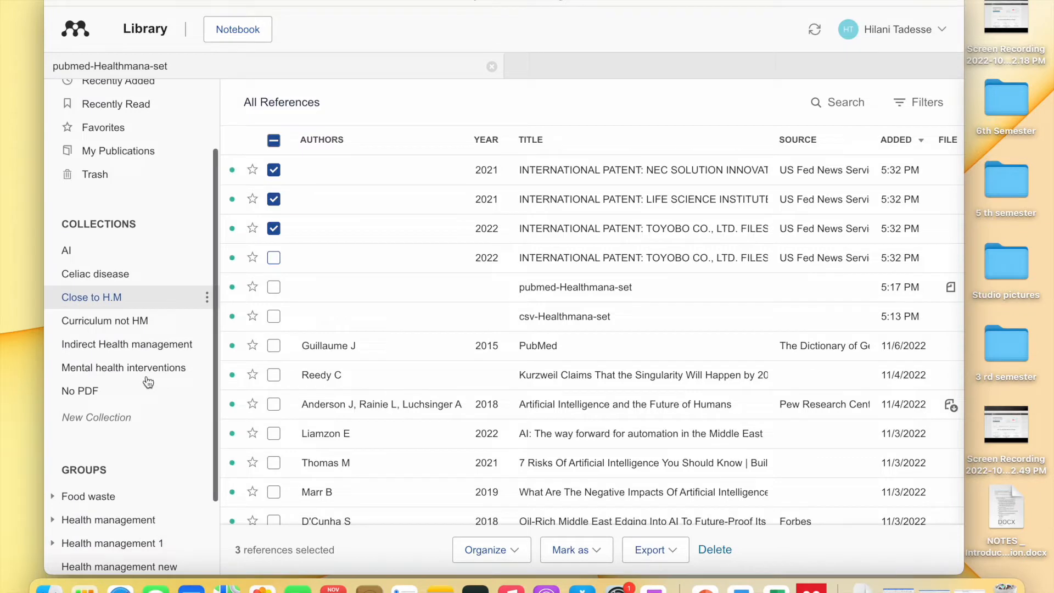
scroll(148, 382, "down", 3)
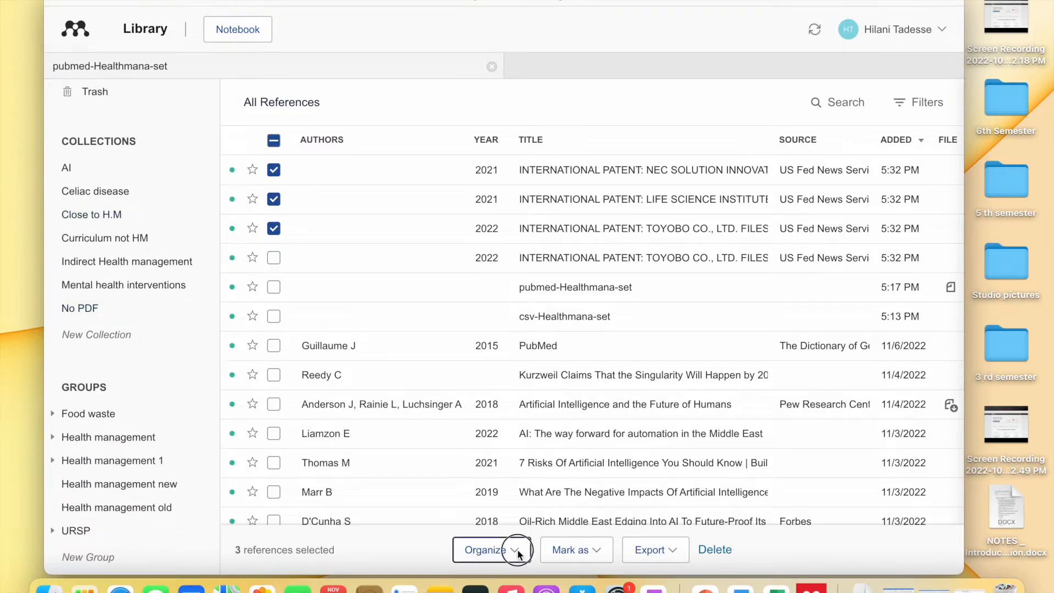
- Add the three patents to Health management 1 > Introduction and open that subgroup
left_click(516, 549)
left_click(472, 478)
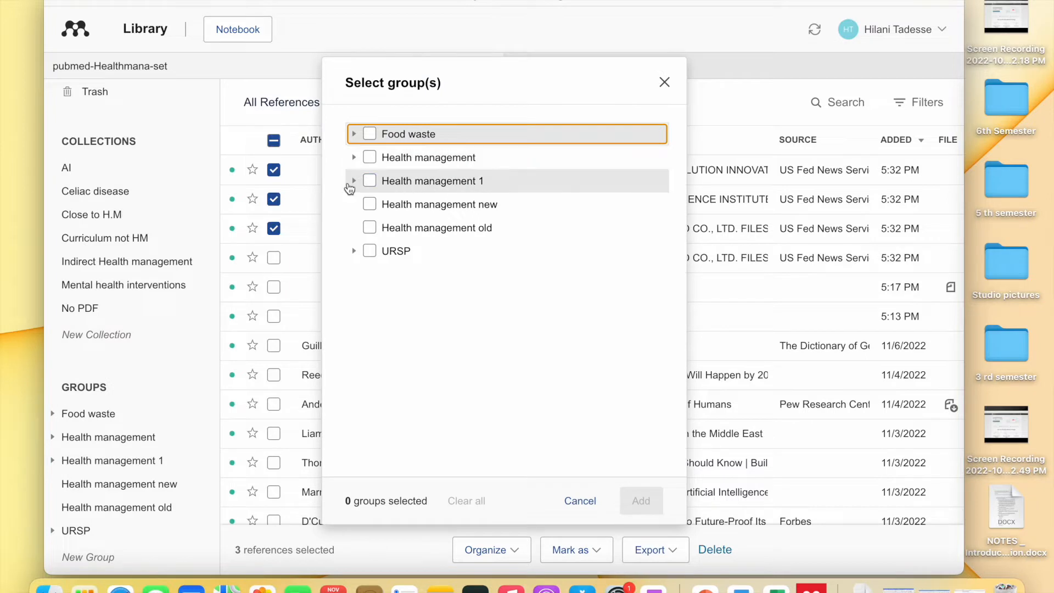
left_click(370, 181)
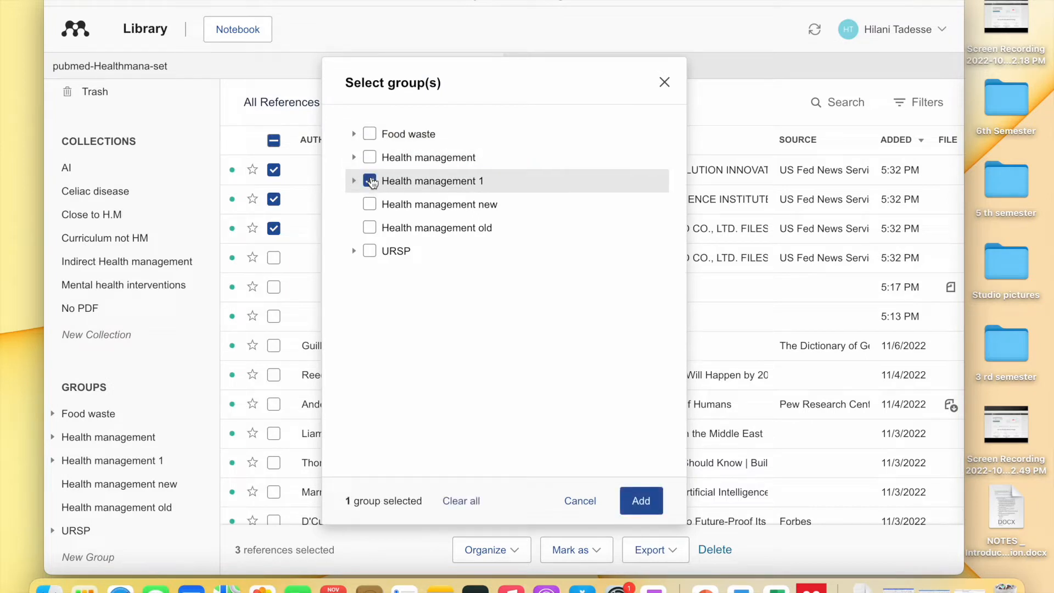
left_click(370, 184)
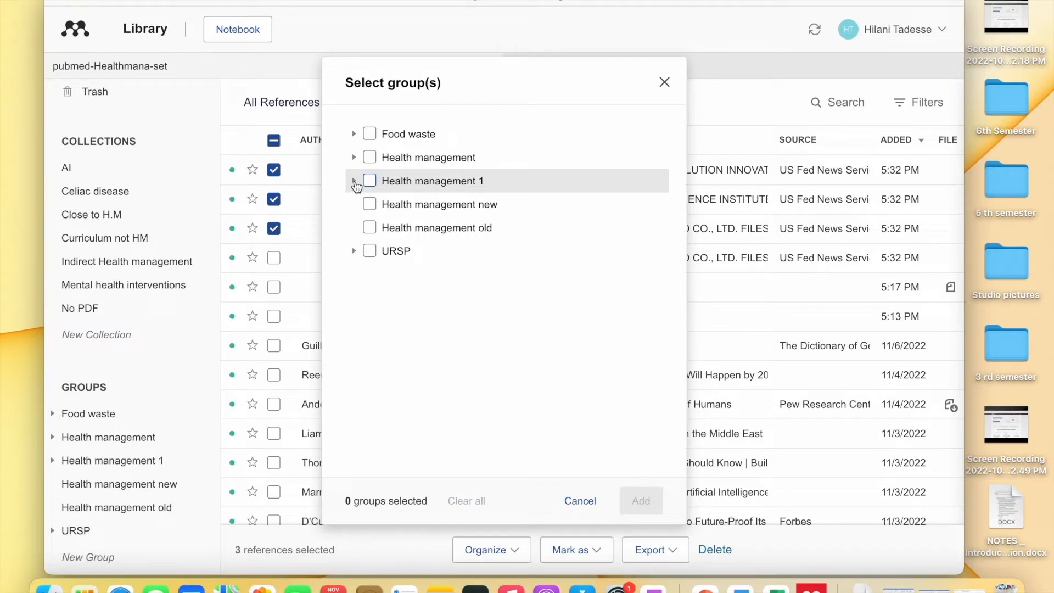
left_click(354, 182)
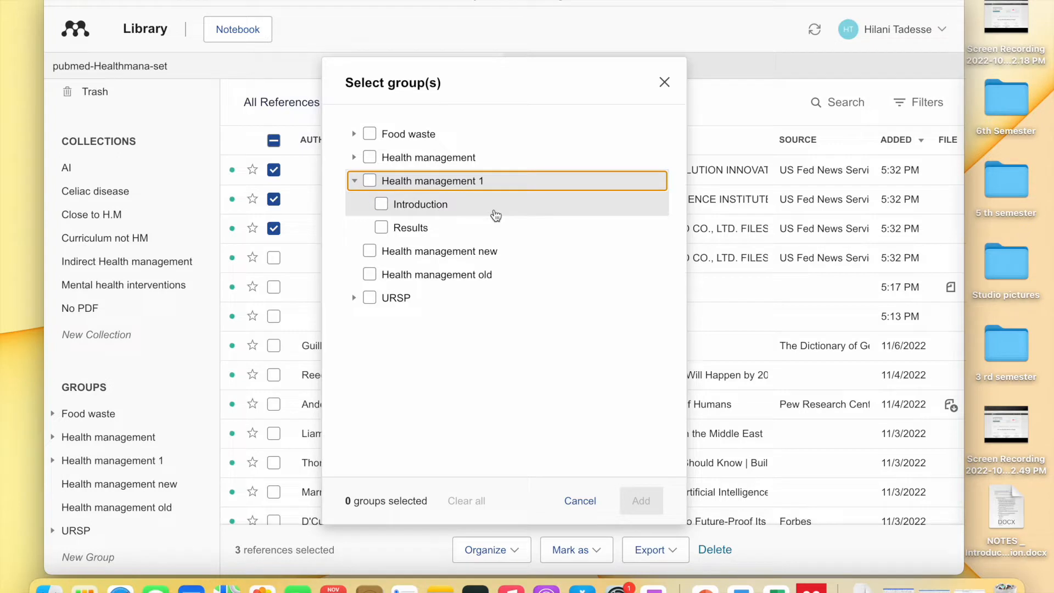
left_click(386, 208)
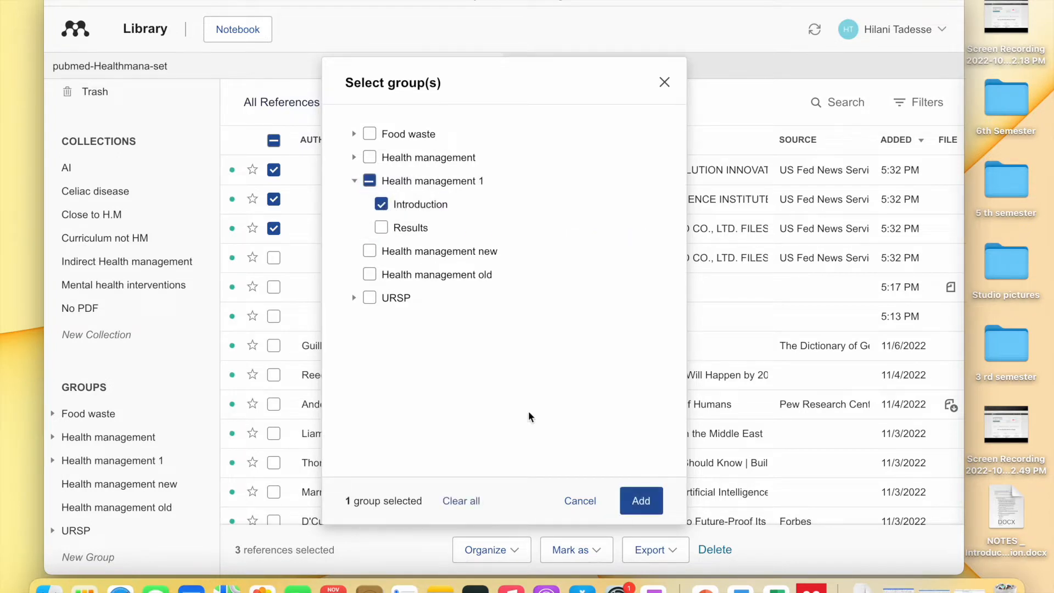
left_click(640, 502)
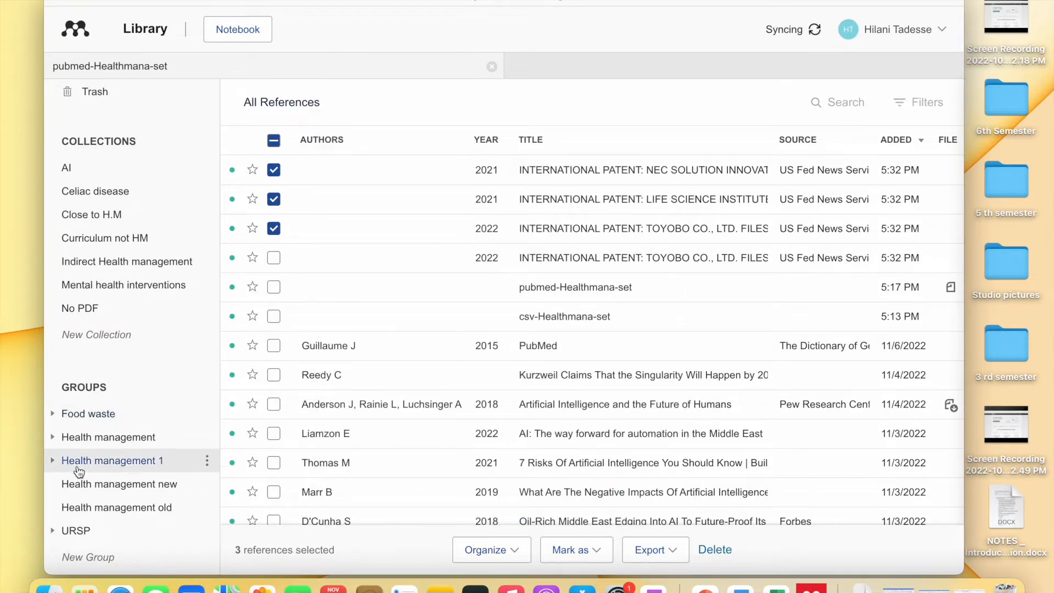
left_click(57, 460)
left_click(83, 484)
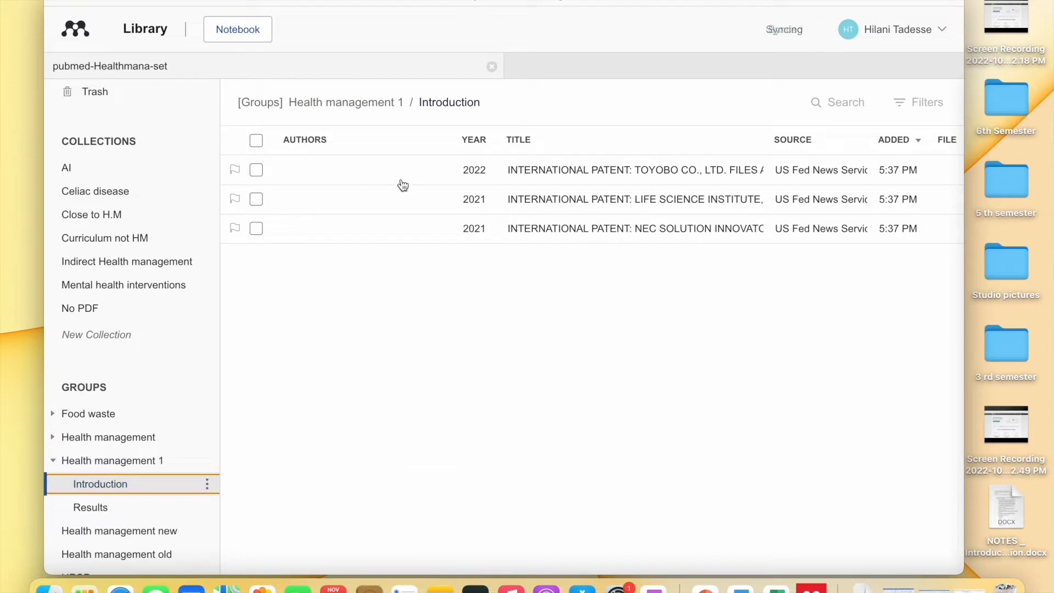
- View Health management 1's nine references, selecting and then deselecting them all
left_click(157, 463)
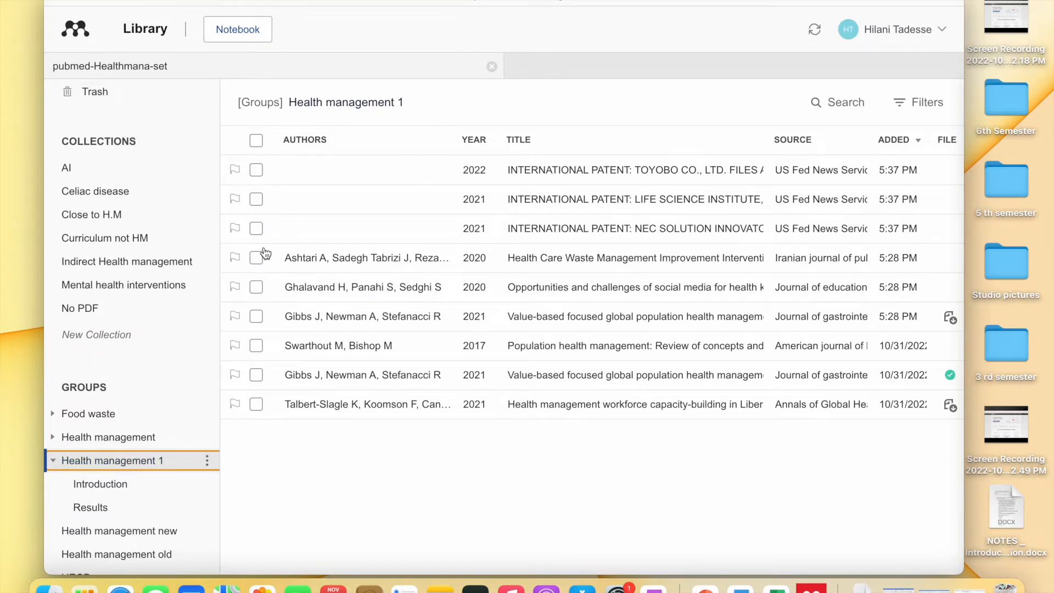
left_click(257, 141)
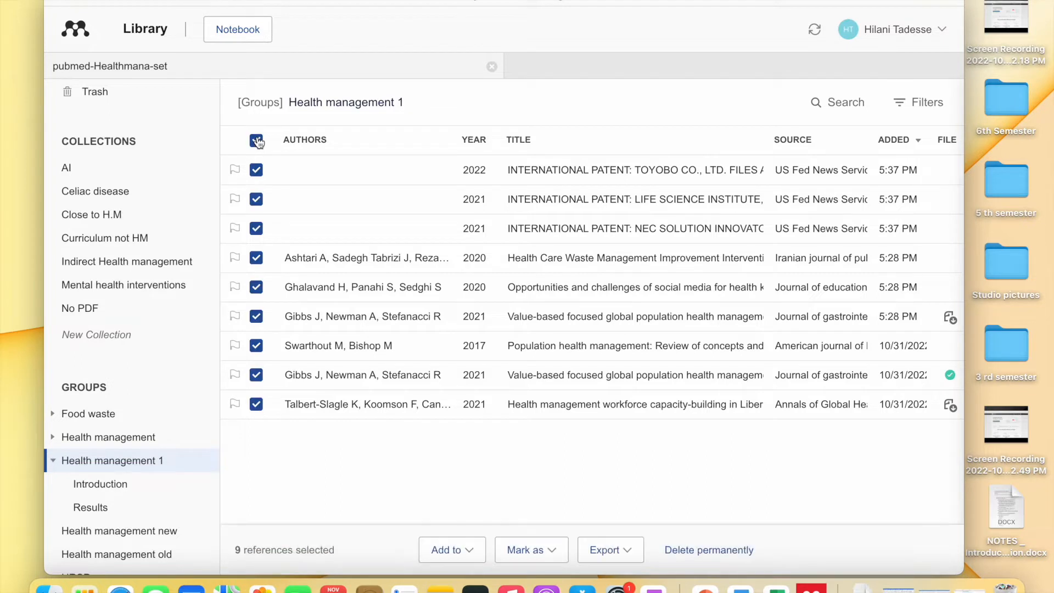
left_click(257, 142)
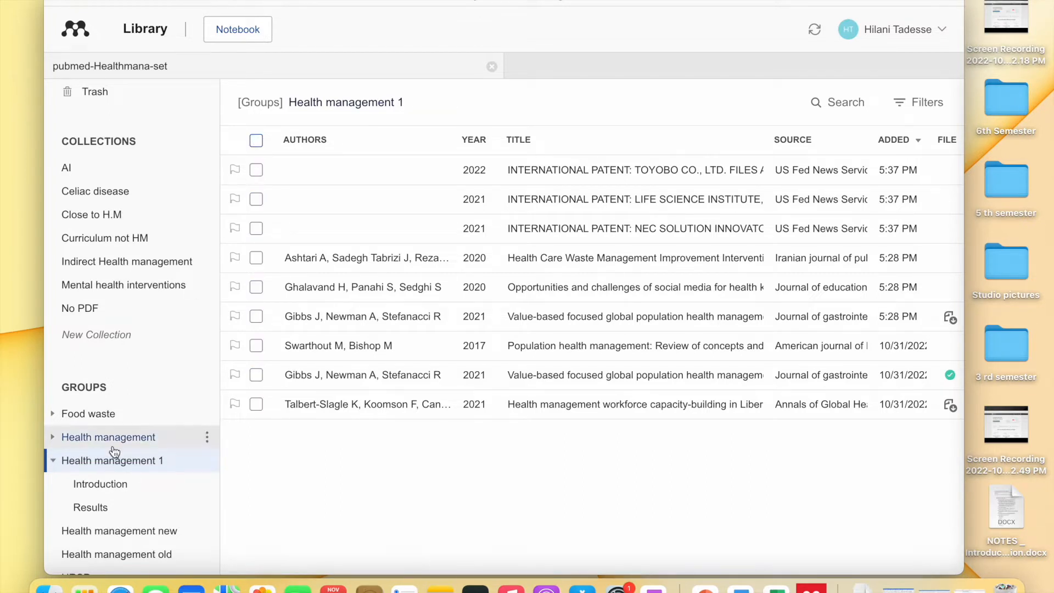
scroll(115, 451, "up", 1)
scroll(142, 298, "up", 6)
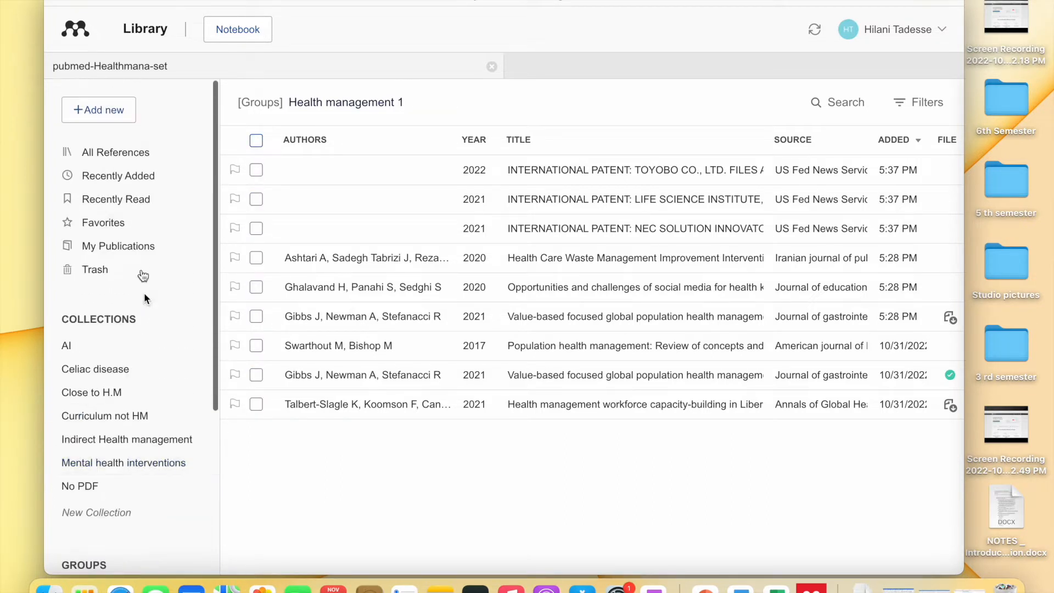
- Check the empty Results subgroup, then go back to Recently Added
left_click(145, 177)
scroll(320, 261, "down", 1)
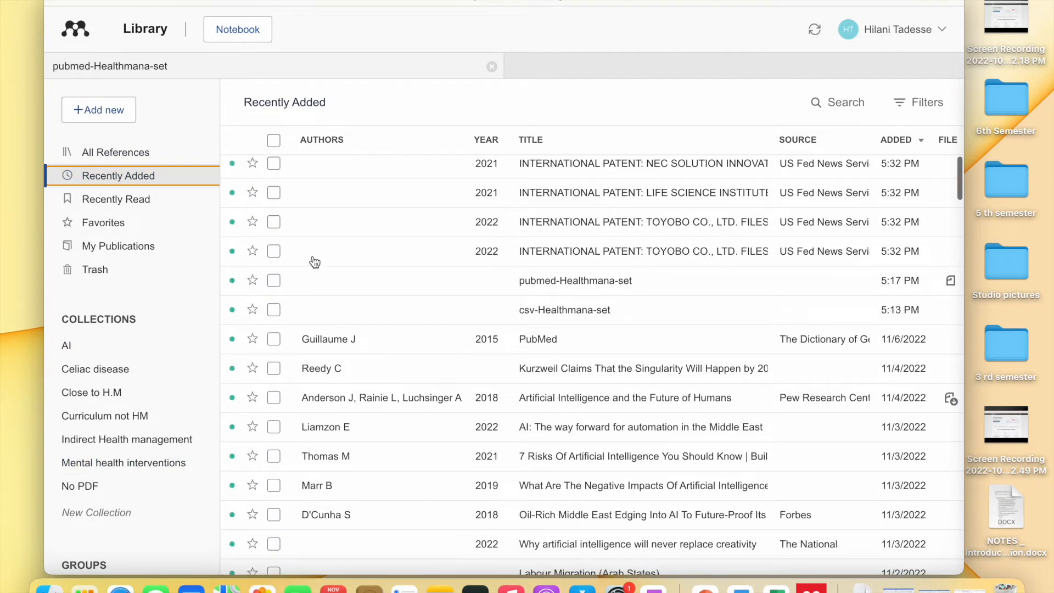
scroll(158, 369, "down", 5)
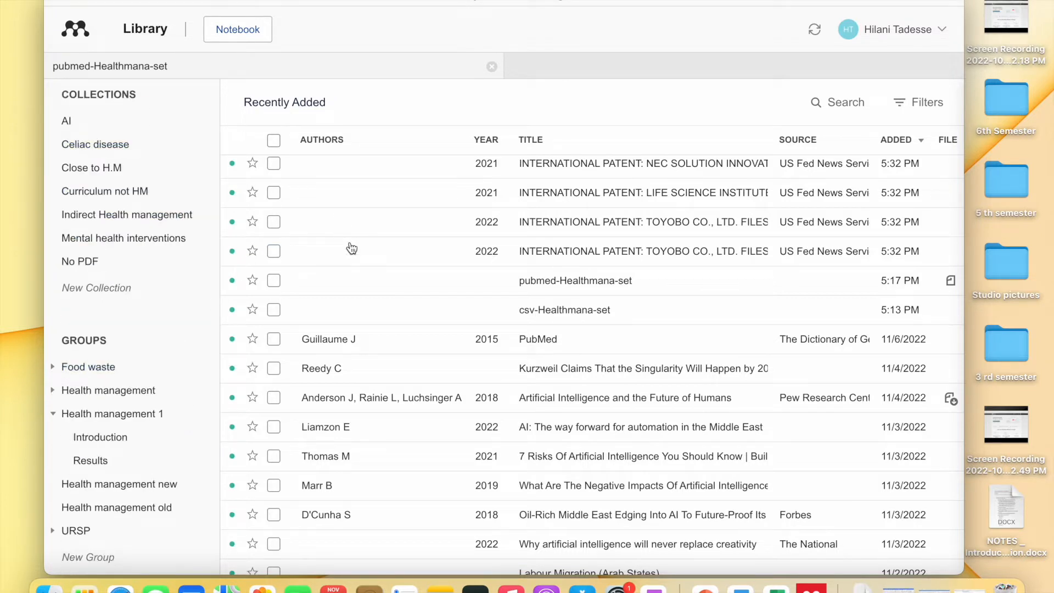
left_click(125, 464)
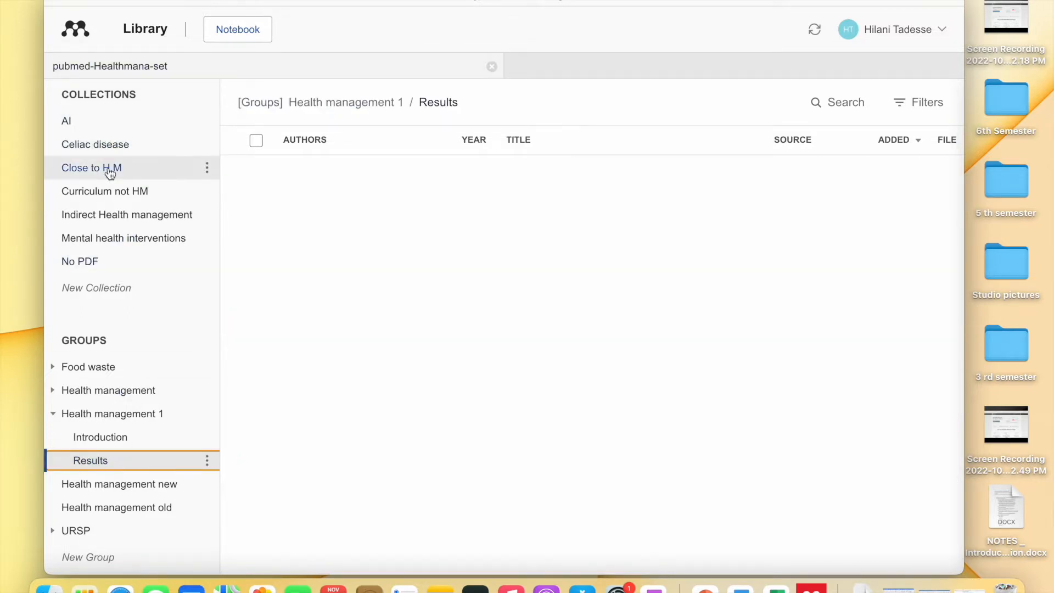
scroll(87, 330, "up", 5)
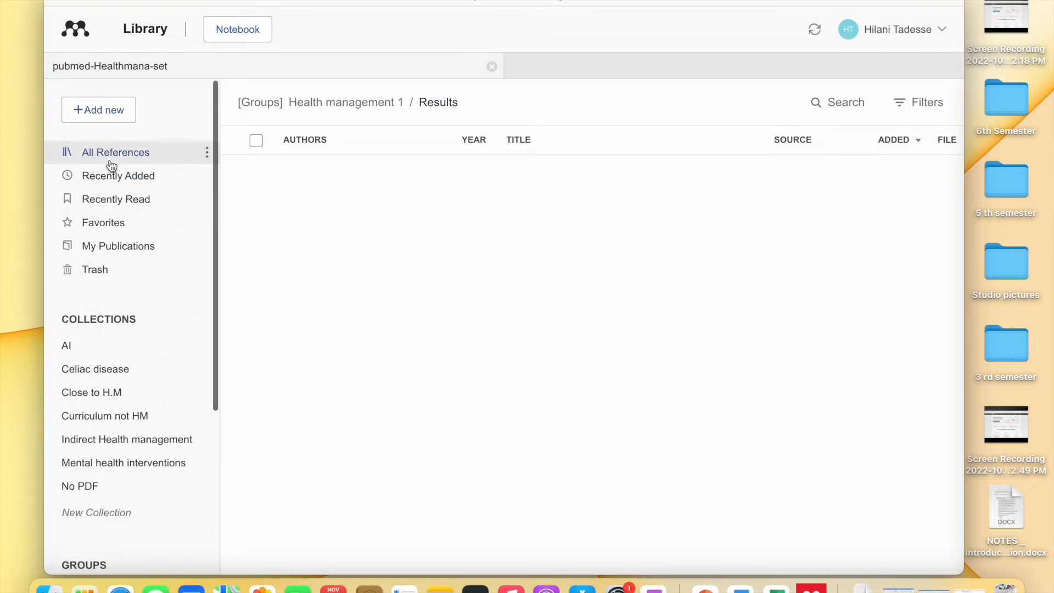
left_click(135, 181)
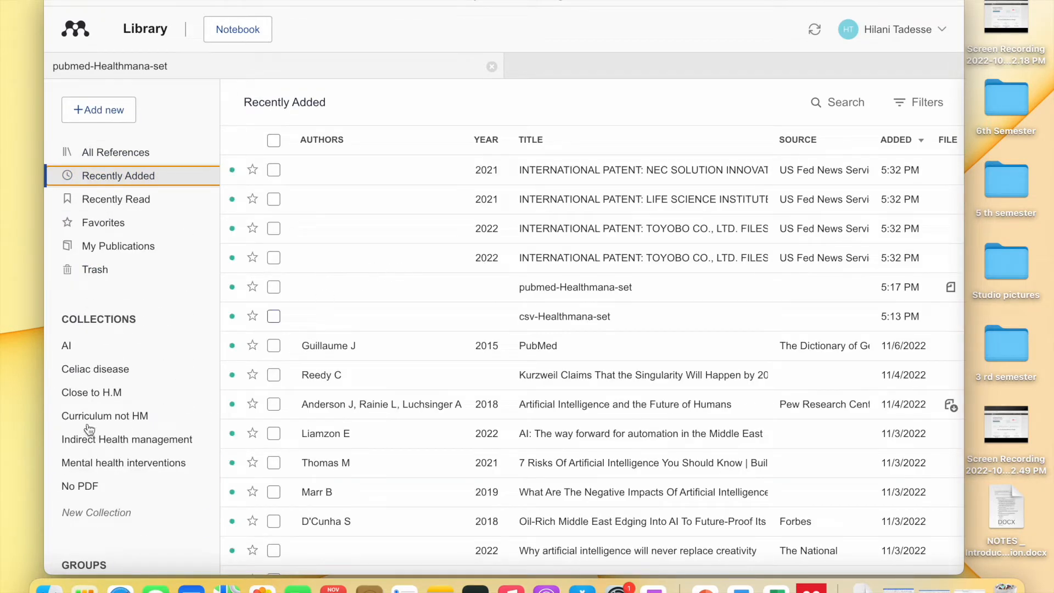
scroll(80, 436, "down", 5)
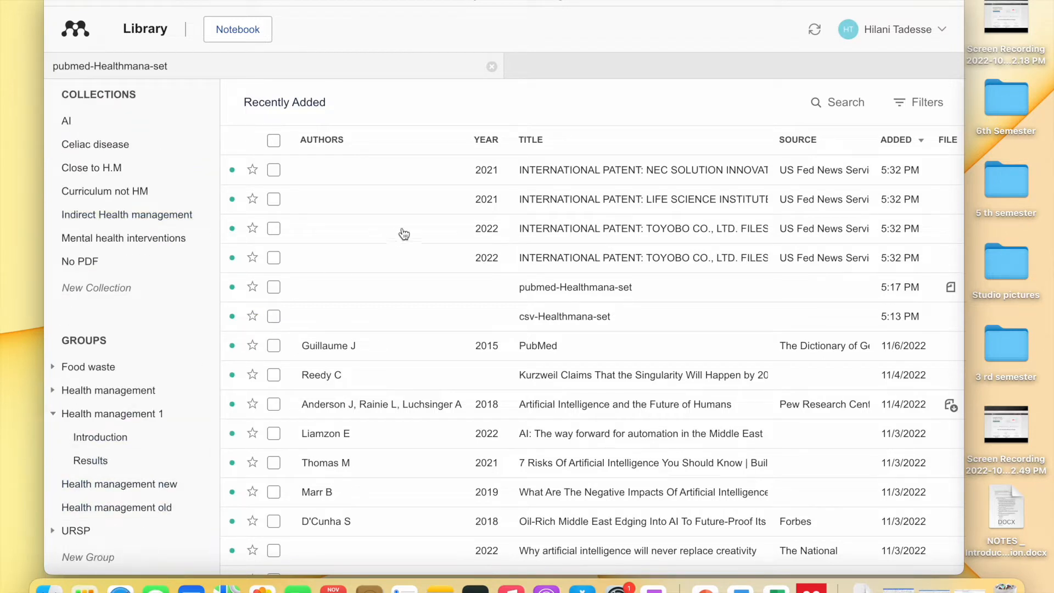
- Drag the 2022 TOYOBO patent reference onto Health management 1 > Results and open that subgroup
left_click(273, 258)
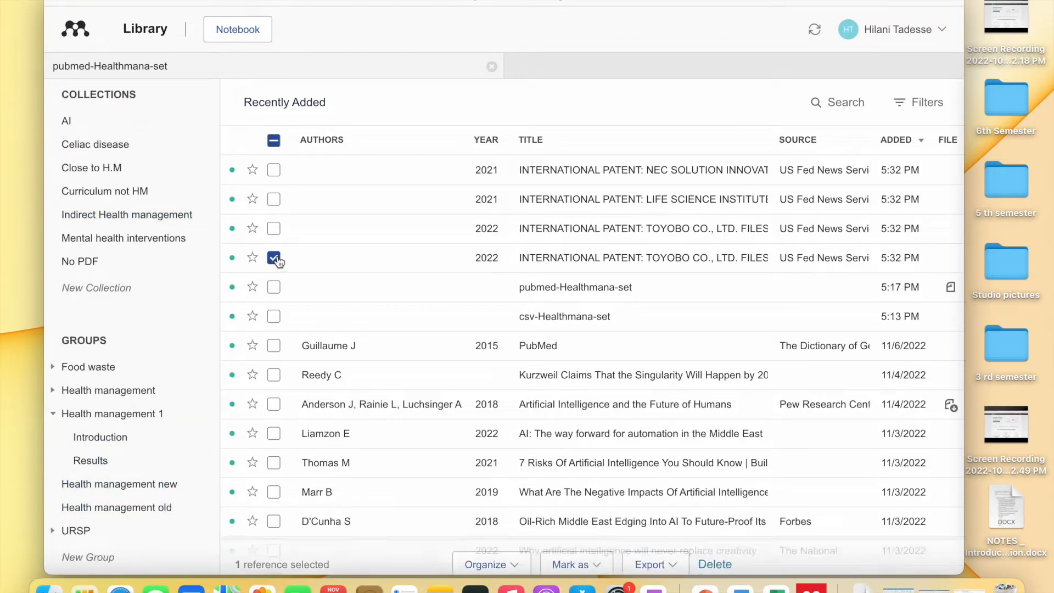
left_click(518, 551)
left_click(490, 476)
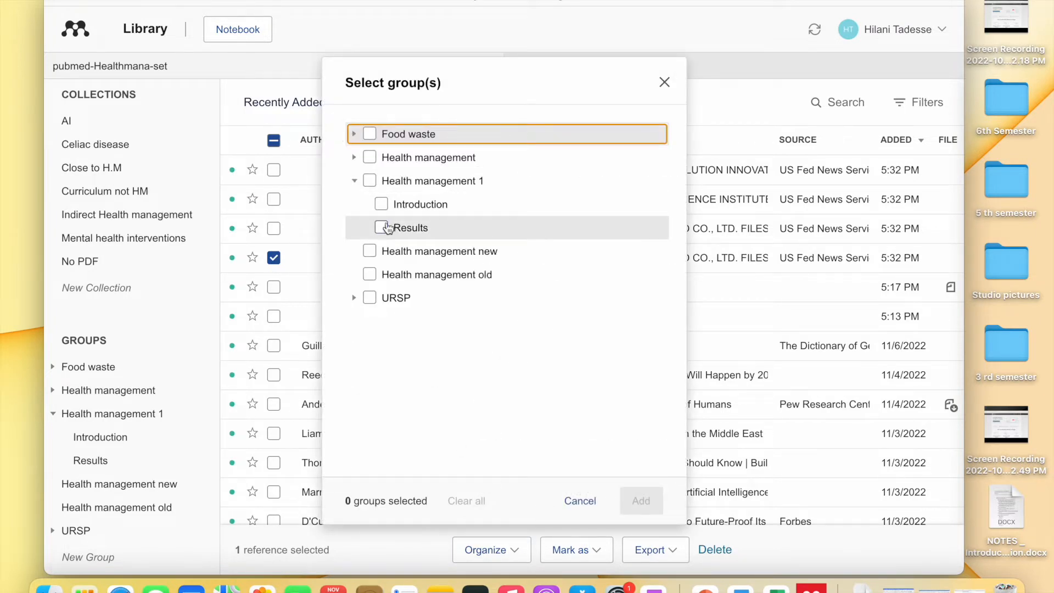
left_click(664, 82)
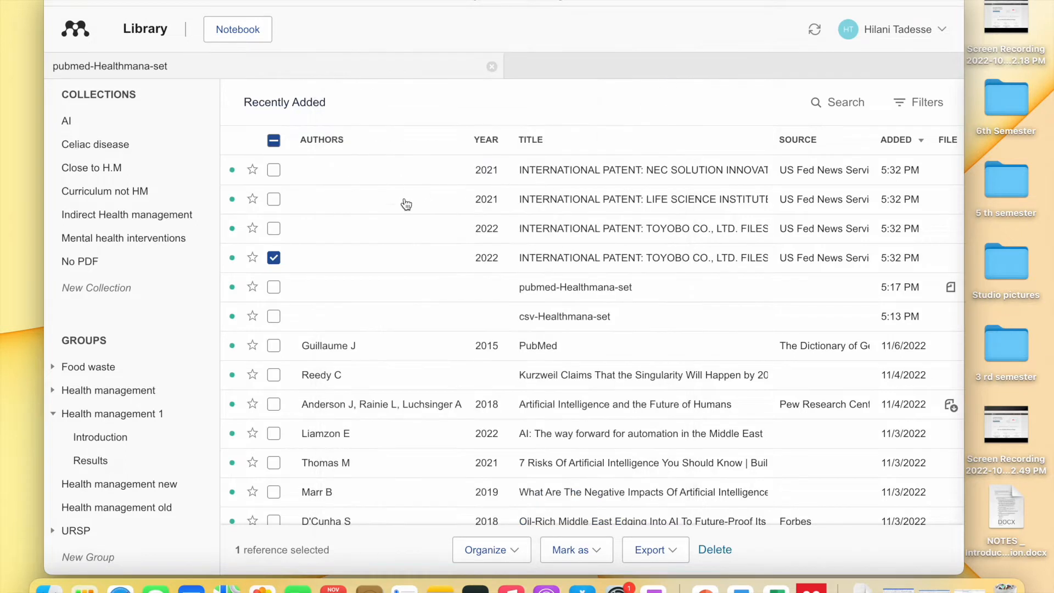
left_click(395, 260)
left_click_drag(395, 261, 124, 466)
left_click(124, 466)
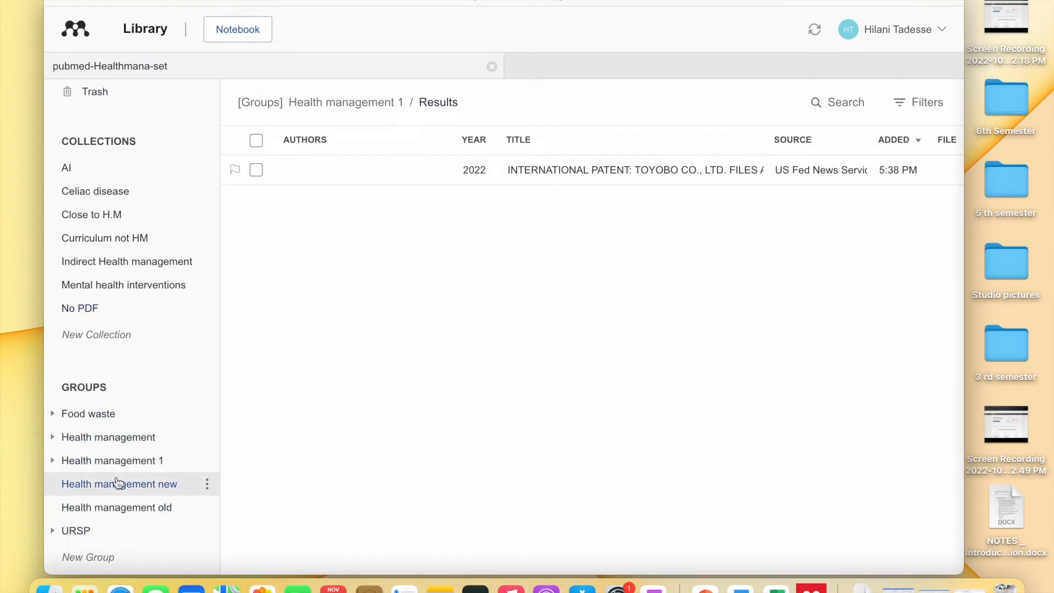
- Drag the Kurzweil singularity web page from Recently Added into Health management 1 > Results
scroll(148, 248, "up", 5)
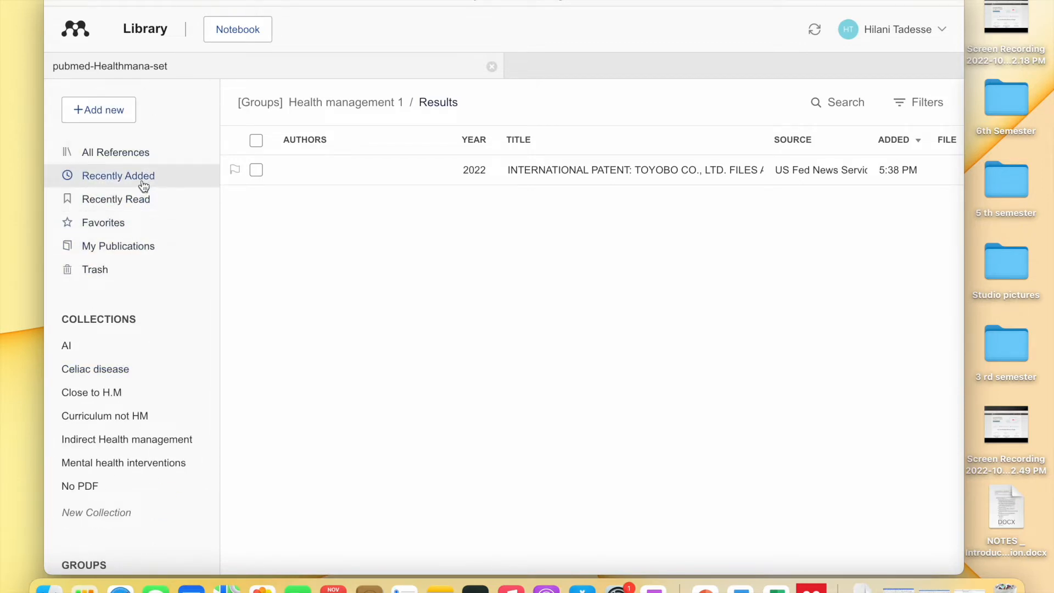
left_click(153, 175)
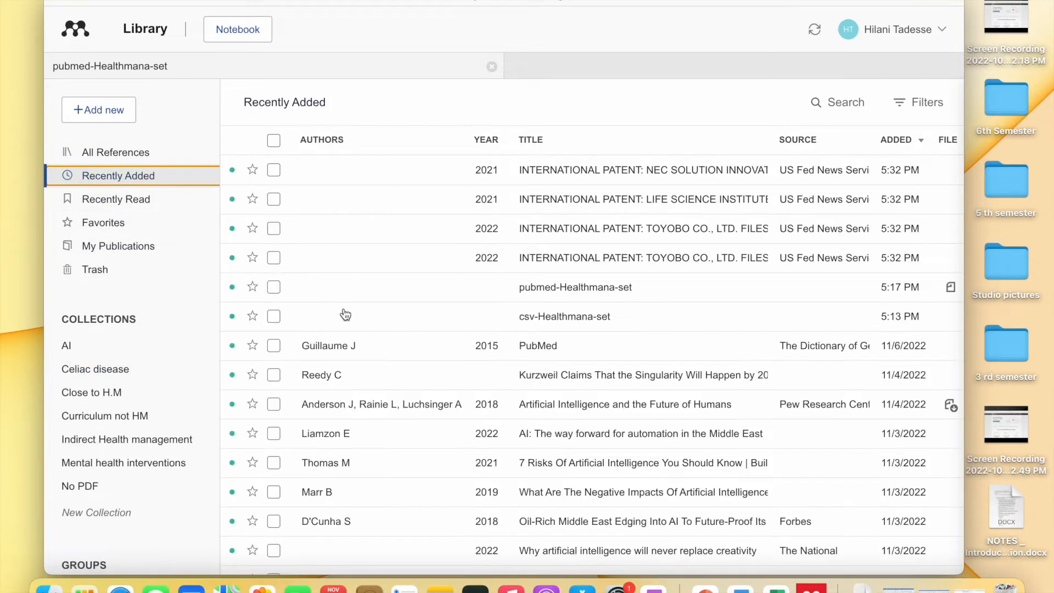
scroll(343, 307, "down", 1)
scroll(355, 285, "down", 2)
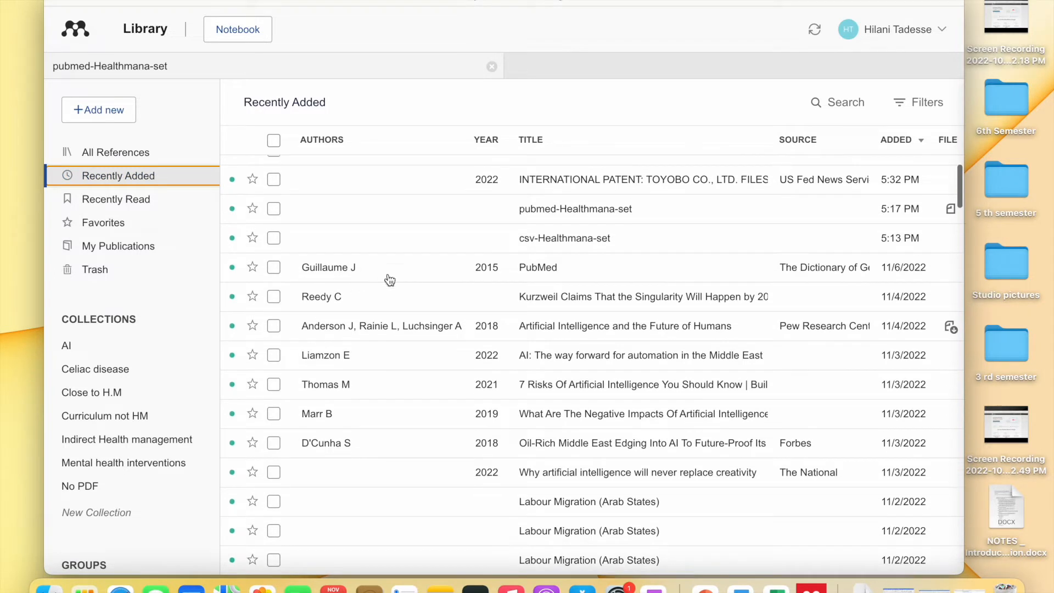
left_click_drag(388, 298, 362, 303)
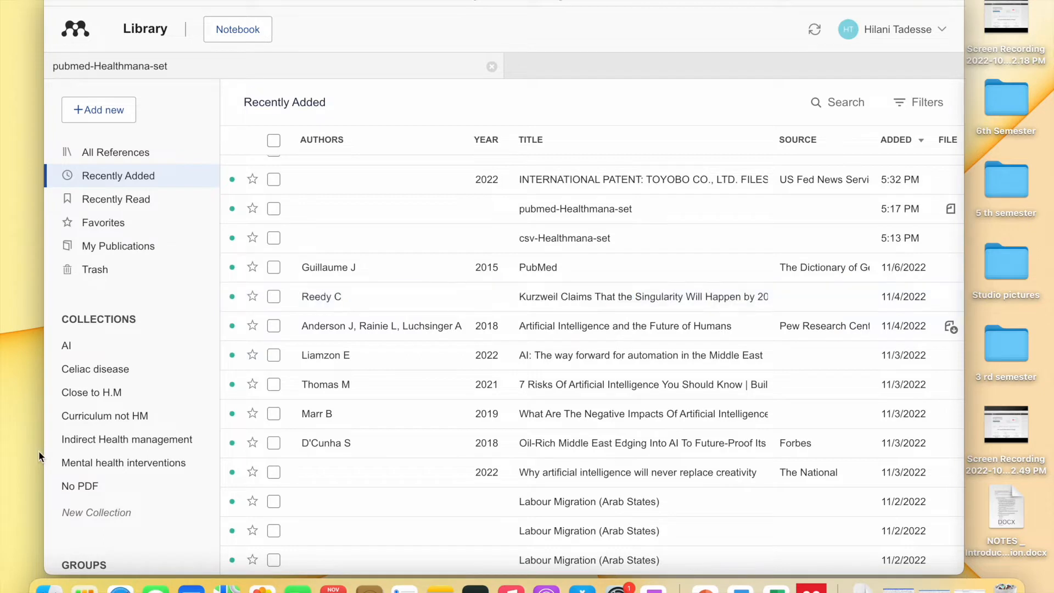
scroll(137, 442, "down", 5)
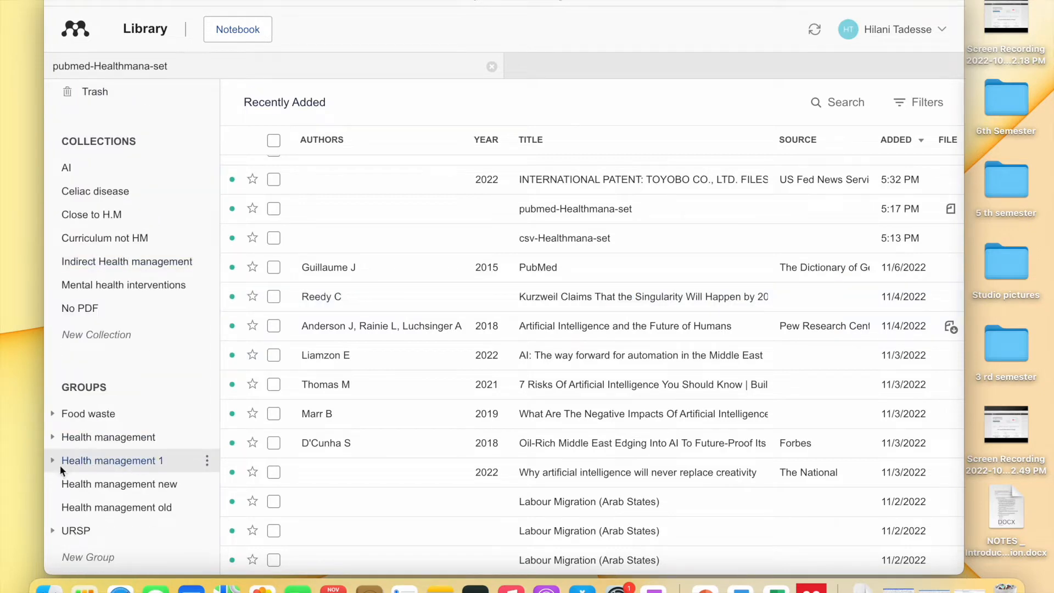
left_click(52, 462)
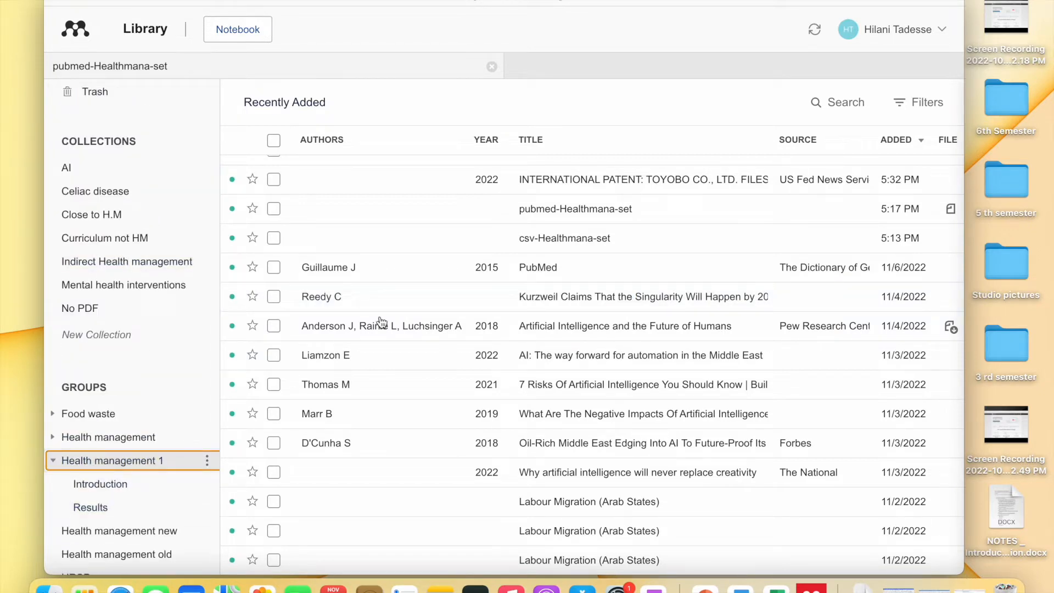
left_click_drag(402, 296, 114, 510)
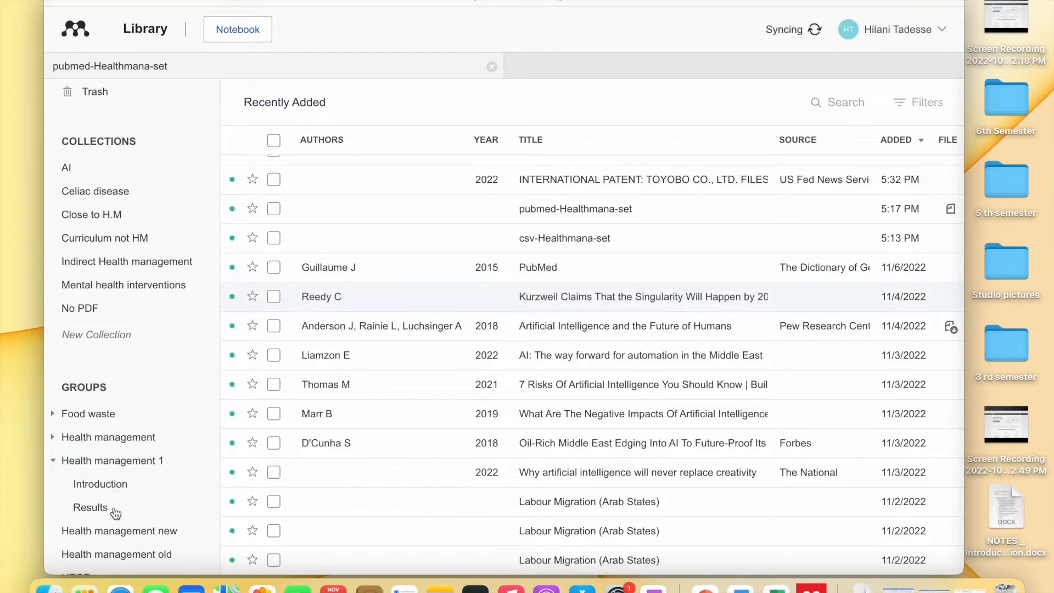
left_click(115, 511)
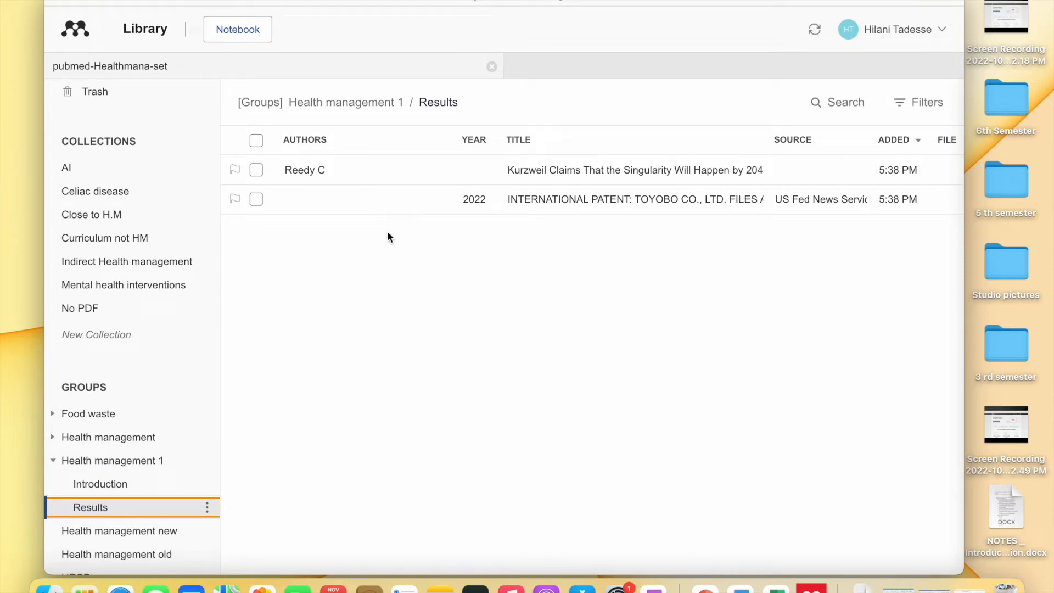
scroll(134, 299, "up", 5)
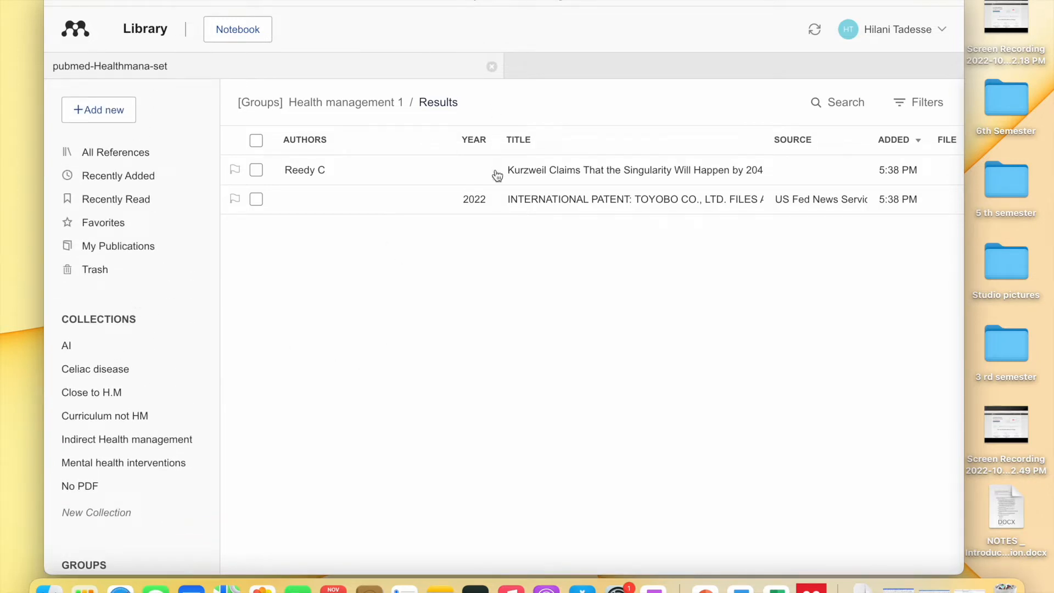
- View details of the Kurzweil, Ashtari waste management and Gibbs population health references
left_click(558, 172)
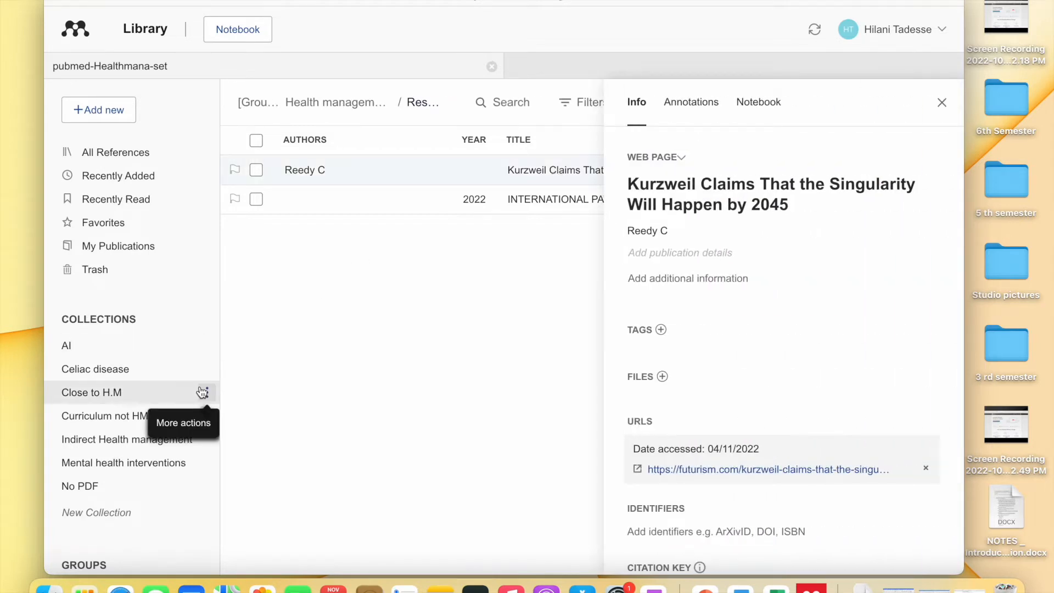
scroll(151, 367, "down", 5)
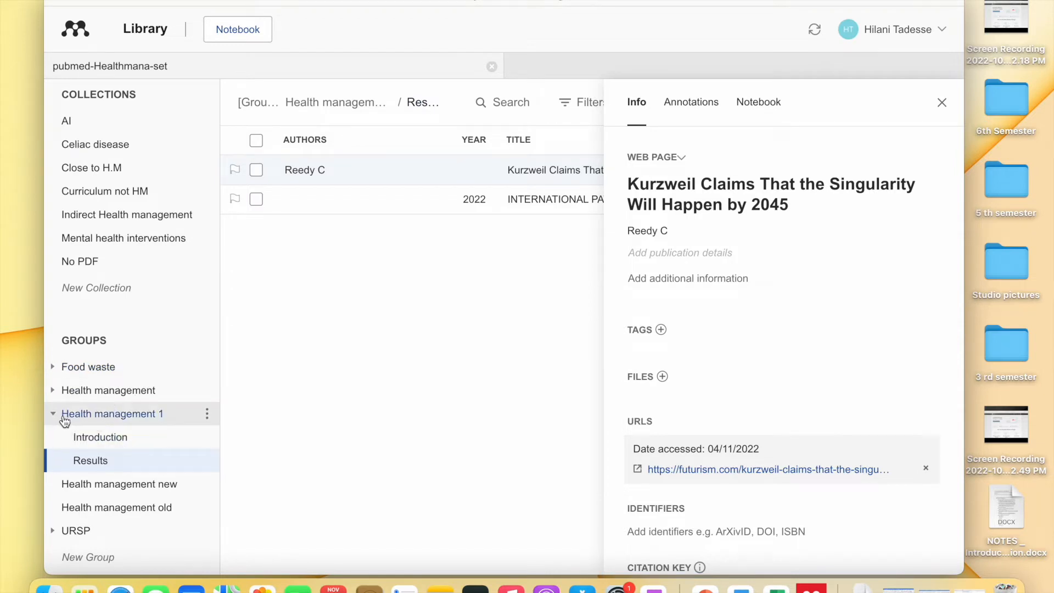
left_click(84, 421)
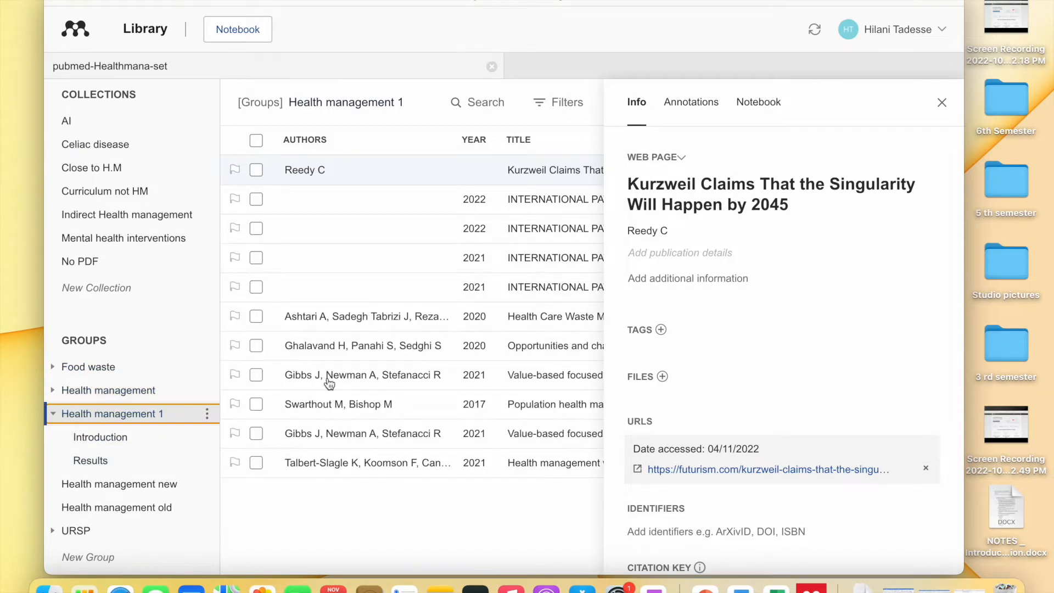
left_click(418, 320)
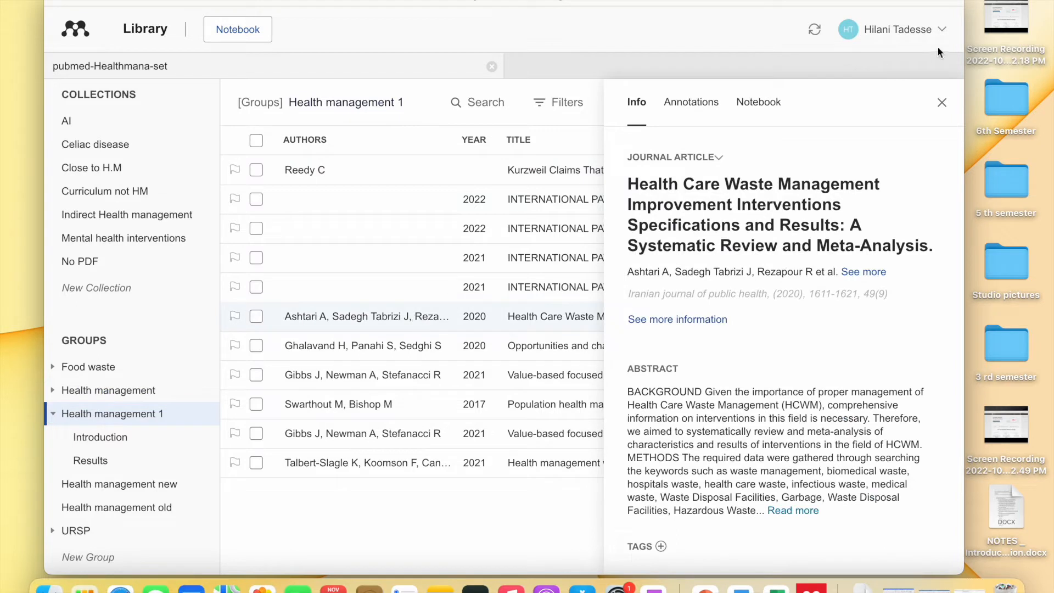
left_click(942, 104)
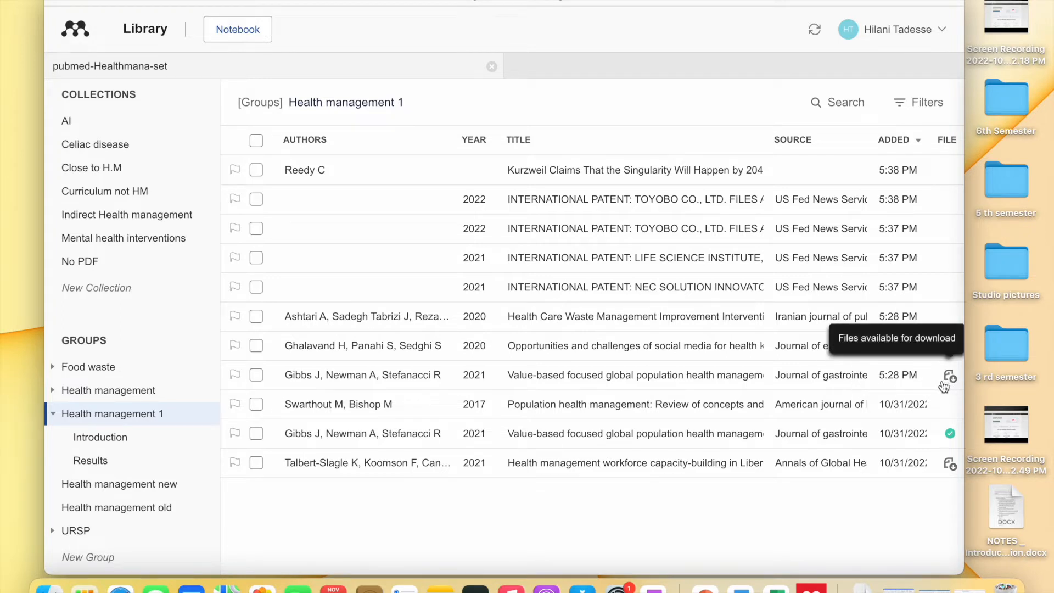
left_click(899, 375)
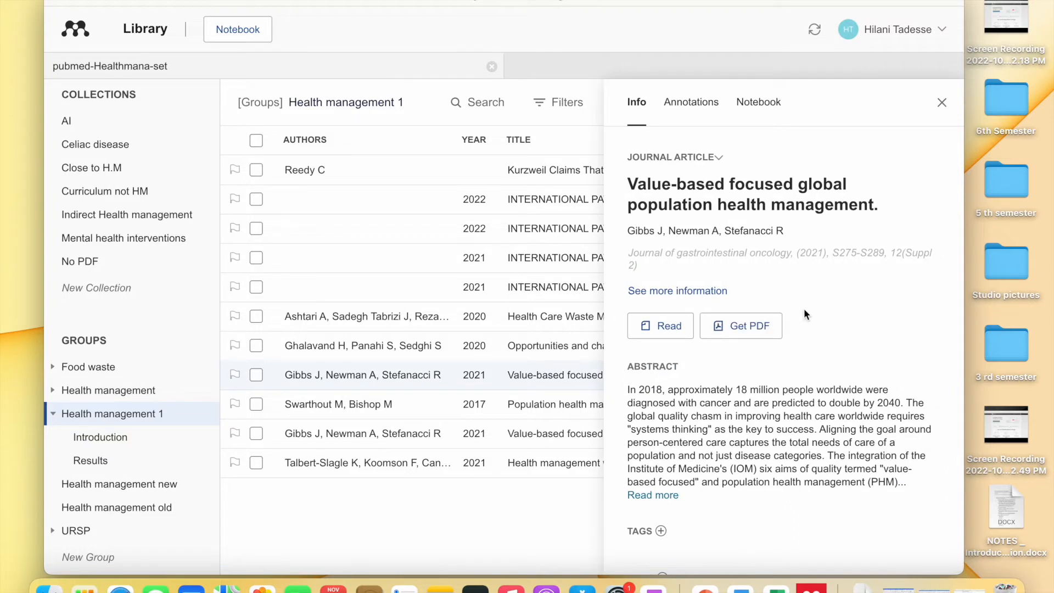
scroll(722, 324, "down", 3)
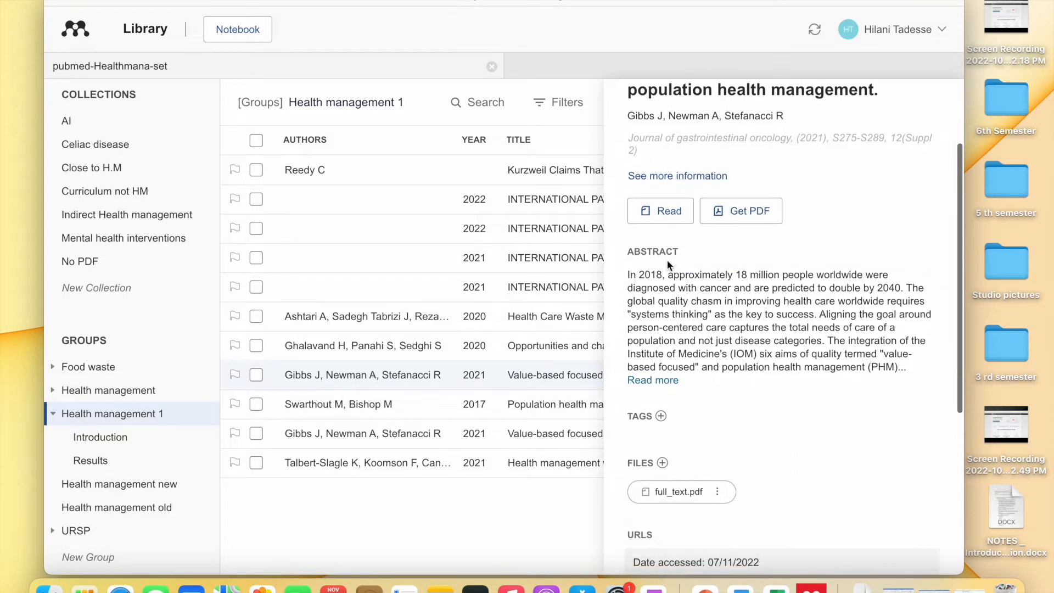
scroll(667, 263, "up", 2)
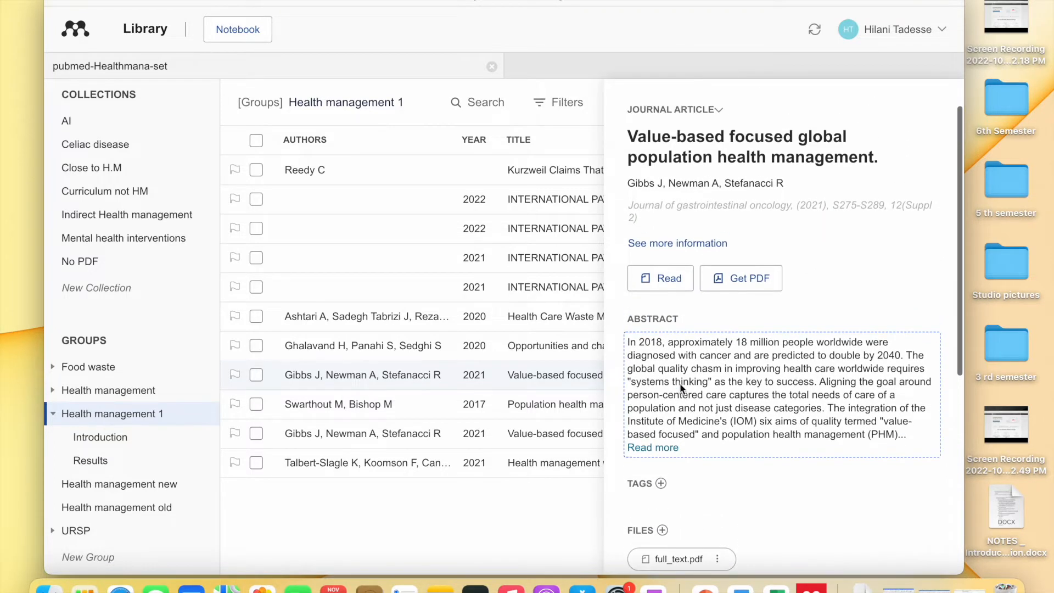
left_click(662, 280)
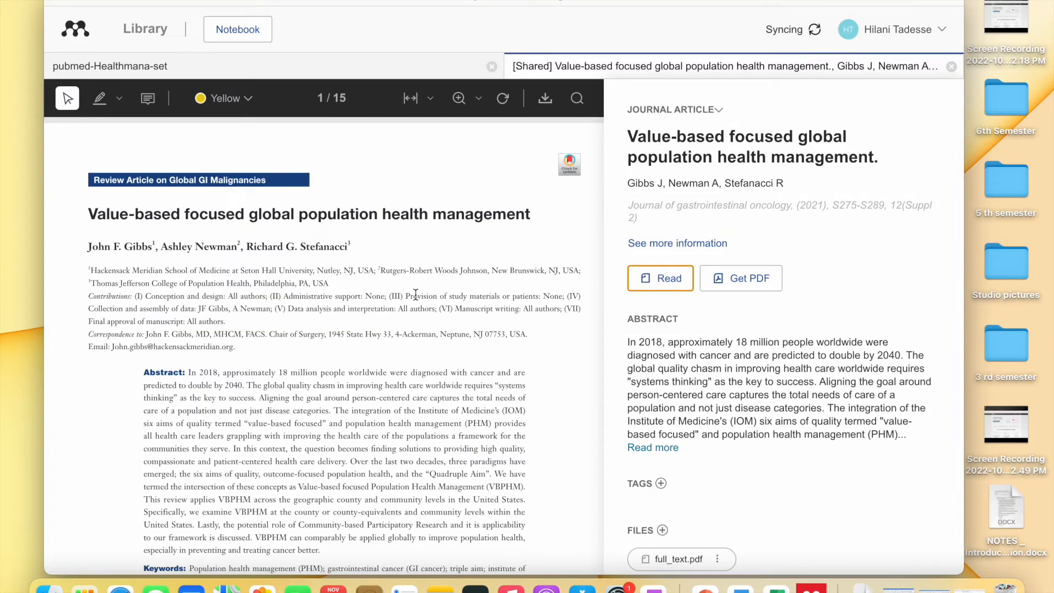
left_click(97, 215)
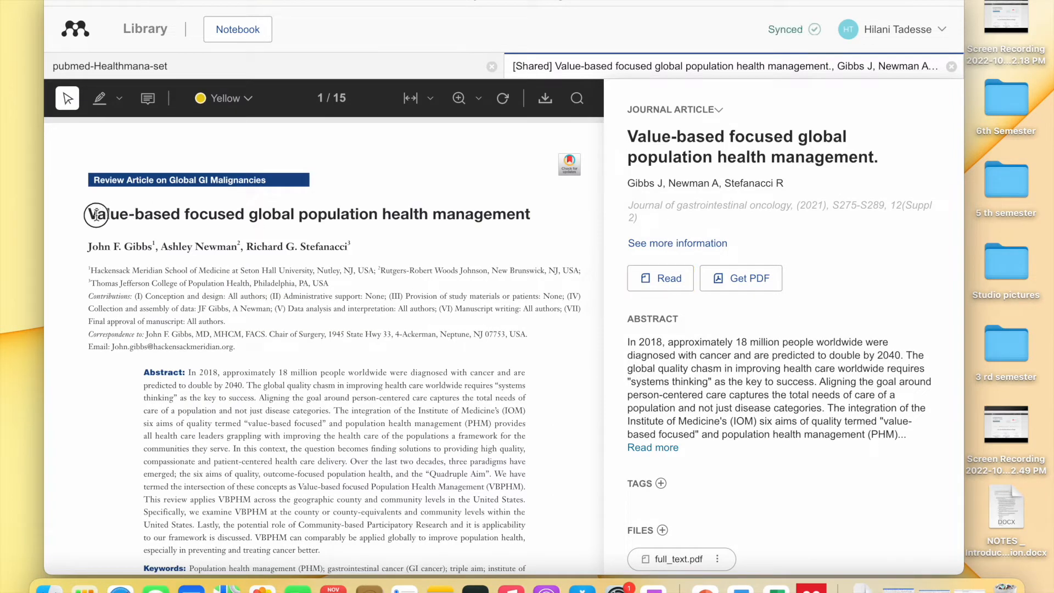
left_click_drag(97, 214, 186, 214)
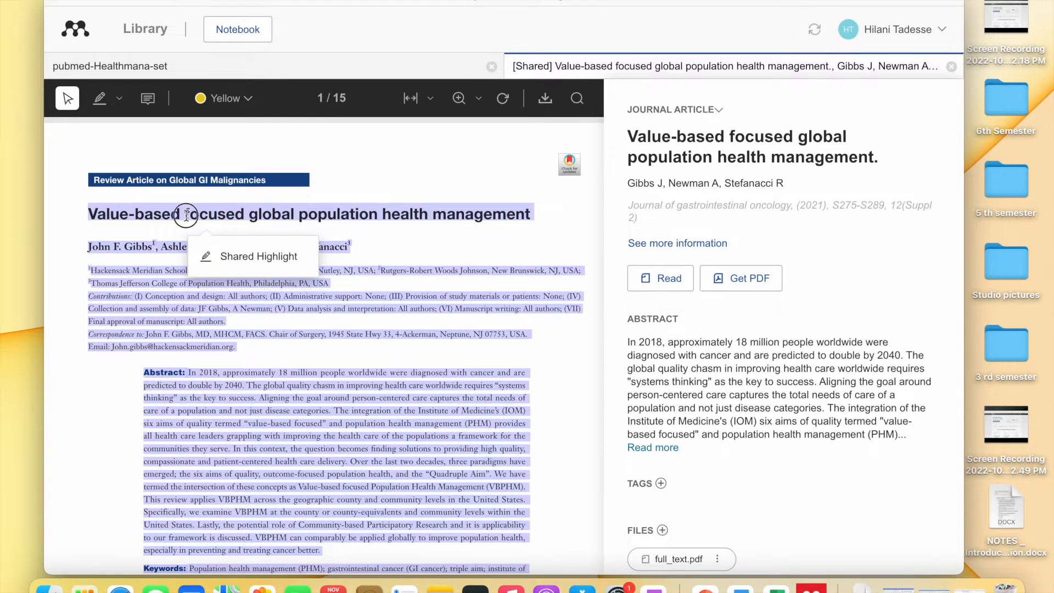
left_click(187, 215)
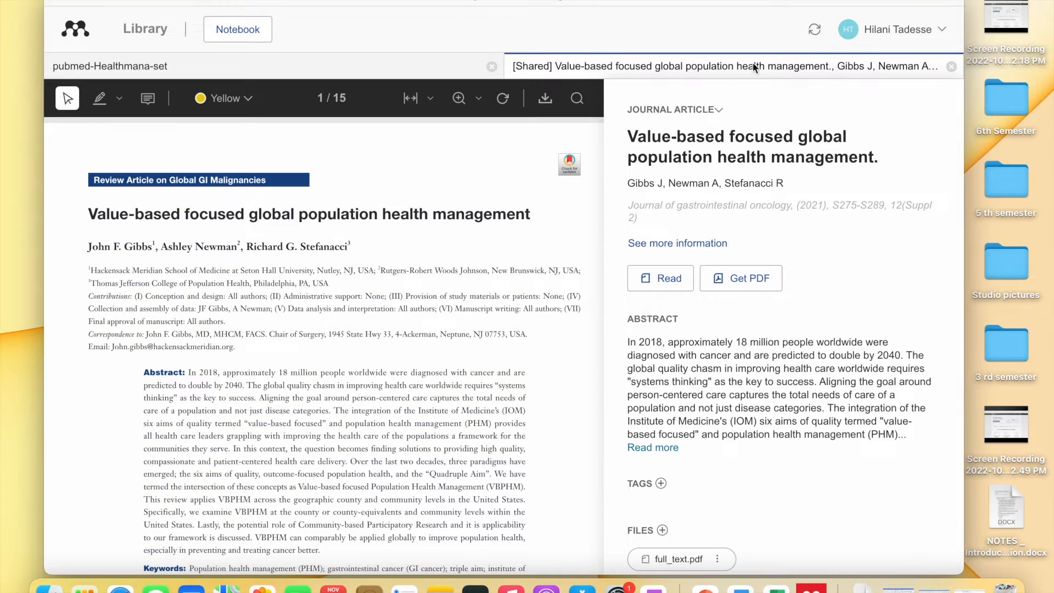
left_click(645, 140)
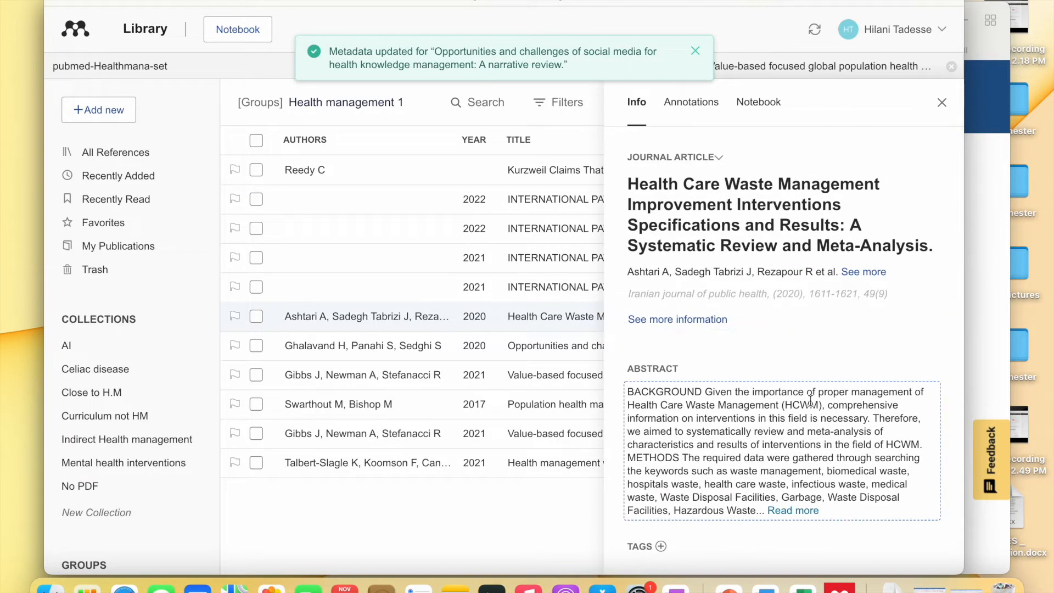
- Follow the waste management review's URL link to its PubMed record in Safari
scroll(807, 409, "down", 3)
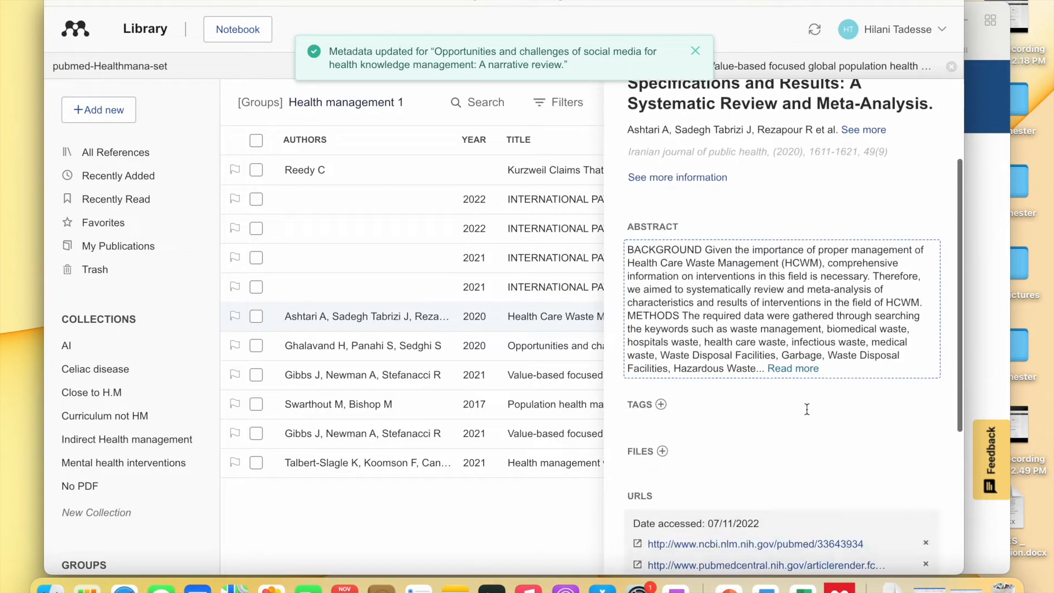
scroll(807, 410, "down", 4)
scroll(806, 409, "down", 5)
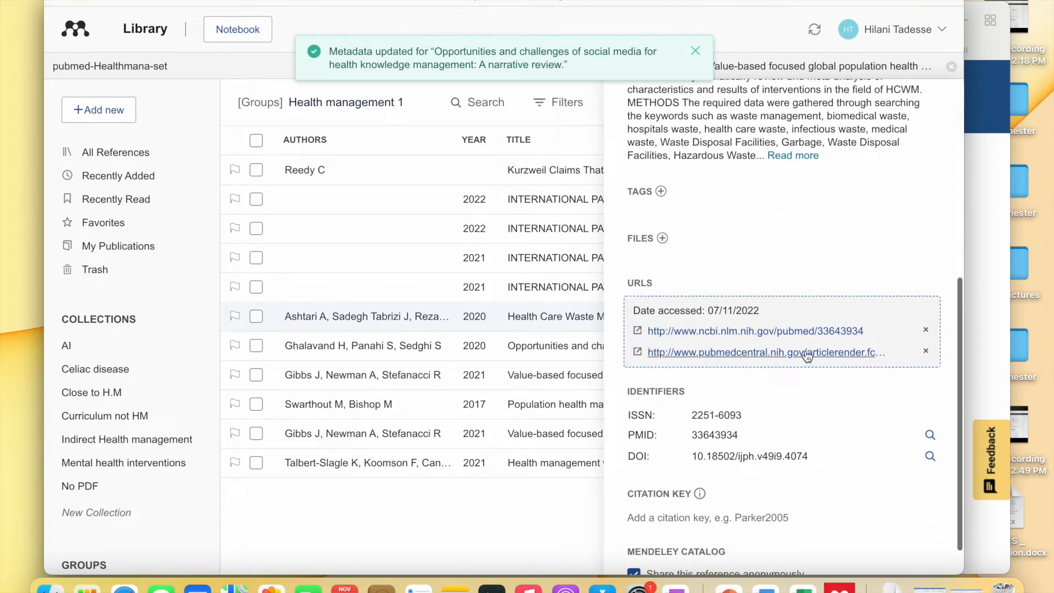
left_click(803, 331)
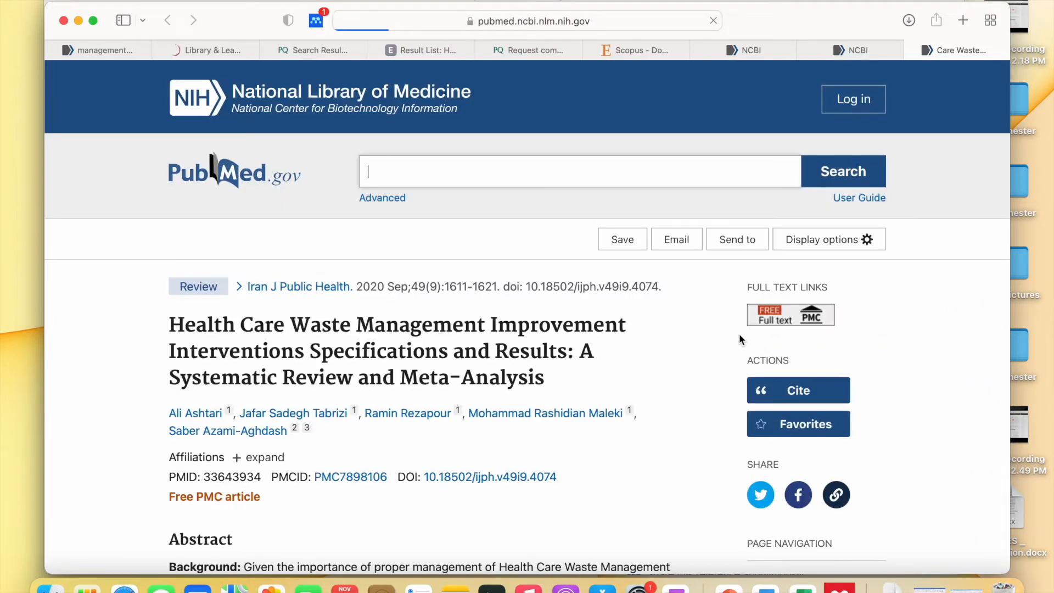
- Open the PMC7898106 free full text of the waste management review and scroll through the article
scroll(586, 332, "down", 3)
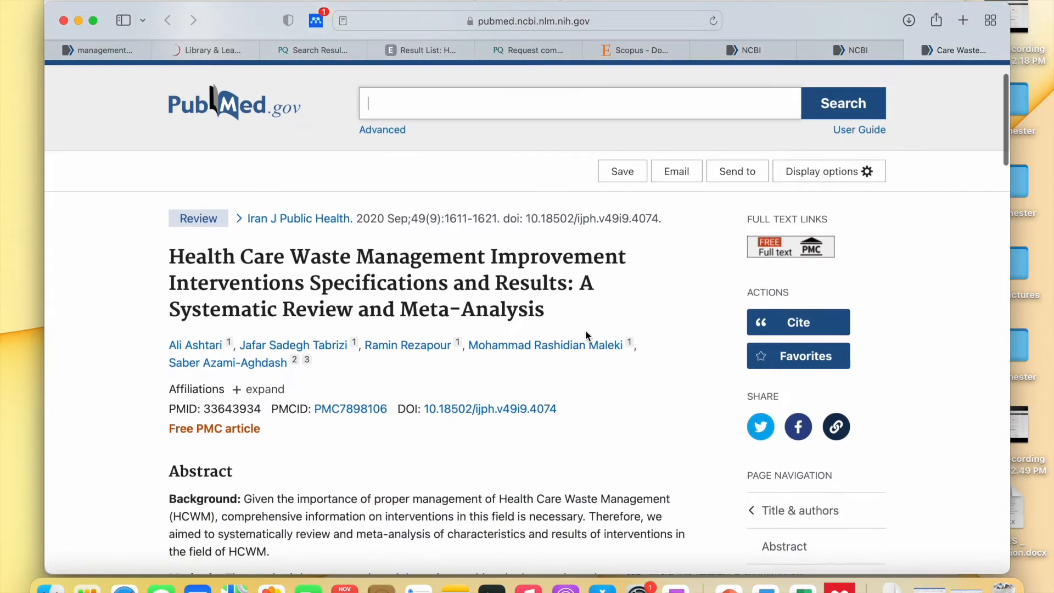
scroll(585, 329, "down", 4)
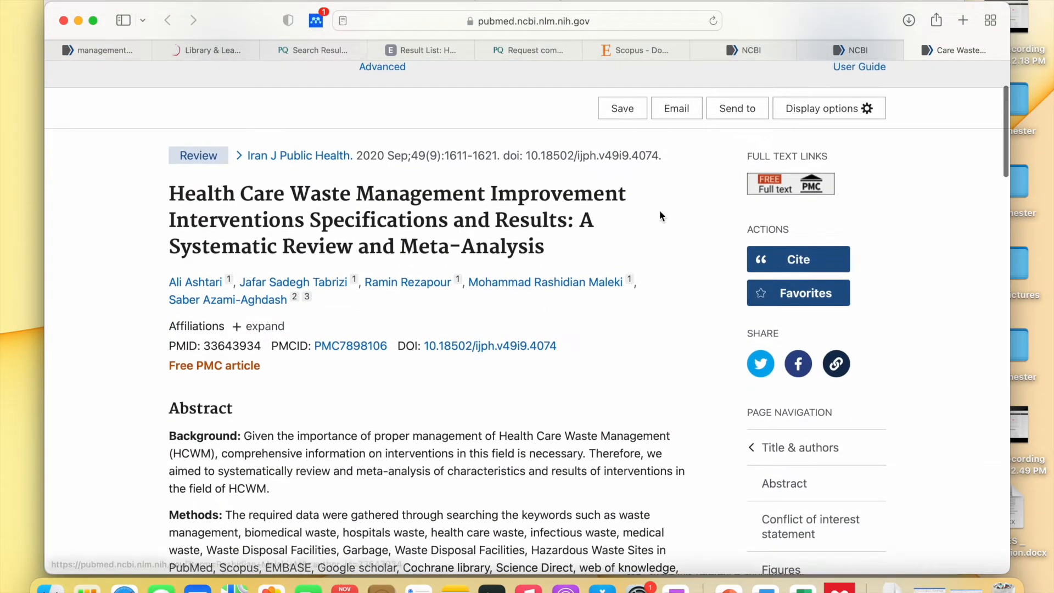
left_click(801, 190, "super")
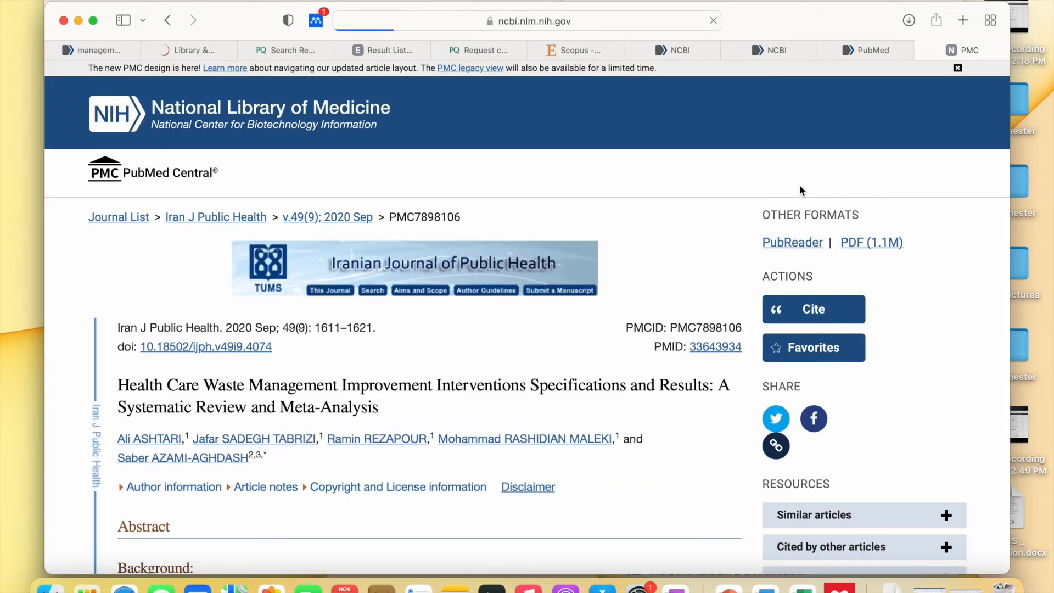
scroll(549, 307, "down", 6)
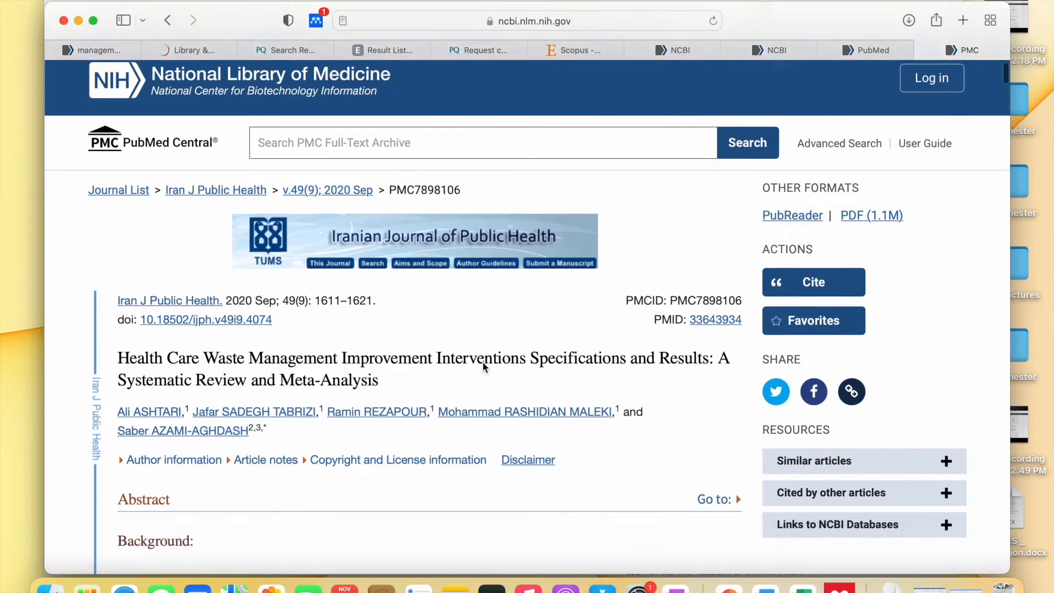
scroll(483, 364, "down", 15)
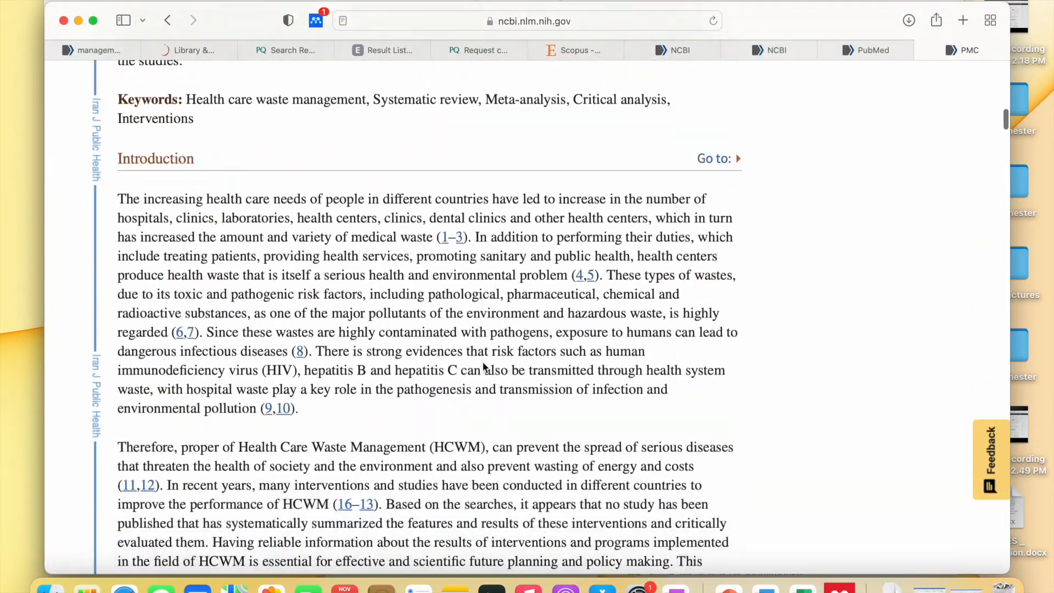
scroll(483, 363, "down", 15)
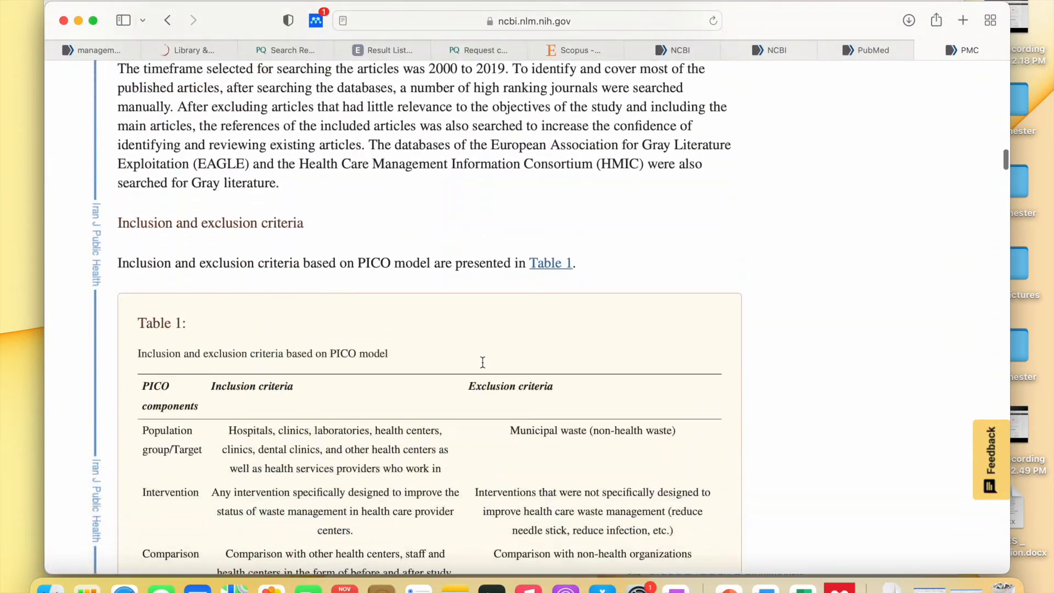
scroll(483, 367, "up", 20)
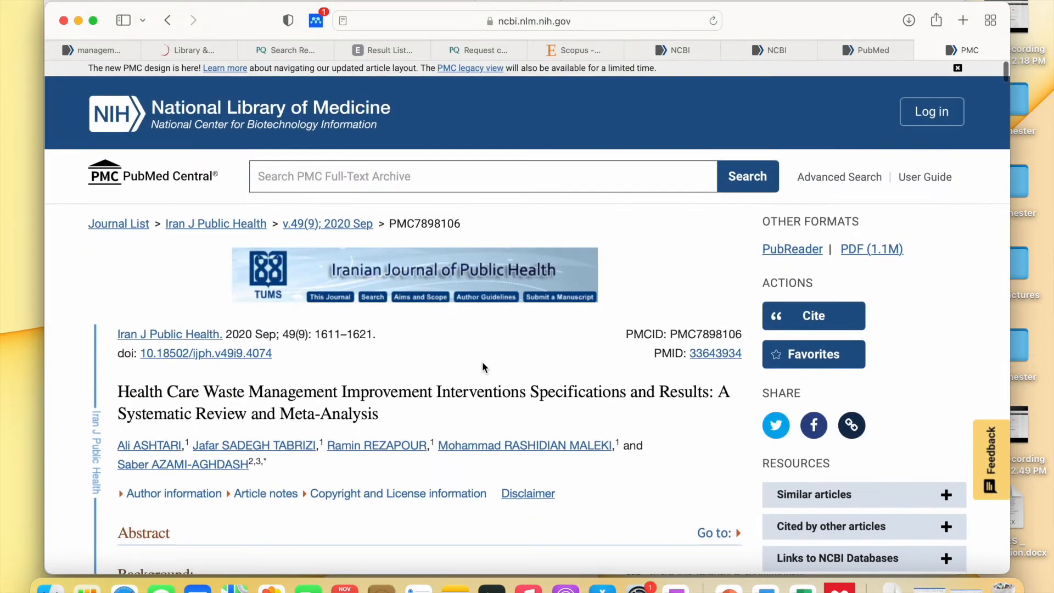
scroll(483, 365, "down", 3)
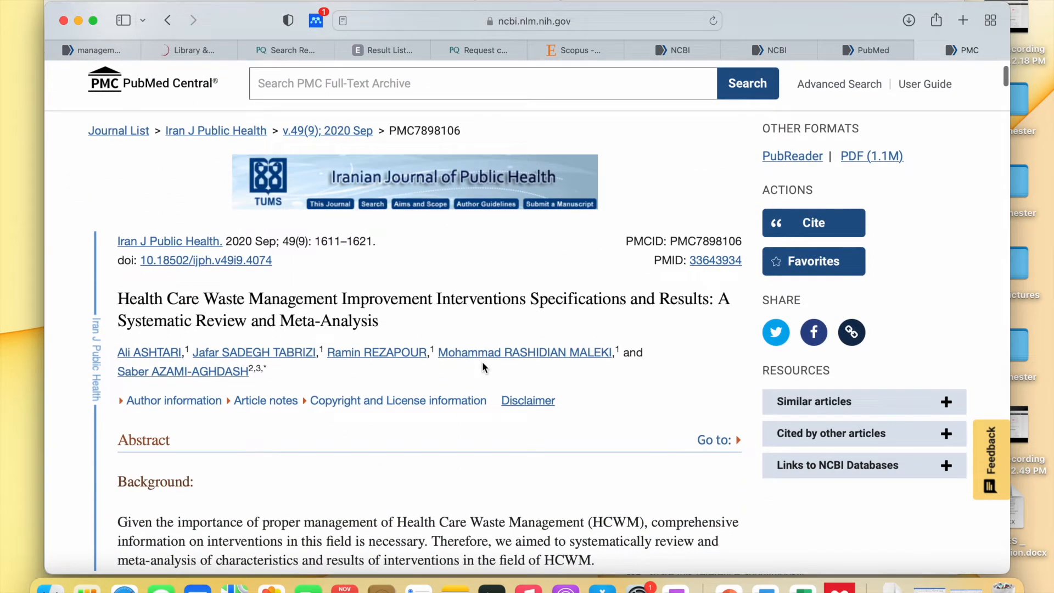
scroll(533, 470, "down", 8)
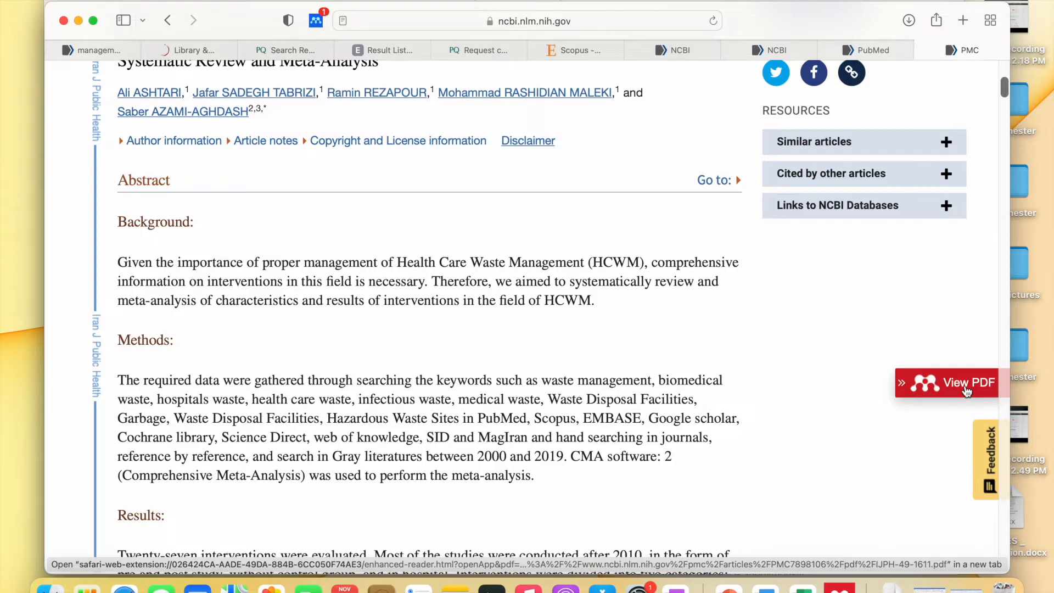
- Open the review's 11-page PDF in the Mendeley enhanced reader and scroll through its pages
left_click(968, 392)
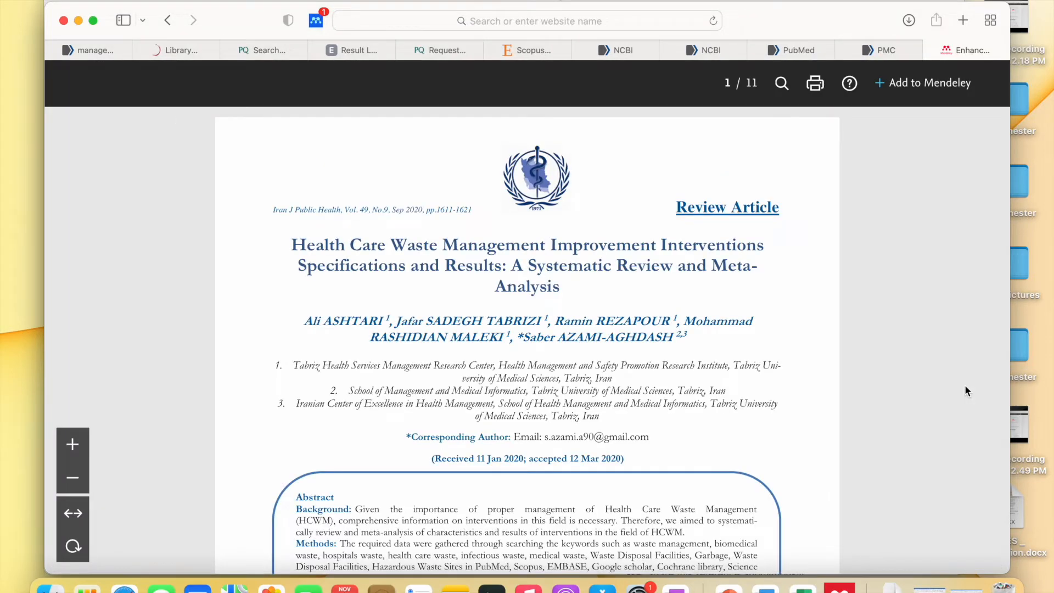
scroll(654, 431, "down", 10)
scroll(650, 427, "up", 9)
scroll(650, 426, "down", 15)
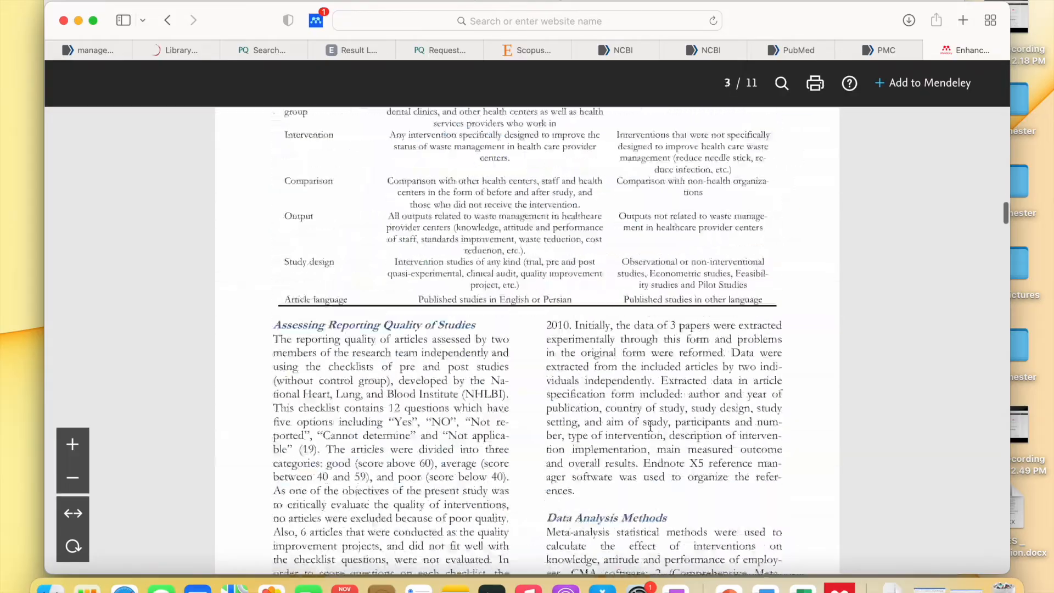
scroll(650, 426, "down", 20)
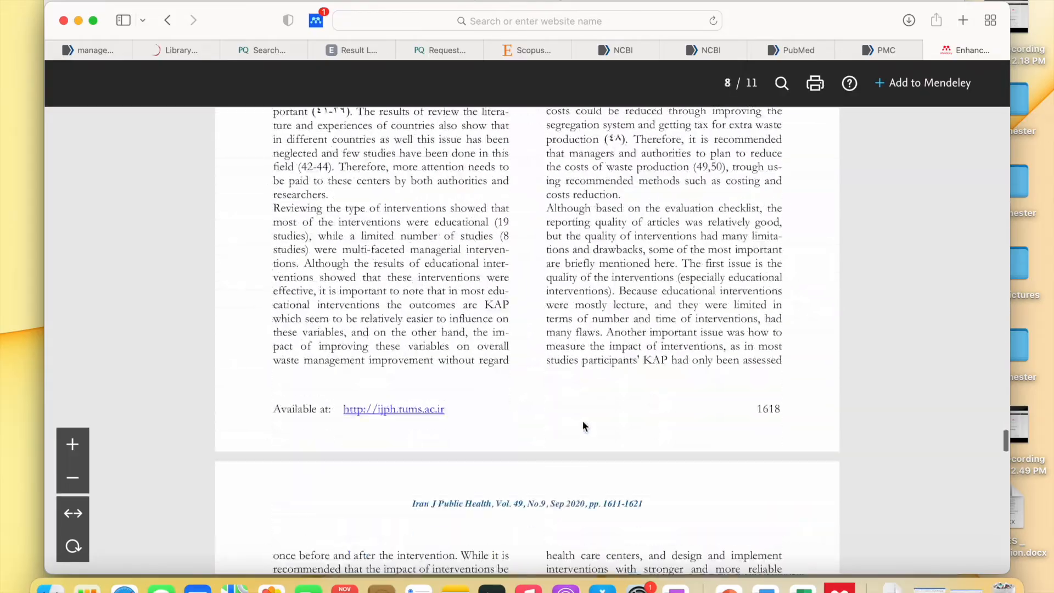
scroll(457, 472, "down", 3)
scroll(457, 472, "up", 20)
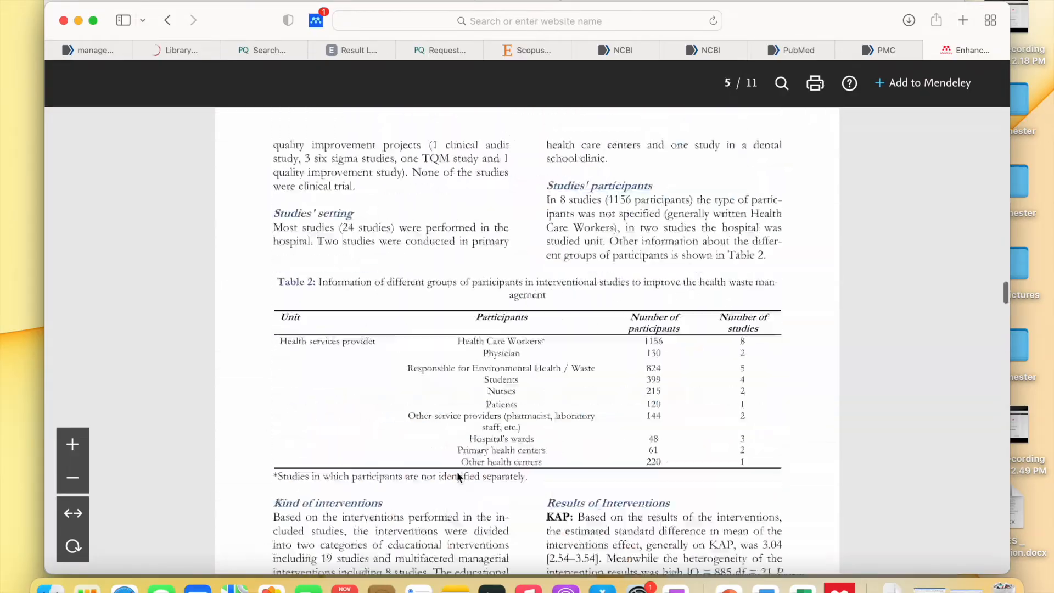
scroll(457, 473, "up", 3)
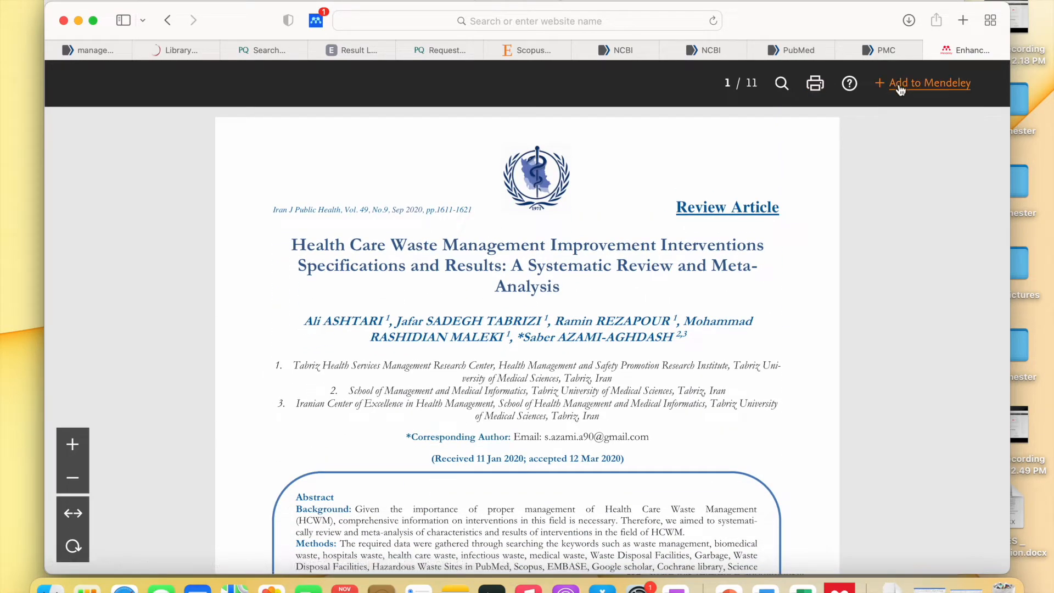
- Print the enhanced-reader PDF to a PDF file saved in the 6th Semester folder
left_click(816, 88)
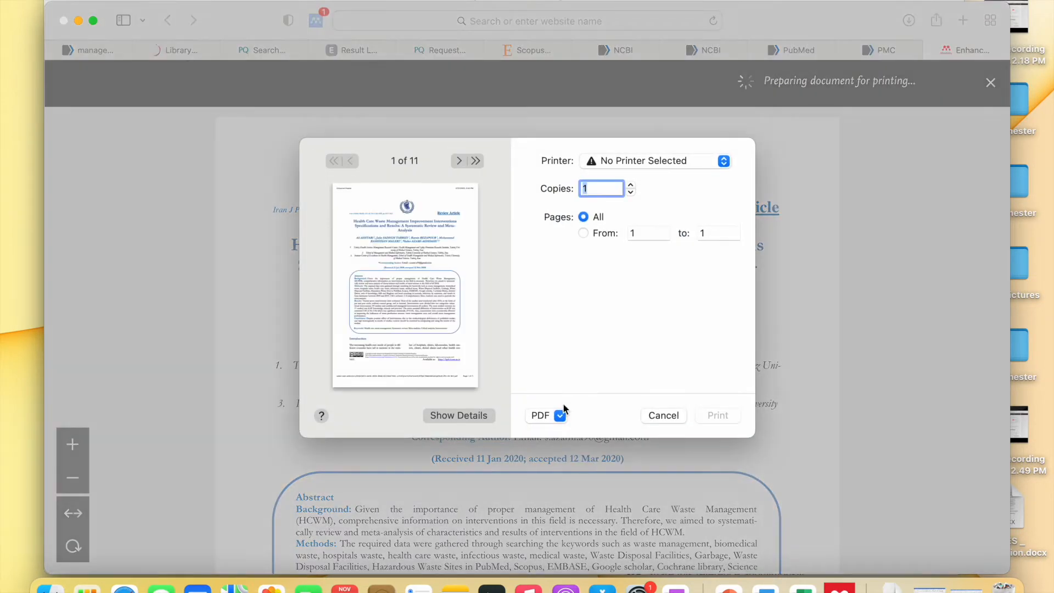
left_click(561, 415)
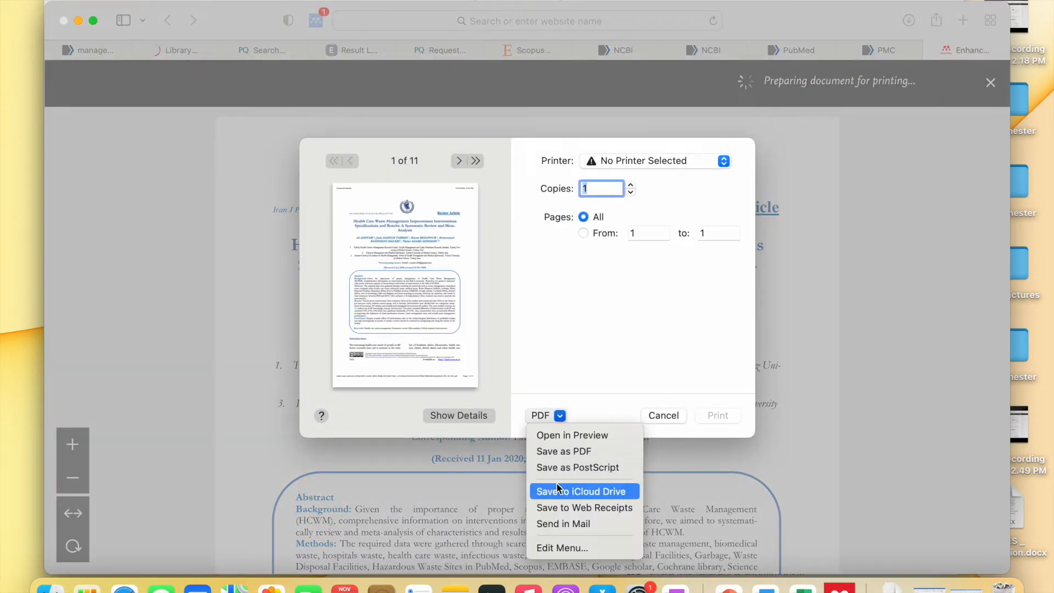
left_click(575, 451)
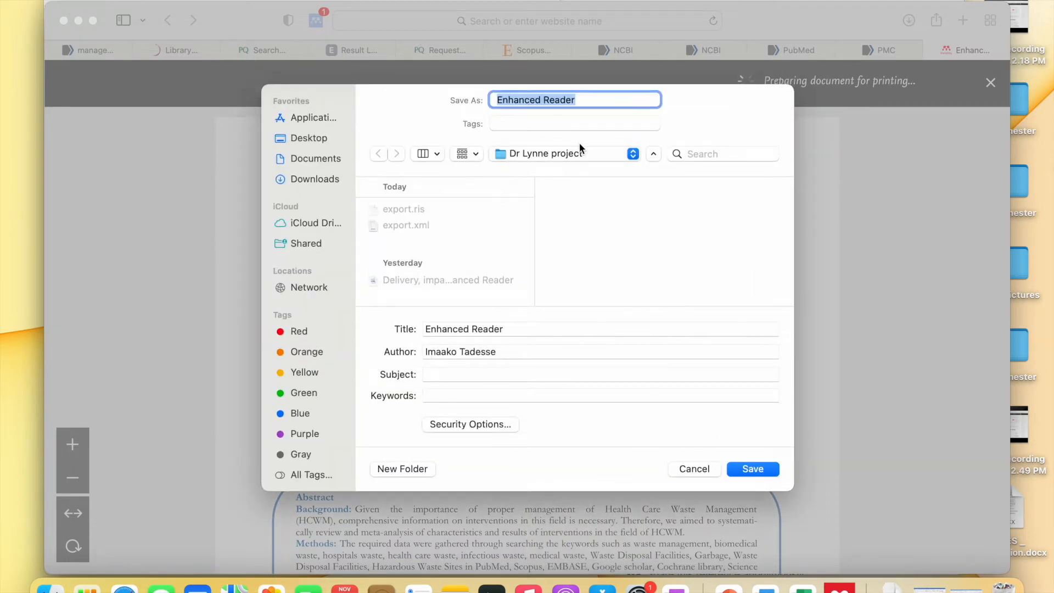
left_click(581, 148)
left_click(578, 175)
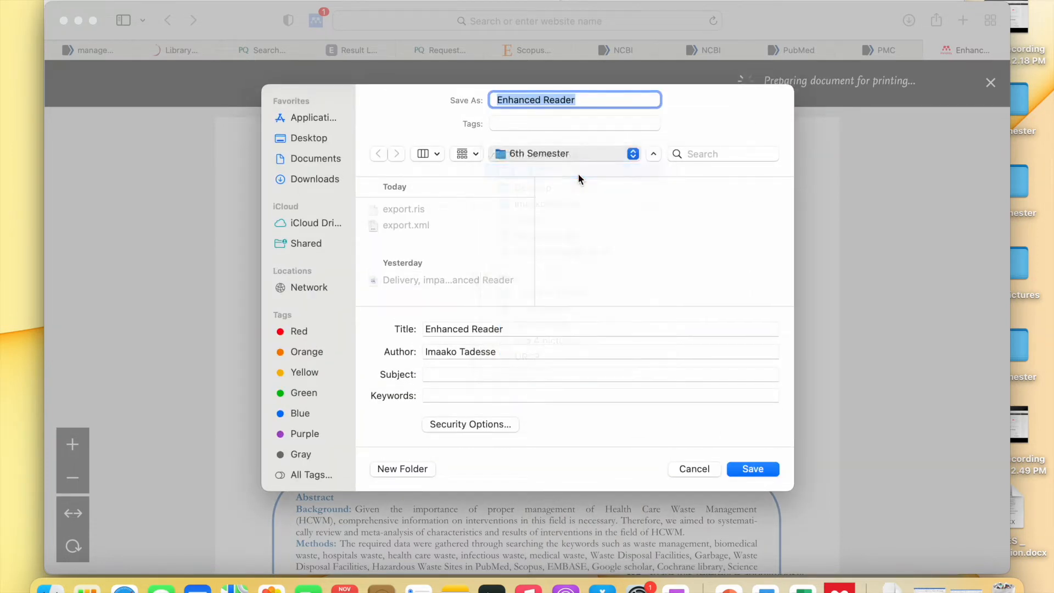
left_click(762, 468)
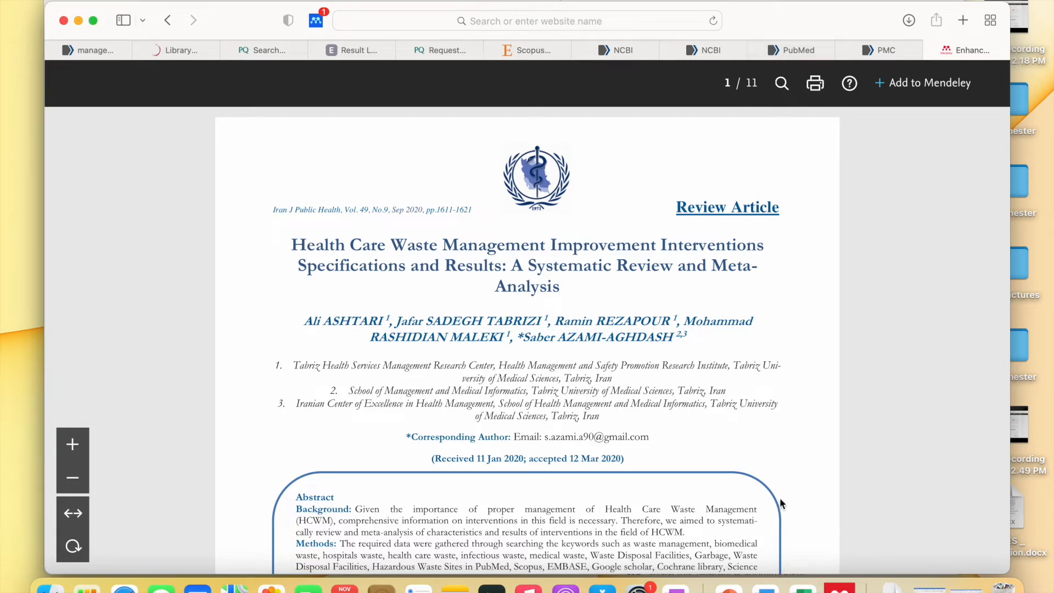
- Attach Enhanced Reader.pdf from recent files to the waste management review and open it to read
left_click(839, 586)
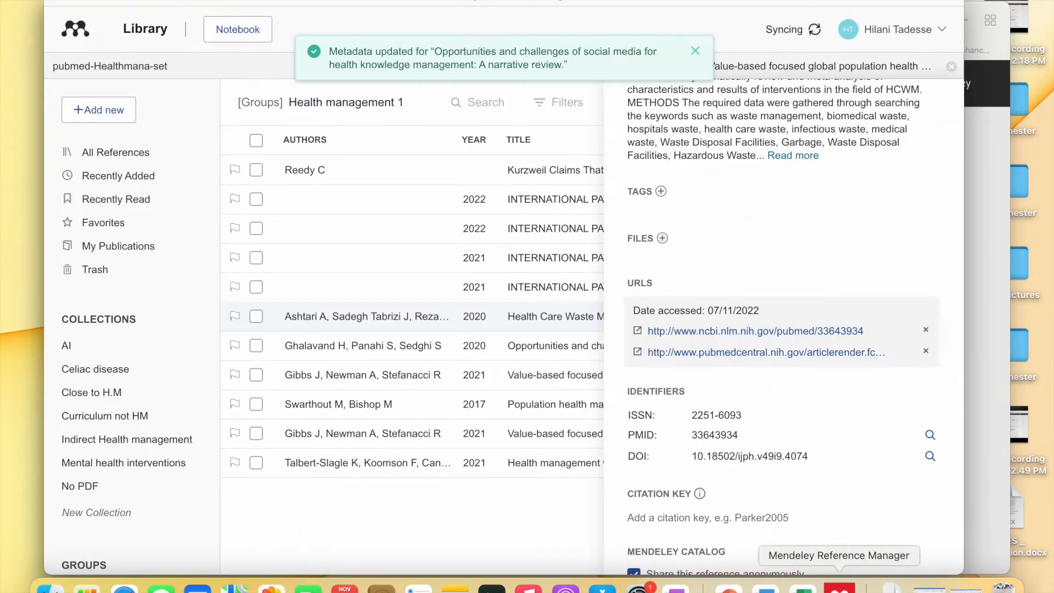
scroll(740, 400, "up", 5)
scroll(740, 400, "up", 2)
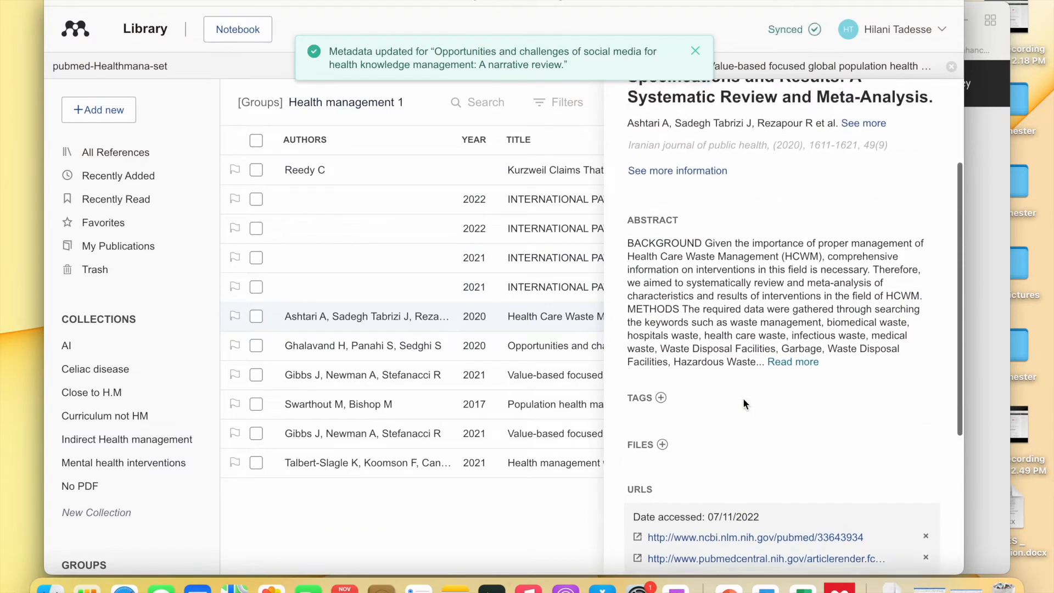
left_click(663, 467)
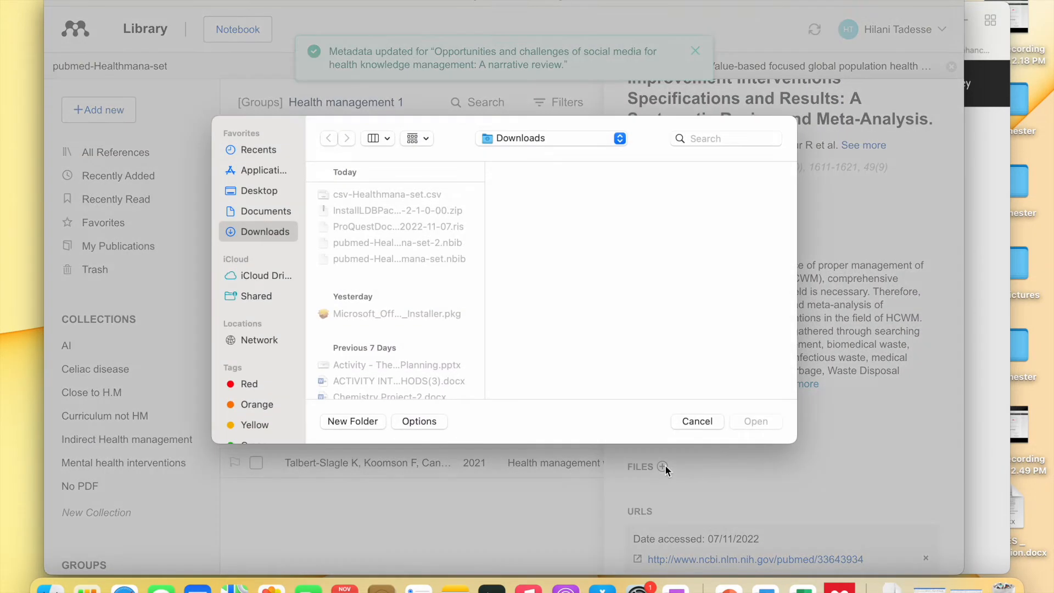
left_click(272, 148)
left_click(364, 191)
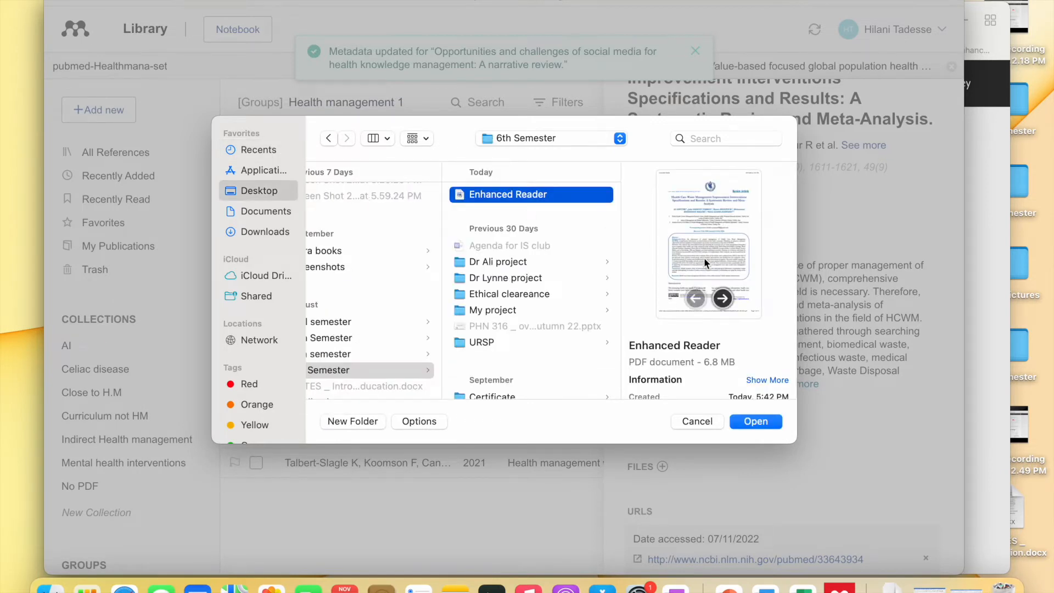
left_click(763, 419)
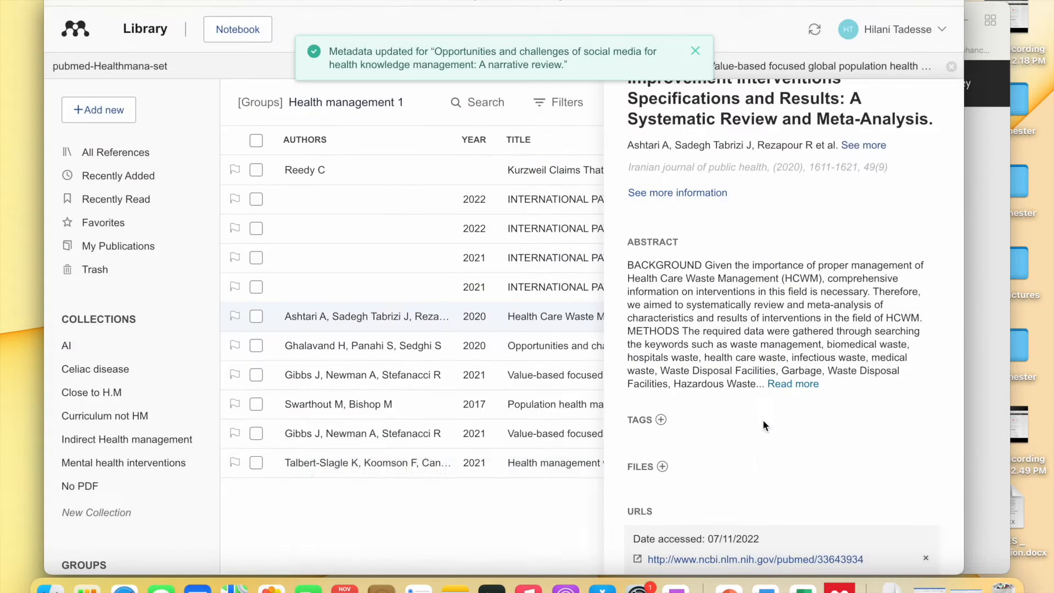
scroll(646, 298, "up", 3)
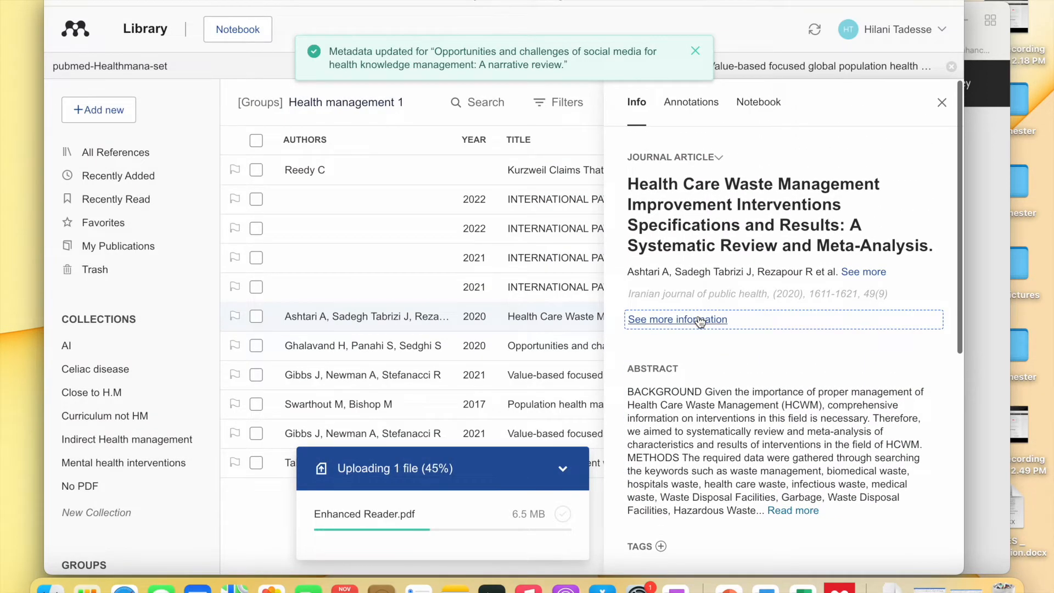
left_click(668, 354)
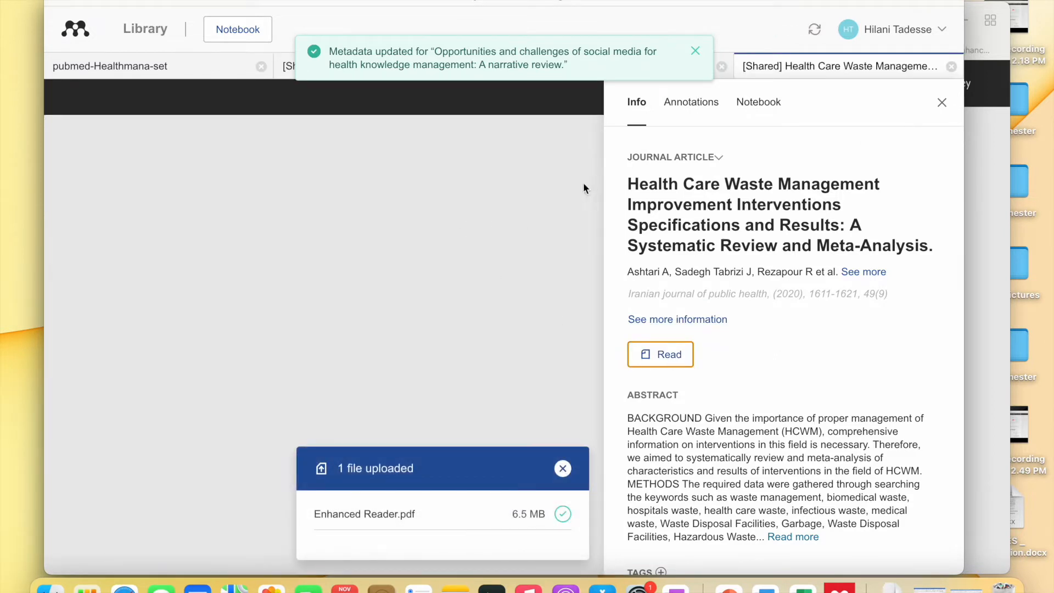
- Dismiss the upload notice, scroll the 11-page PDF, and close the Info panel to widen it
left_click(563, 468)
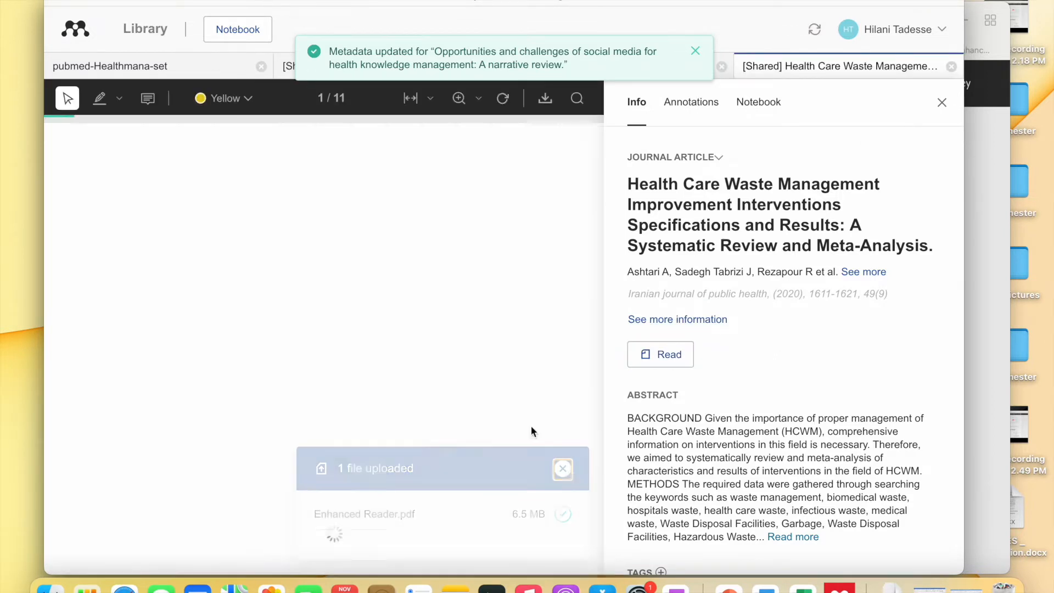
scroll(499, 325, "down", 15)
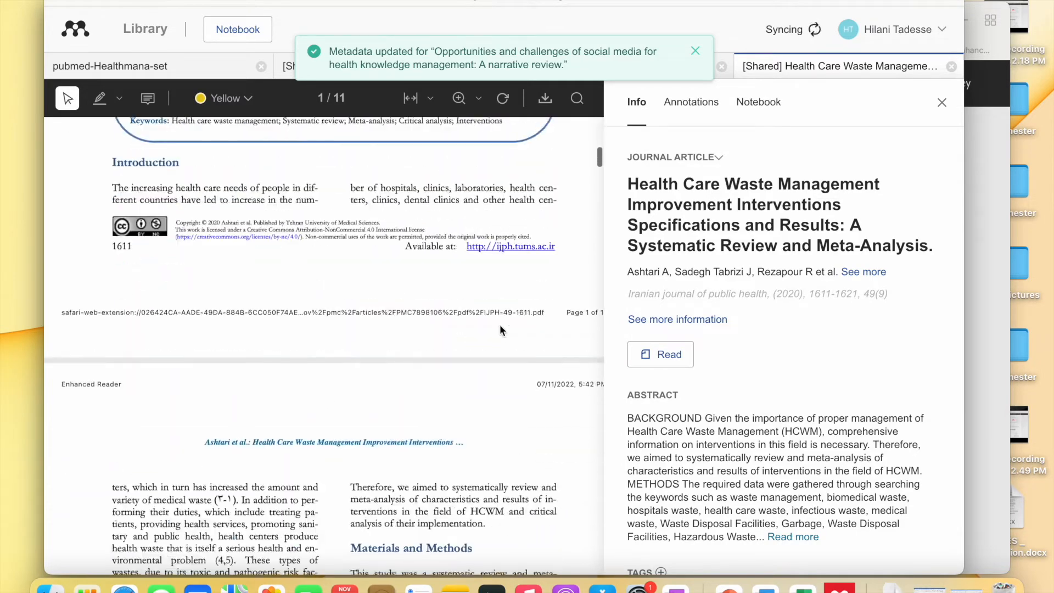
scroll(500, 325, "up", 5)
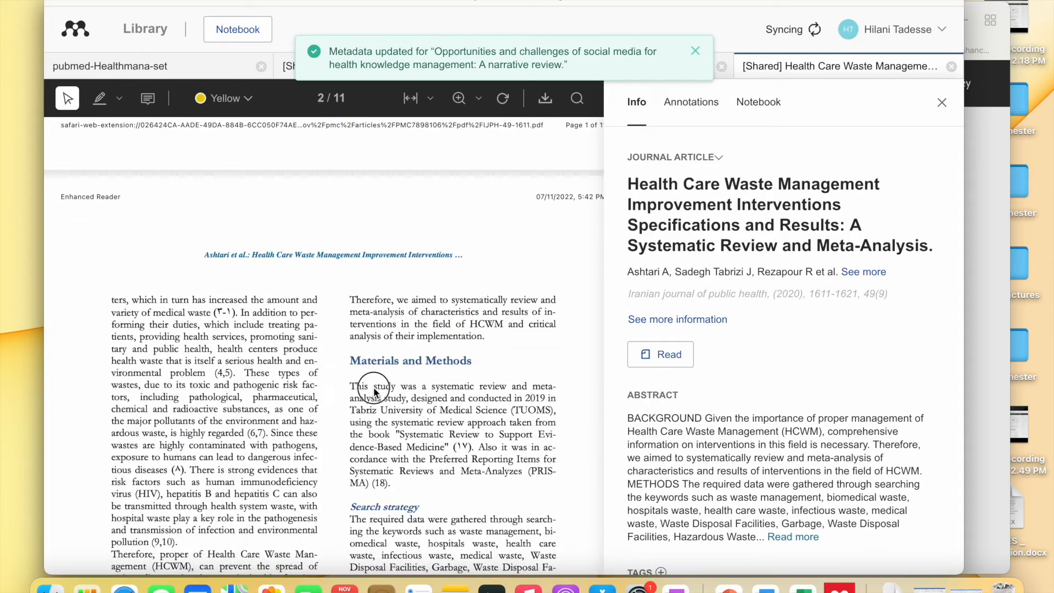
scroll(378, 394, "down", 10)
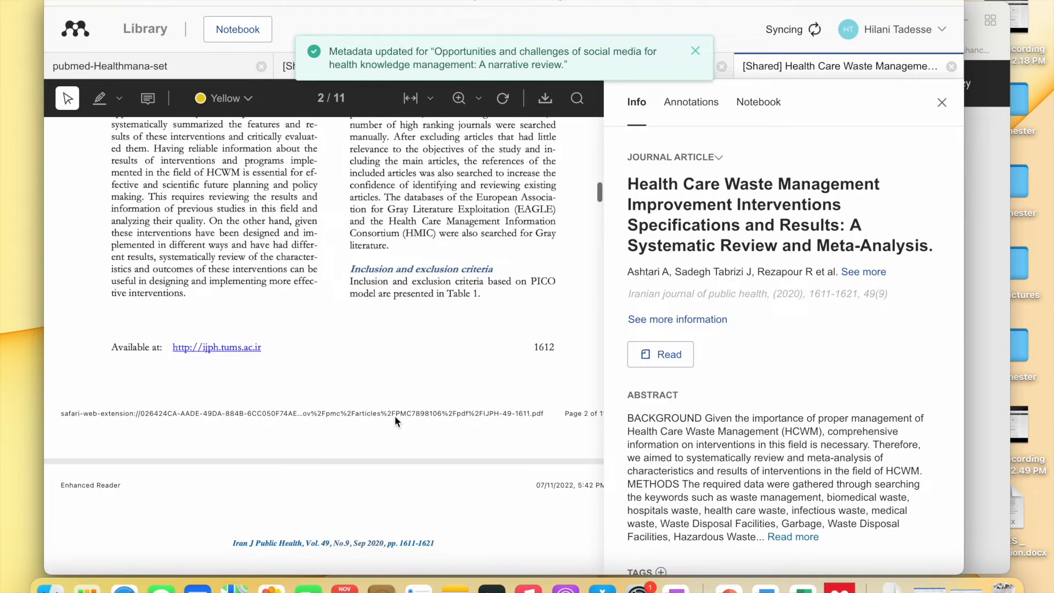
scroll(316, 194, "down", 15)
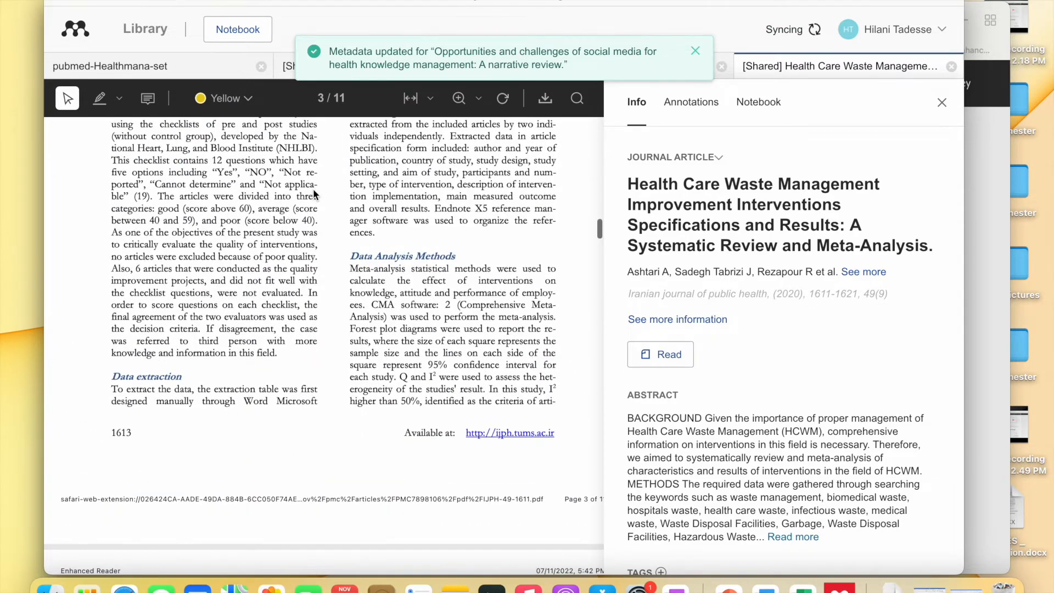
left_click(941, 103)
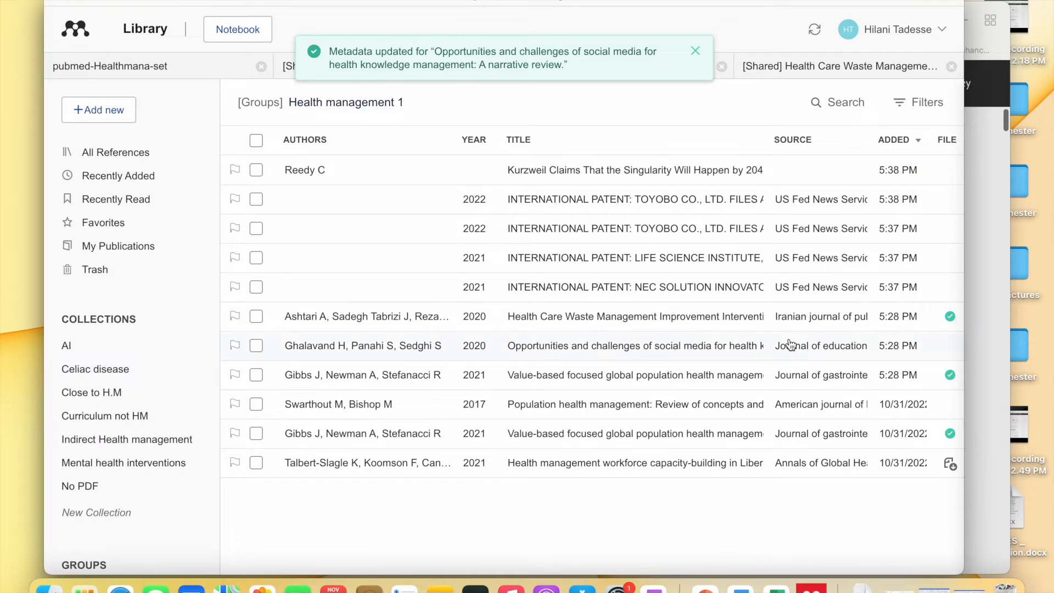
- Delete the entire title text of the Ghalavand social-media article, then close its details
left_click(789, 344)
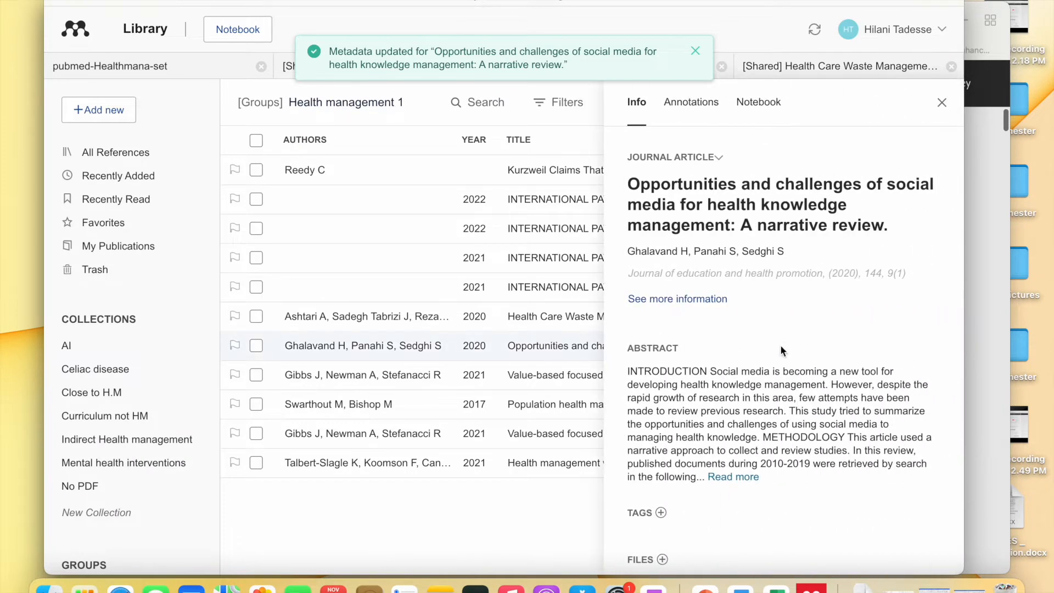
scroll(769, 384, "down", 5)
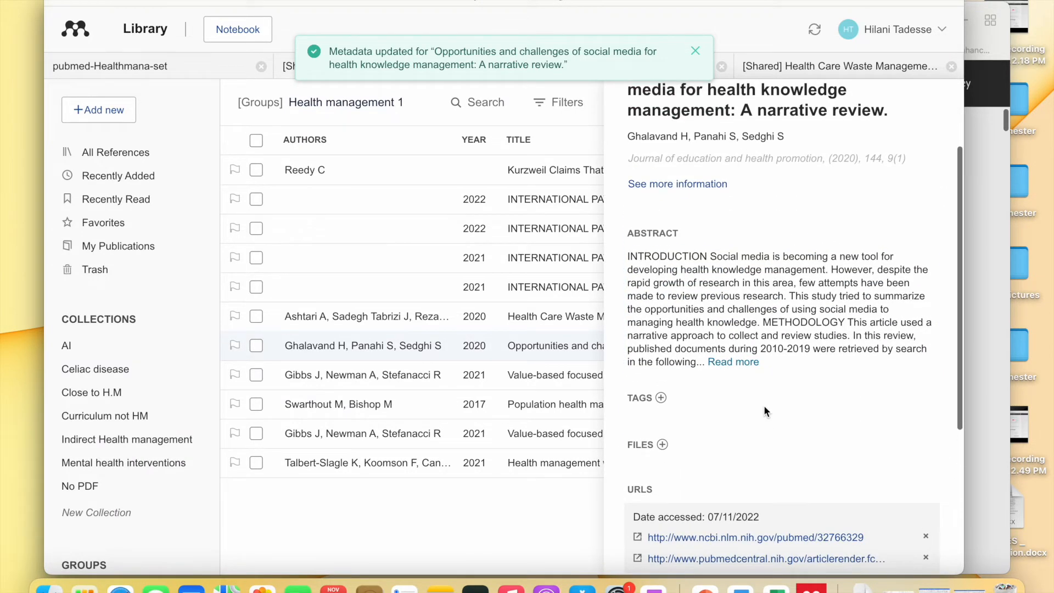
scroll(766, 411, "down", 4)
scroll(766, 412, "up", 1)
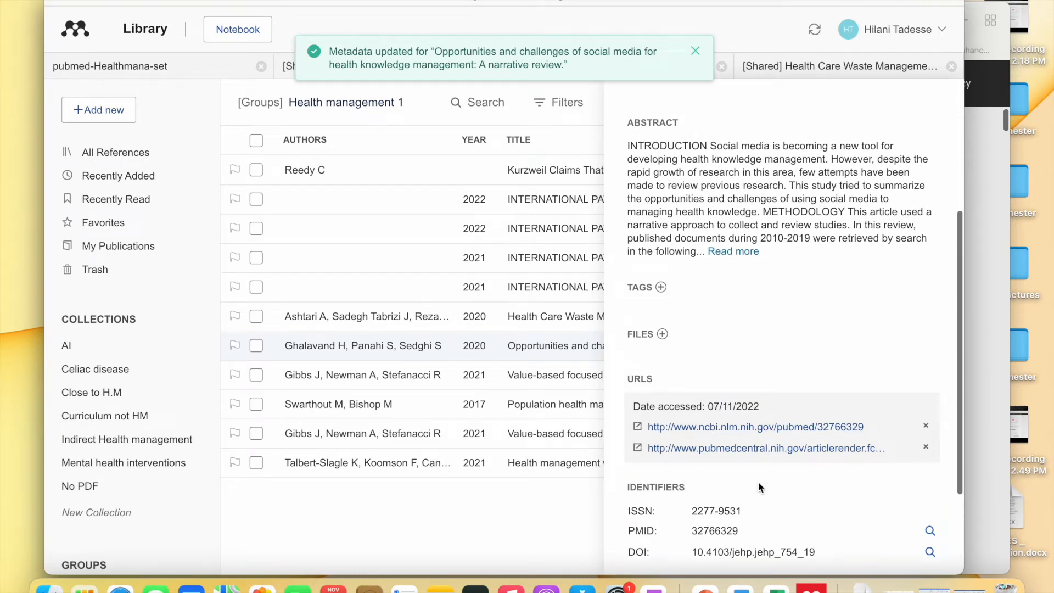
scroll(759, 482, "up", 5)
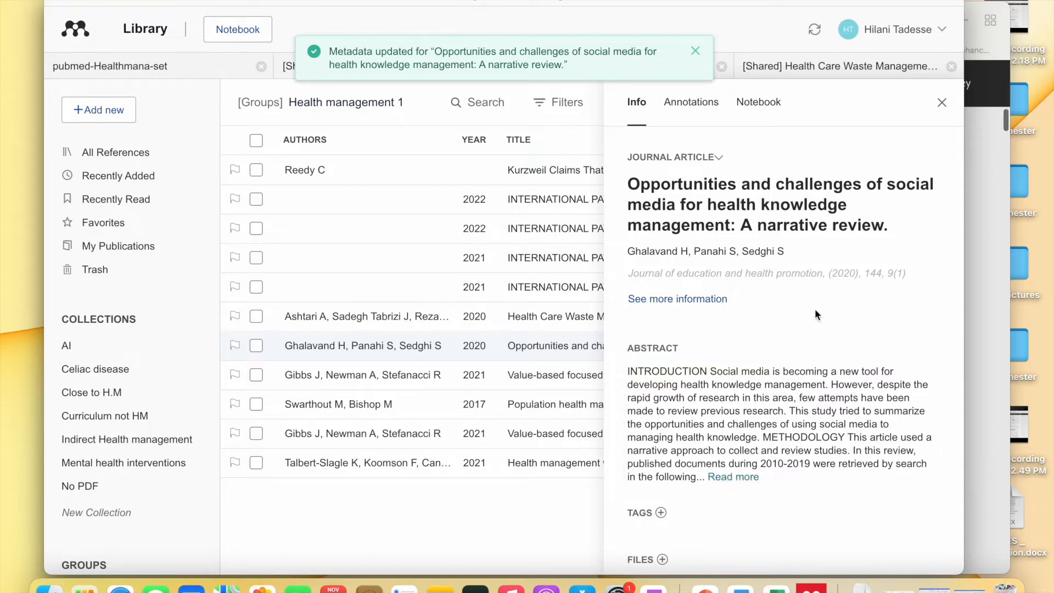
left_click_drag(889, 225, 629, 186)
key("BackSpace")
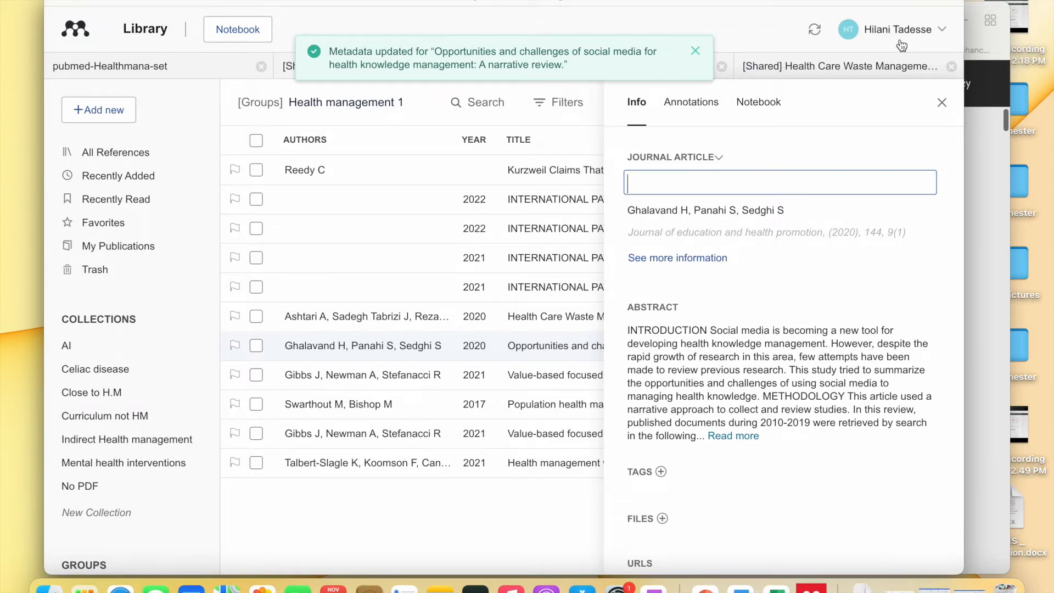
left_click(941, 104)
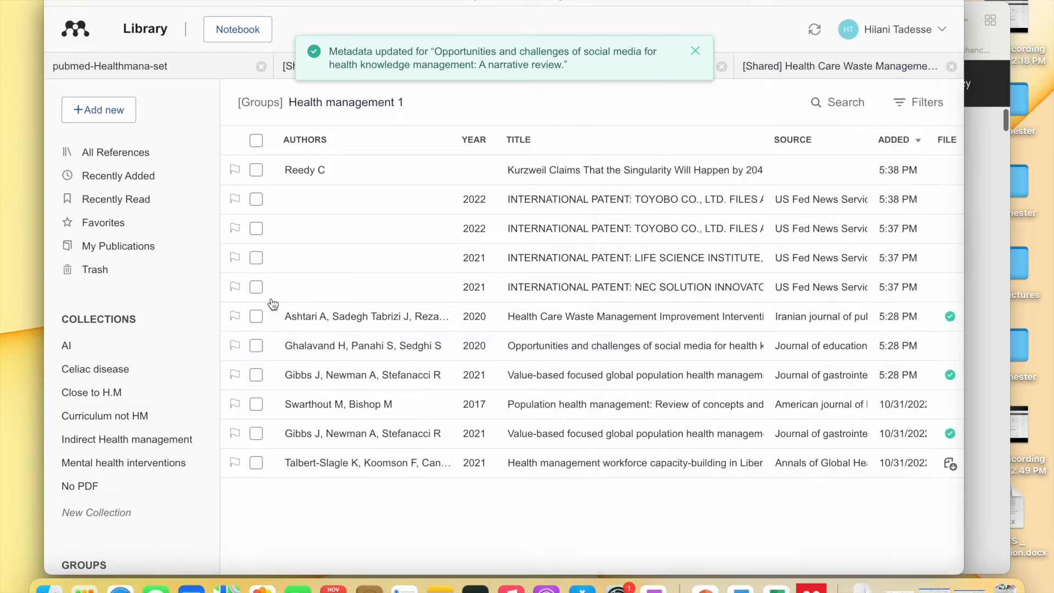
- Send a Health management 1 group invitation to a colleague's e-mail address via Manage Group
scroll(131, 488, "down", 5)
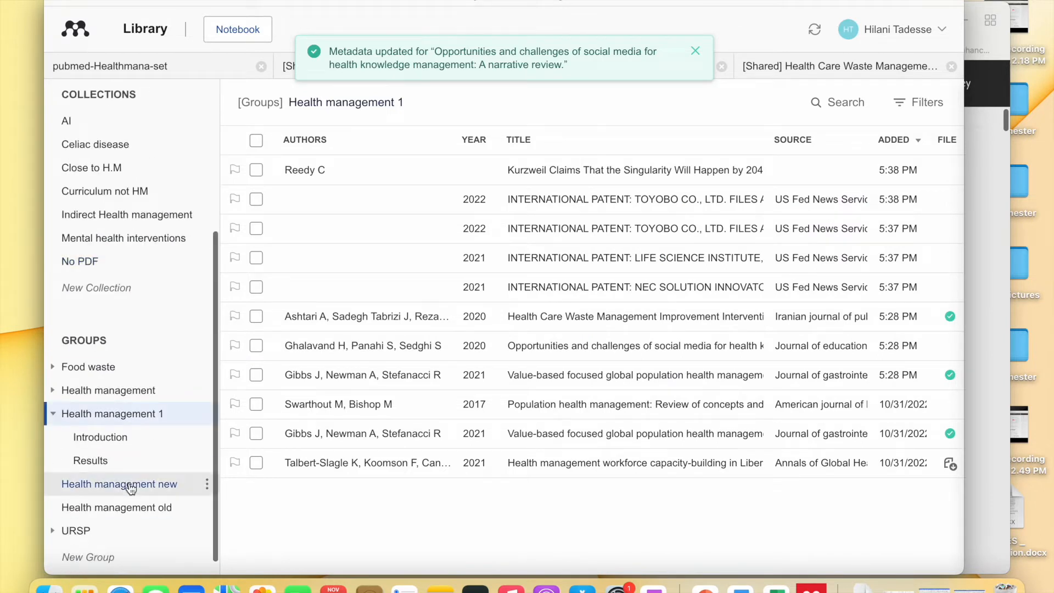
left_click(80, 416)
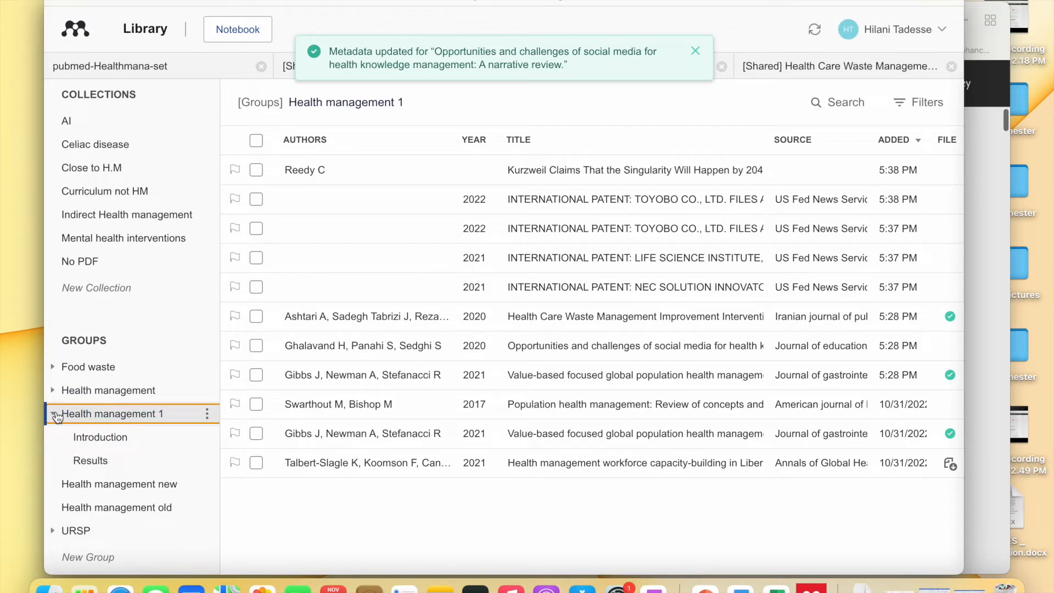
left_click(206, 416)
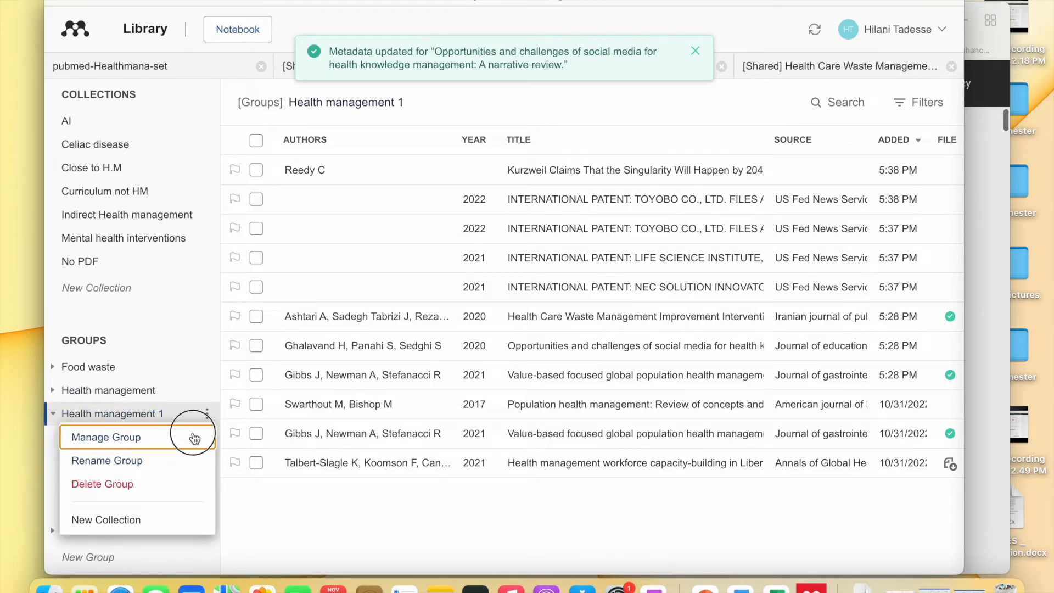
left_click(193, 435)
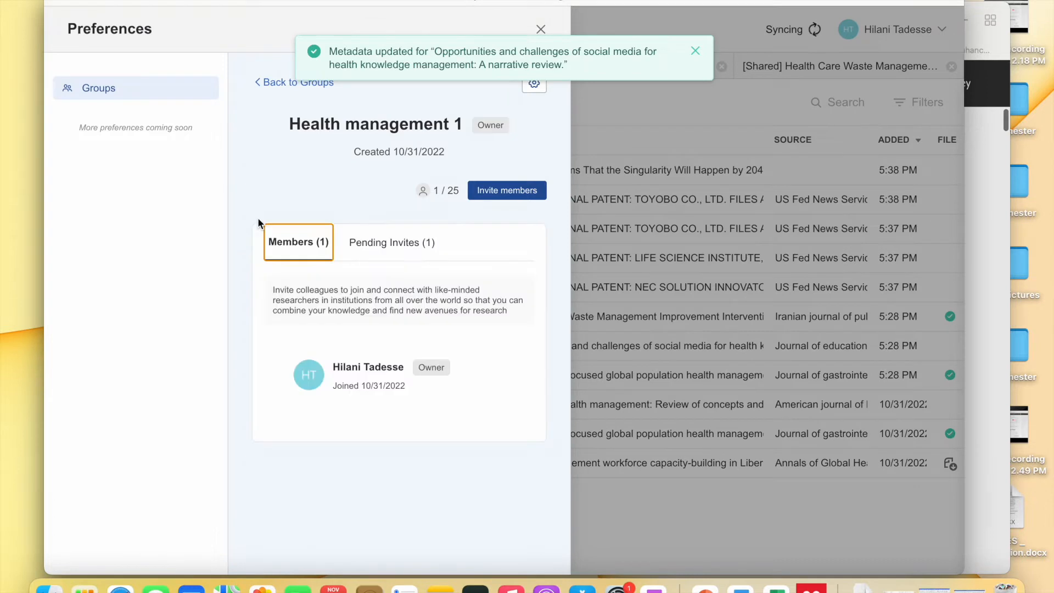
left_click(498, 191)
left_click(403, 291)
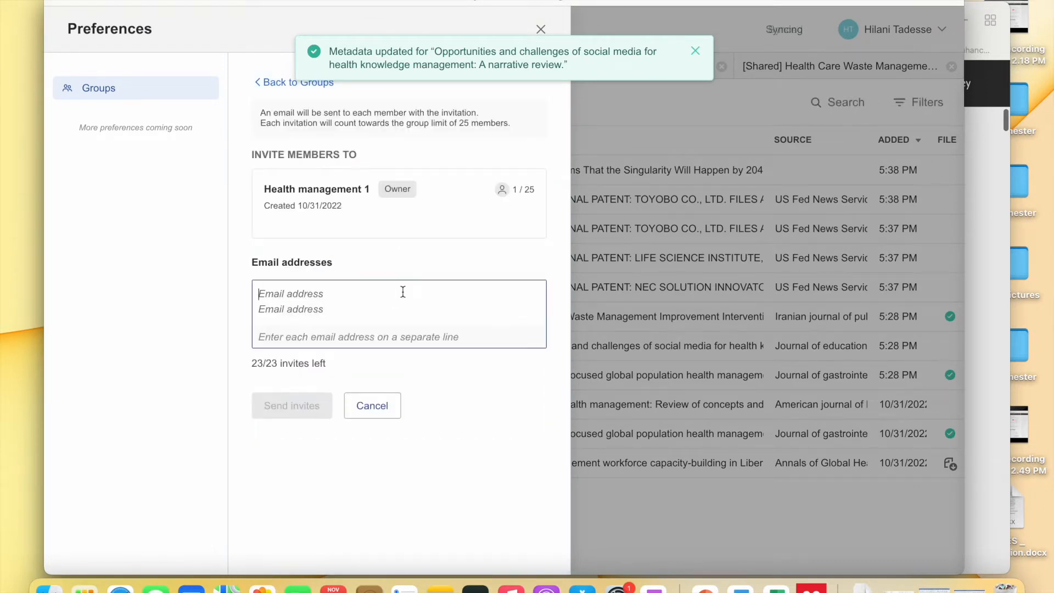
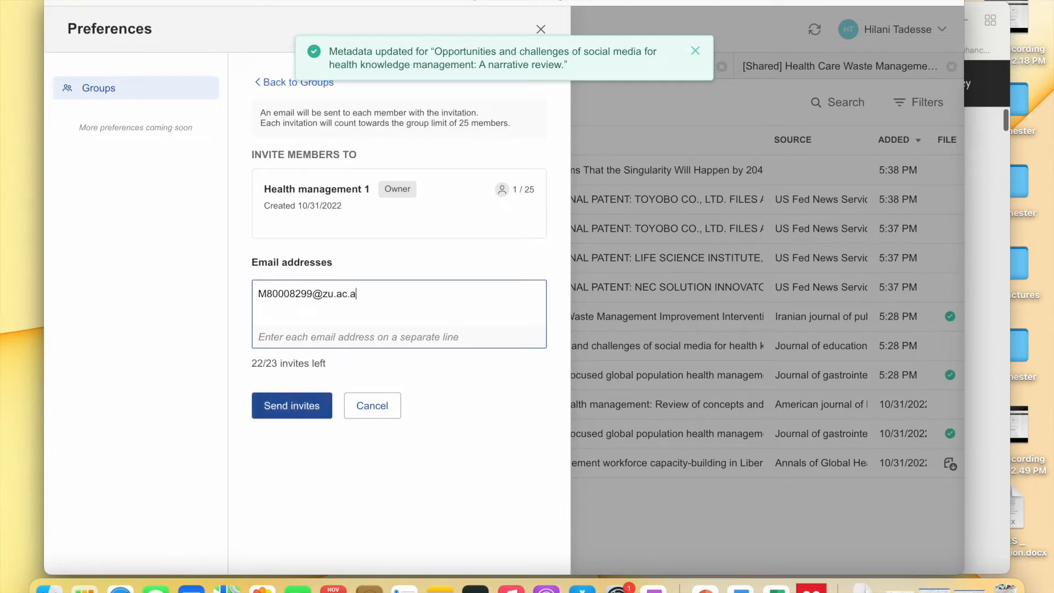
left_click(307, 406)
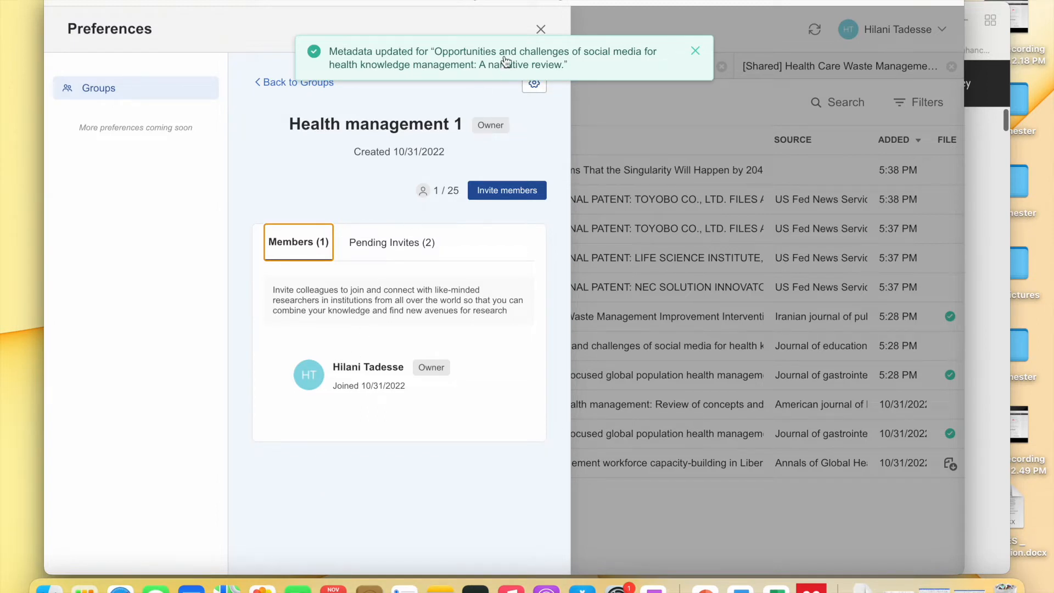
left_click(541, 30)
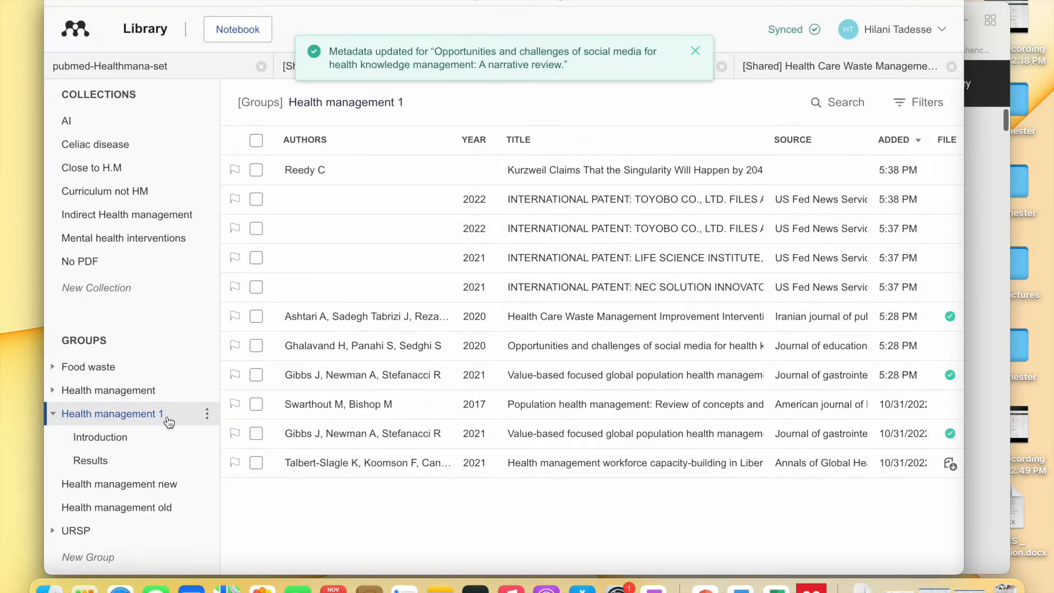
- Browse the Introduction and Results collections, return to Introduction's three patents, and reposition the window
left_click(156, 442)
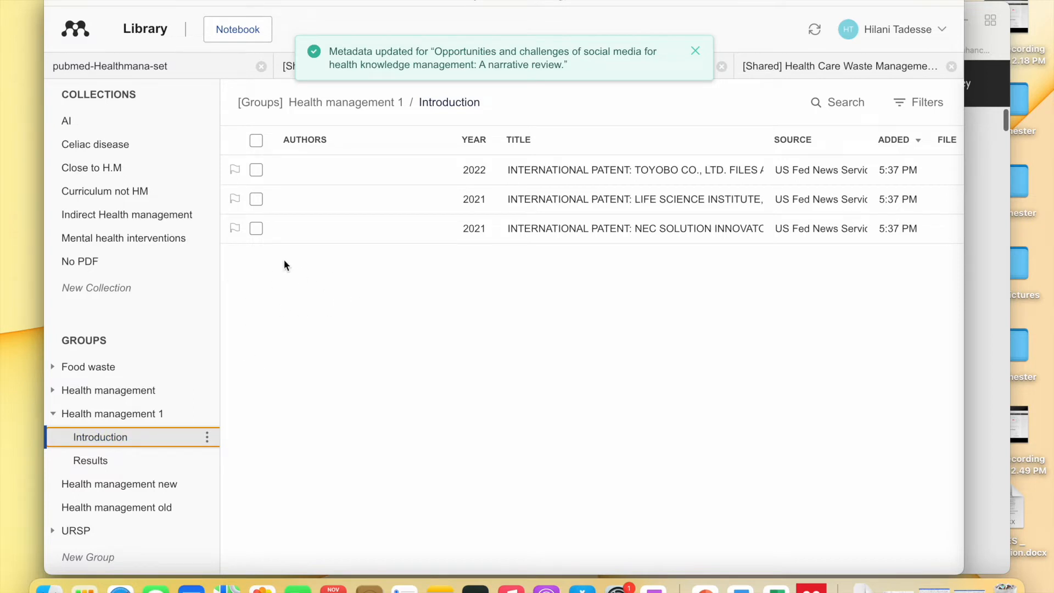
left_click(148, 463)
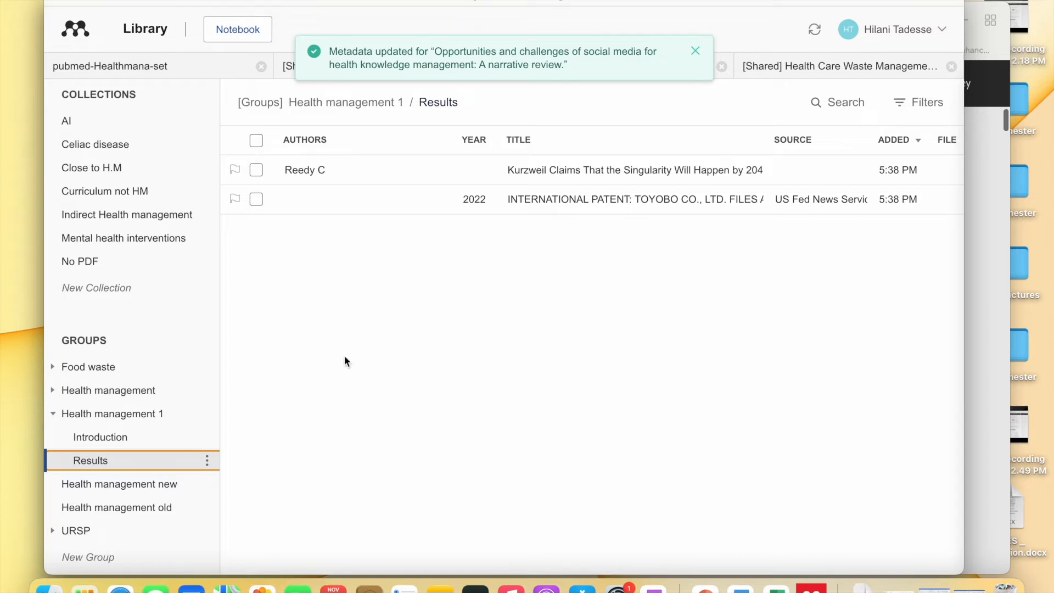
scroll(180, 418, "up", 1)
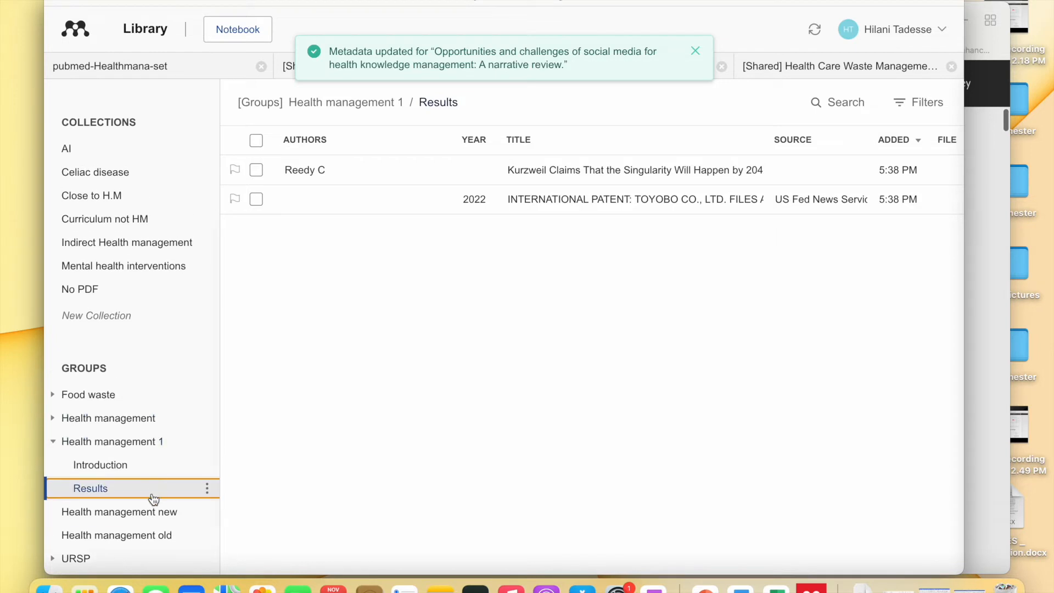
left_click(156, 473)
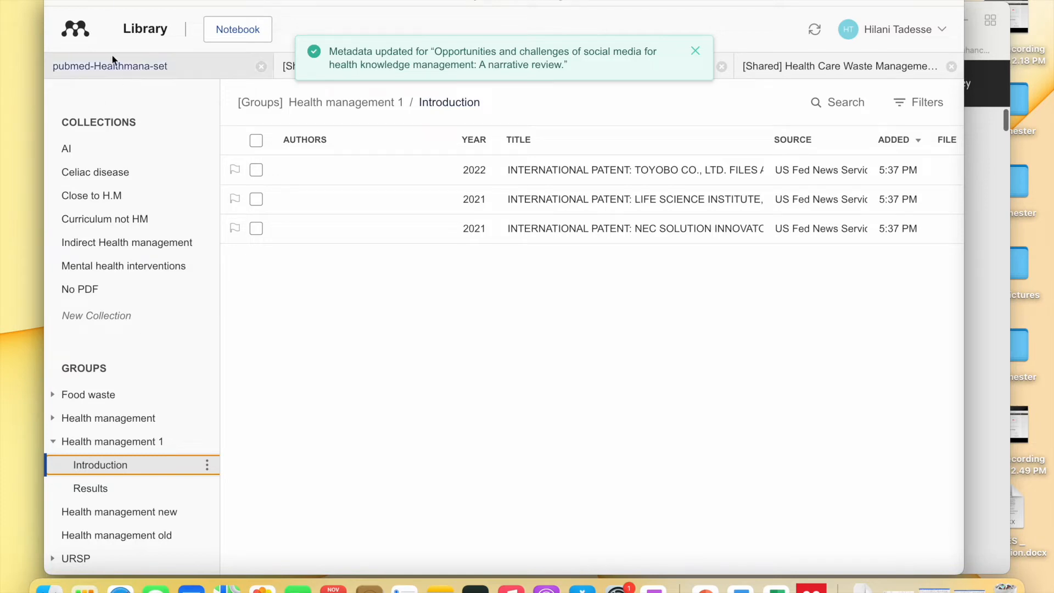
left_click_drag(121, 7, 141, 72)
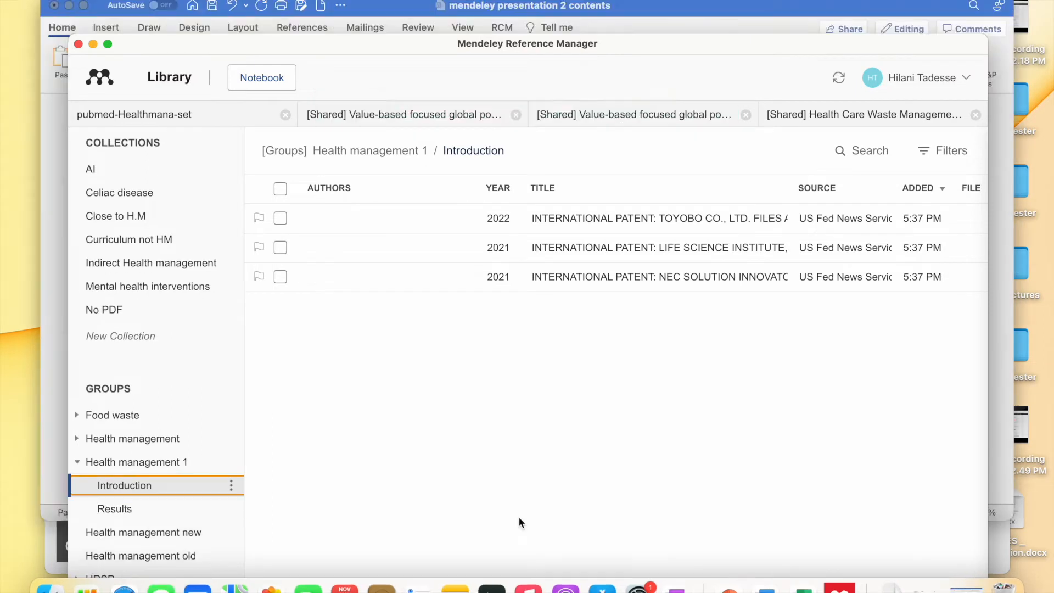
- Show the group's 11 references, shrink the window, and tick the select-all checkbox
left_click(174, 464)
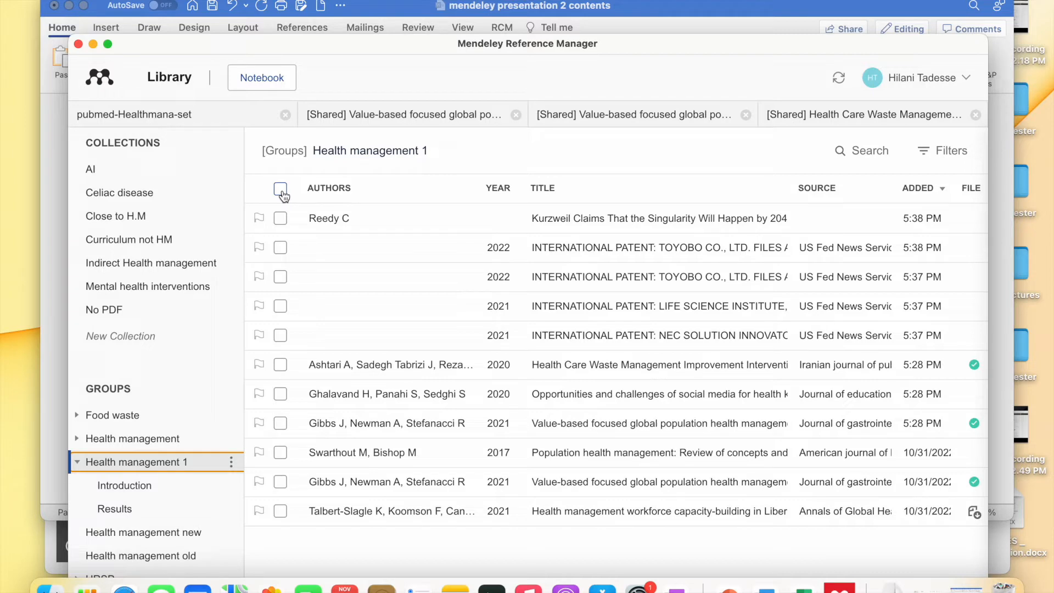
left_click_drag(288, 43, 277, 0)
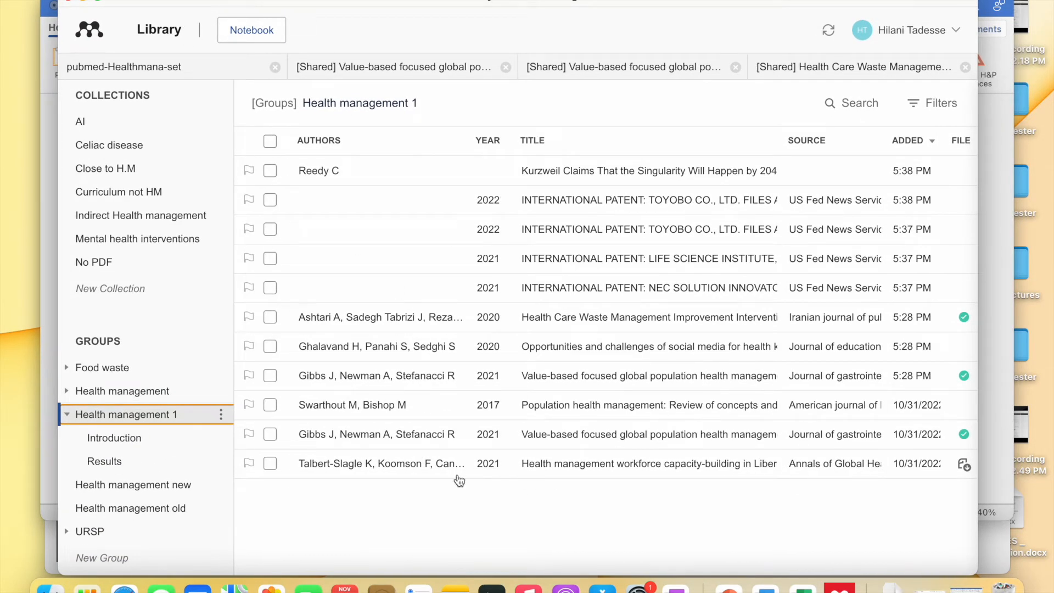
left_click_drag(979, 560, 928, 555)
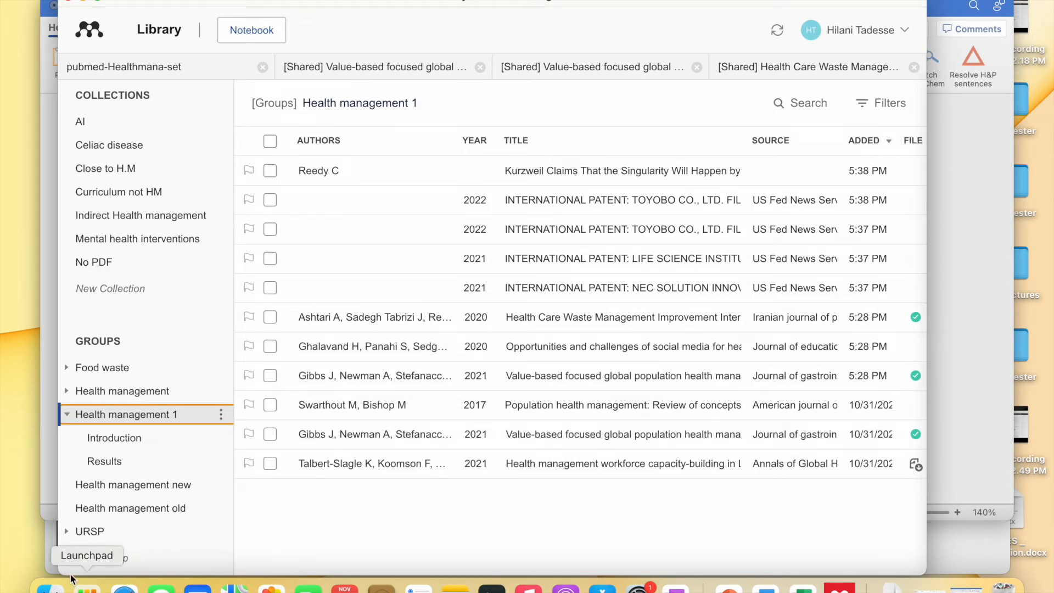
left_click_drag(59, 574, 74, 507)
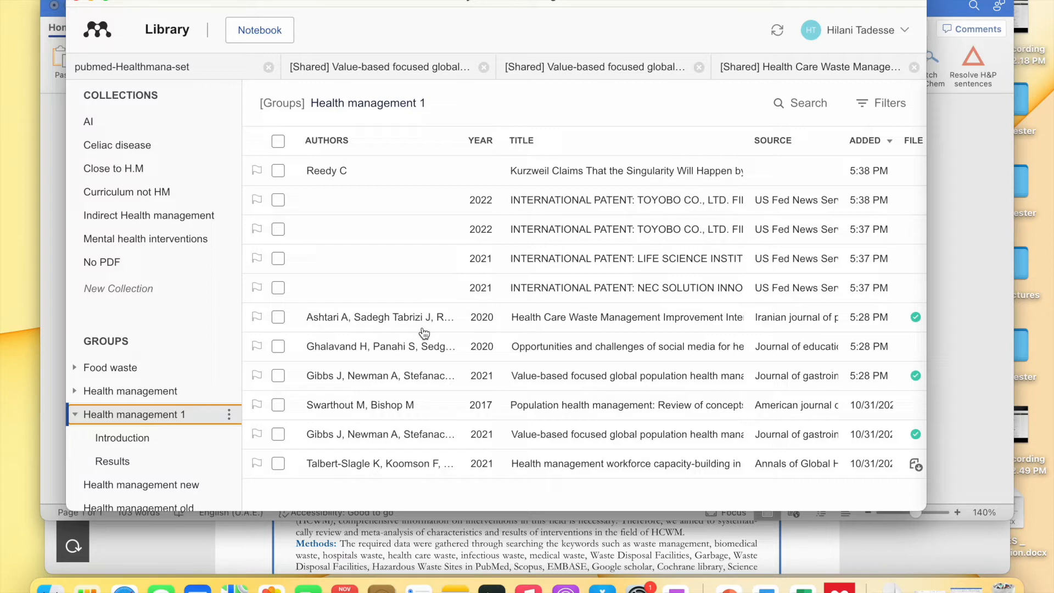
left_click(278, 142)
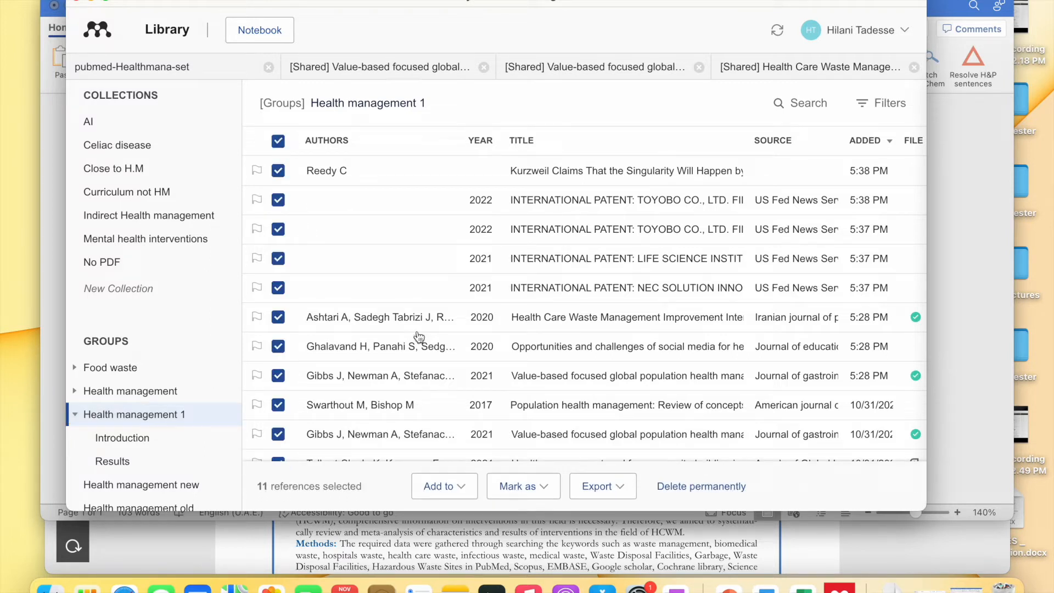
- Export the selected references in RIS (*.ris) format as export.ris into 6th Semester
left_click(619, 486)
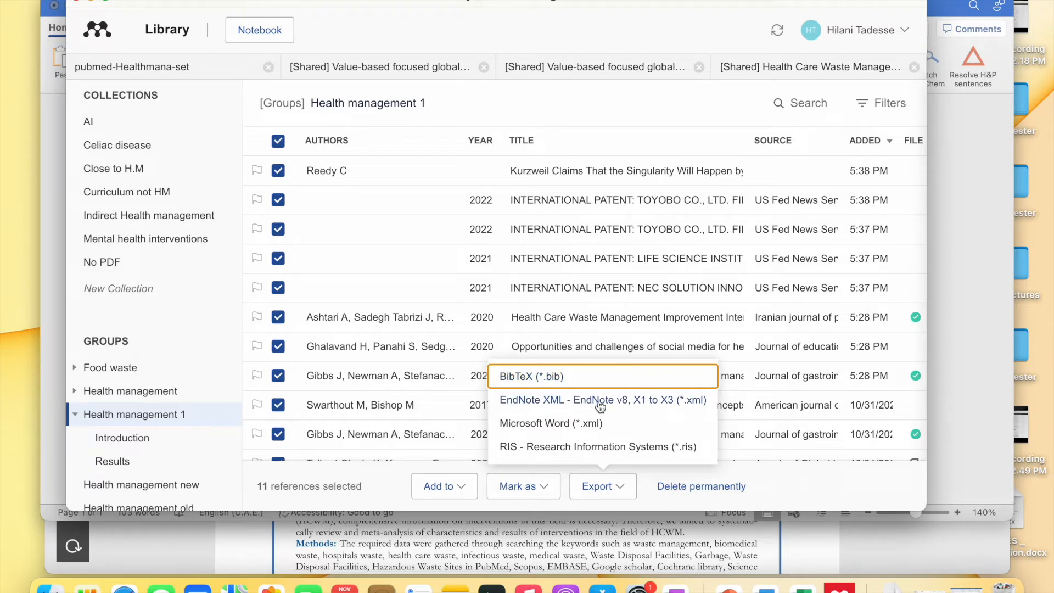
left_click(585, 447)
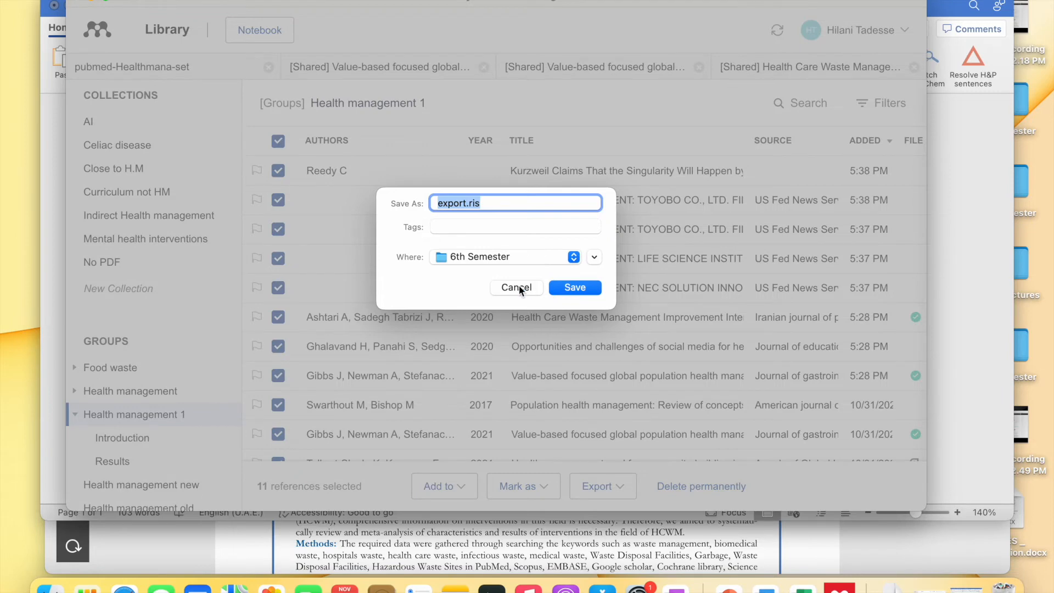
left_click(518, 288)
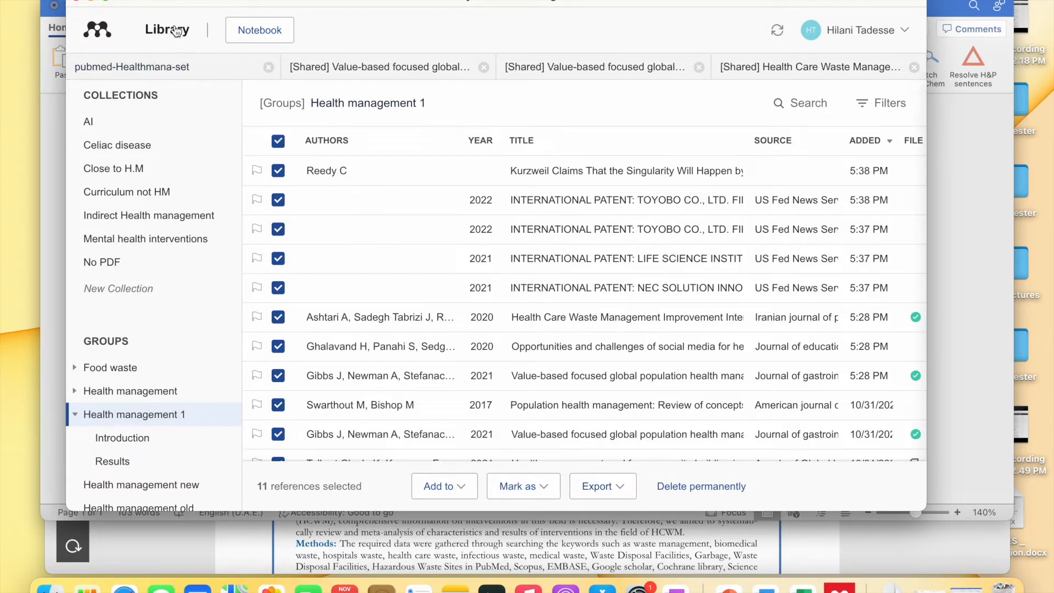
scroll(172, 81, "up", 5)
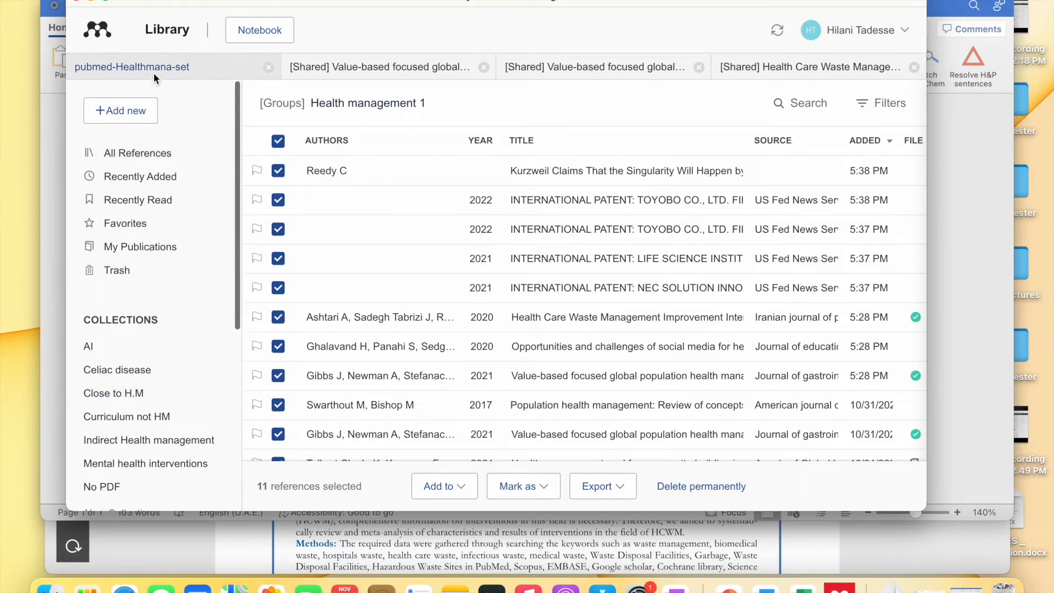
left_click(135, 121)
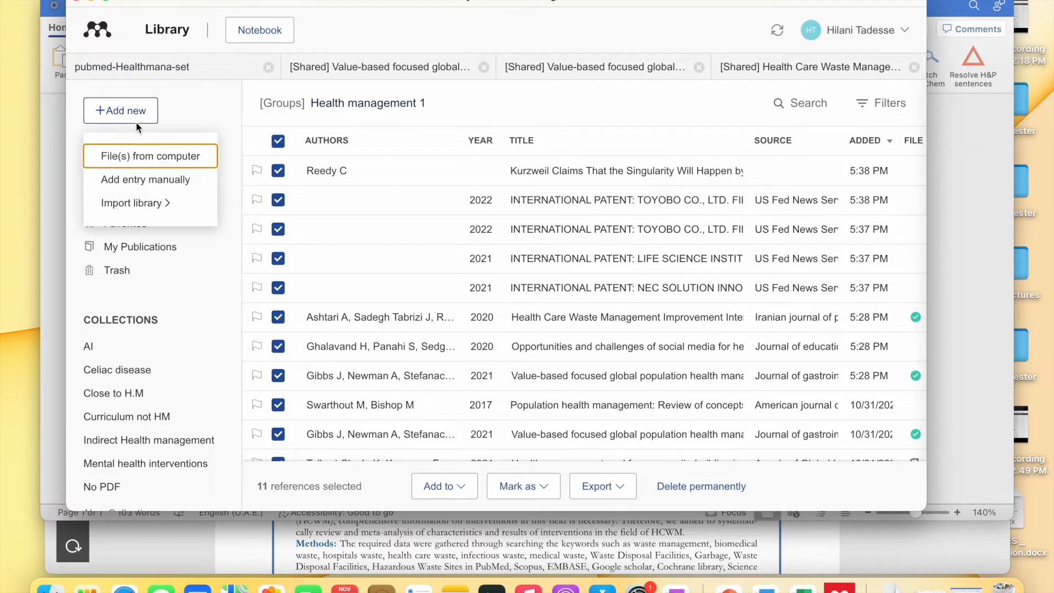
left_click(152, 202)
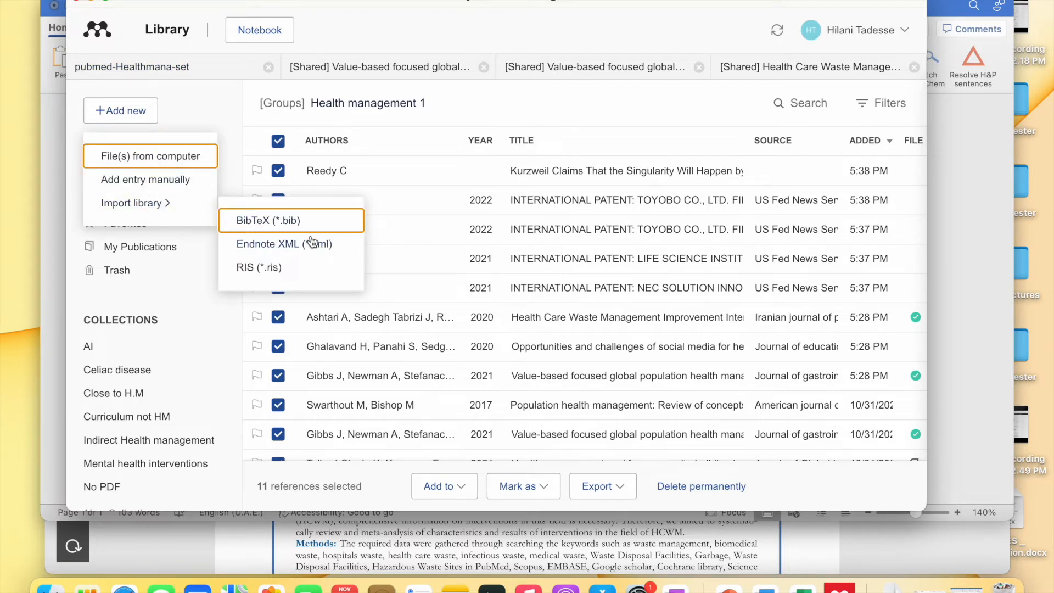
left_click(270, 245)
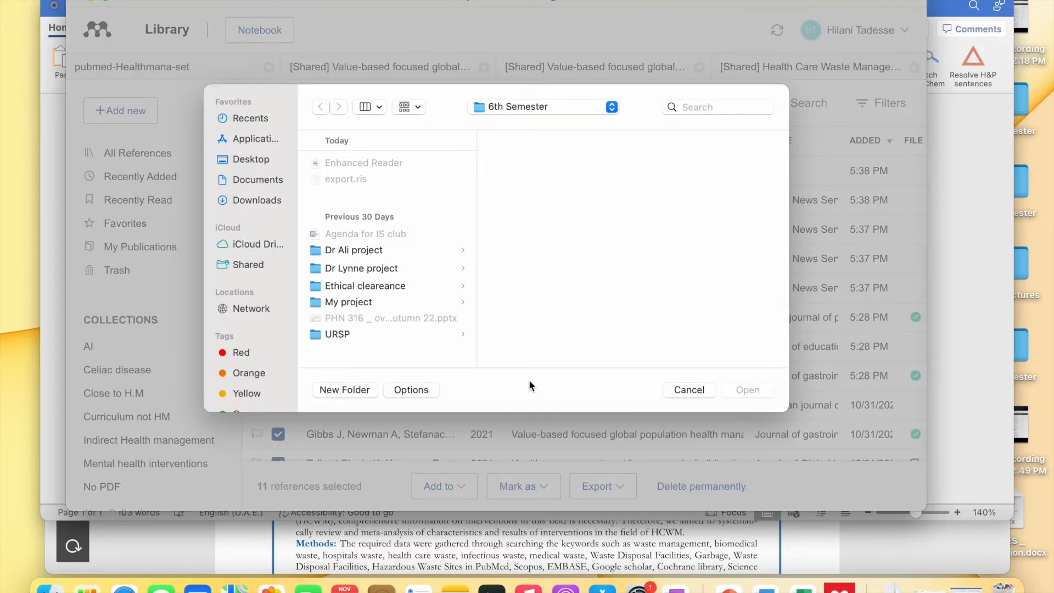
left_click(683, 387)
left_click(137, 110)
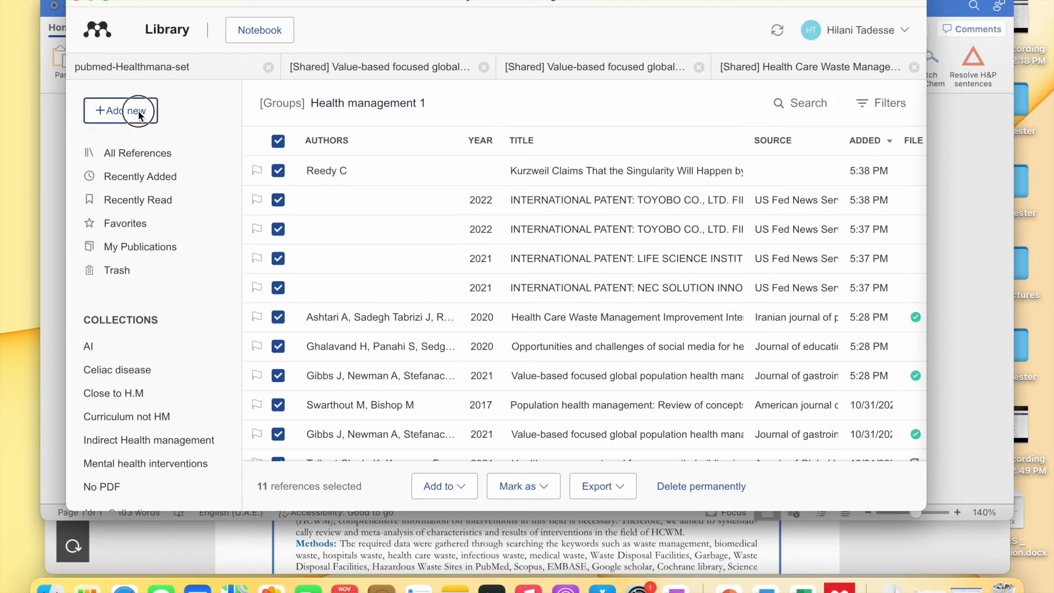
mouse_move(160, 203)
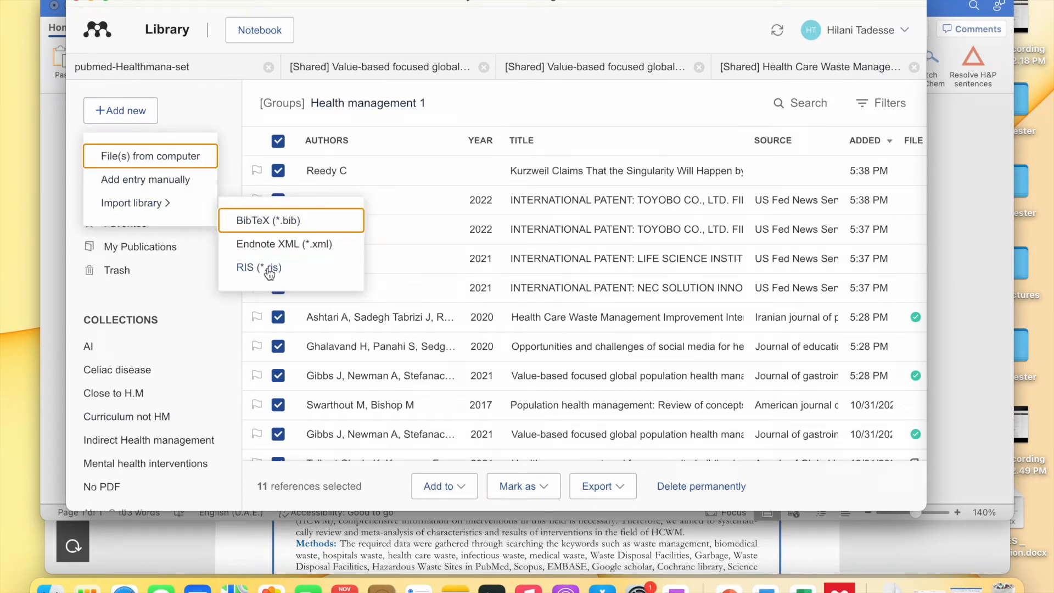
left_click(517, 105)
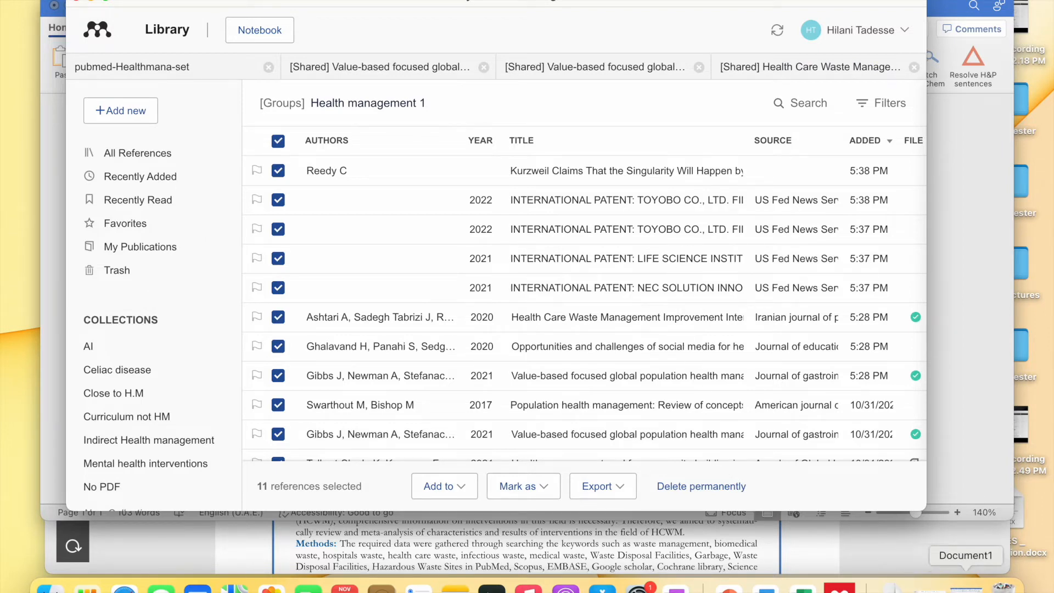
- Bring the Document1 Word window forward, then reposition and widen it on screen
left_click(966, 585)
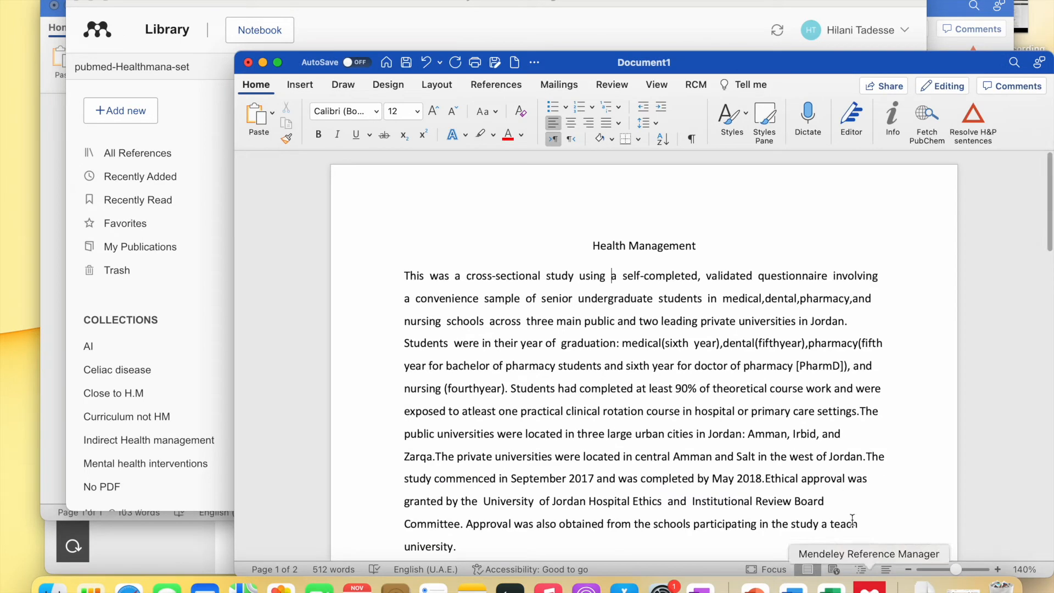
left_click_drag(590, 62, 428, 20)
scroll(536, 303, "down", 4)
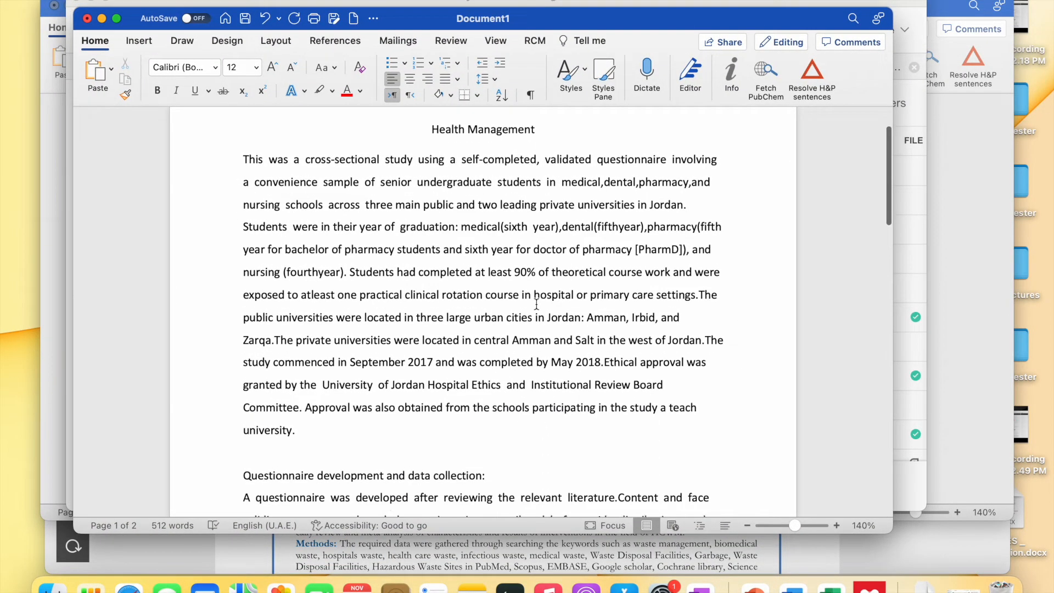
scroll(537, 304, "up", 4)
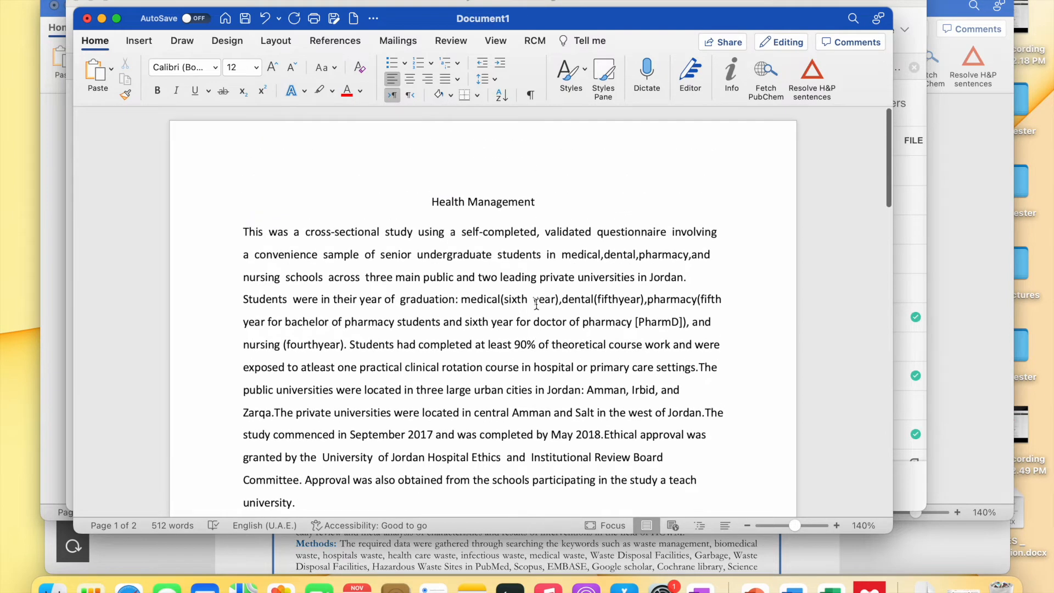
scroll(413, 329, "down", 2)
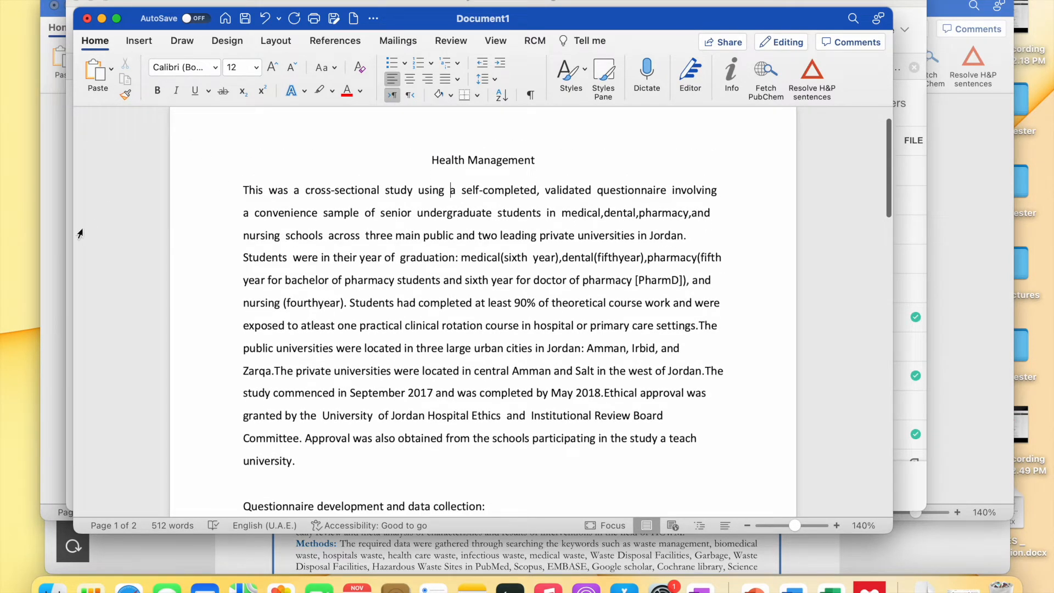
left_click_drag(74, 231, 2, 230)
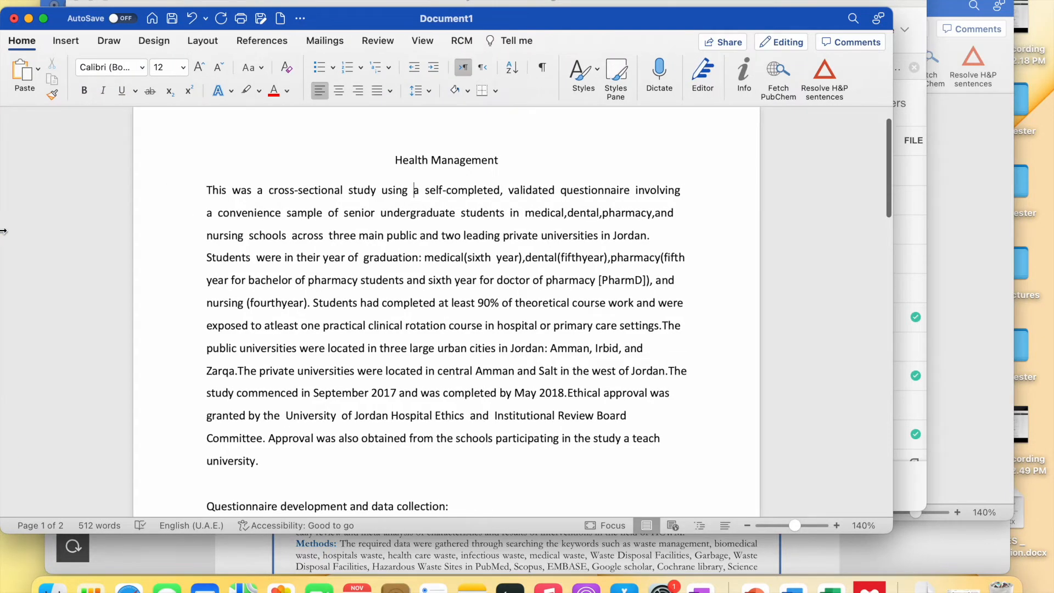
left_click_drag(571, 21, 632, 2)
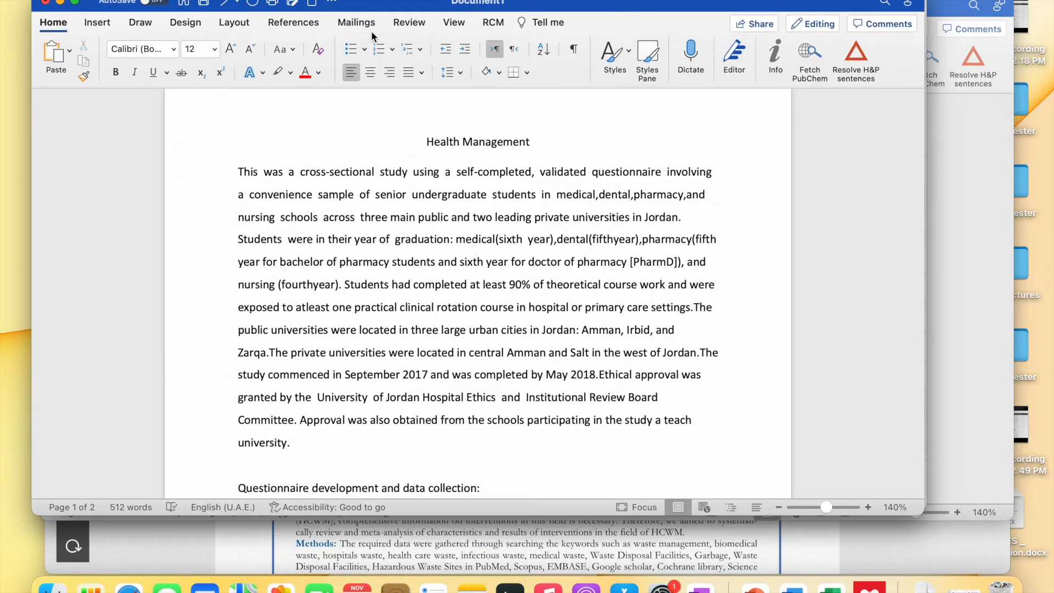
- Open the Mendeley Cite pane from the References tab and place the insertion point in the first paragraph
left_click(297, 23)
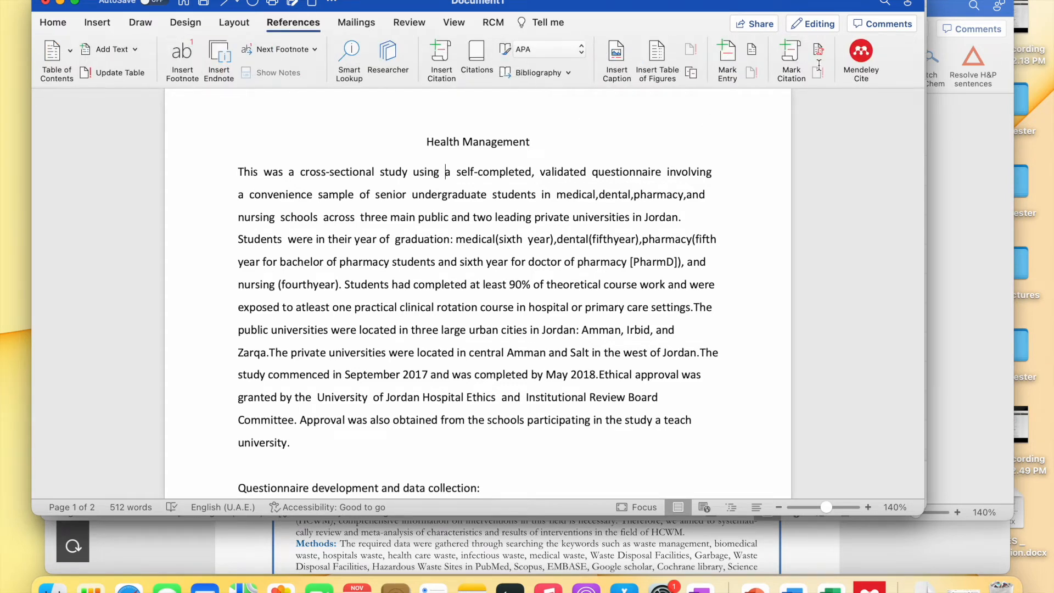
left_click(861, 52)
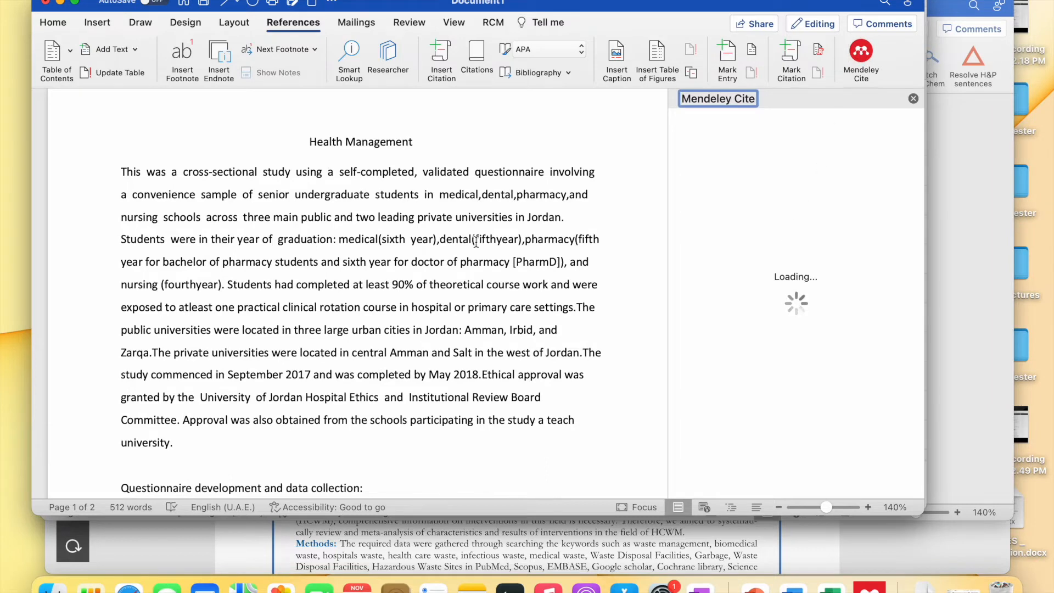
scroll(467, 238, "down", 1)
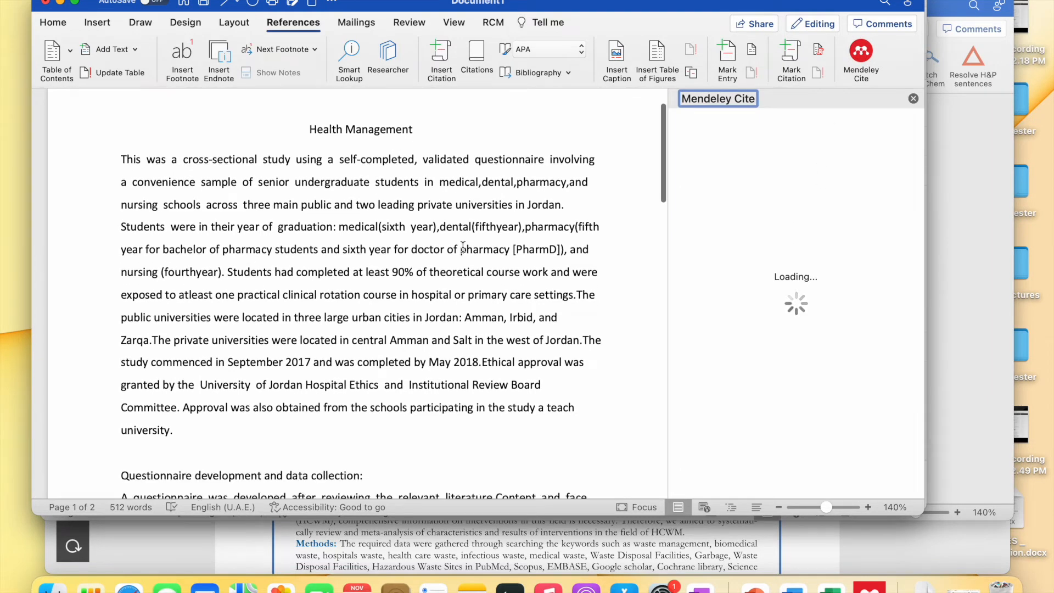
left_click(560, 205)
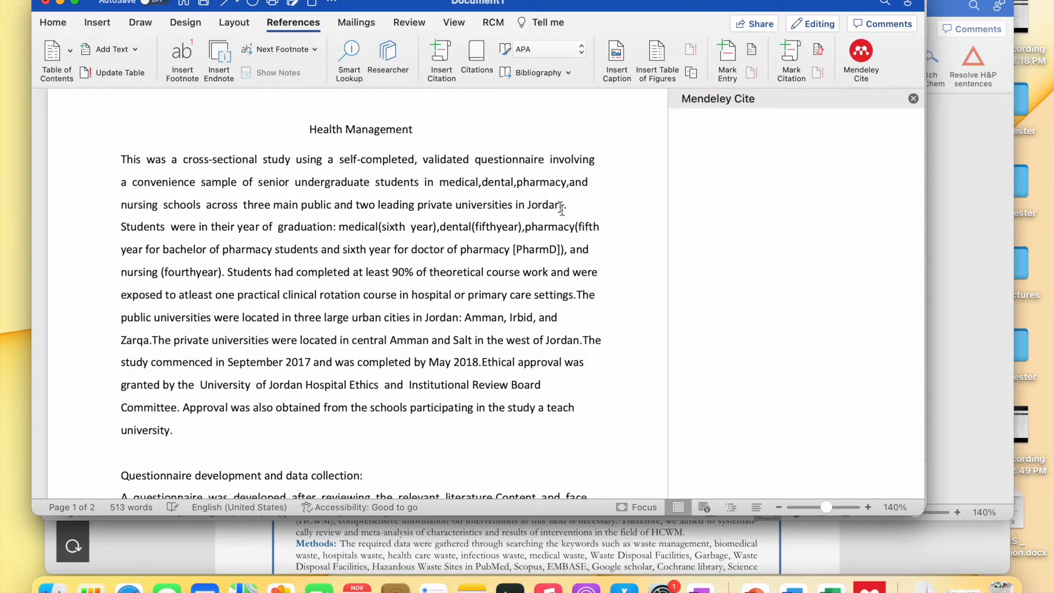
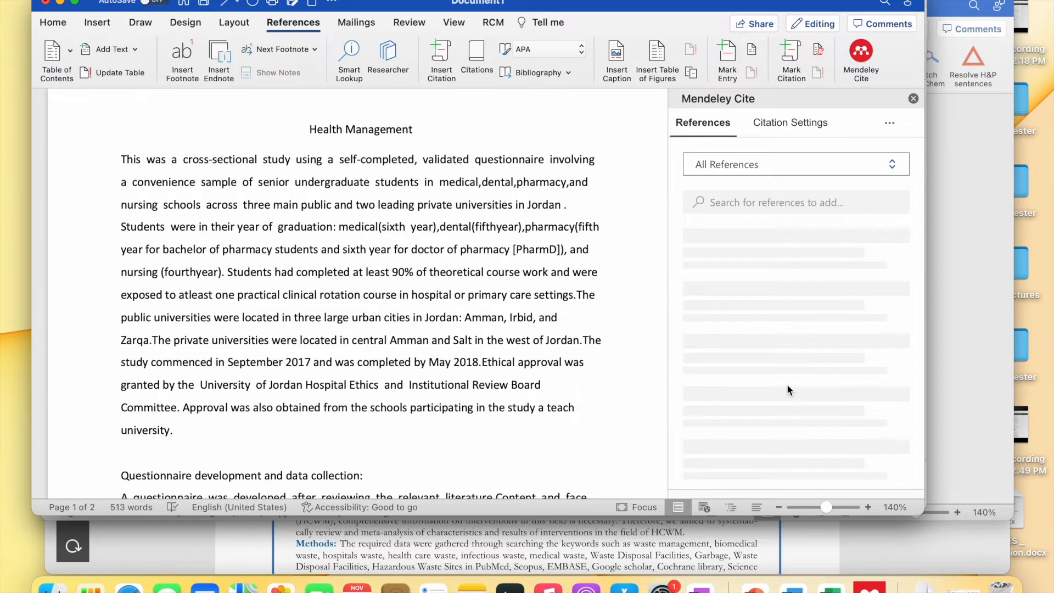
- Switch the Mendeley Cite reference list to the Health management 1 group
left_click(803, 174)
scroll(789, 259, "down", 3)
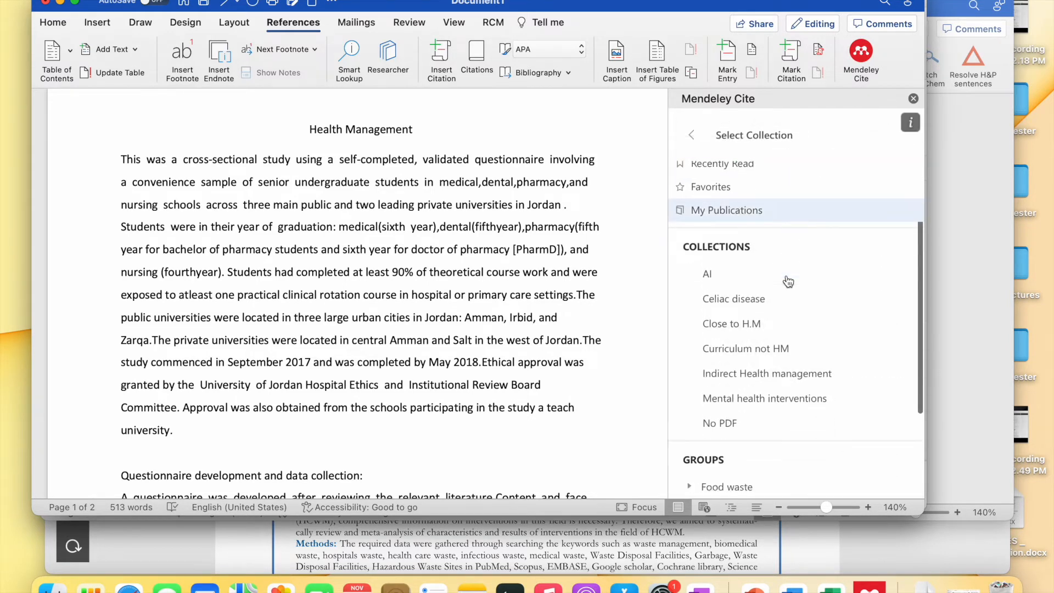
scroll(788, 275, "down", 2)
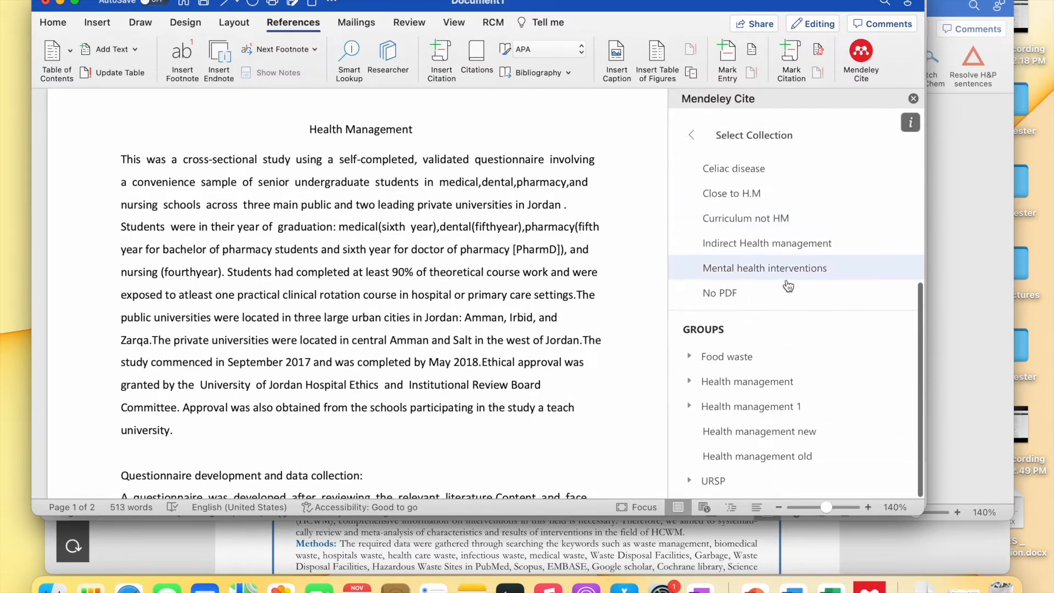
left_click(710, 407)
- Cite Ghalavand et al. 2020 and Swarthout & Bishop 2017 after the Jordan sentence, then check the citation
scroll(725, 261, "down", 10)
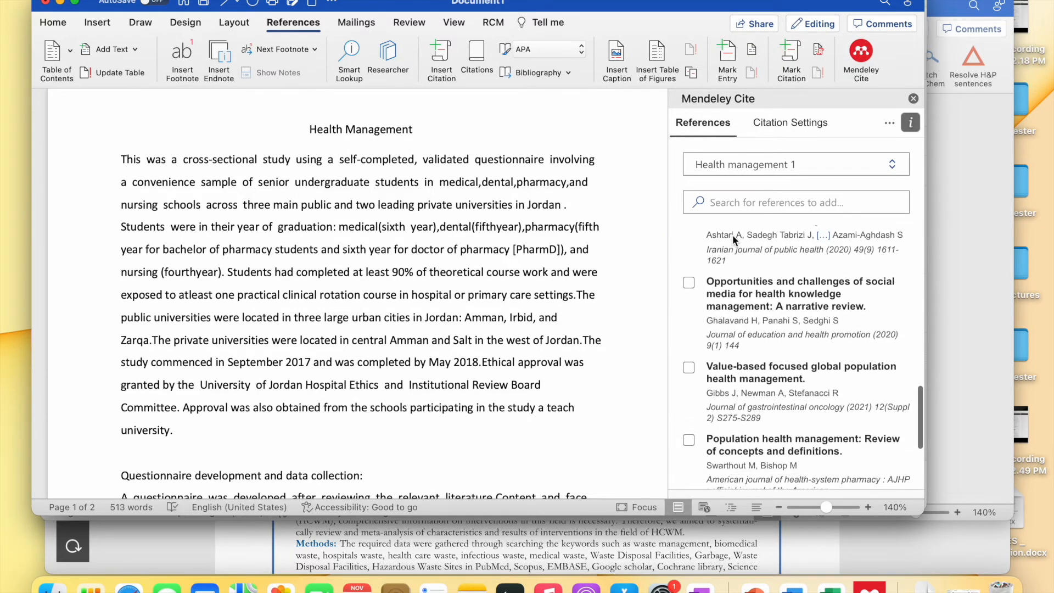
left_click(689, 283)
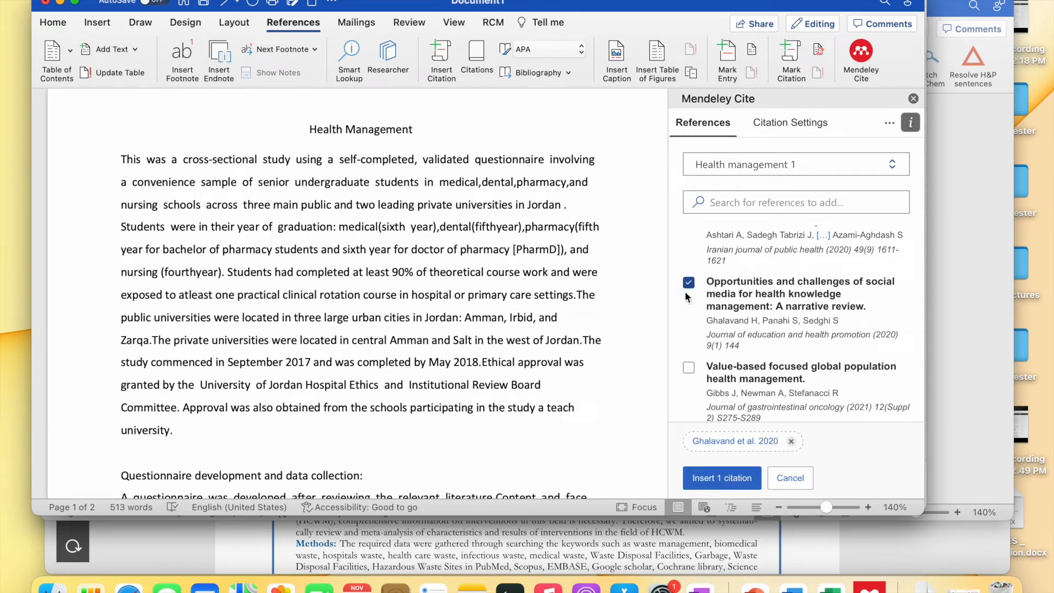
scroll(694, 329, "down", 3)
left_click(690, 361)
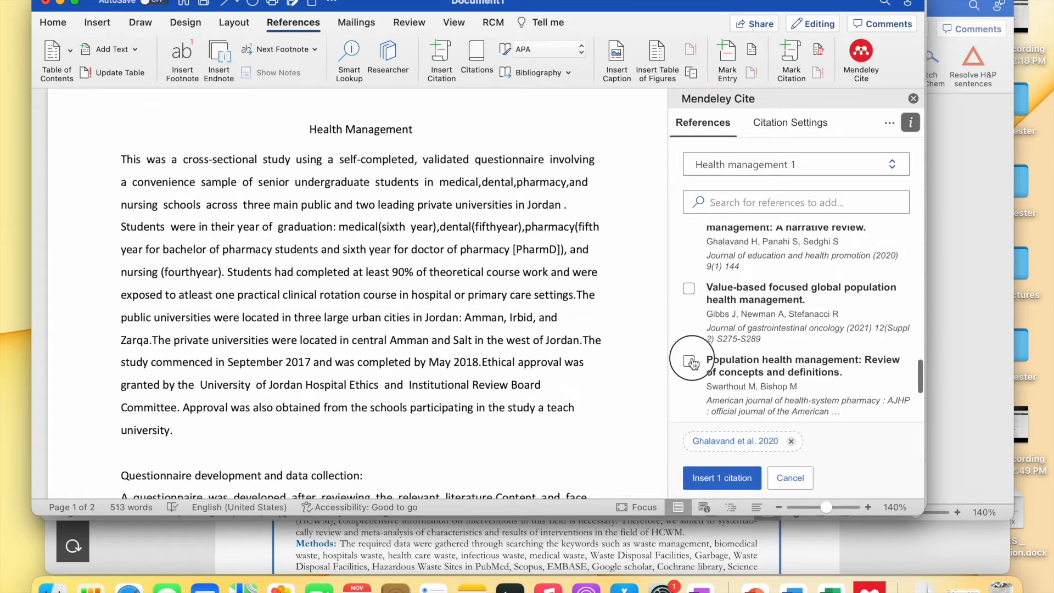
left_click(719, 477)
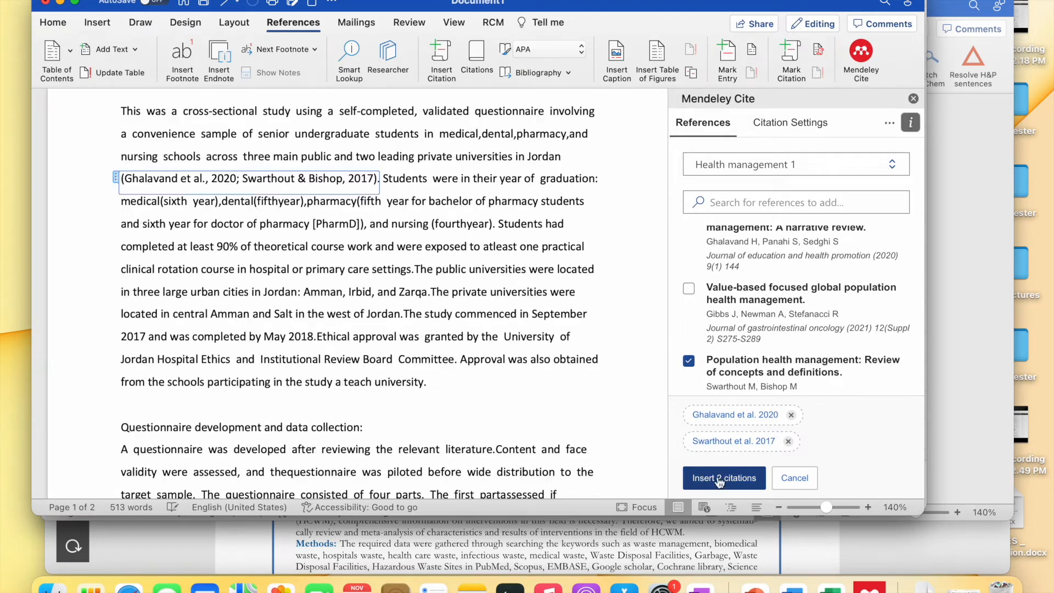
left_click(413, 324)
scroll(385, 274, "up", 1)
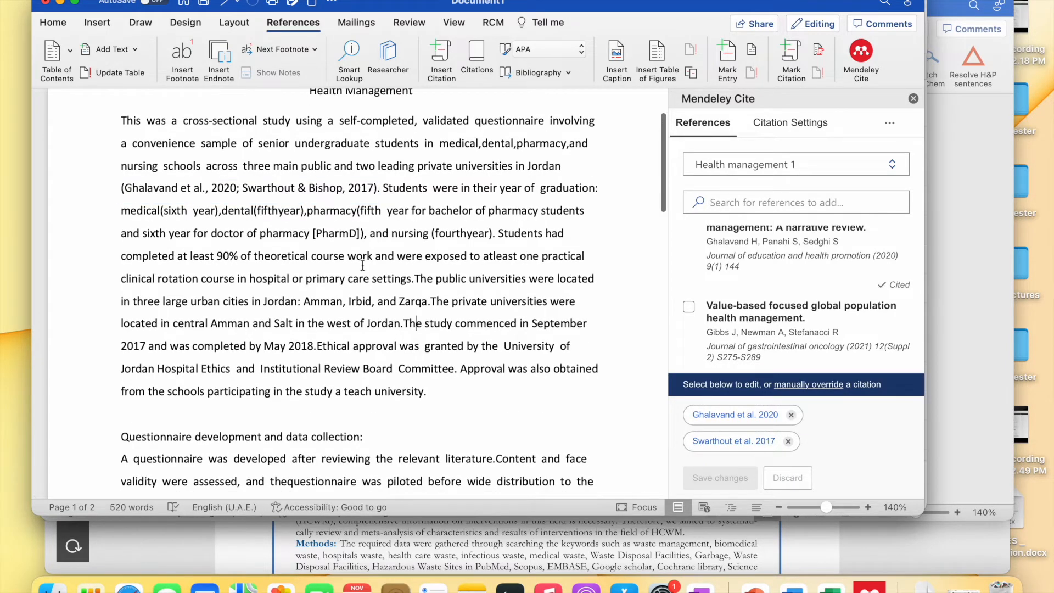
left_click(305, 192)
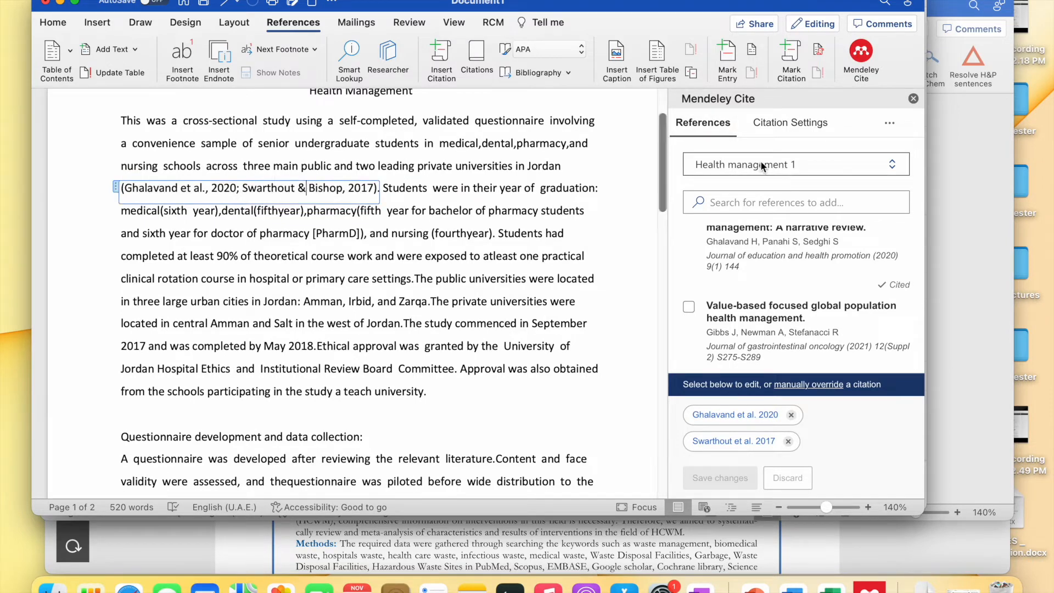
- Put the cursor after (fourthyear) and tick the Liberia workforce capacity-building article
scroll(399, 236, "up", 2)
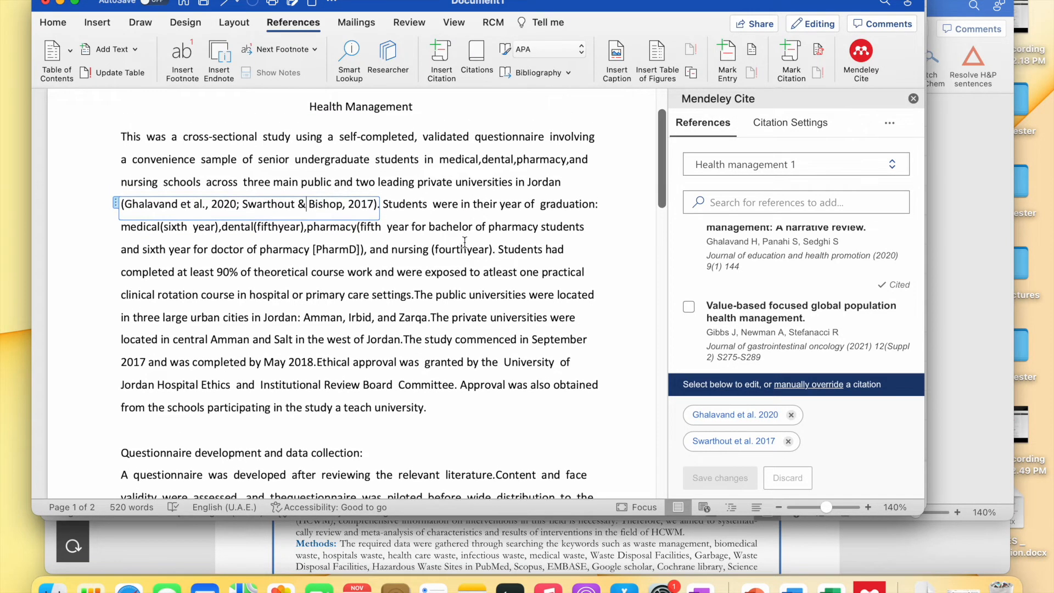
left_click(495, 251)
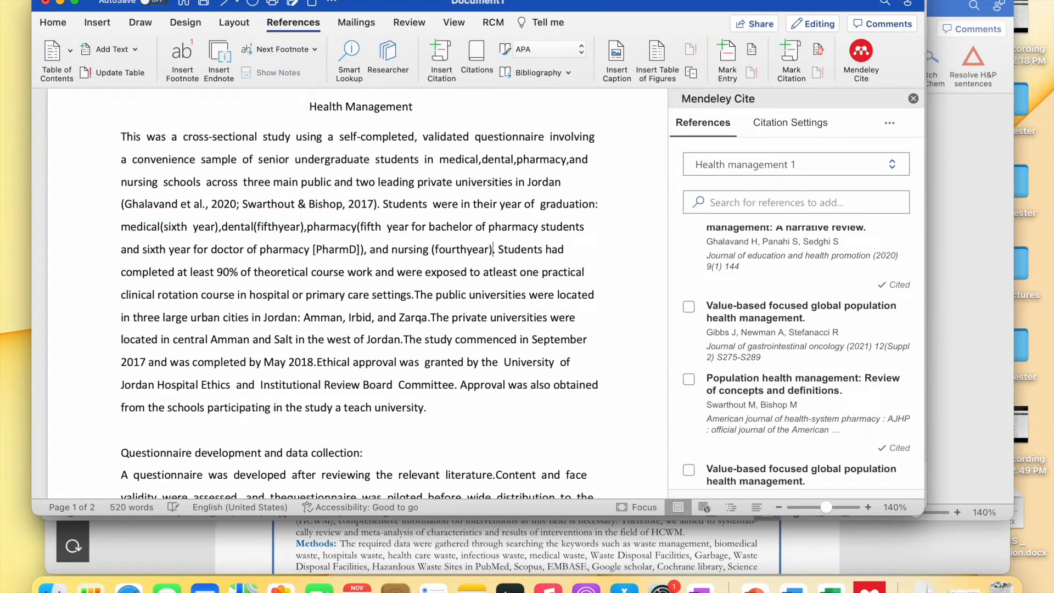
scroll(740, 374, "down", 4)
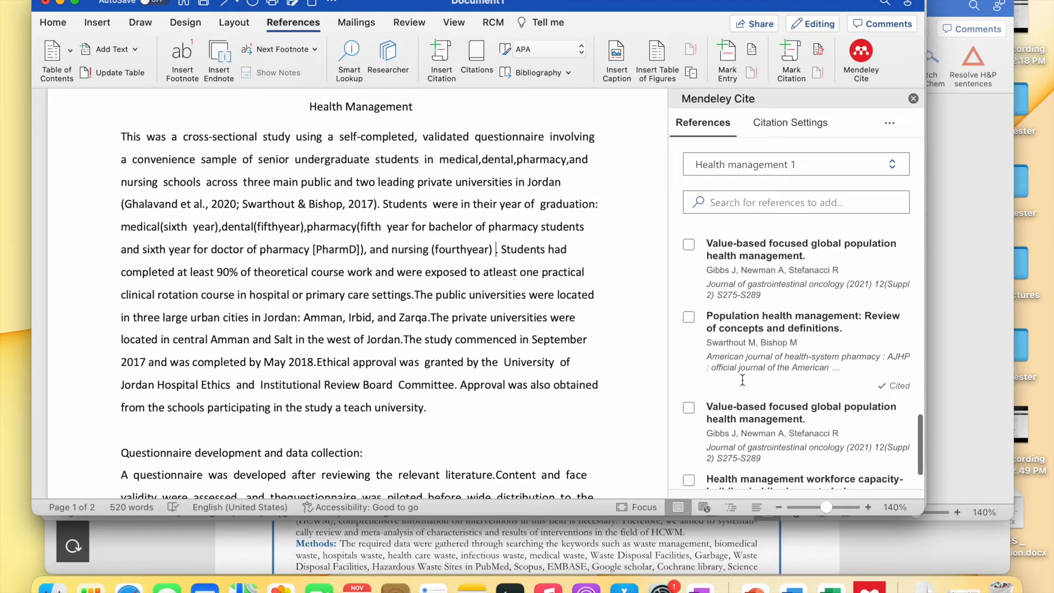
left_click(689, 429)
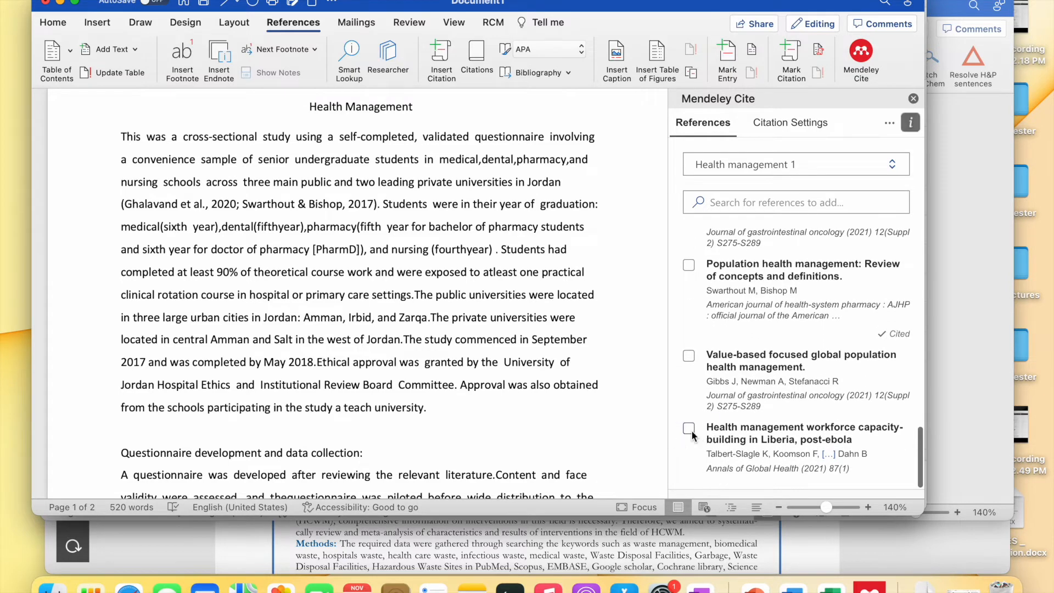
- Insert the Talbert-Slagle et al. 2021 citation after (fourthyear)
left_click(708, 489)
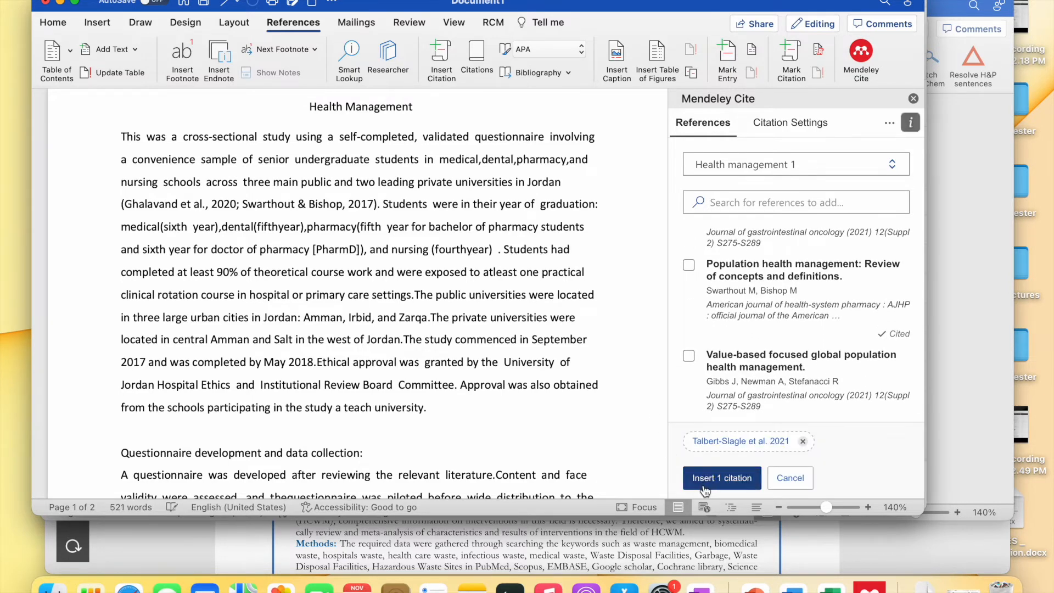
left_click(512, 340)
scroll(511, 340, "up", 4)
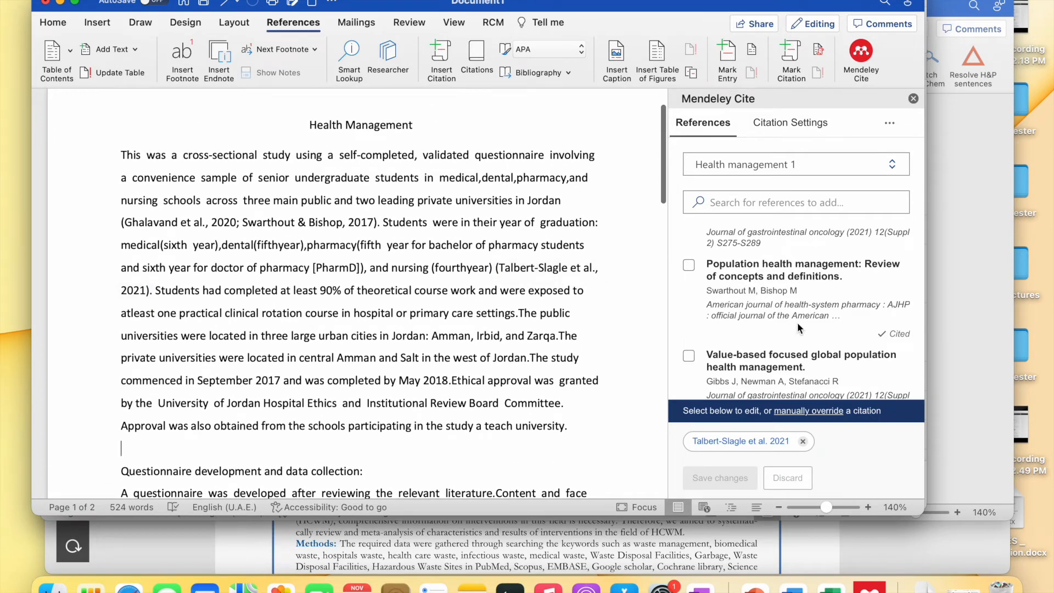
scroll(900, 374, "down", 1)
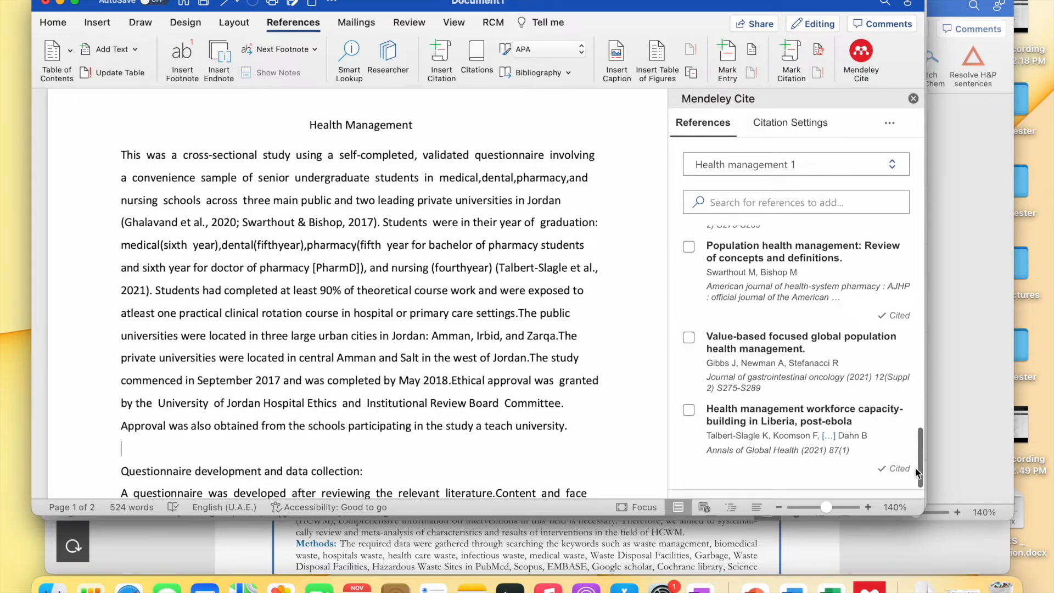
scroll(871, 345, "up", 3)
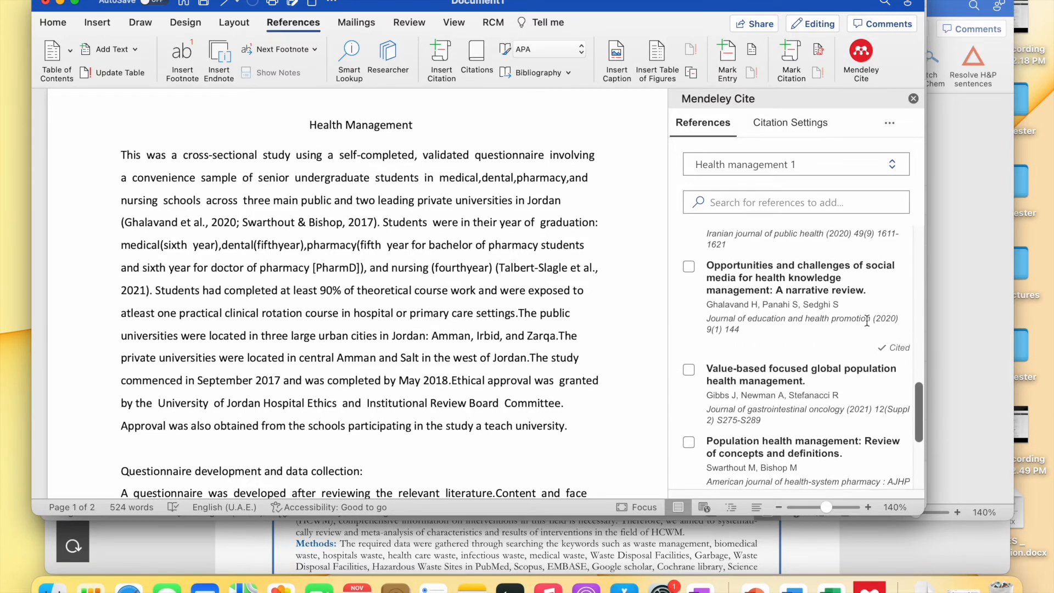
scroll(906, 356, "up", 4)
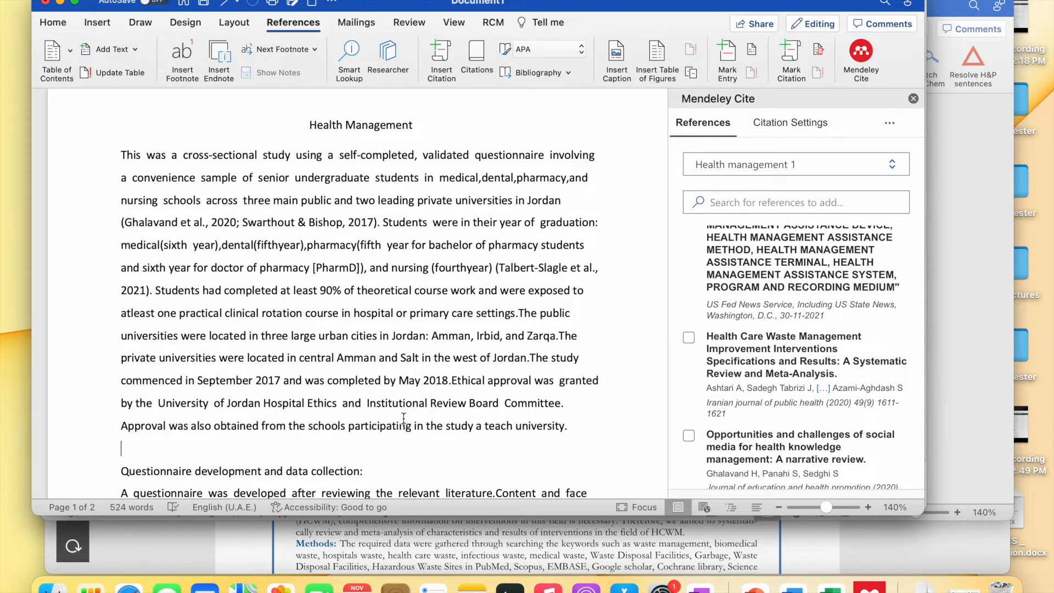
scroll(404, 419, "down", 1)
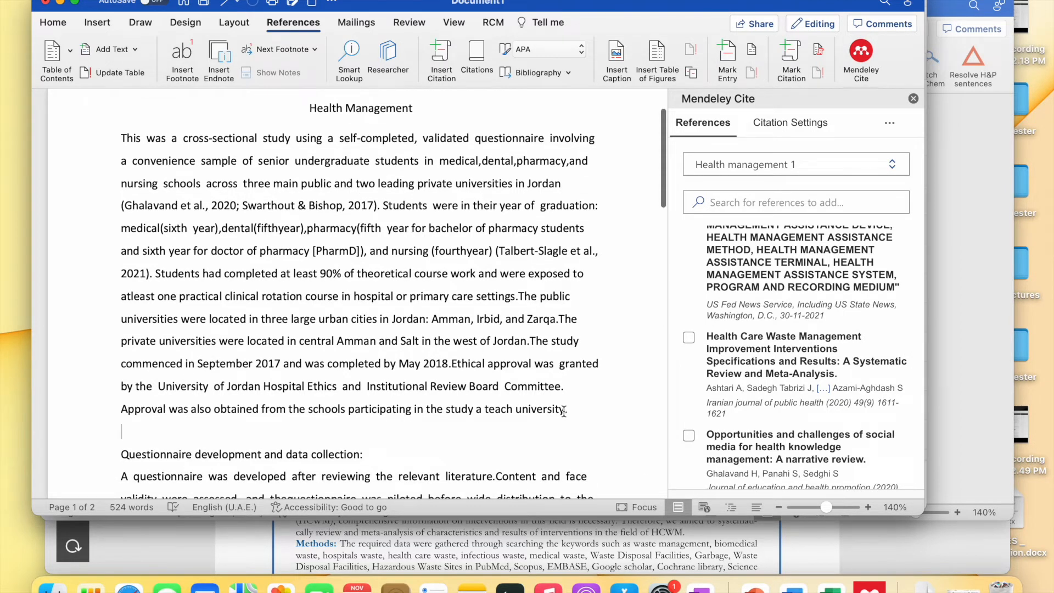
- Cite Ashtari, Ghalavand 2020 and Gibbs 2021 together after the schools-approval sentence
left_click(690, 340)
scroll(700, 397, "down", 4)
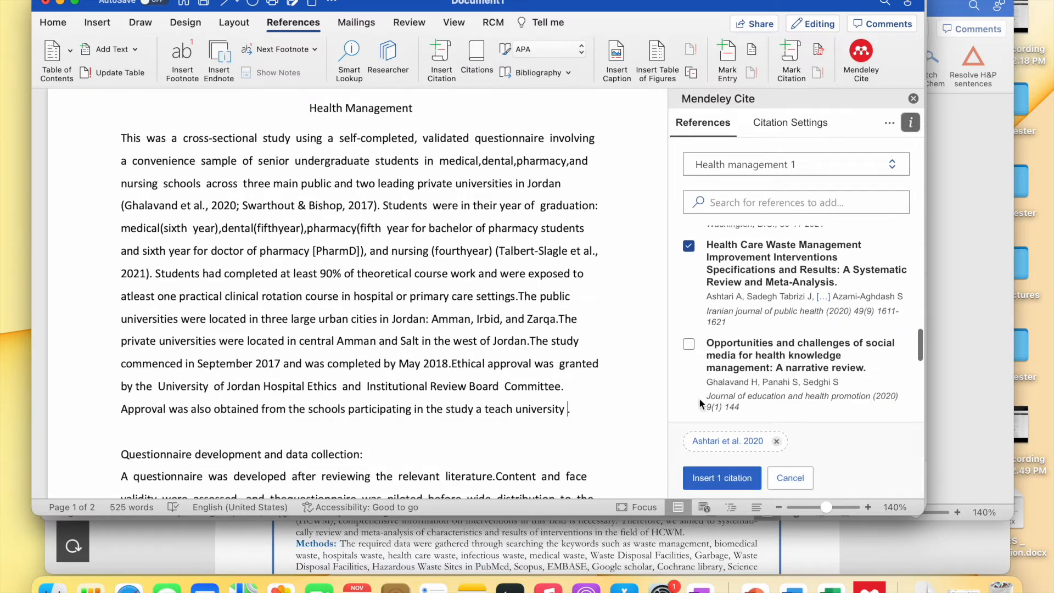
left_click(689, 325)
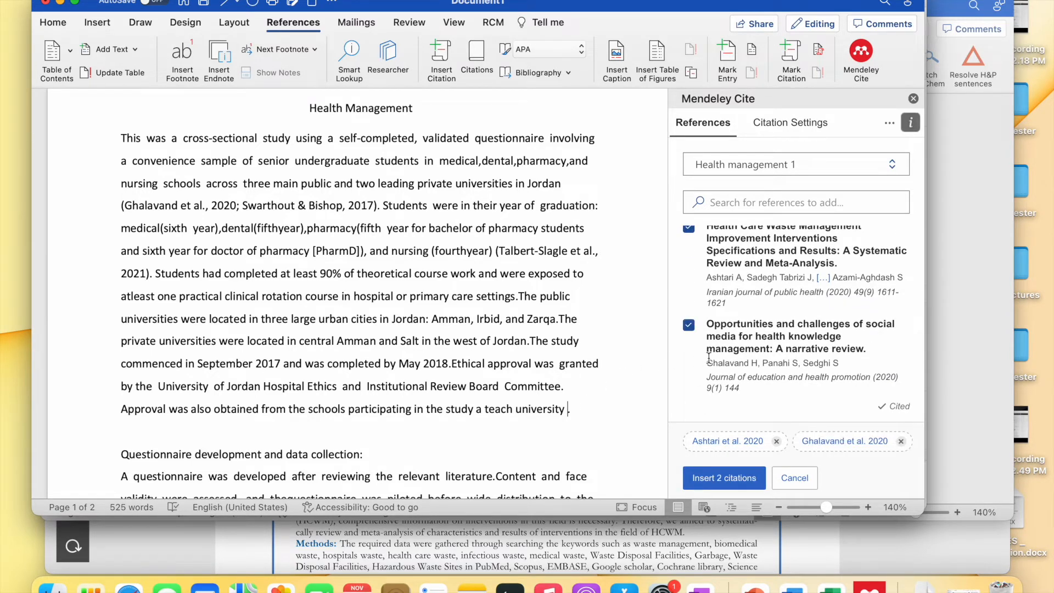
scroll(709, 358, "down", 3)
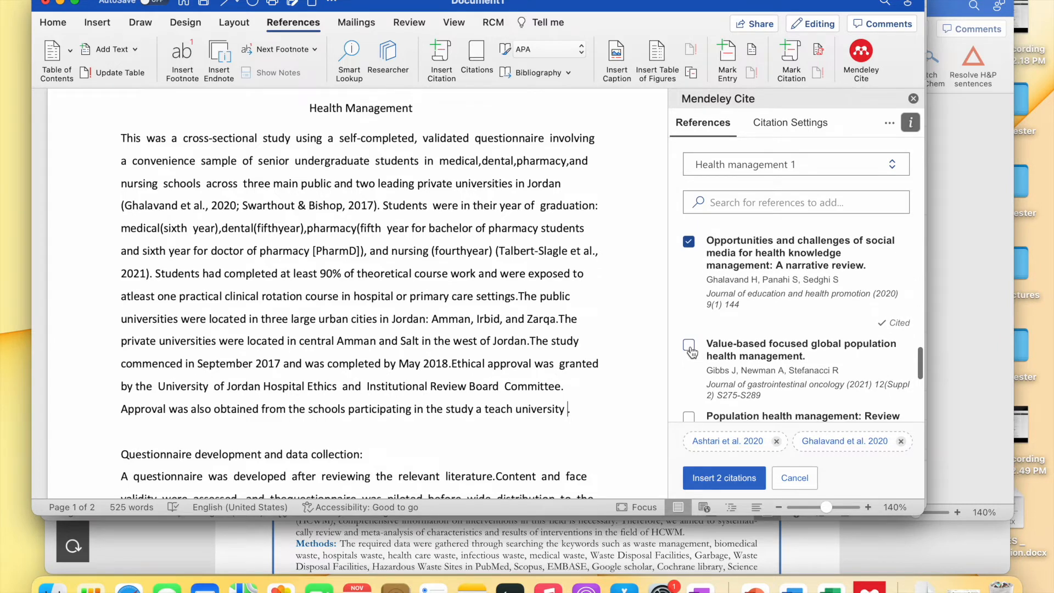
left_click(690, 346)
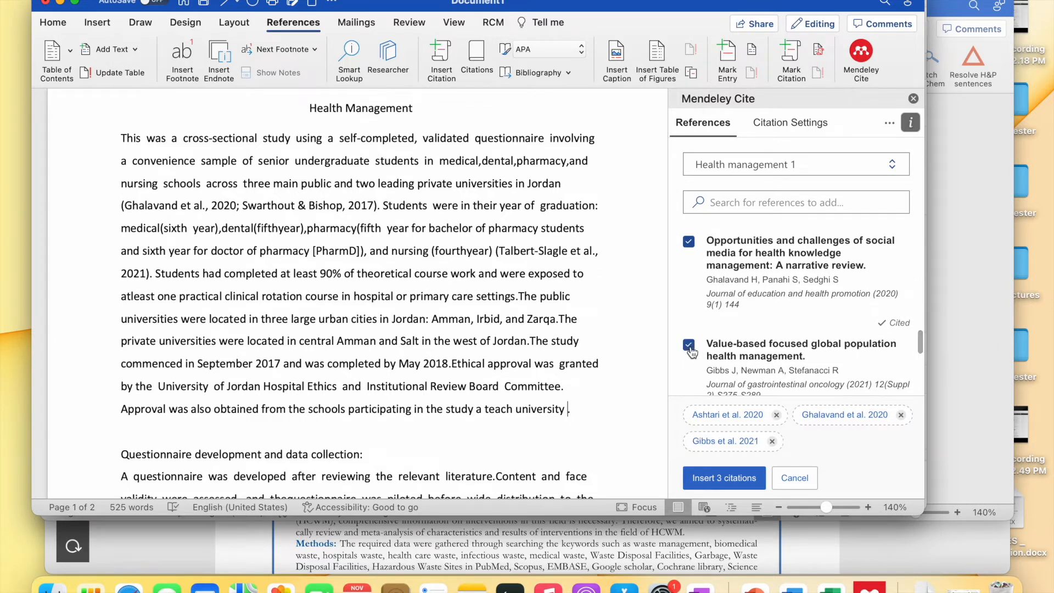
left_click(720, 478)
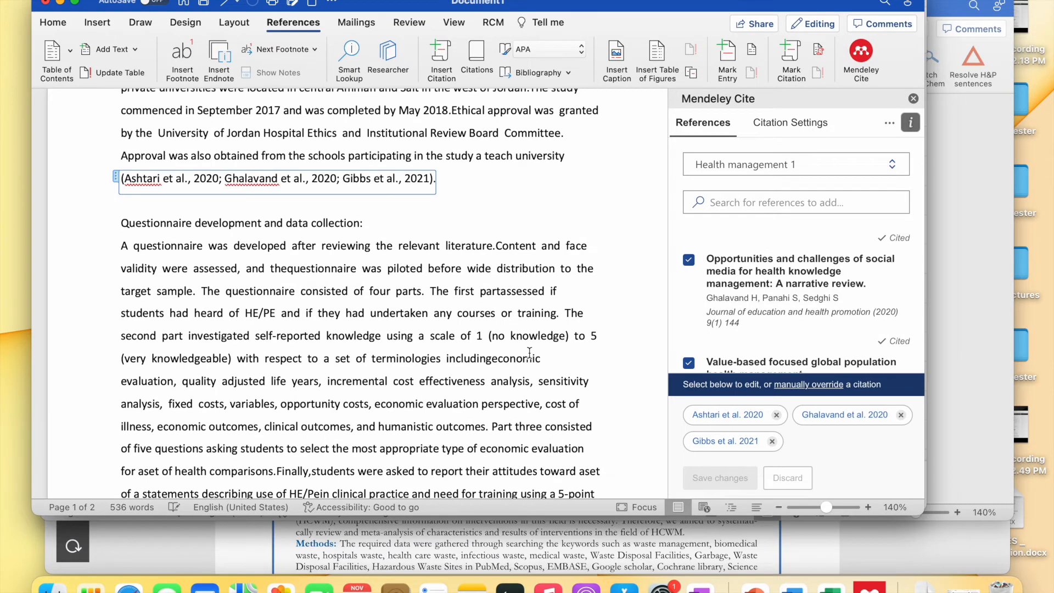
scroll(529, 352, "up", 3)
left_click(441, 267)
scroll(441, 267, "up", 6)
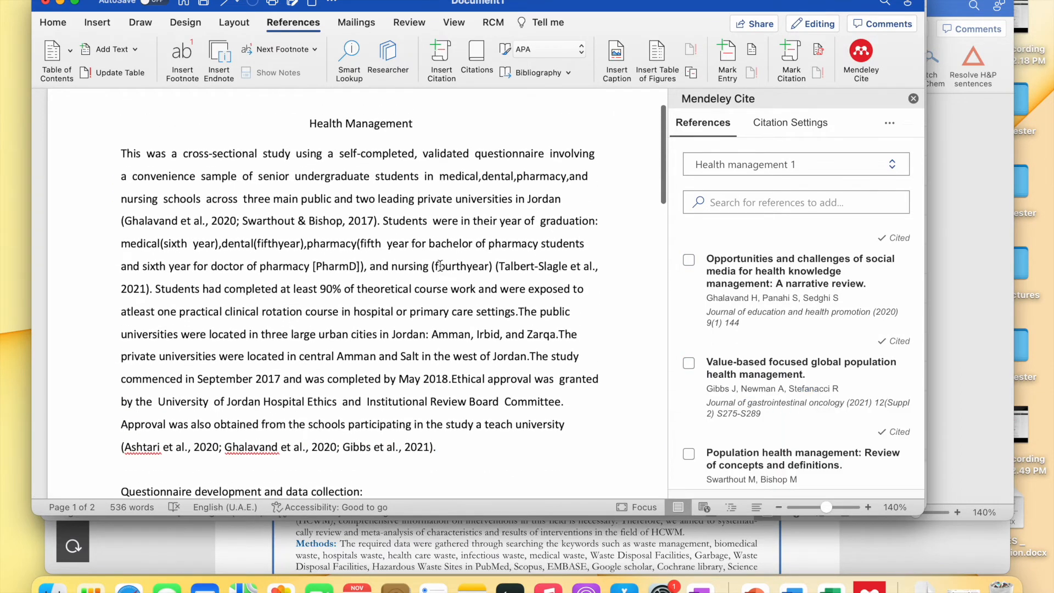
scroll(440, 267, "up", 2)
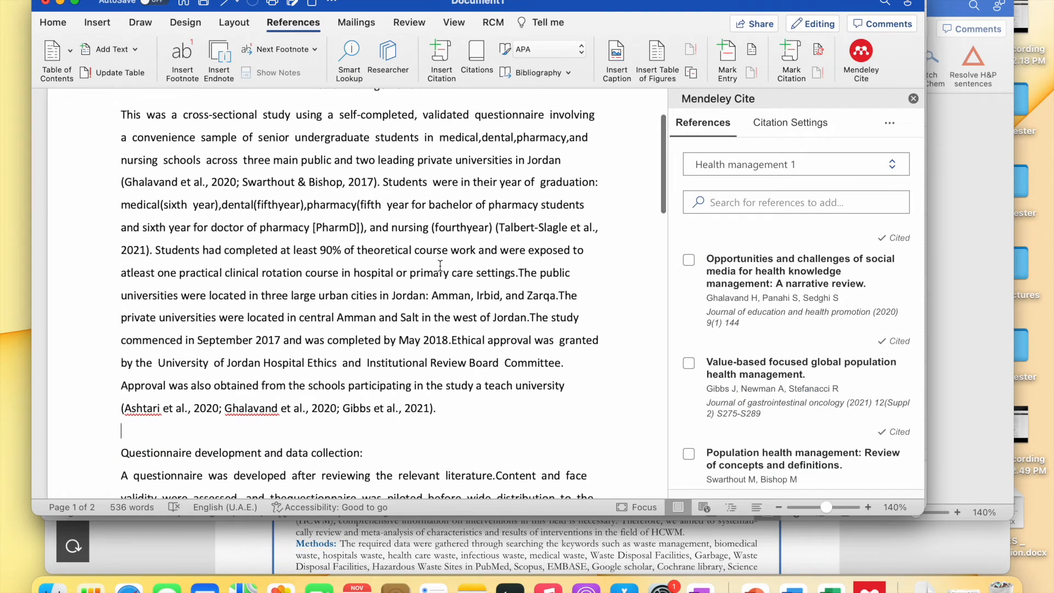
scroll(440, 266, "down", 15)
- Complete the References heading and insert the Mendeley bibliography beneath it
scroll(440, 265, "down", 20)
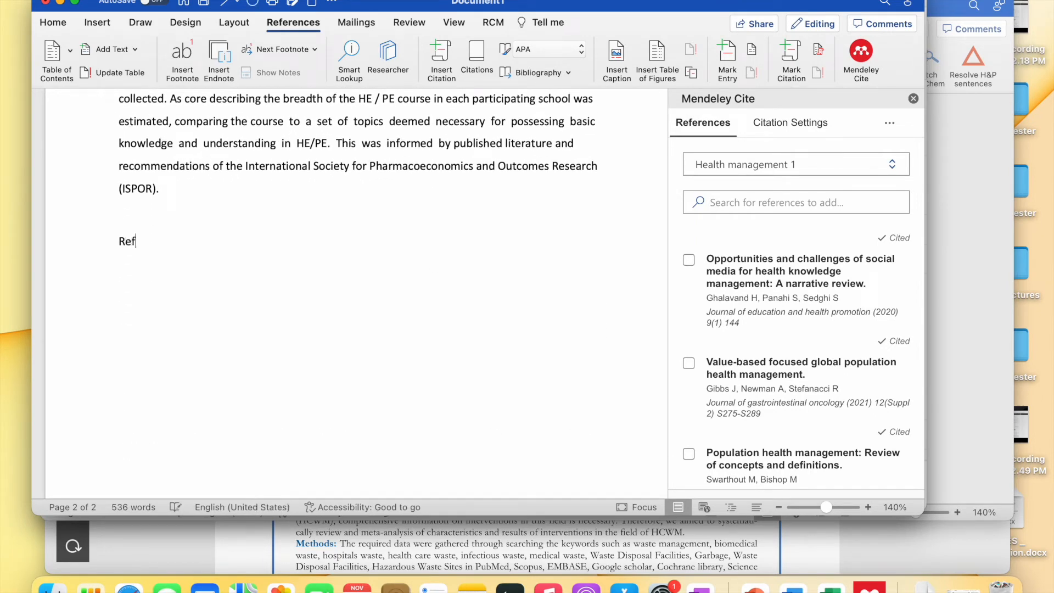
type("erences")
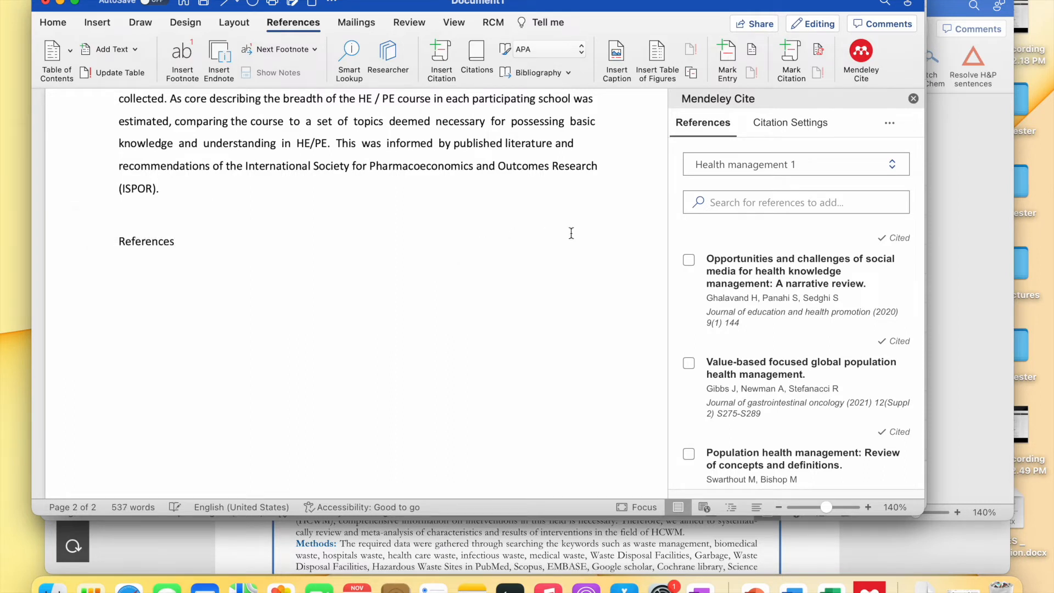
left_click(890, 123)
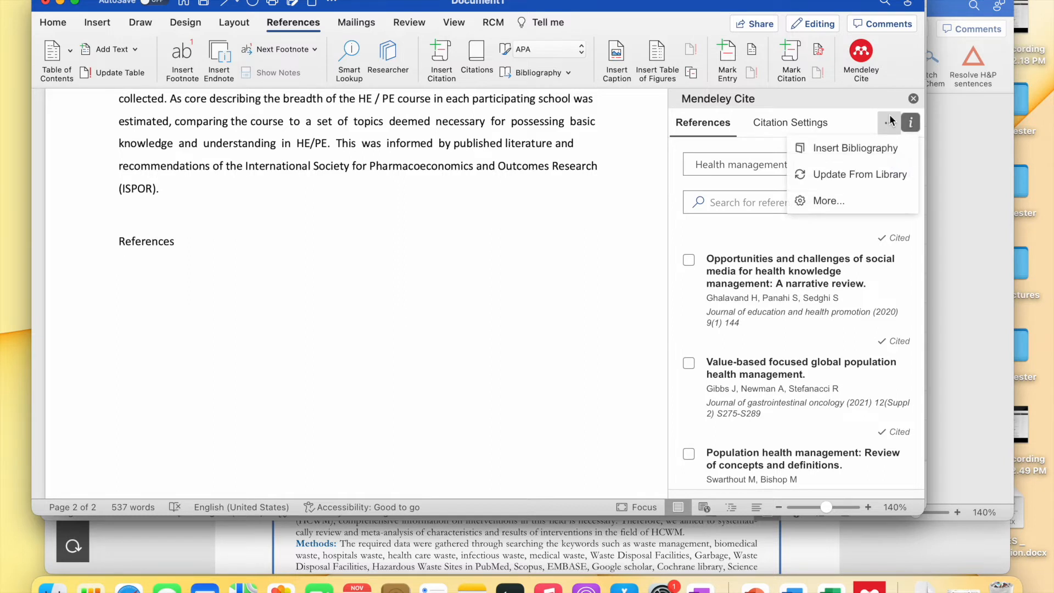
left_click(873, 148)
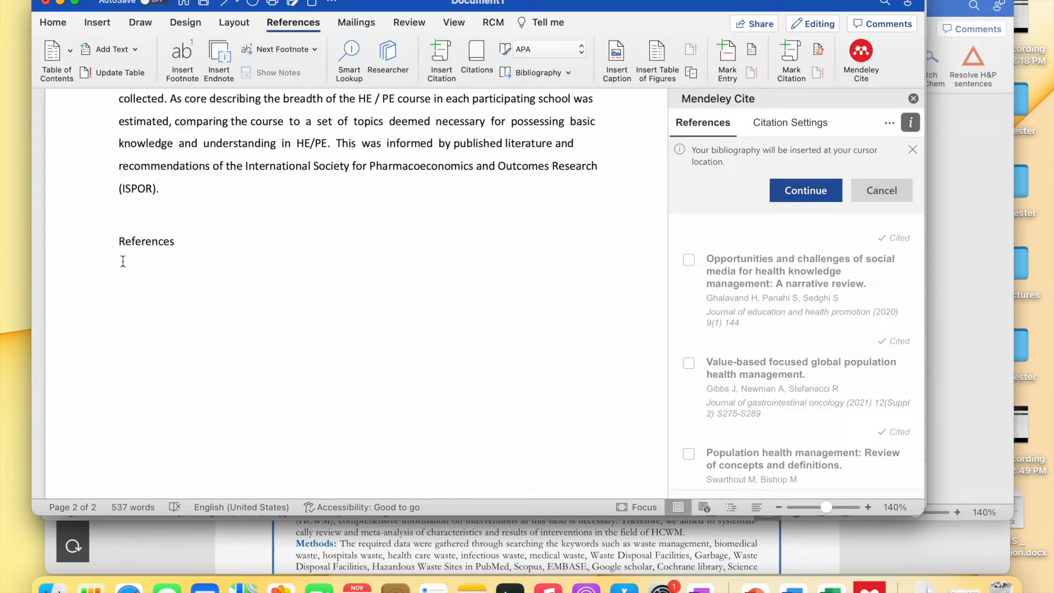
left_click(814, 190)
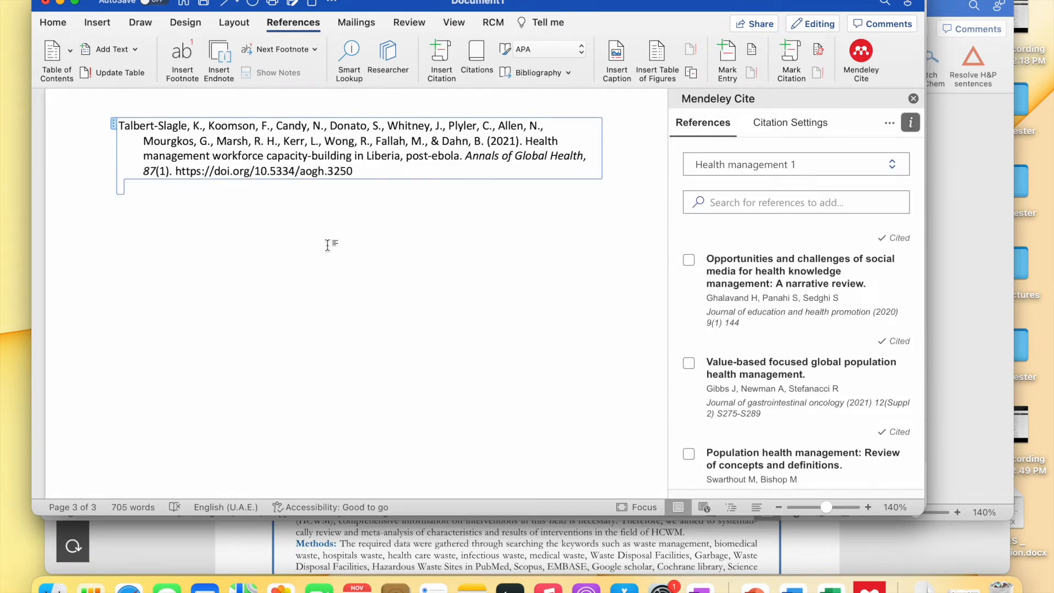
- Review the inserted APA reference list entries
scroll(328, 244, "up", 7)
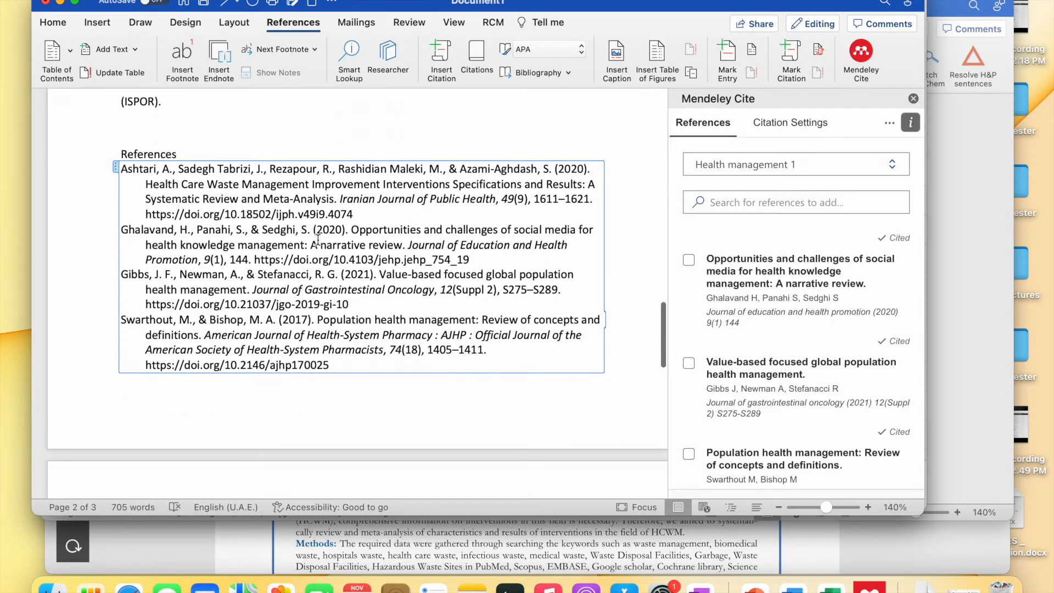
scroll(318, 240, "down", 2)
scroll(206, 328, "down", 5)
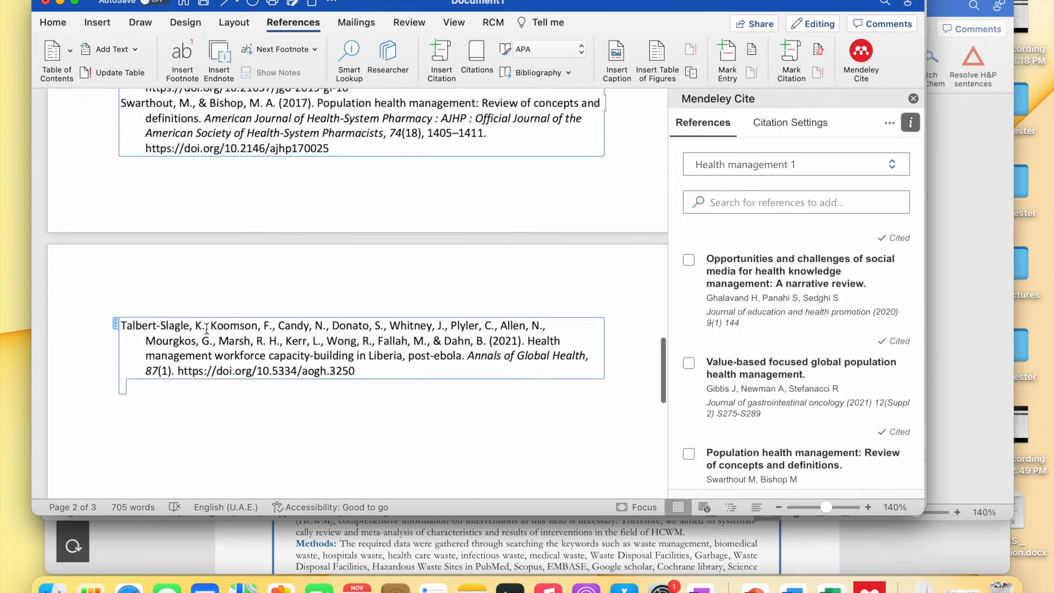
scroll(207, 328, "up", 10)
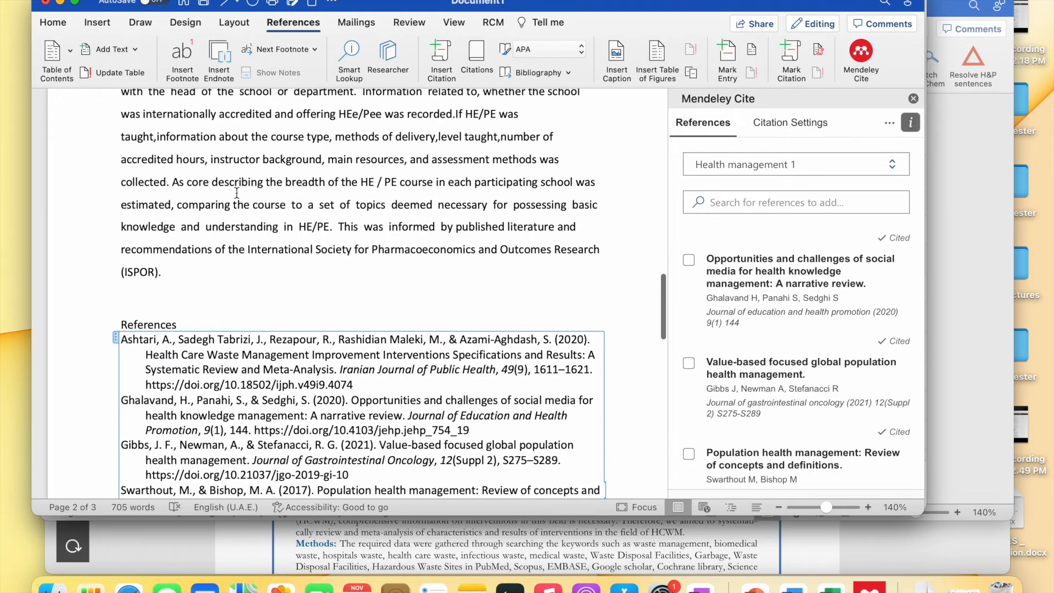
scroll(237, 193, "up", 10)
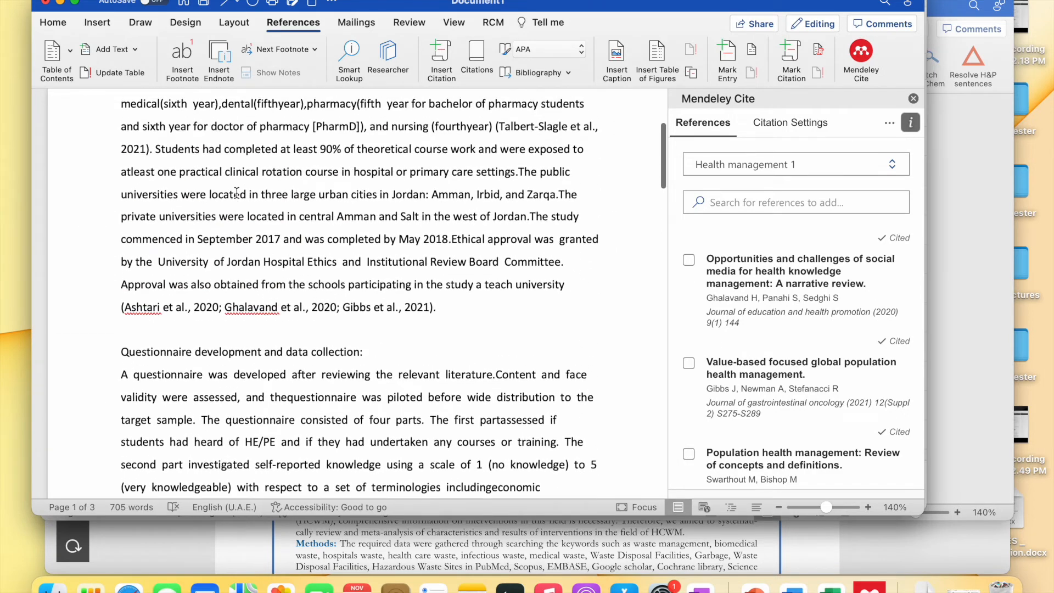
scroll(373, 300, "up", 1)
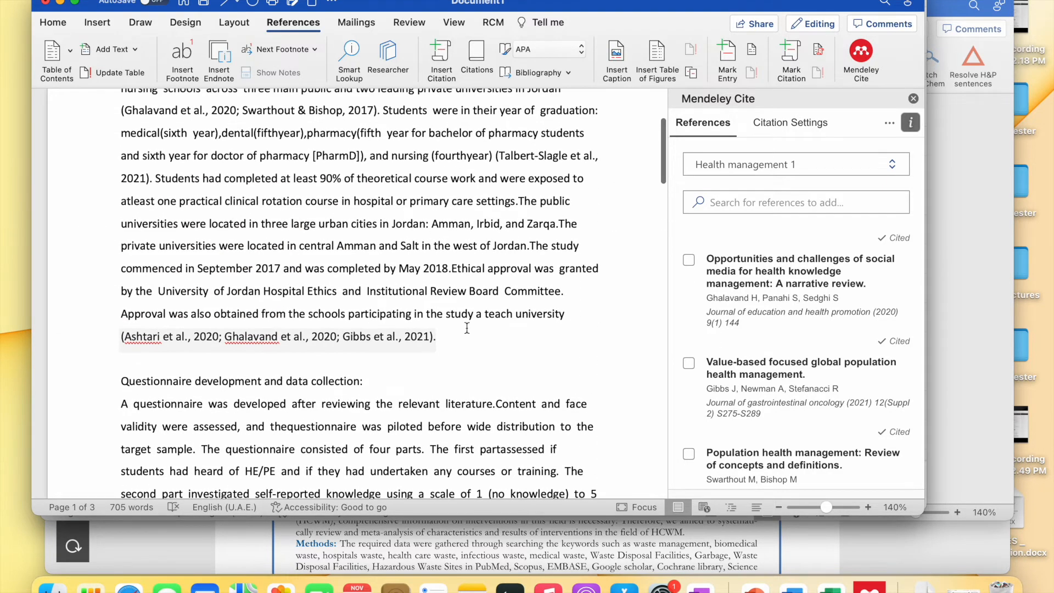
scroll(418, 327, "up", 8)
scroll(417, 263, "down", 18)
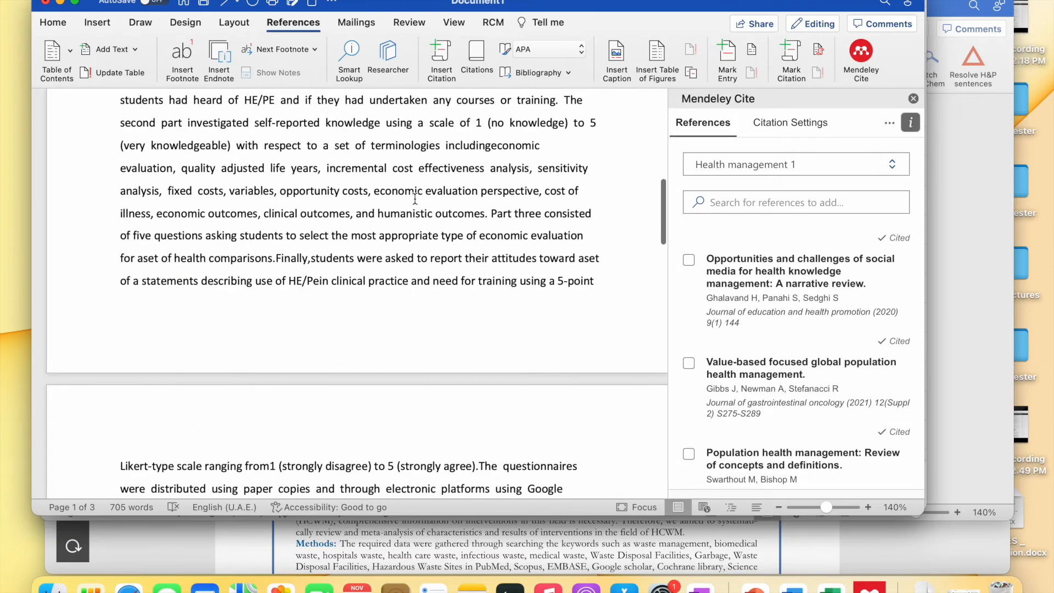
scroll(415, 198, "up", 3)
scroll(435, 221, "down", 15)
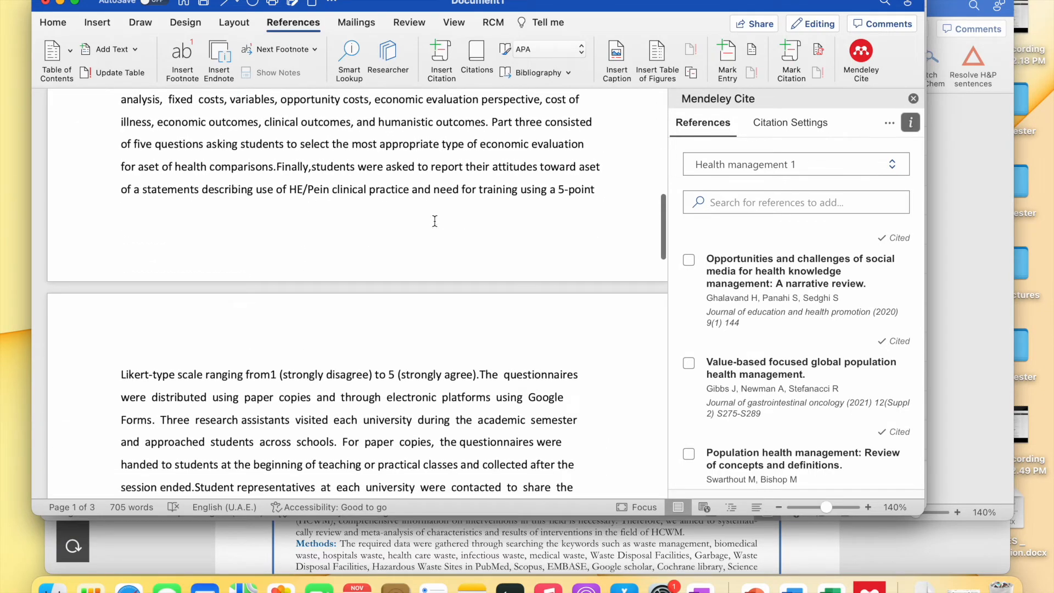
left_click(435, 221)
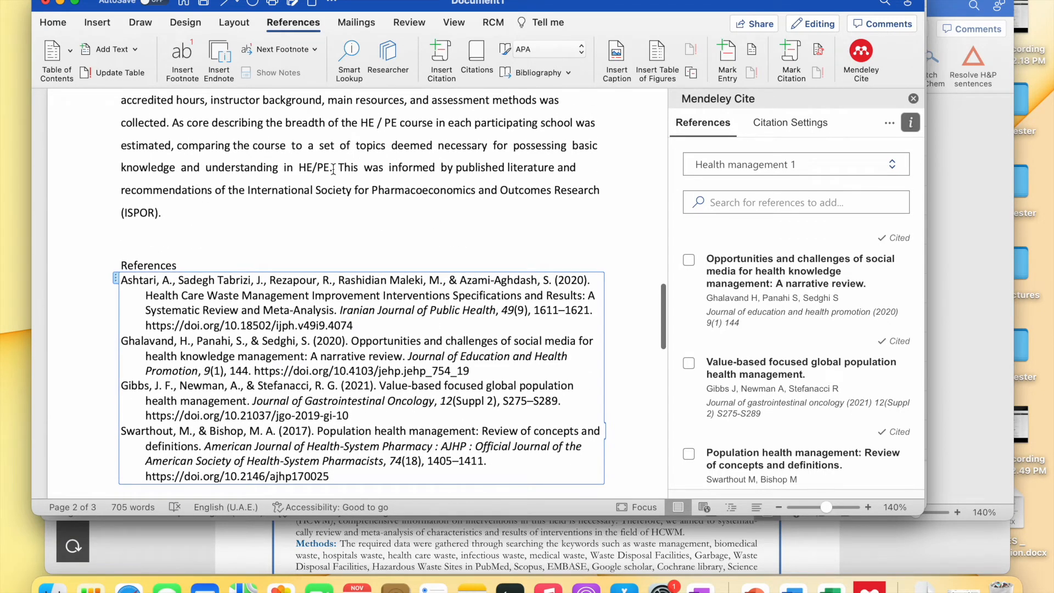
- Place the insertion point right after (ISPOR) in the methods text
scroll(334, 169, "up", 3)
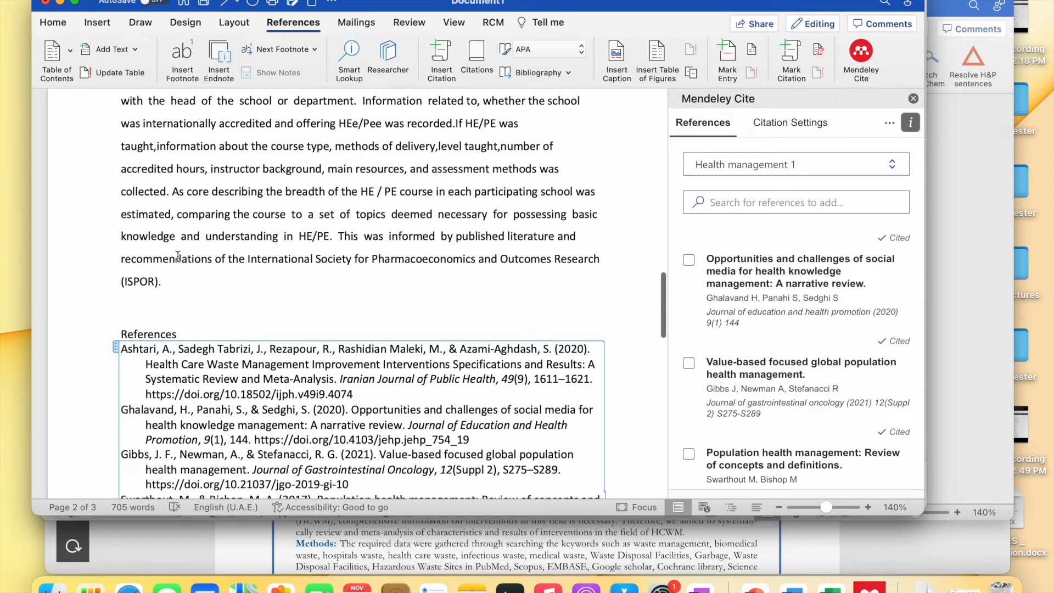
left_click(156, 286)
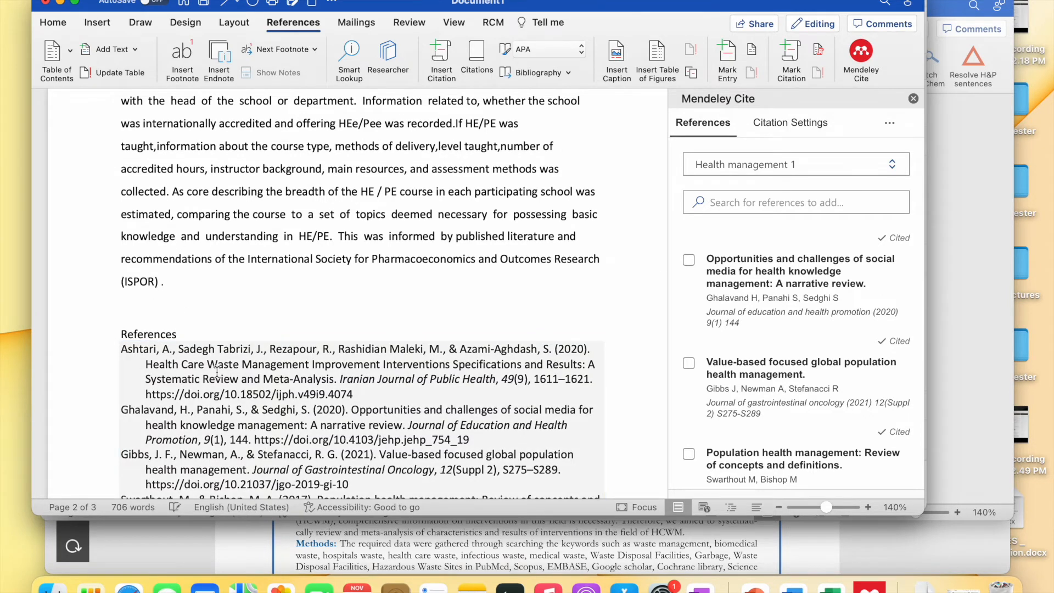
scroll(217, 372, "down", 10)
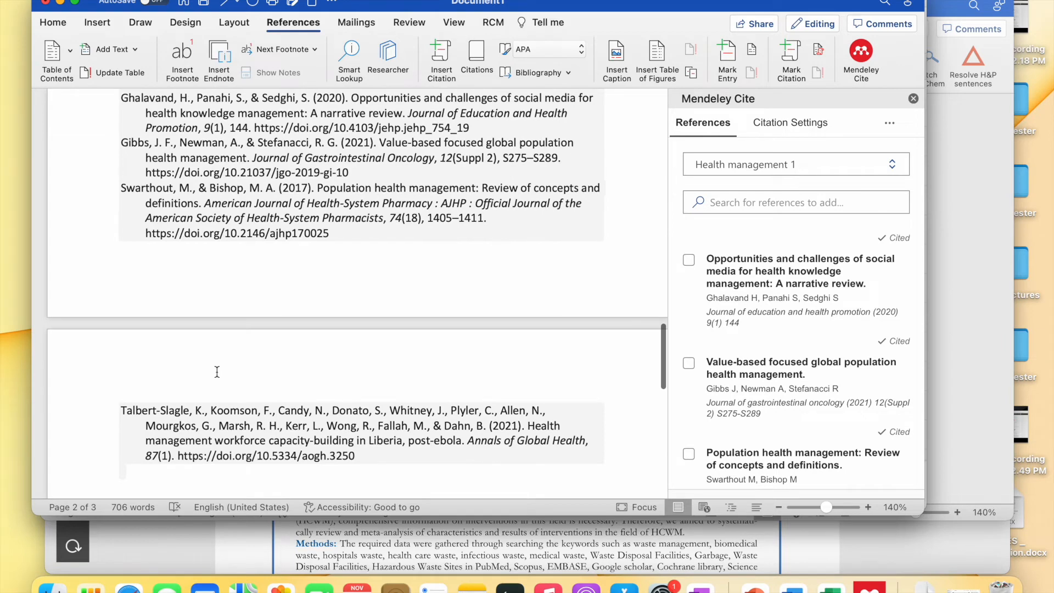
scroll(182, 181, "up", 8)
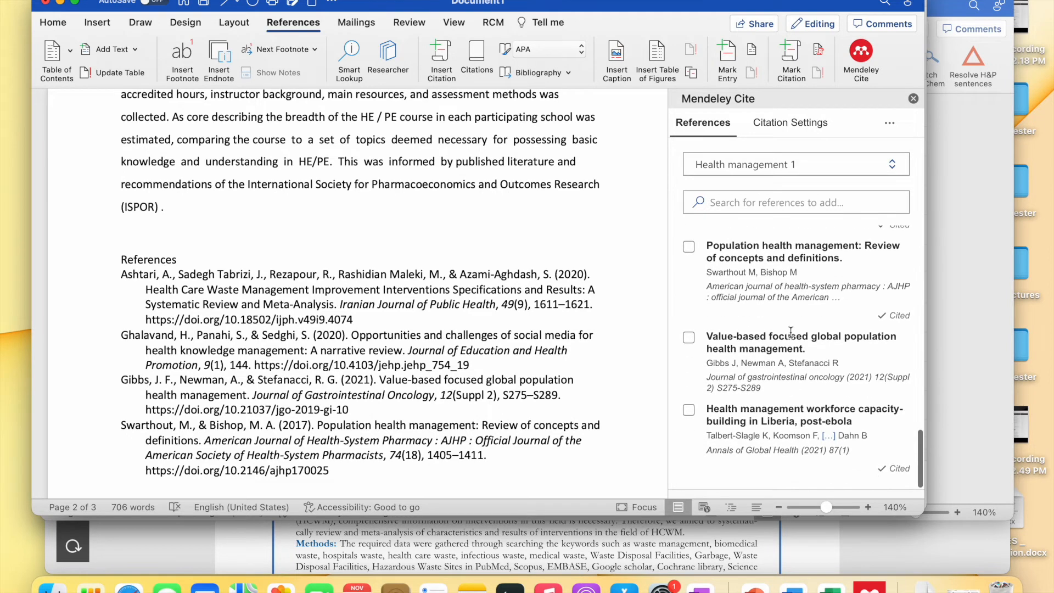
- Cite the Gibbs value-based population health article after (ISPOR) and select the duplicate Gibbs 2021a entry
left_click(689, 339)
left_click(737, 480)
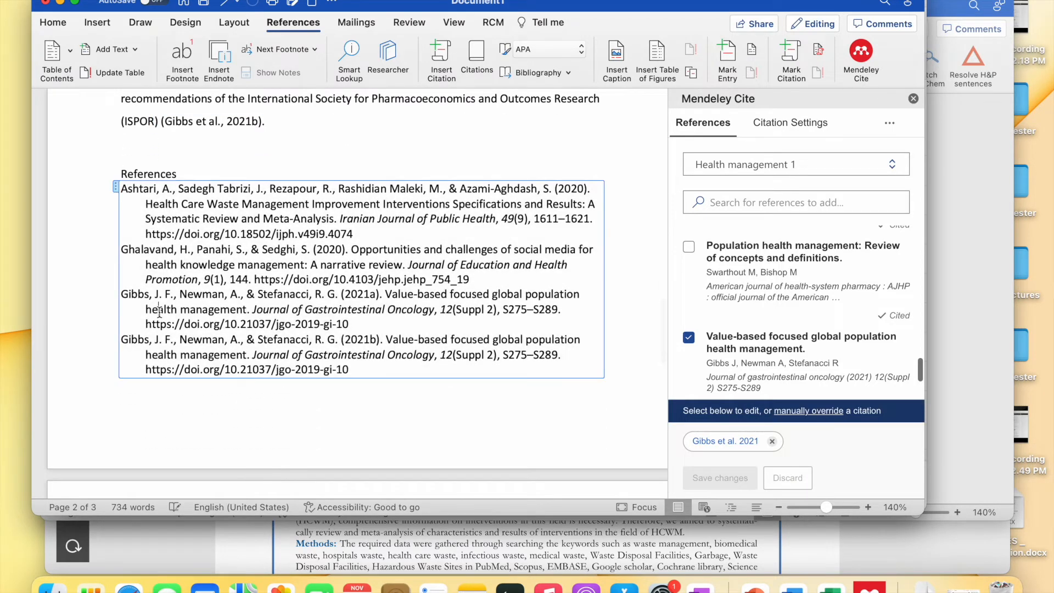
left_click(160, 311)
left_click_drag(356, 322, 125, 292)
scroll(244, 281, "up", 5)
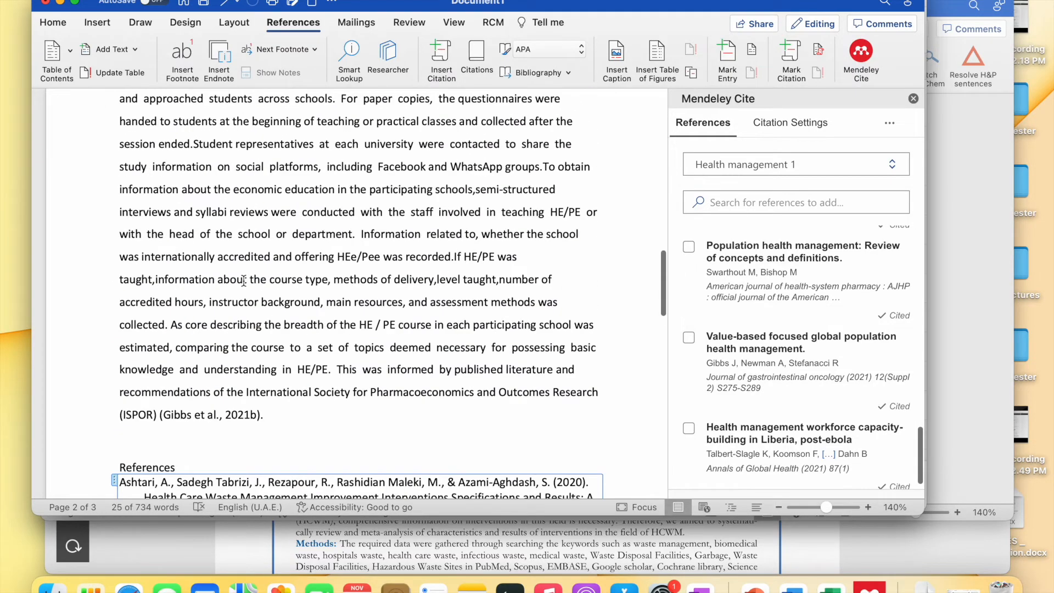
scroll(316, 372, "up", 10)
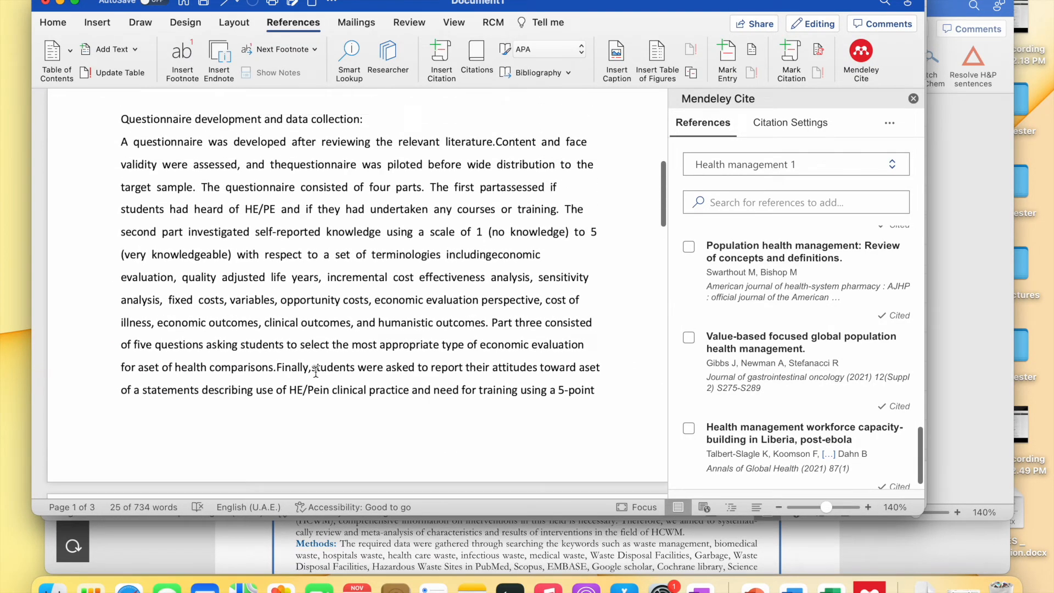
scroll(316, 373, "up", 5)
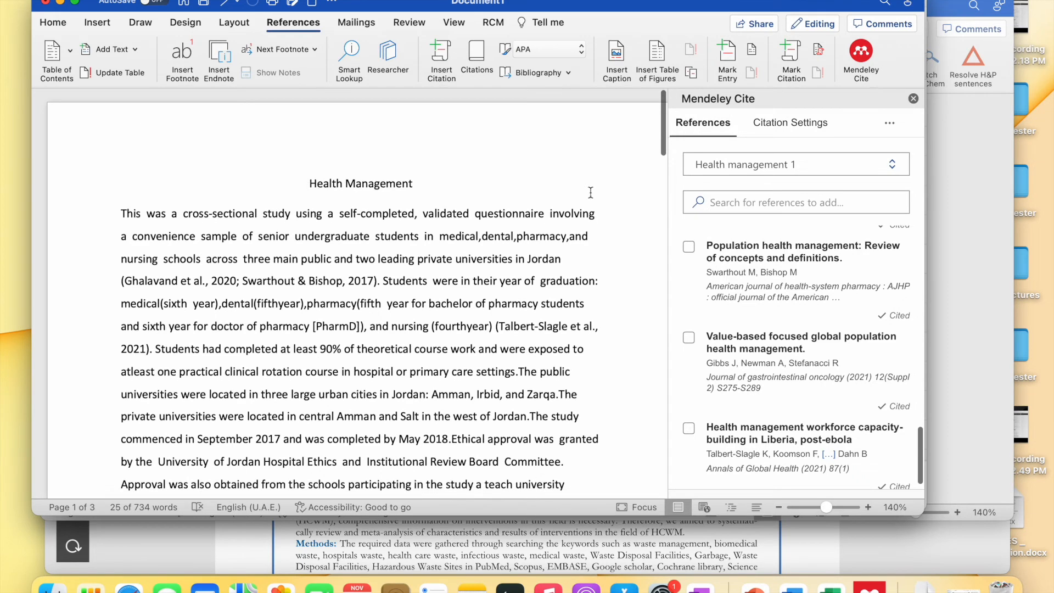
- Switch the Mendeley Cite style from APA 7th edition to Vancouver, making citations numbered like (1,2)
left_click(789, 124)
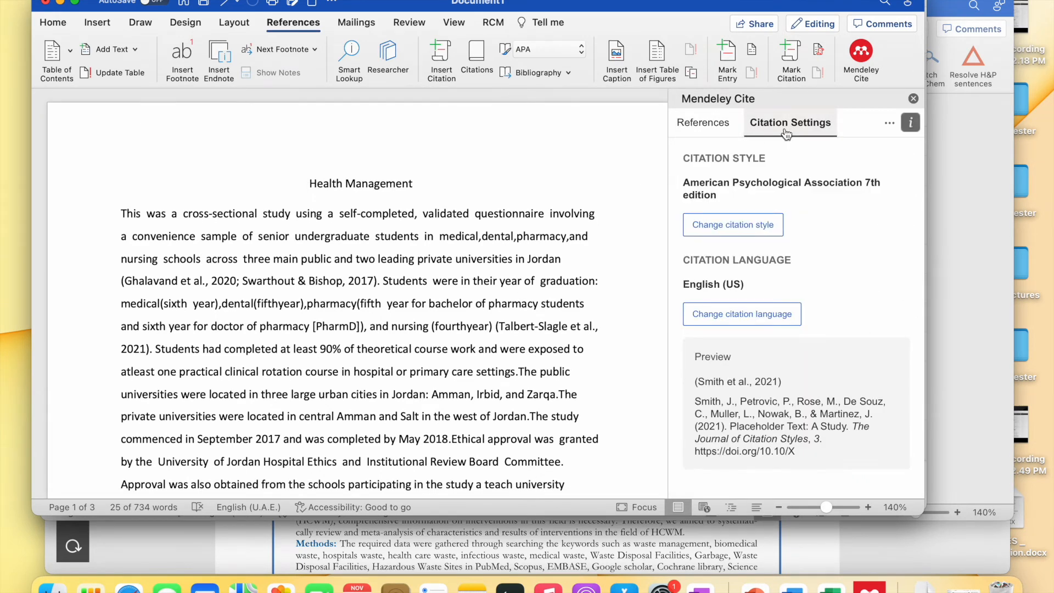
left_click(760, 234)
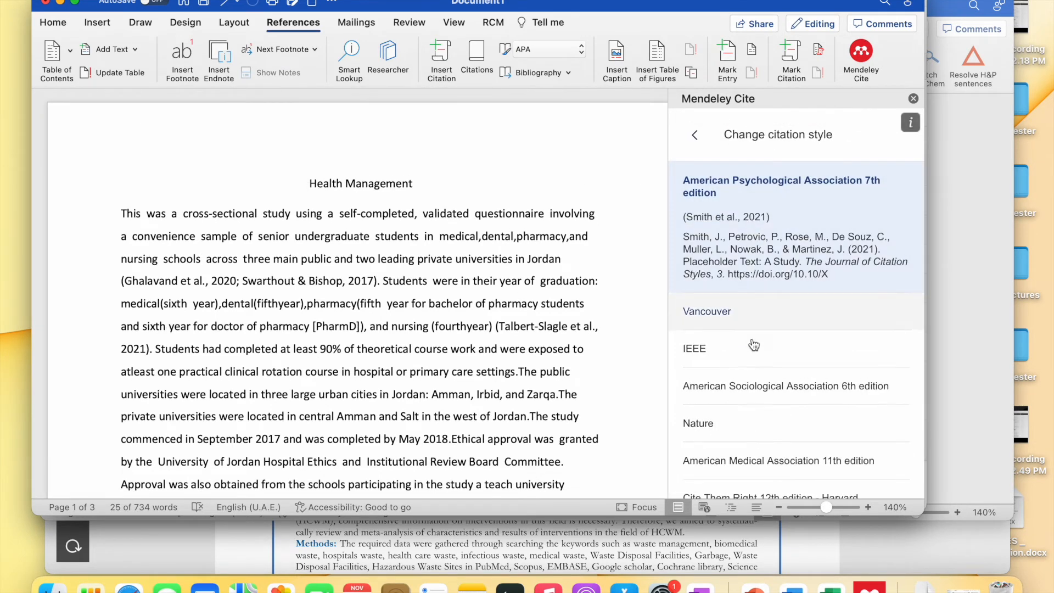
scroll(751, 292, "down", 2)
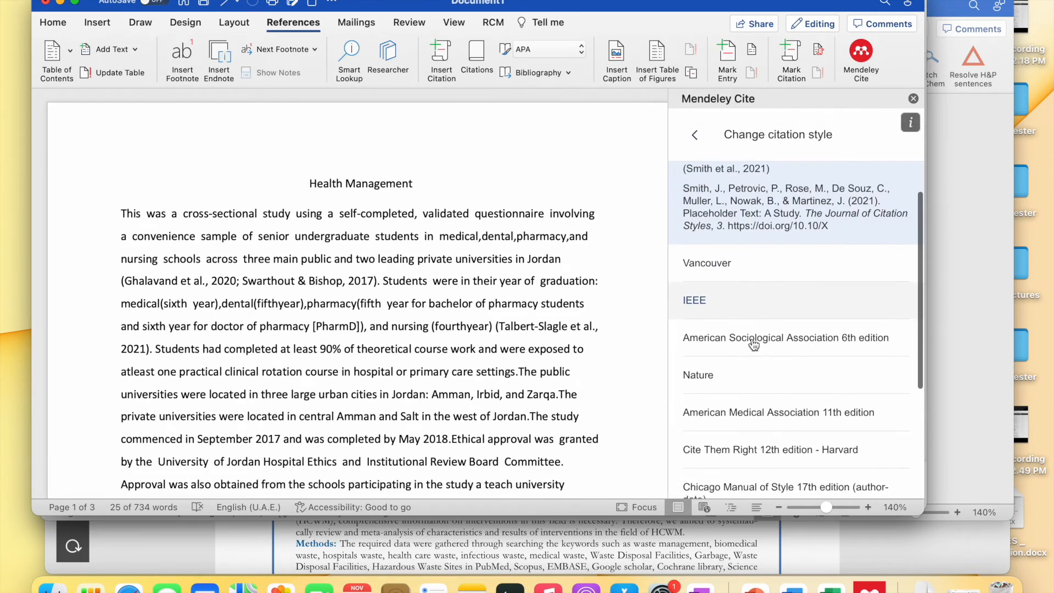
left_click(734, 267)
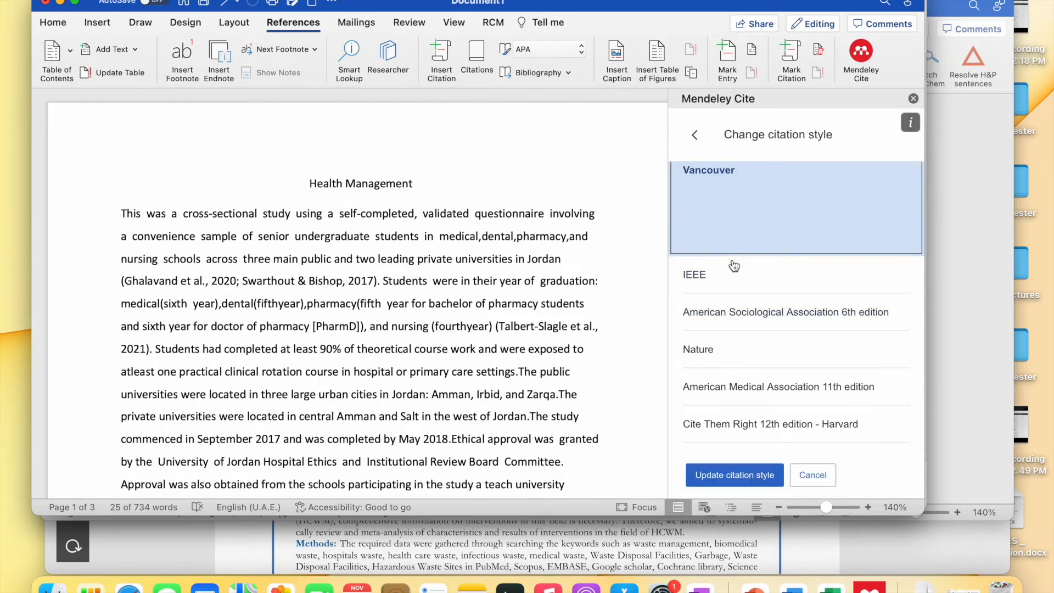
left_click(724, 478)
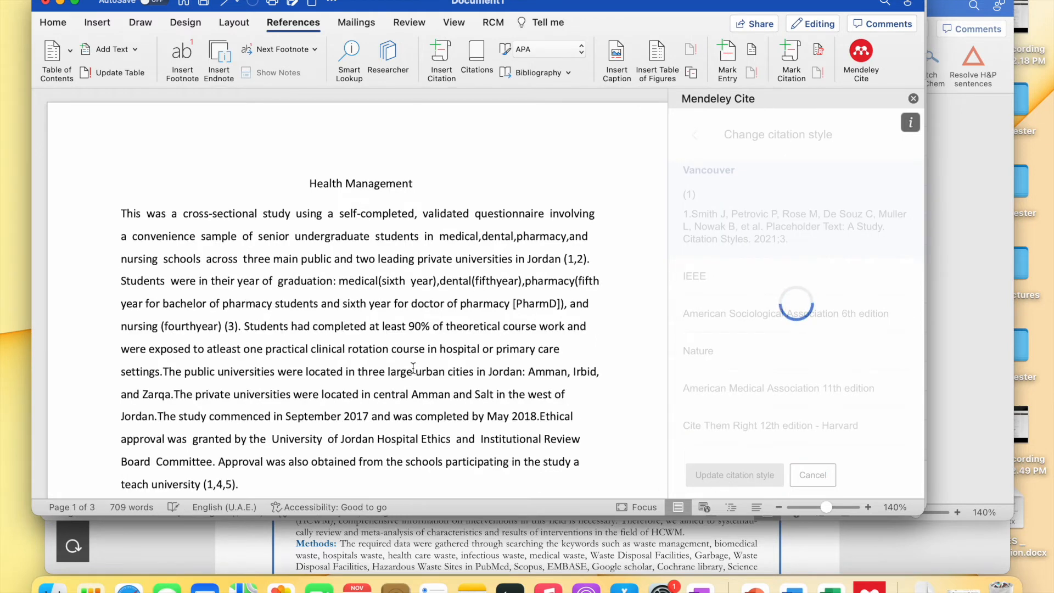
left_click(571, 259)
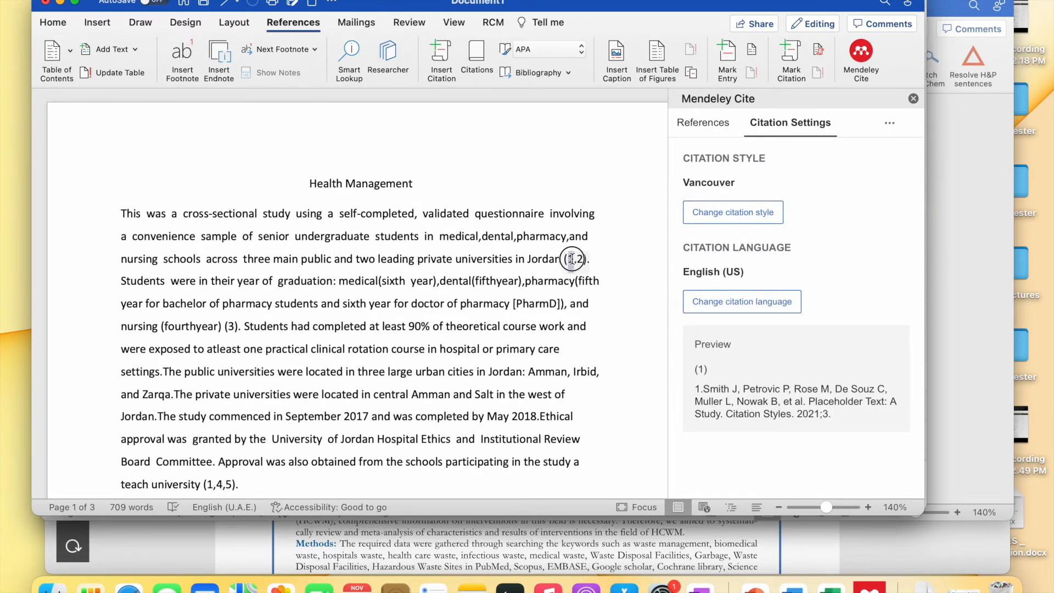
scroll(399, 369, "down", 3)
scroll(399, 370, "down", 2)
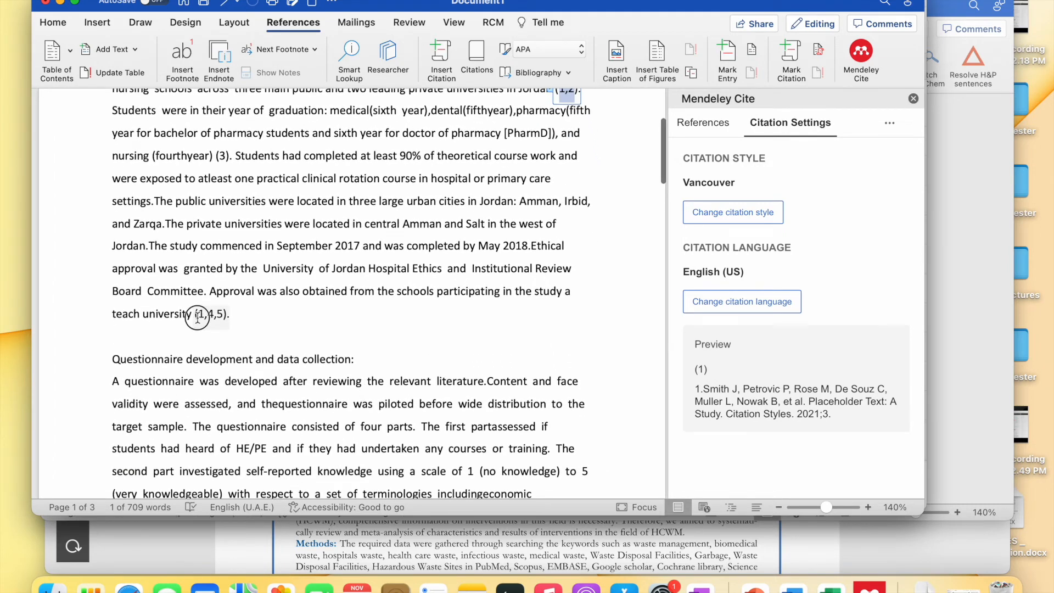
left_click(198, 317)
scroll(230, 345, "down", 10)
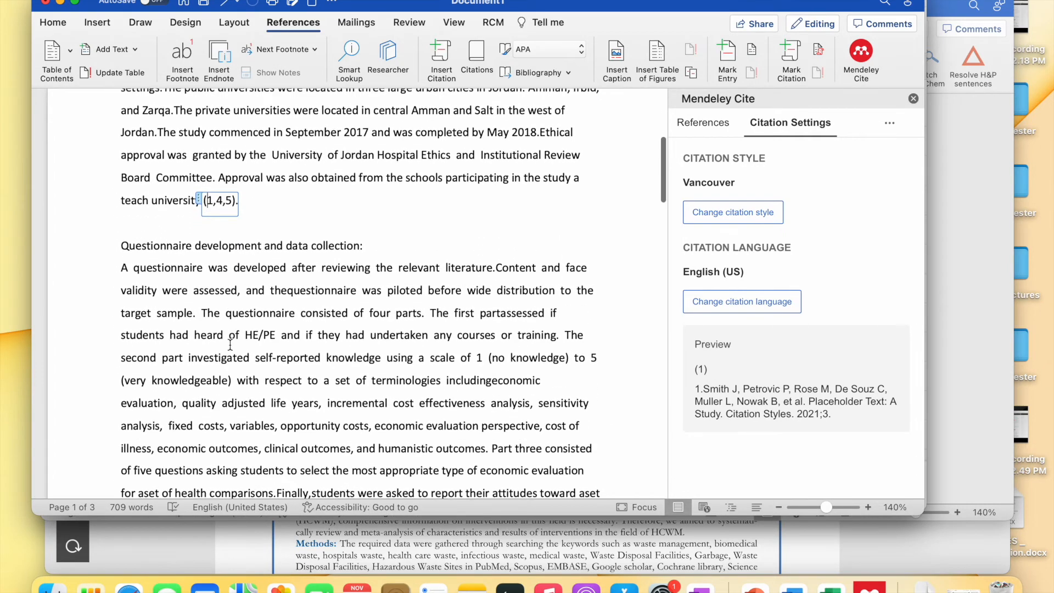
scroll(230, 345, "down", 15)
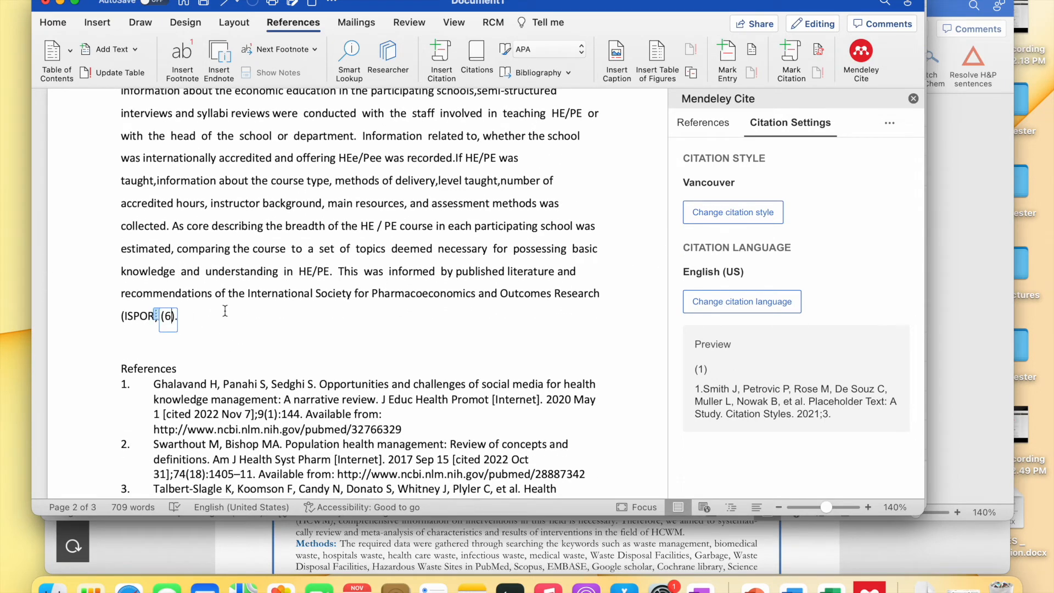
scroll(226, 311, "down", 5)
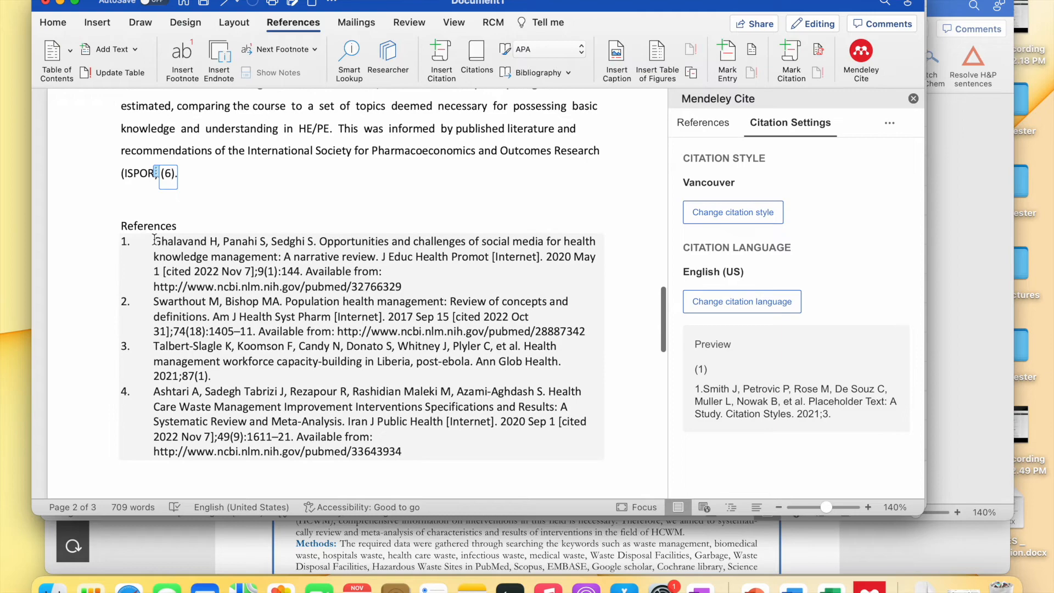
scroll(155, 239, "down", 13)
scroll(155, 241, "up", 11)
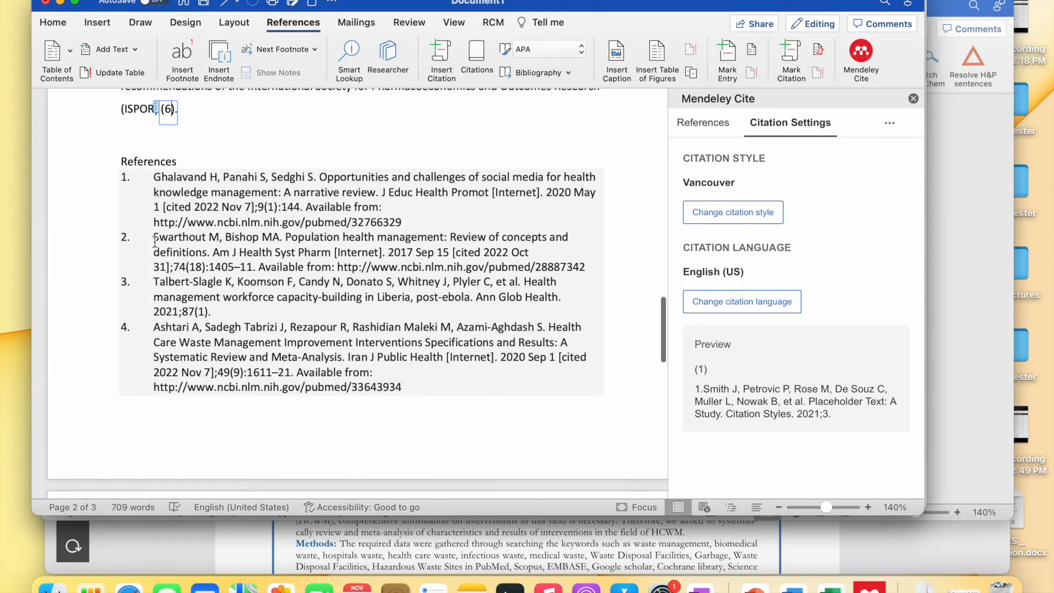
scroll(154, 242, "up", 5)
scroll(155, 240, "up", 5)
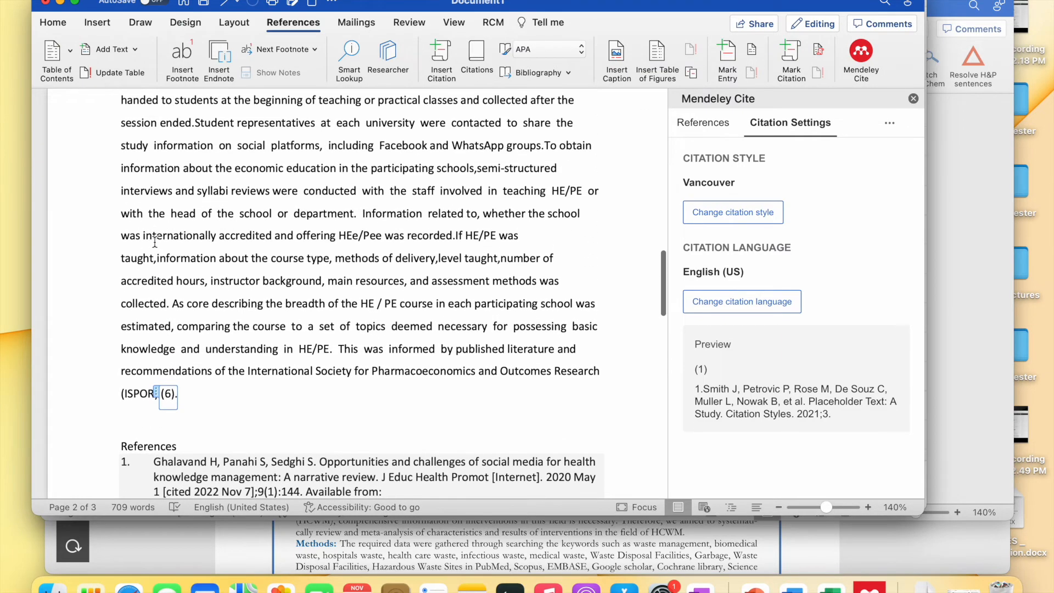
scroll(167, 286, "down", 9)
scroll(171, 264, "up", 4)
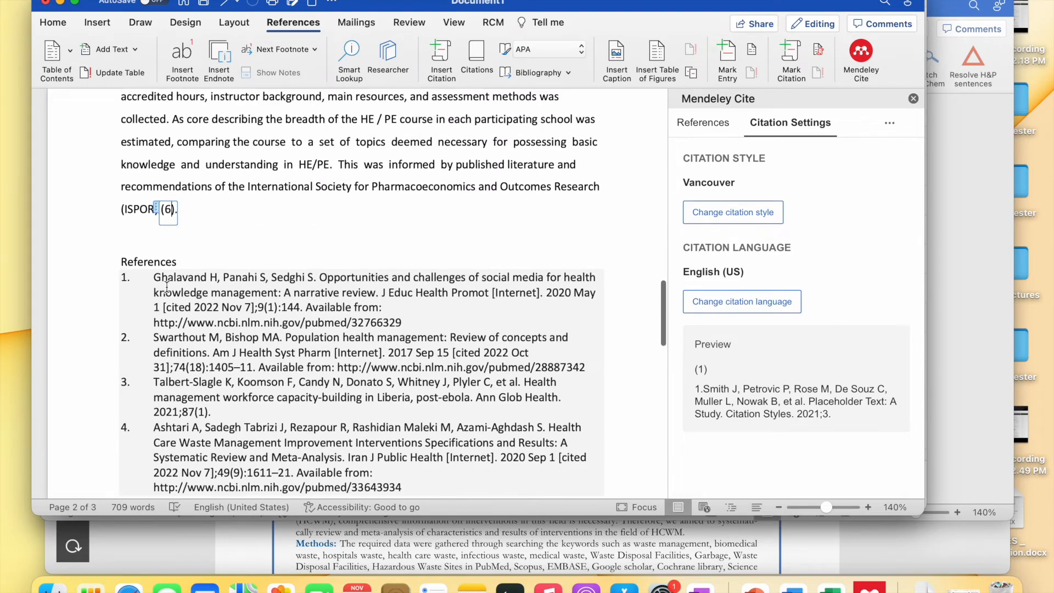
scroll(180, 225, "down", 2)
scroll(180, 225, "down", 13)
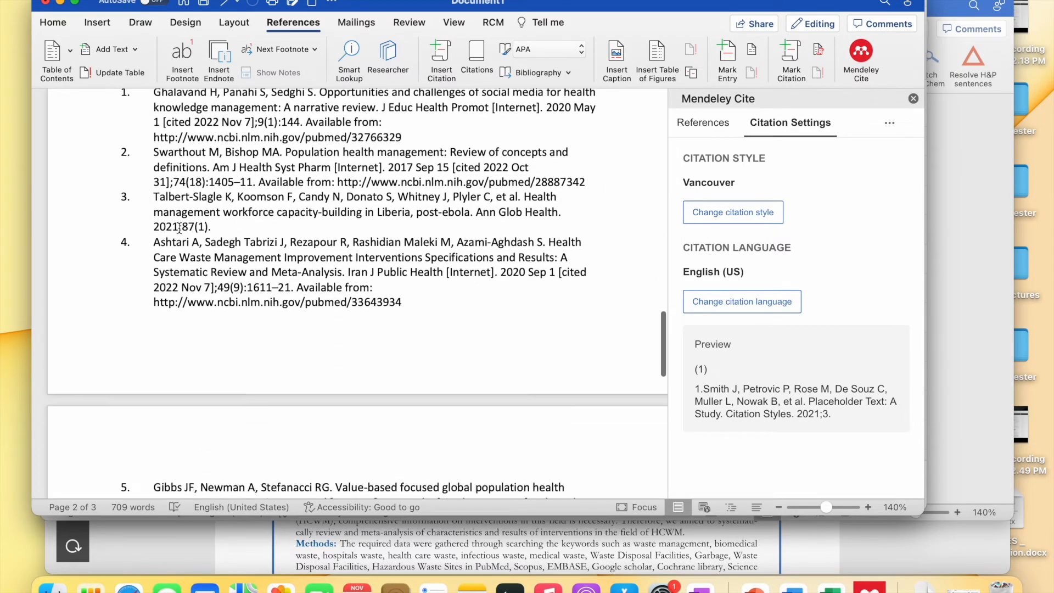
scroll(179, 227, "up", 11)
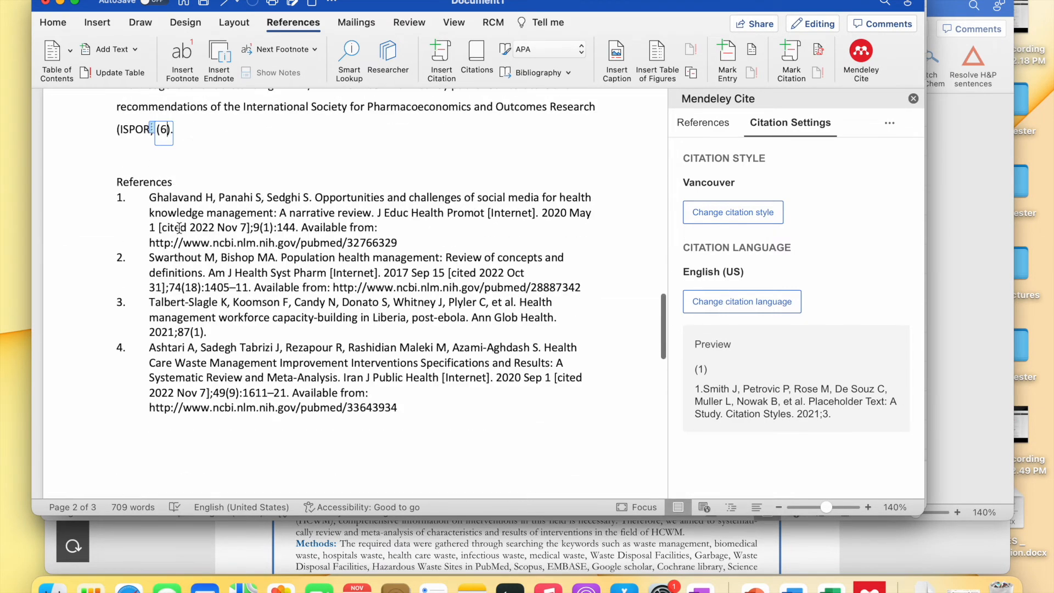
scroll(187, 217, "up", 1)
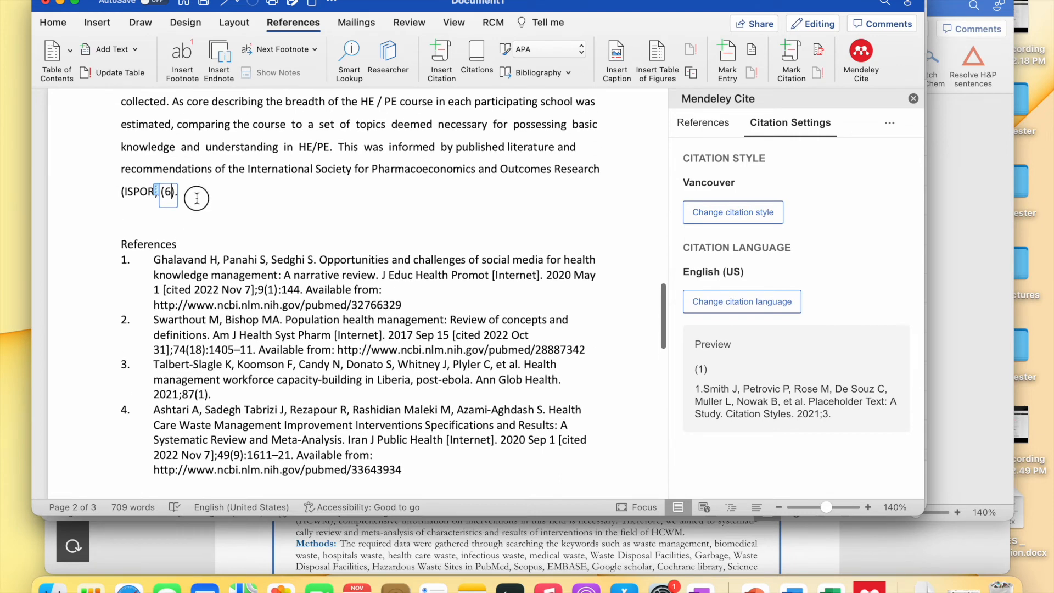
- Delete the ISPOR recommendations sentence together with its (6) citation
left_click_drag(198, 198, 333, 150)
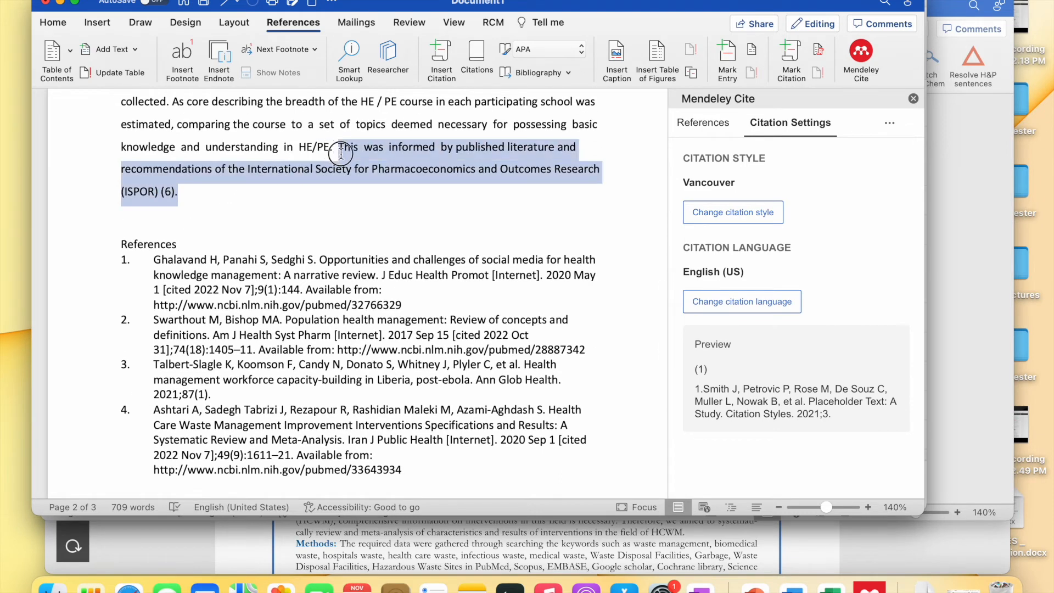
key("BackSpace")
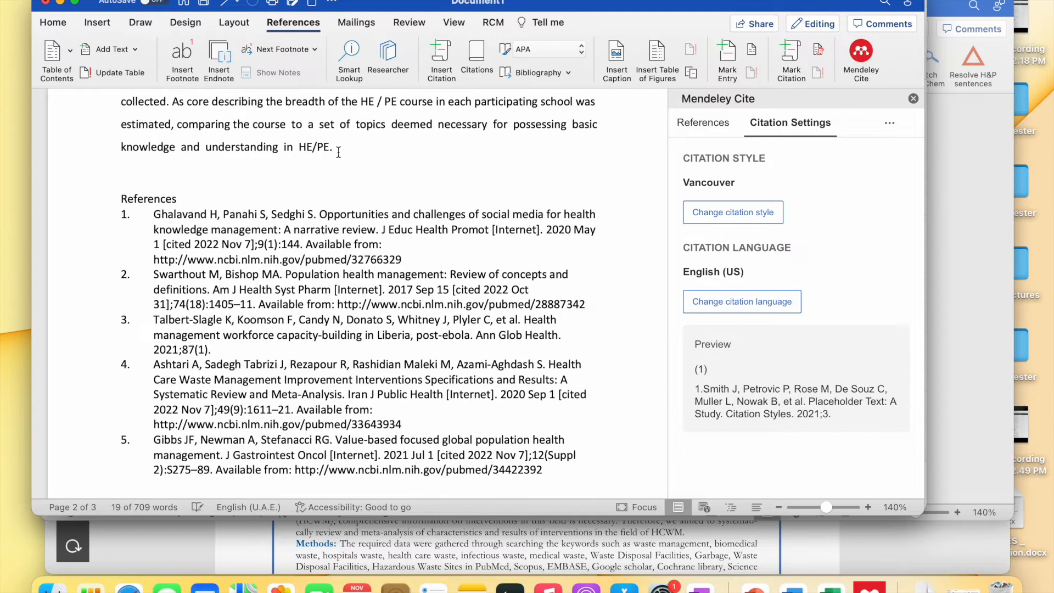
scroll(339, 152, "down", 3)
scroll(339, 152, "down", 8)
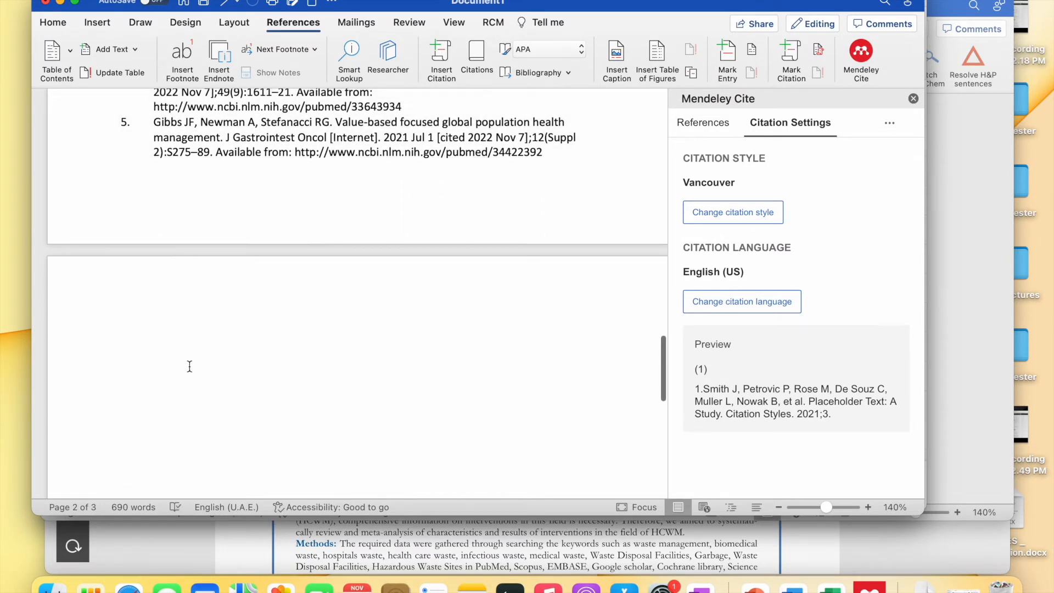
scroll(319, 201, "up", 10)
scroll(320, 202, "up", 15)
scroll(320, 202, "up", 1)
scroll(320, 201, "down", 10)
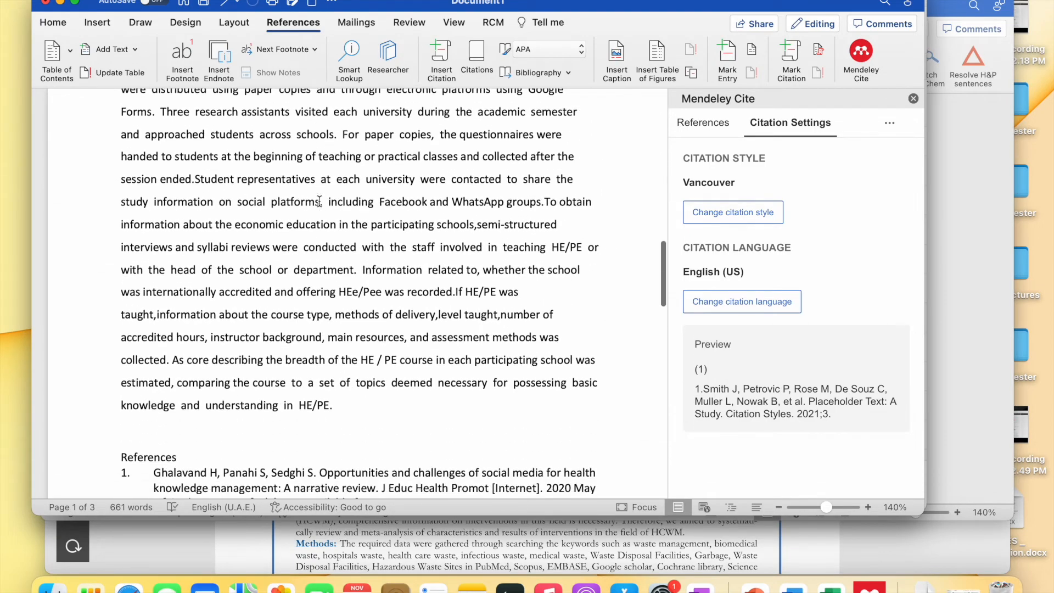
scroll(320, 202, "down", 5)
- Remove the clause about medical, dental, pharmacy and nursing schools in Jordan and its (1,2) citation
left_click(163, 335)
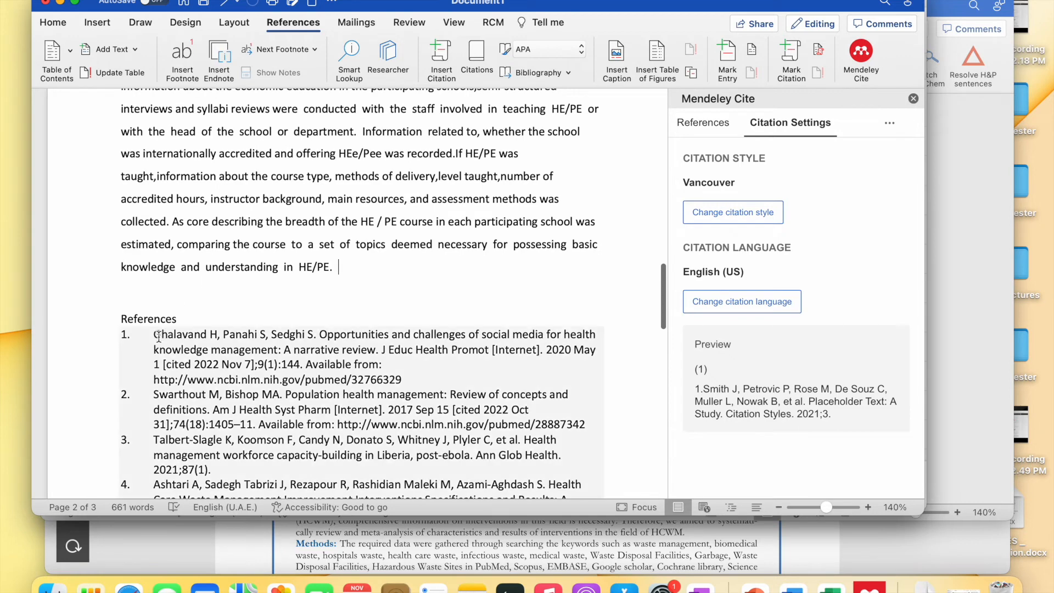
left_click_drag(158, 336, 202, 336)
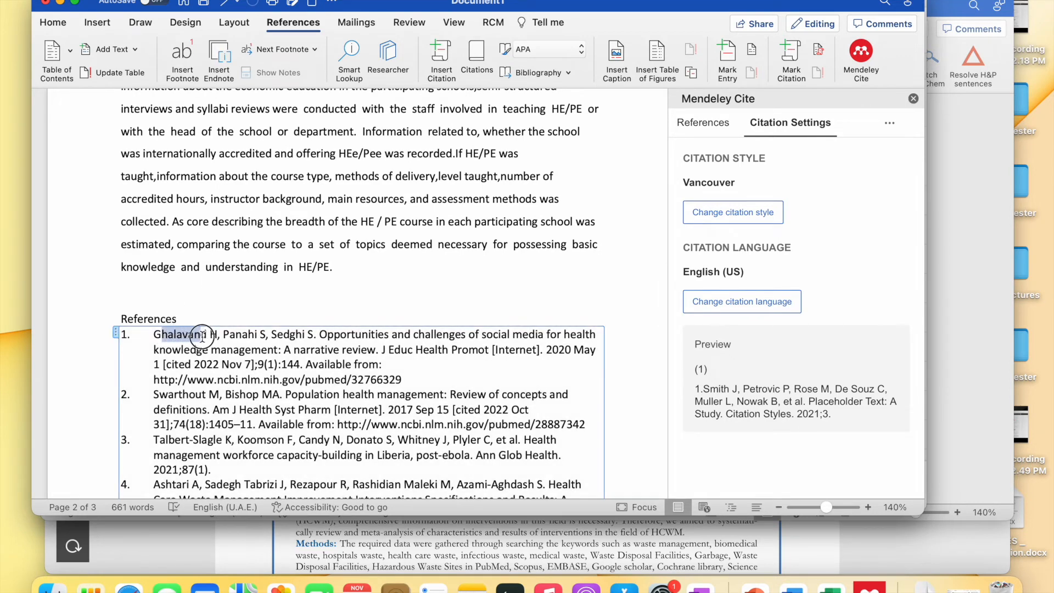
scroll(309, 188, "up", 15)
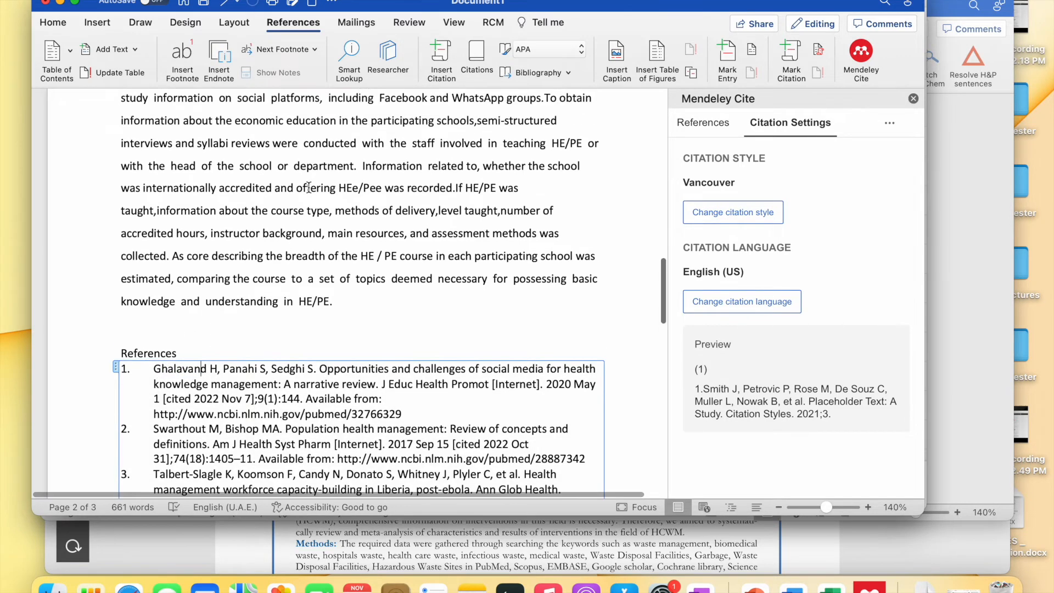
scroll(309, 187, "up", 5)
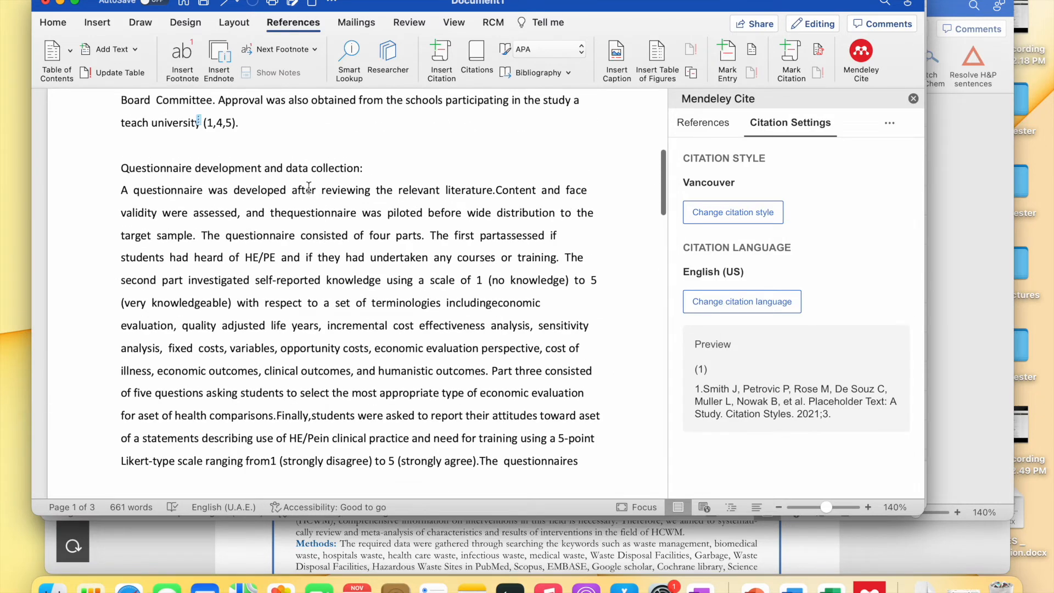
scroll(310, 188, "up", 2)
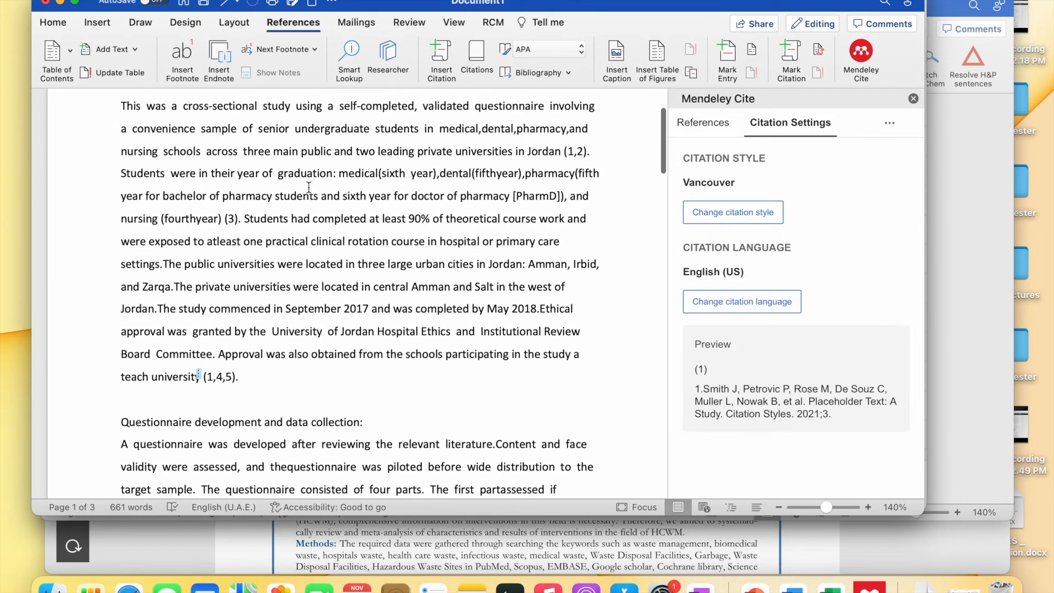
scroll(324, 251, "up", 3)
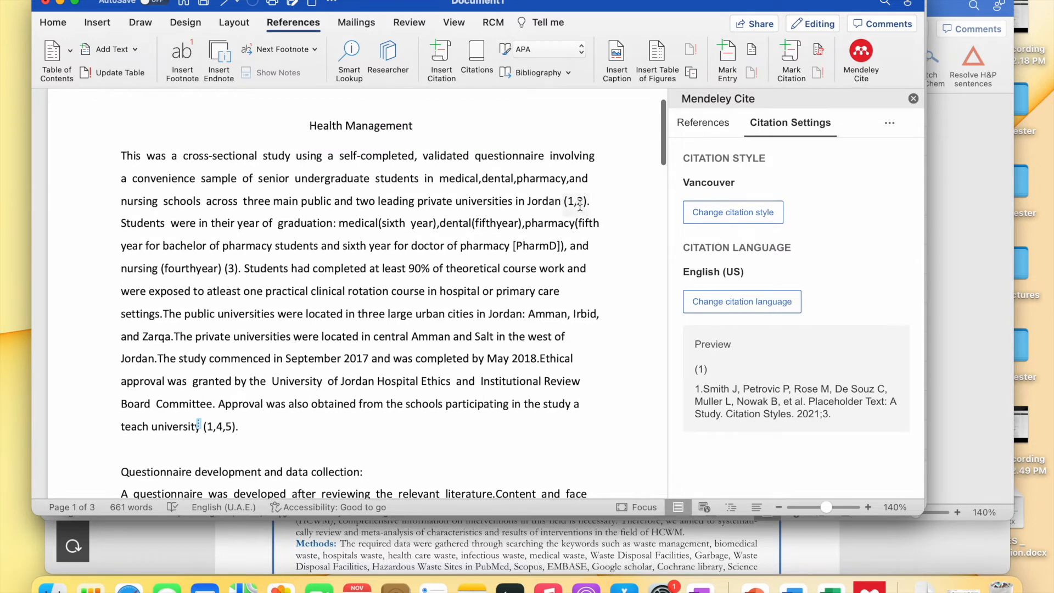
left_click_drag(593, 205, 428, 187)
key("BackSpace")
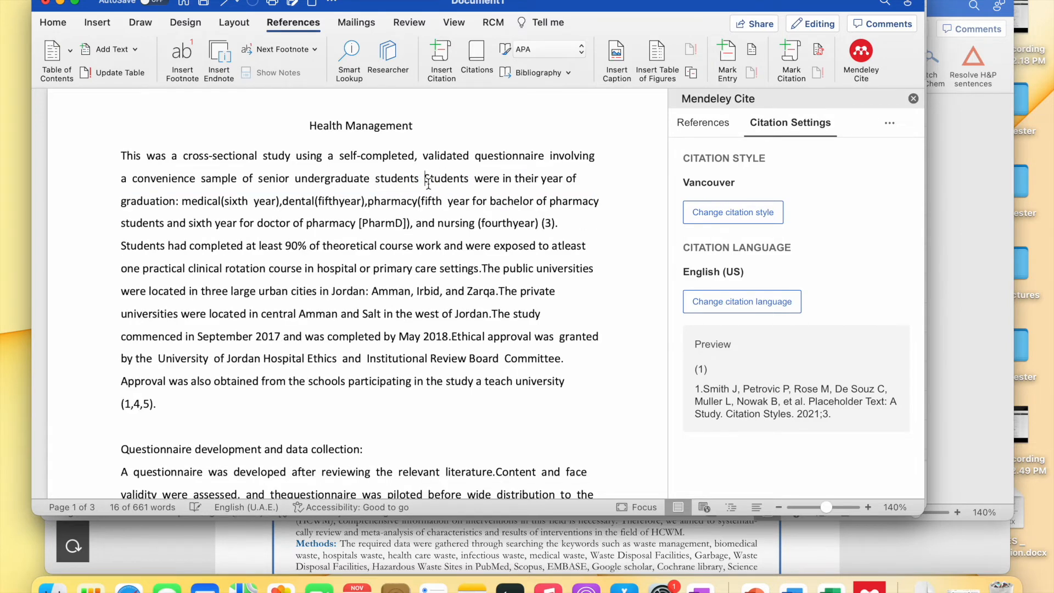
- Select the Talbert-Slagle entry, now first in the Vancouver References list
scroll(341, 272, "down", 4)
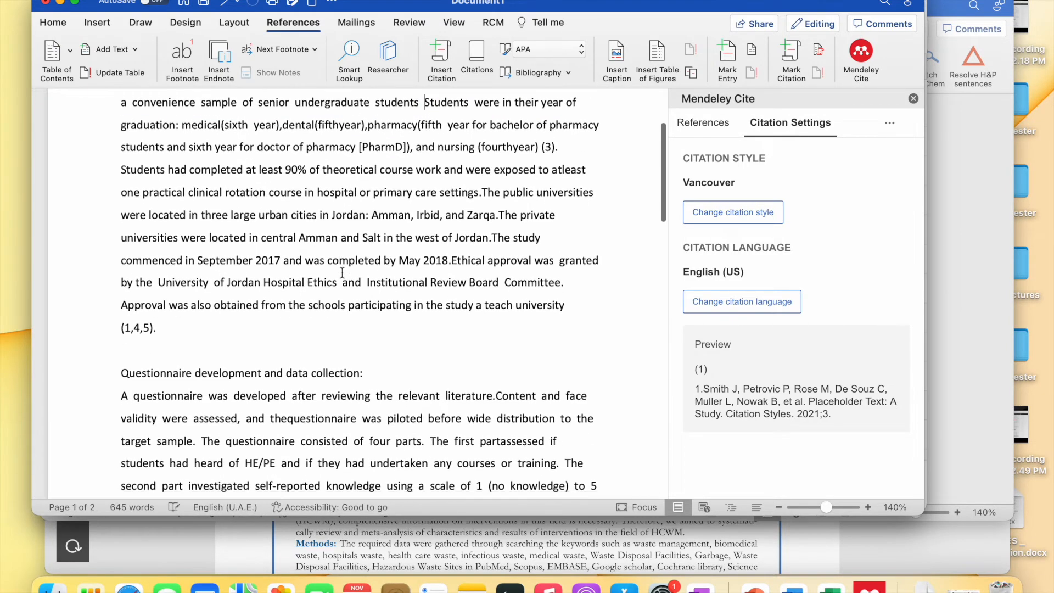
scroll(479, 274, "up", 3)
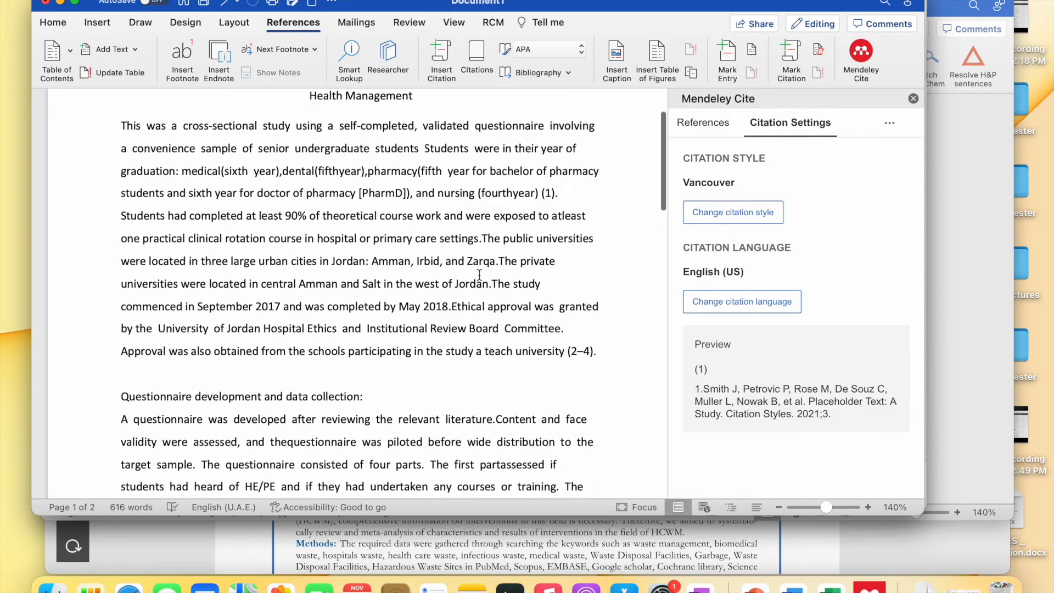
scroll(479, 275, "down", 2)
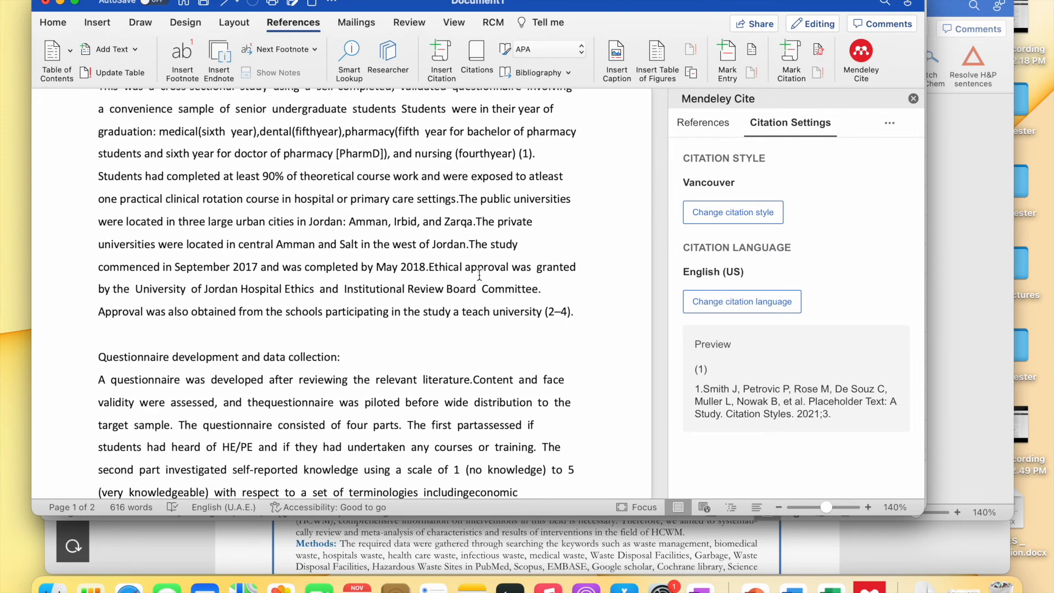
scroll(479, 274, "down", 15)
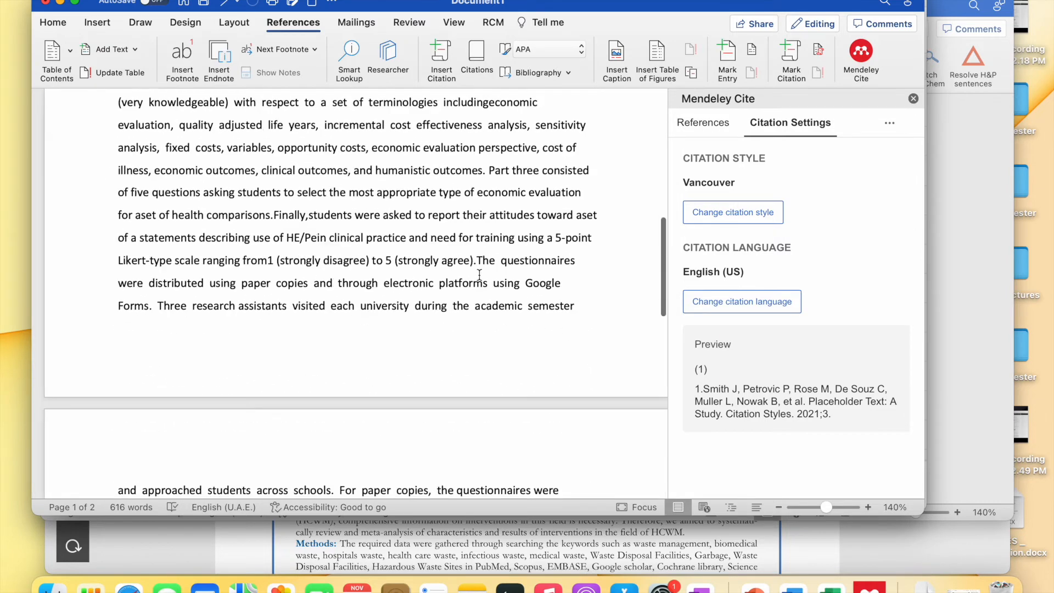
scroll(480, 274, "down", 7)
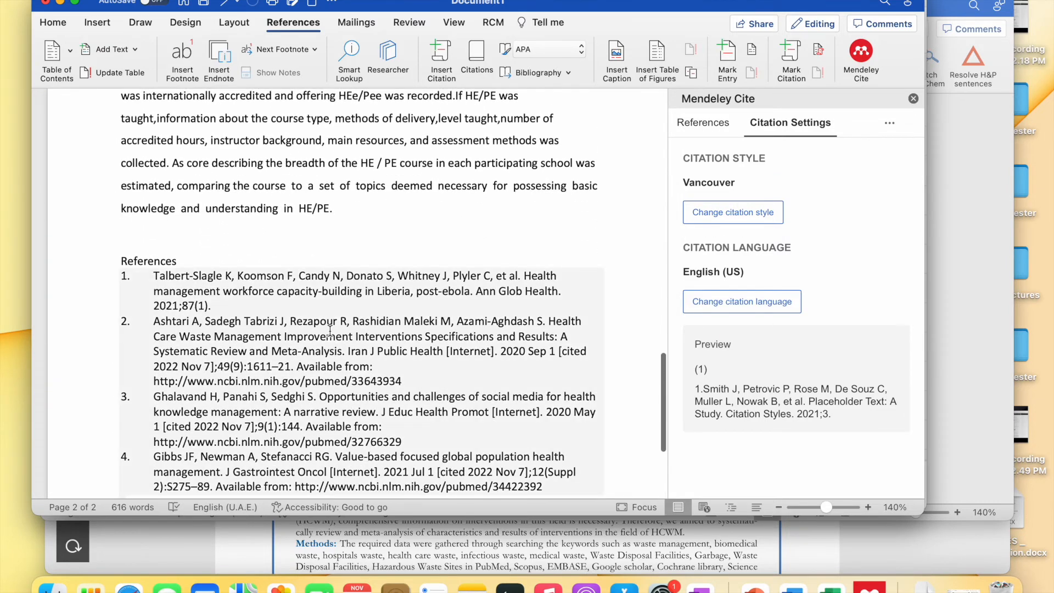
scroll(330, 330, "up", 1)
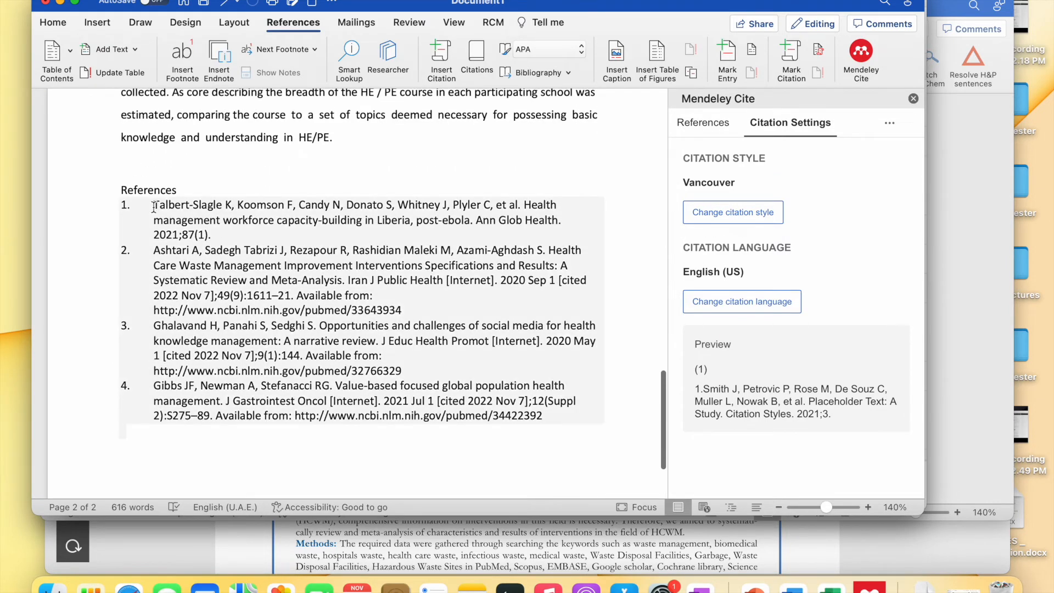
left_click_drag(153, 206, 218, 231)
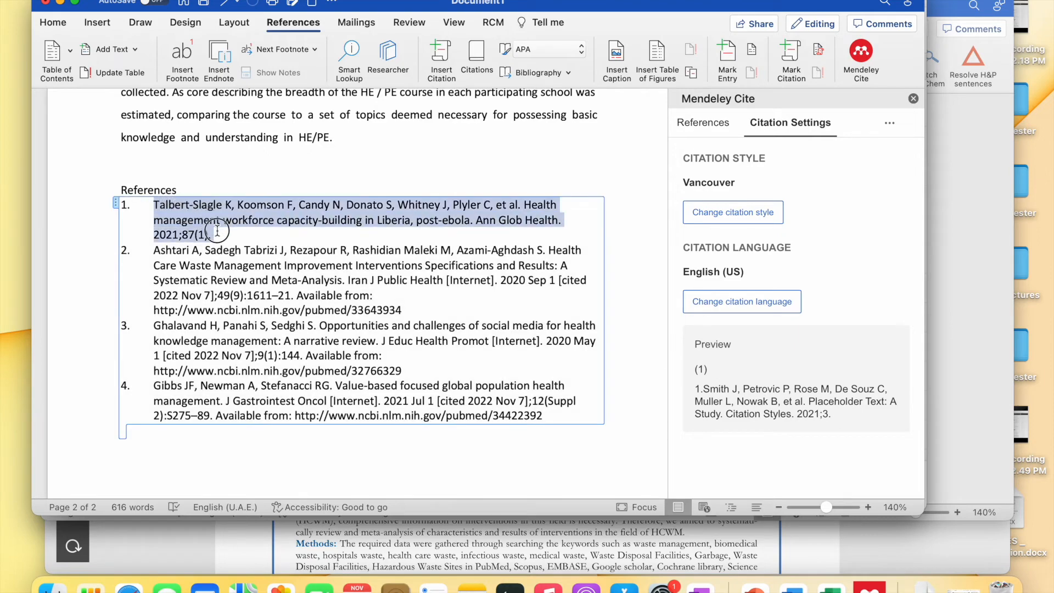
- Select the renumbered (2–4) citation in the approval sentence
scroll(217, 235, "up", 20)
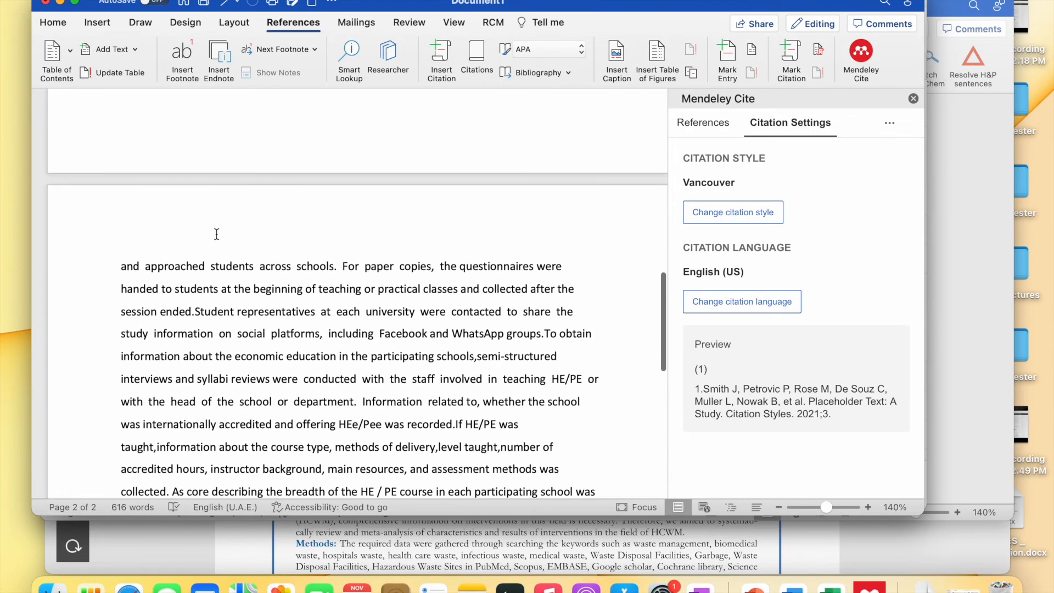
scroll(216, 234, "up", 15)
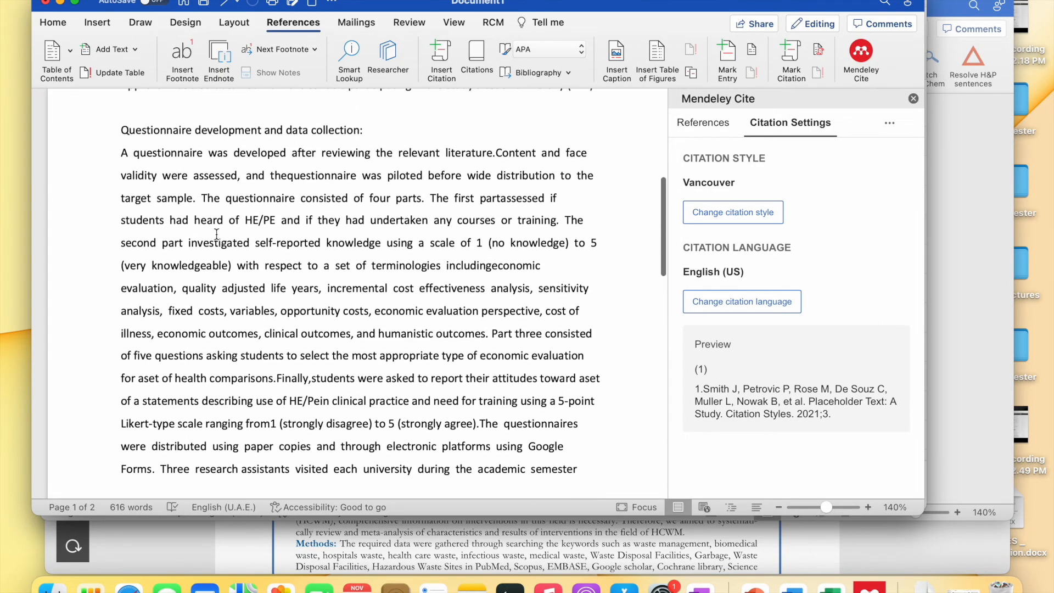
scroll(217, 234, "up", 2)
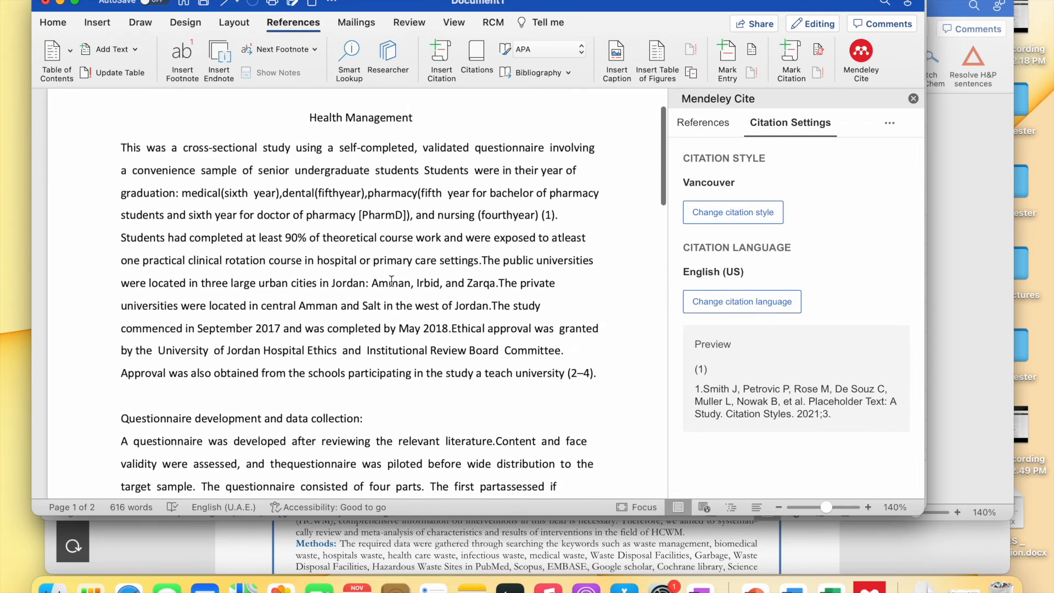
scroll(391, 281, "down", 2)
left_click(576, 305)
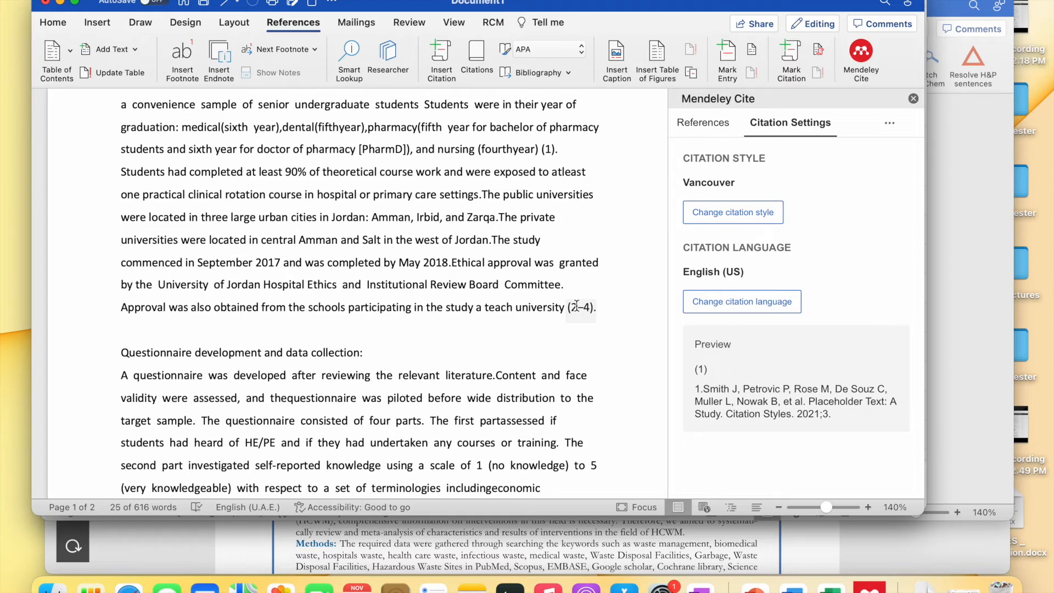
scroll(577, 305, "down", 8)
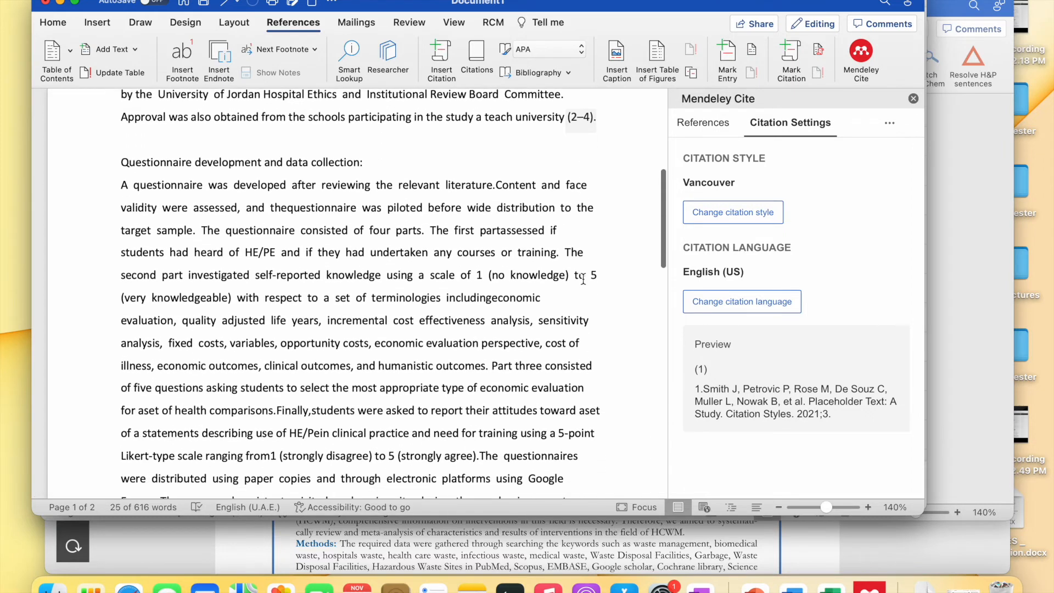
scroll(583, 279, "down", 20)
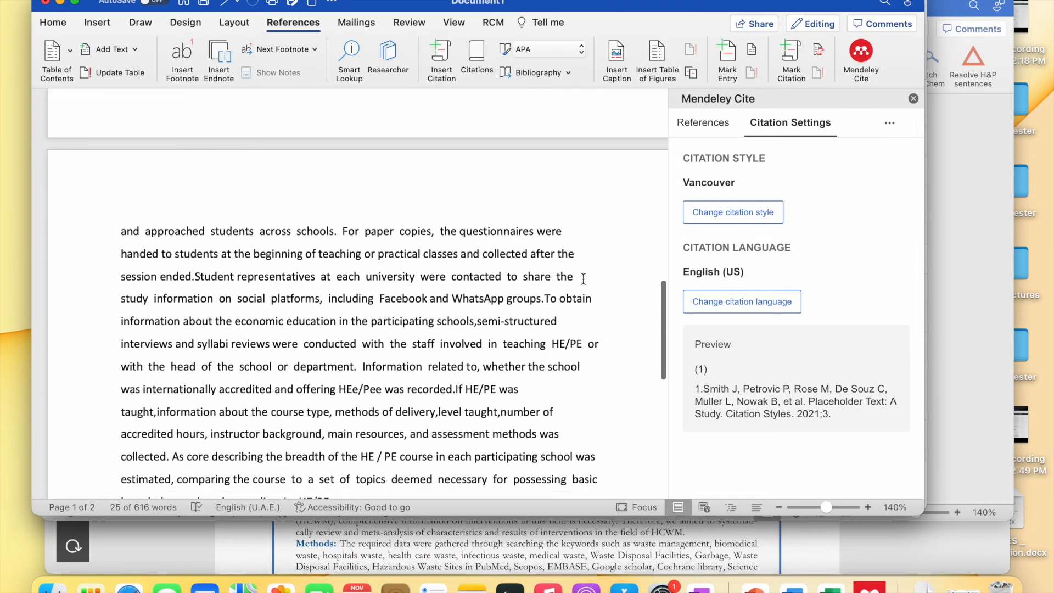
scroll(583, 279, "up", 20)
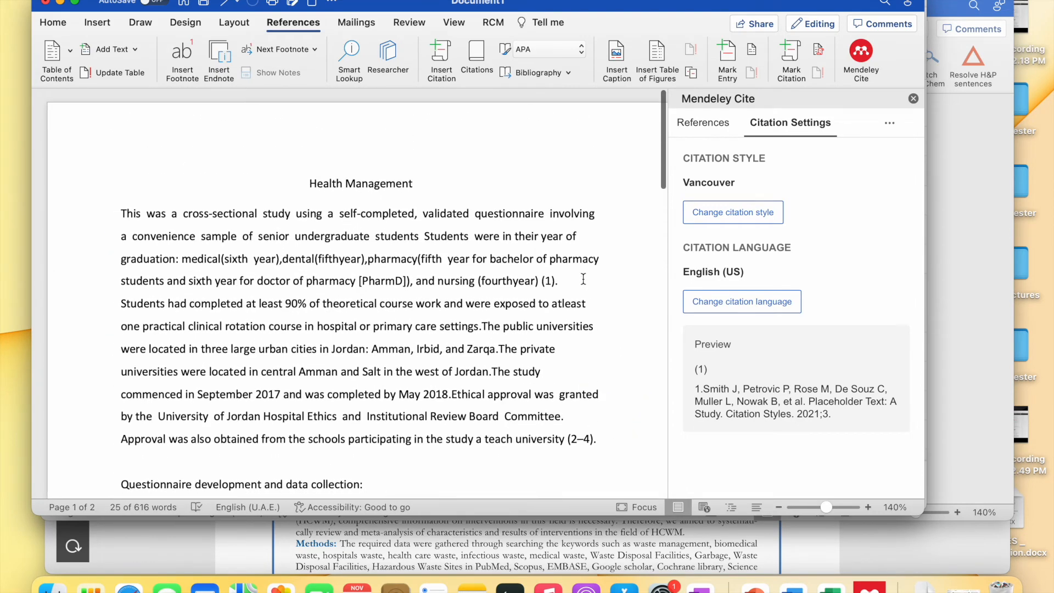
- Change the citation style back to American Psychological Association 7th edition
left_click(733, 212)
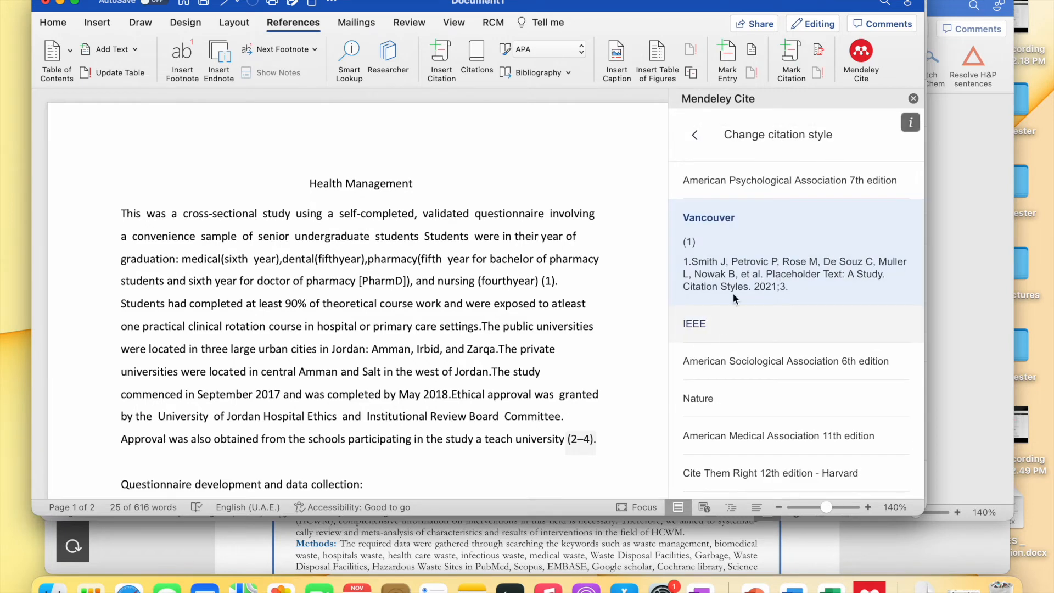
left_click(771, 178)
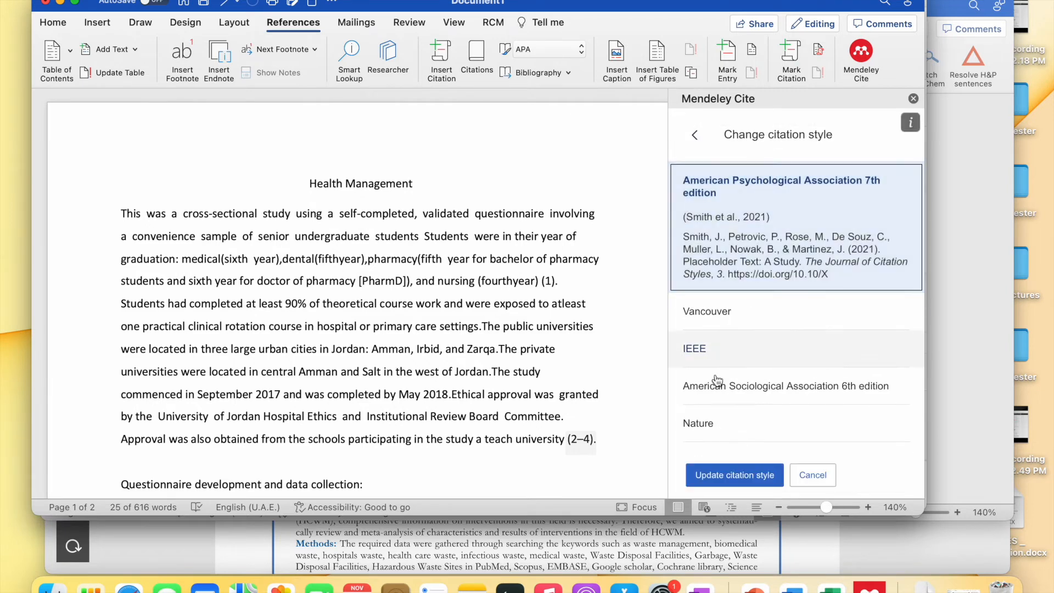
left_click(738, 480)
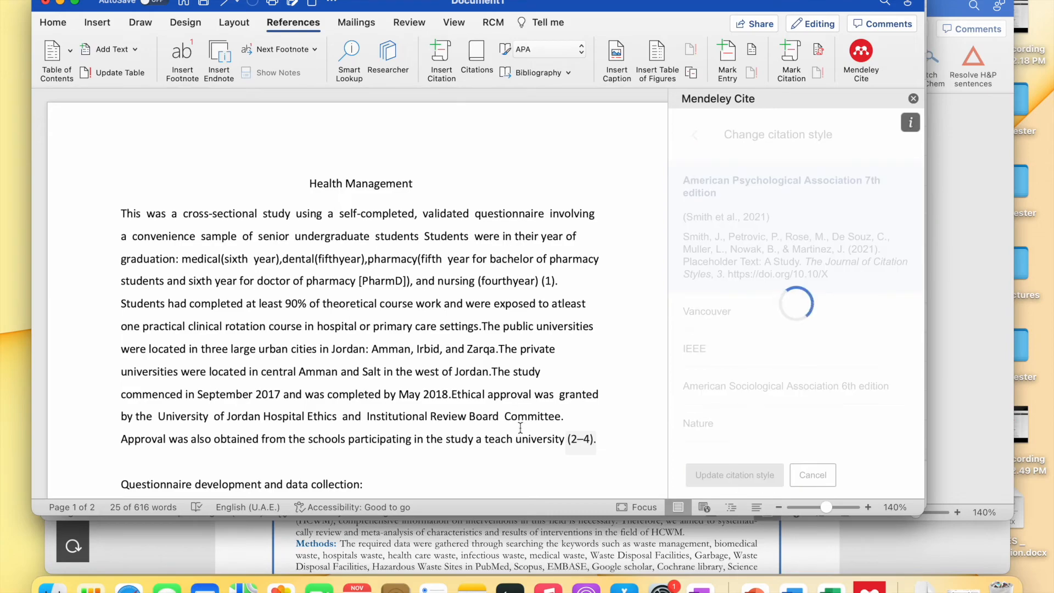
scroll(463, 313, "down", 15)
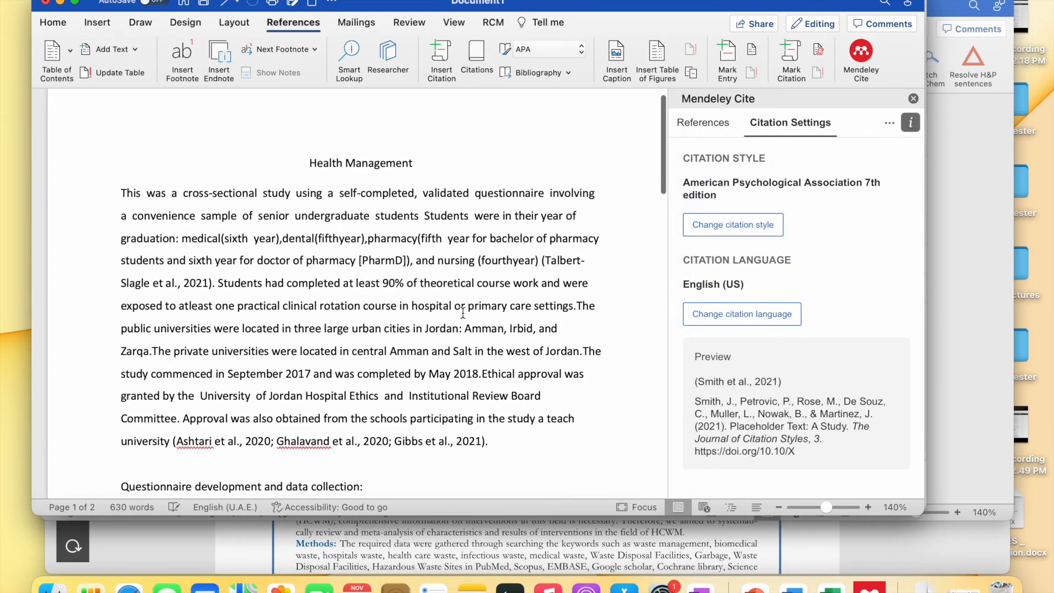
scroll(463, 313, "down", 4)
scroll(463, 313, "up", 12)
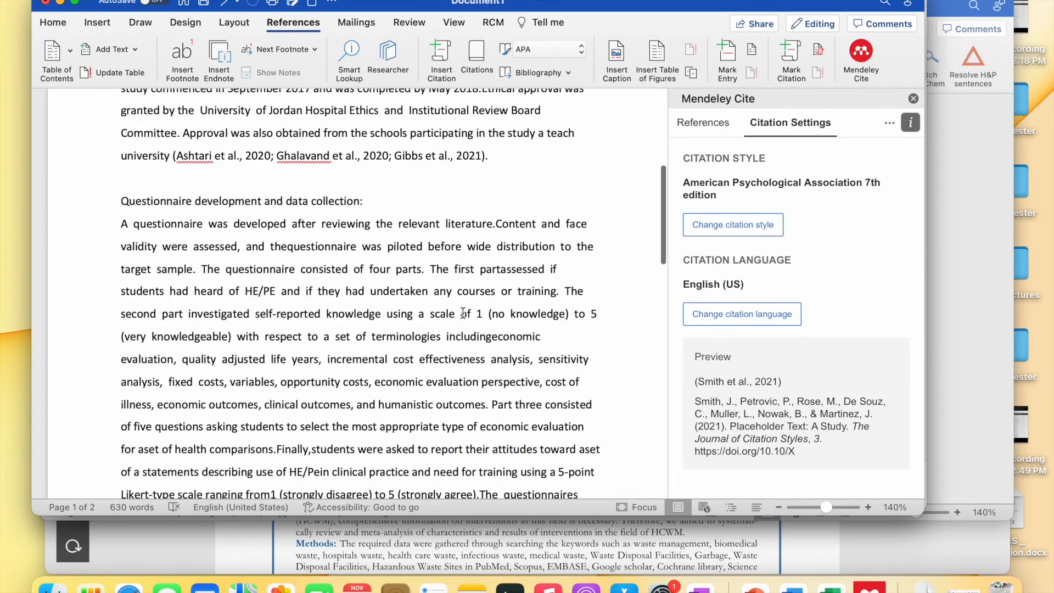
scroll(462, 313, "up", 6)
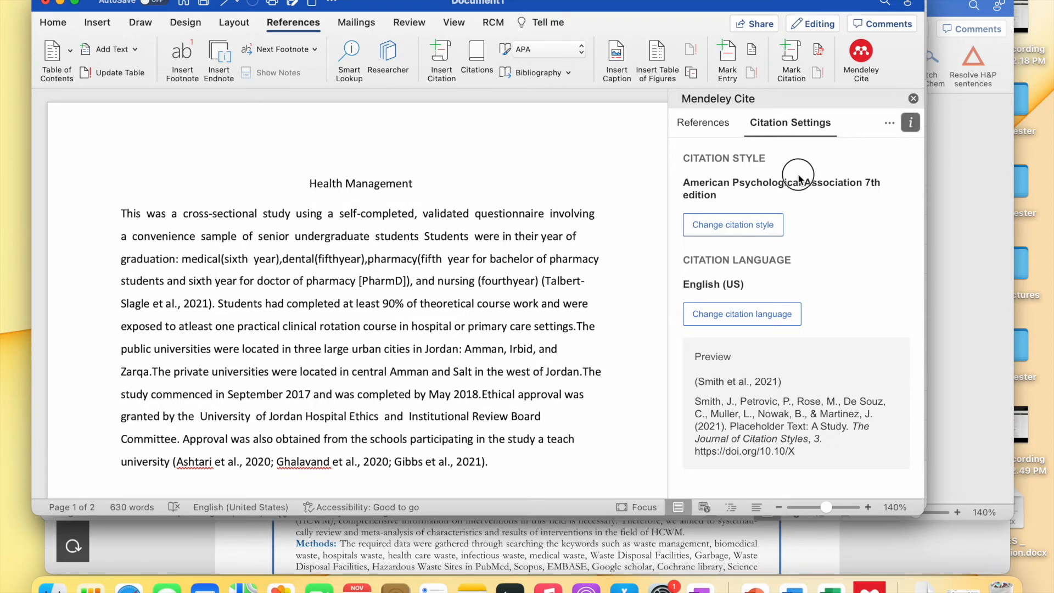
- Place the insertion point at the end of the methods paragraph
scroll(507, 239, "down", 2)
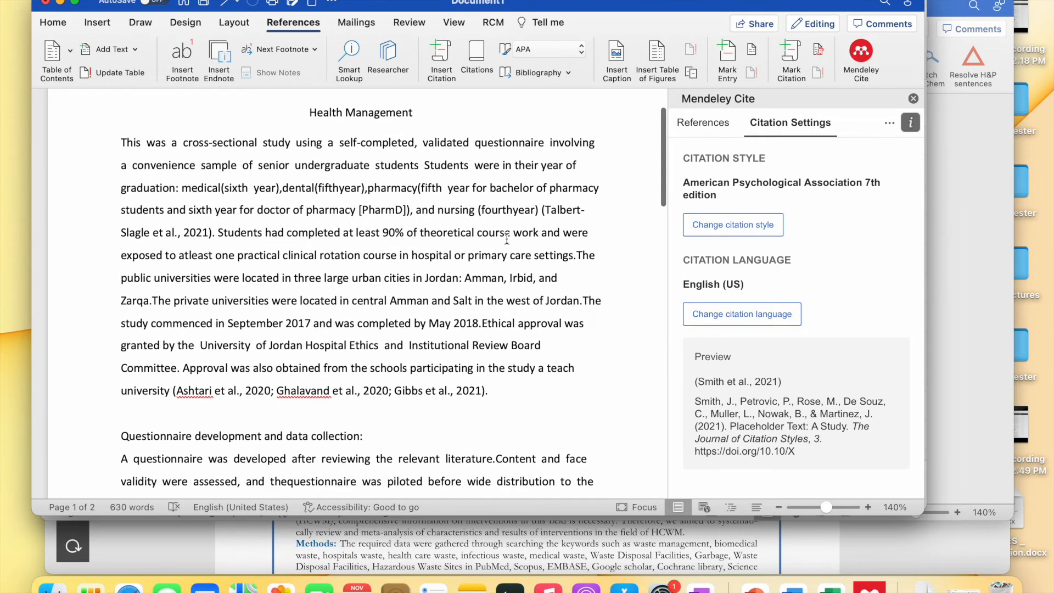
left_click(503, 392)
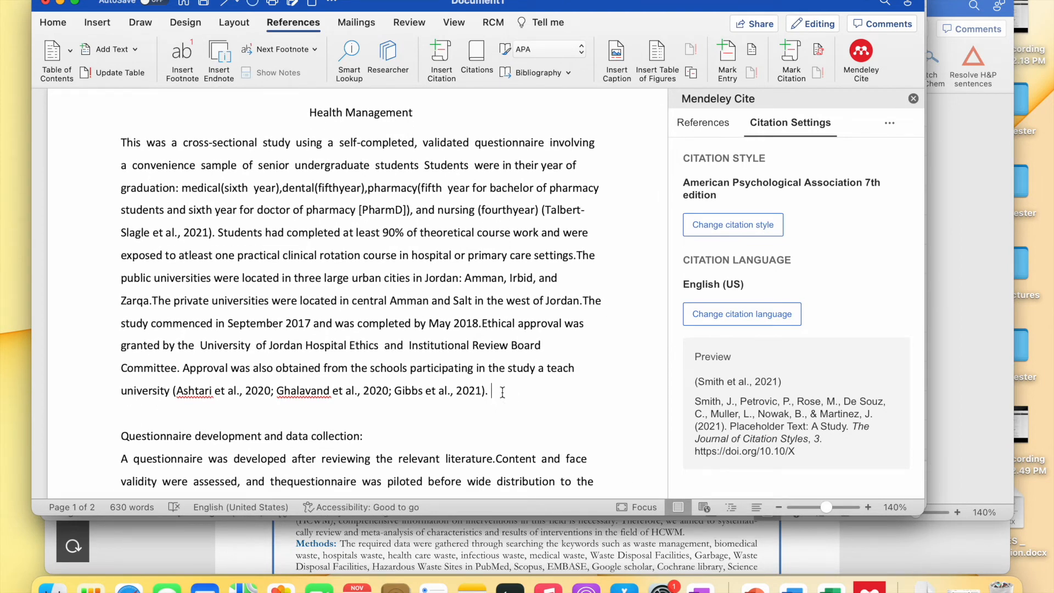
scroll(502, 392, "down", 1)
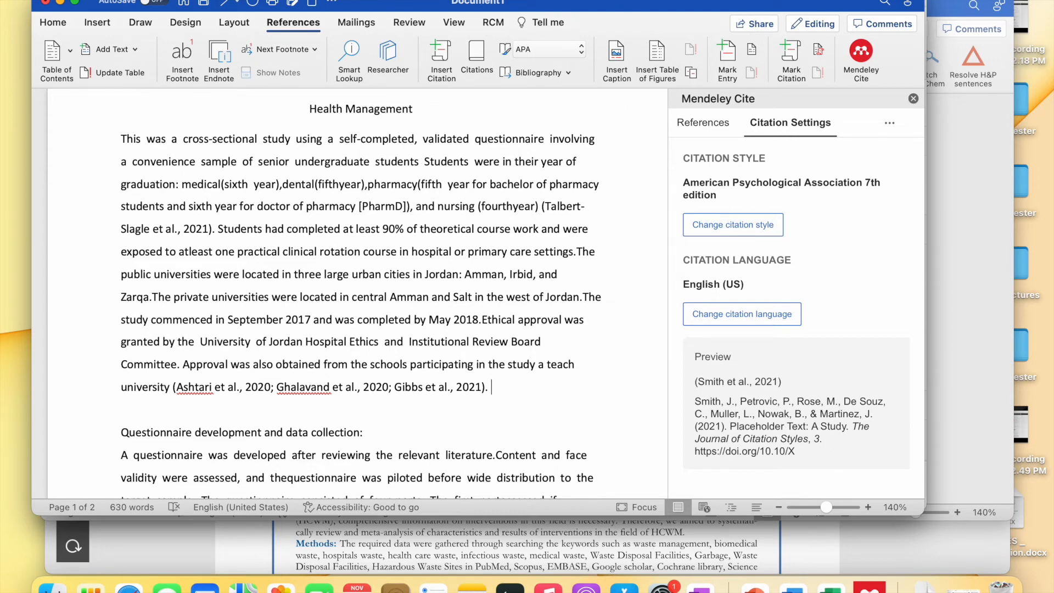
- Save the document to OneDrive under the name Health management
left_click(740, 24)
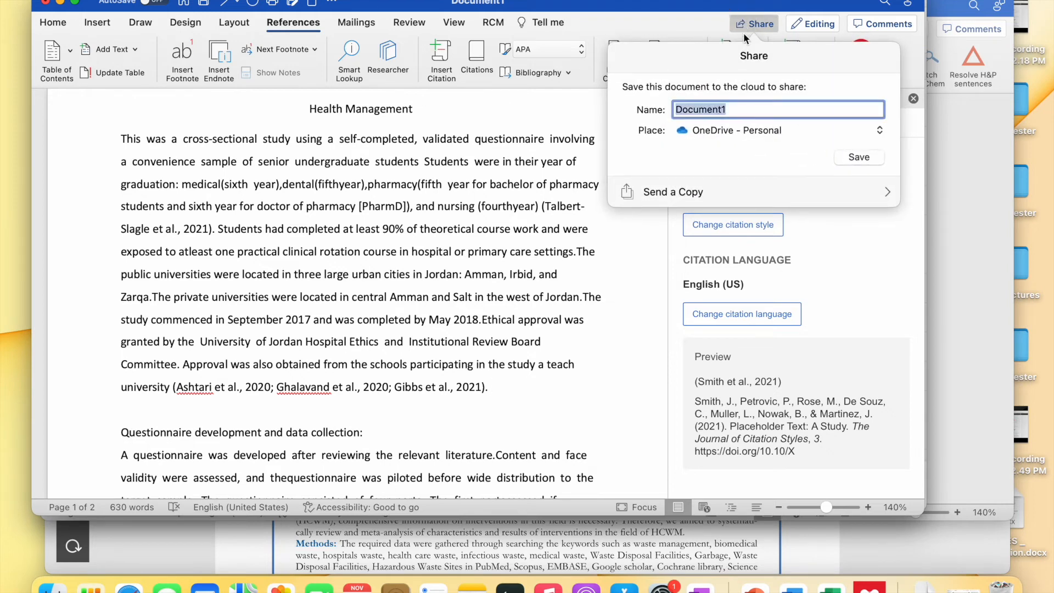
type("Health management")
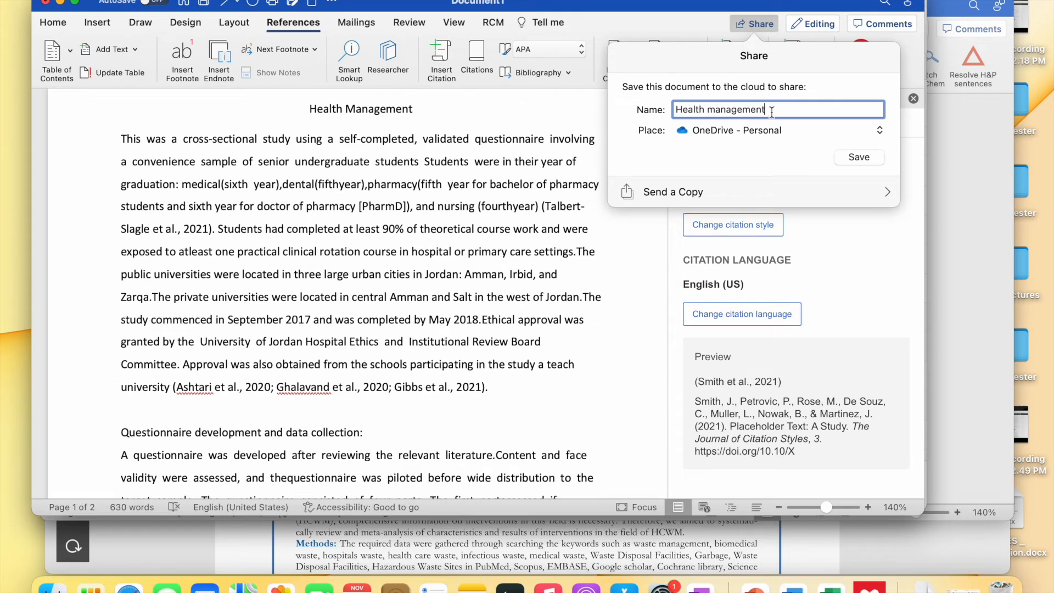
left_click(854, 156)
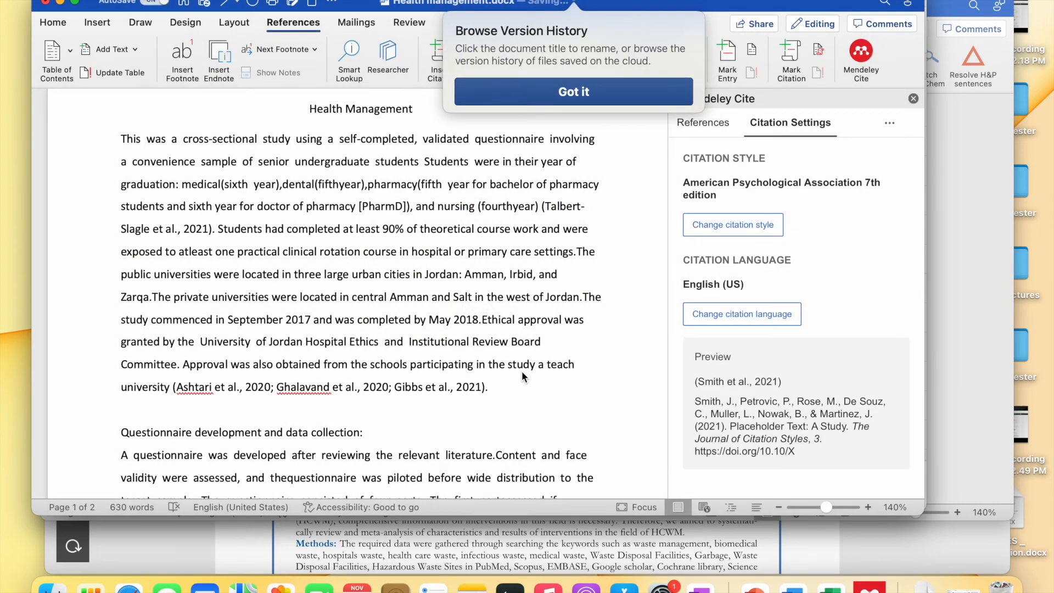
- Copy a View and Edit sharing link for the document, then return to the browser
left_click(763, 28)
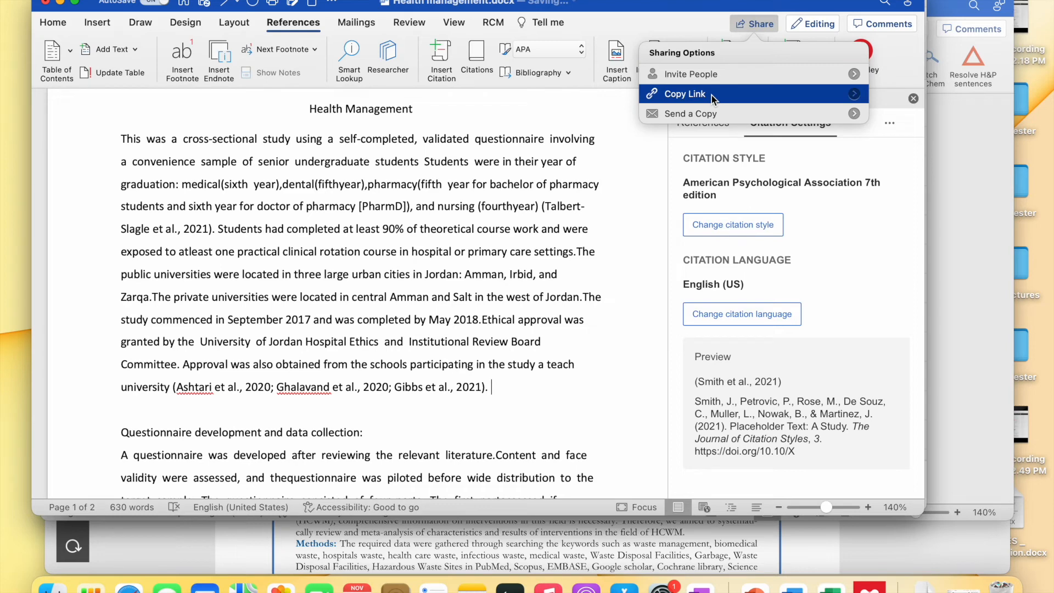
mouse_move(712, 95)
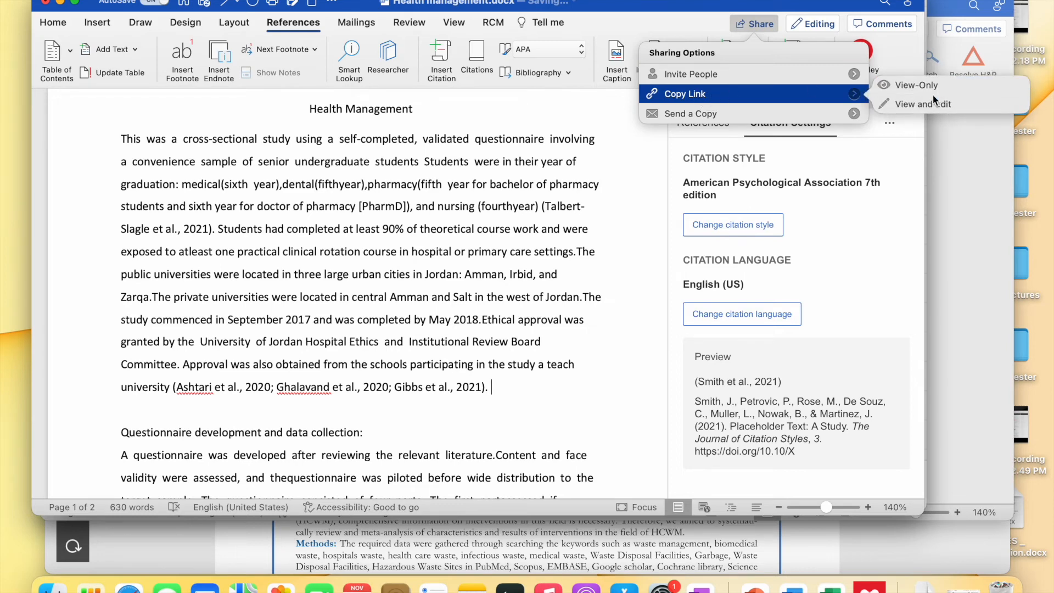
left_click(904, 104)
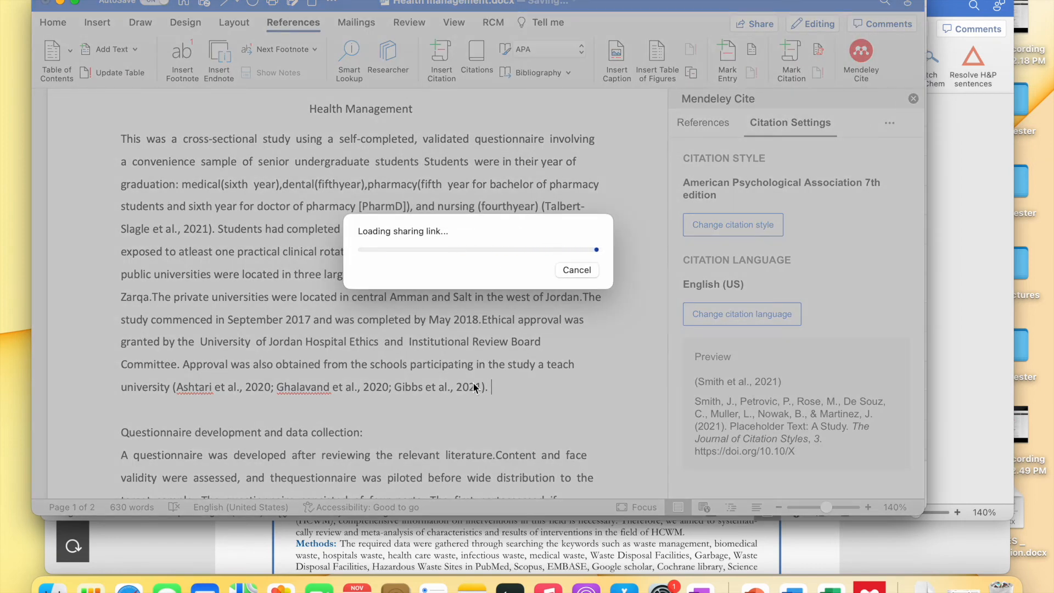
scroll(453, 441, "up", 1)
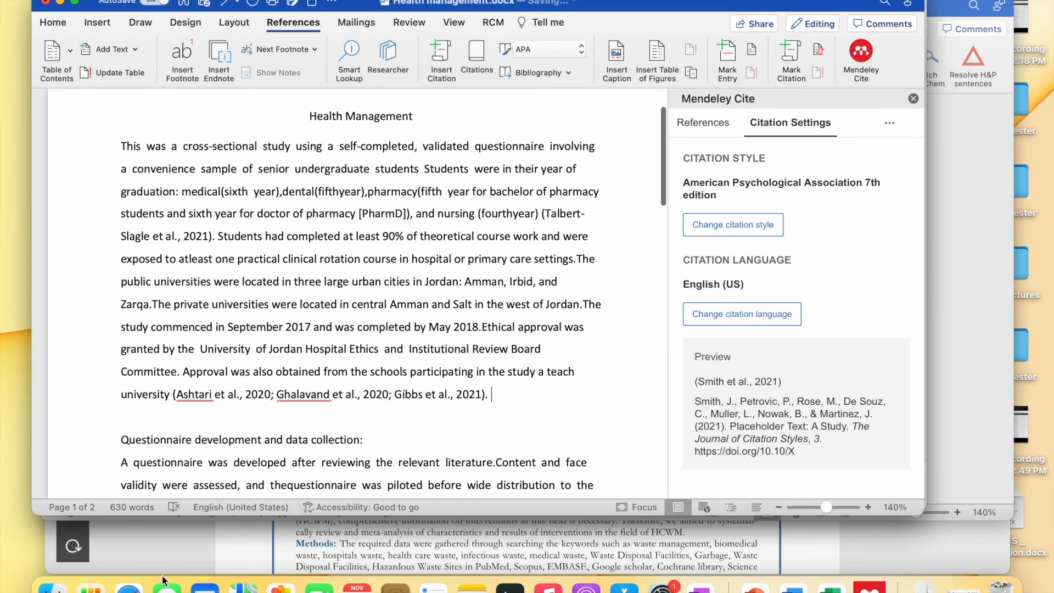
left_click(129, 586)
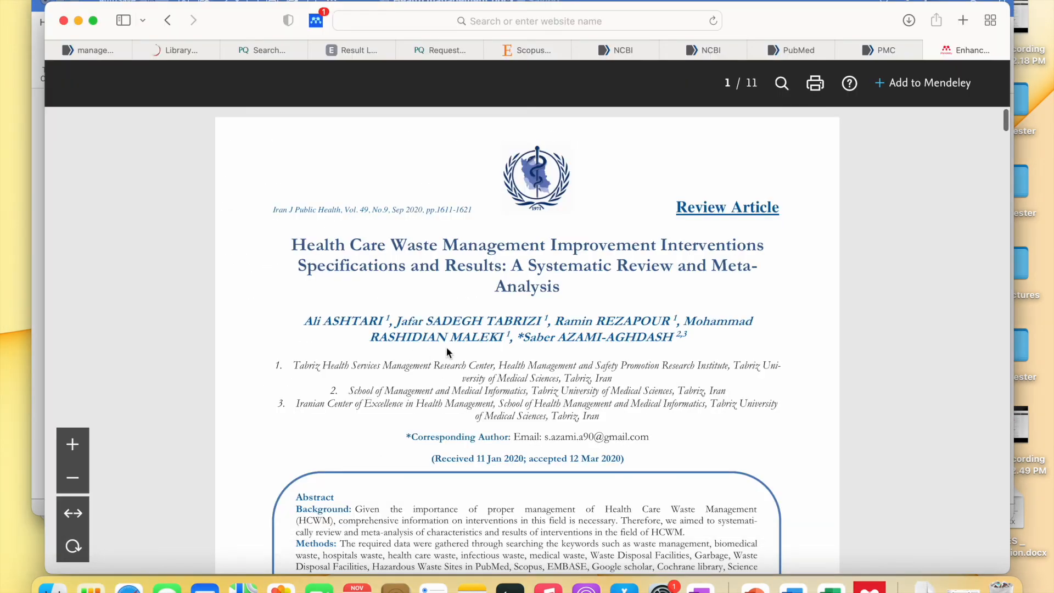
- Load the copied OneDrive link in a new Safari tab and review the citations and four-entry APA reference list
left_click(963, 20)
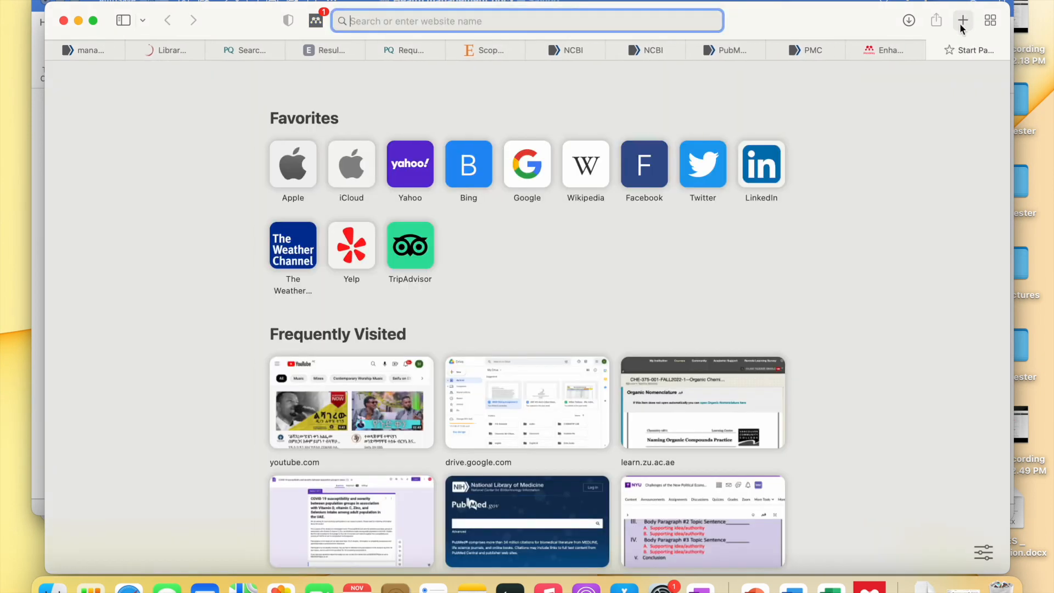
key("super+v")
key("Return")
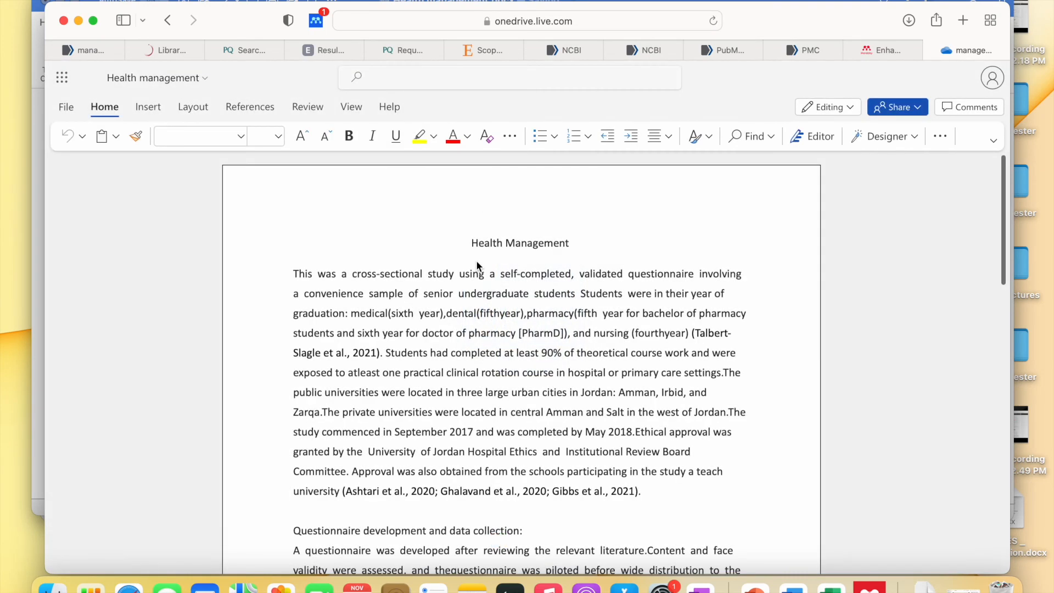
scroll(476, 263, "down", 5)
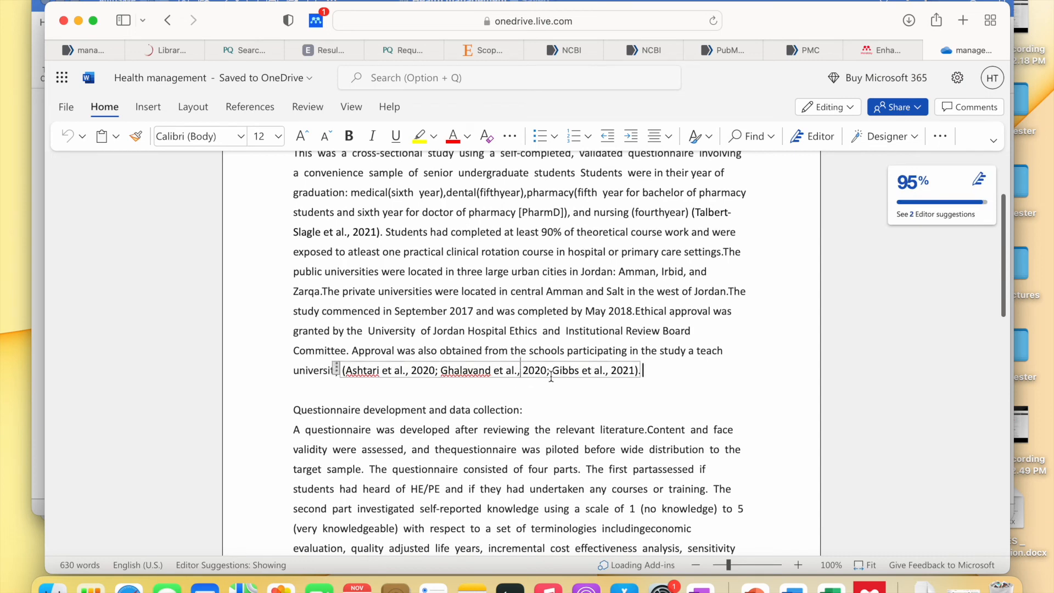
scroll(607, 357, "down", 2)
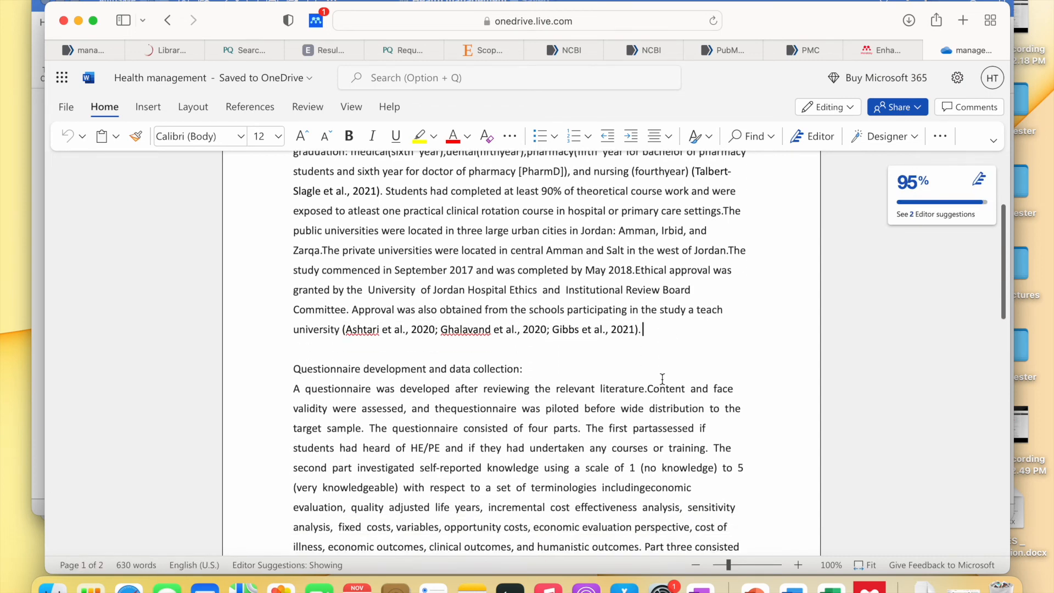
scroll(612, 329, "down", 7)
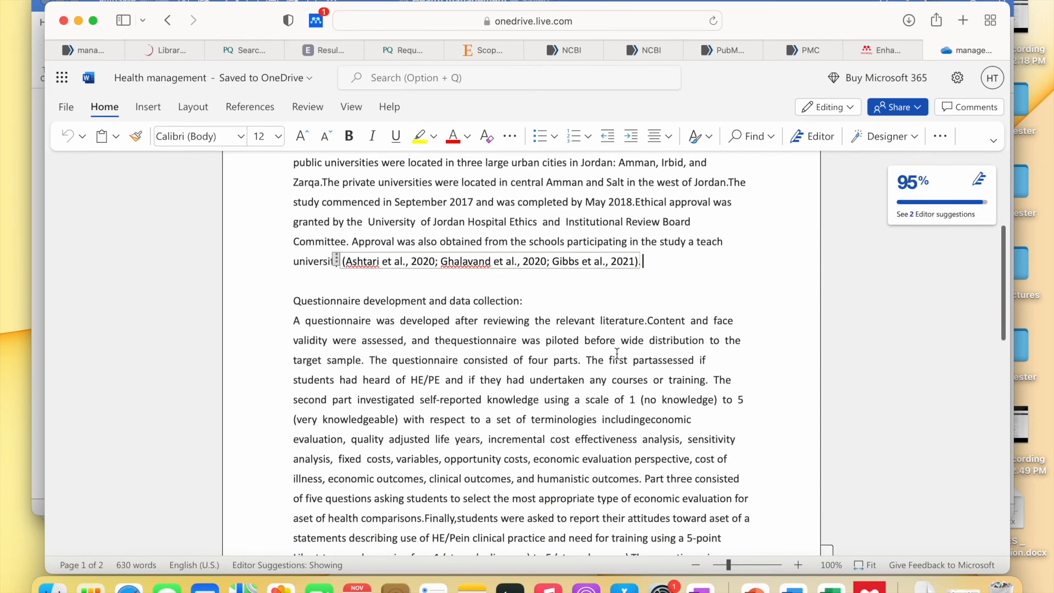
scroll(617, 353, "down", 20)
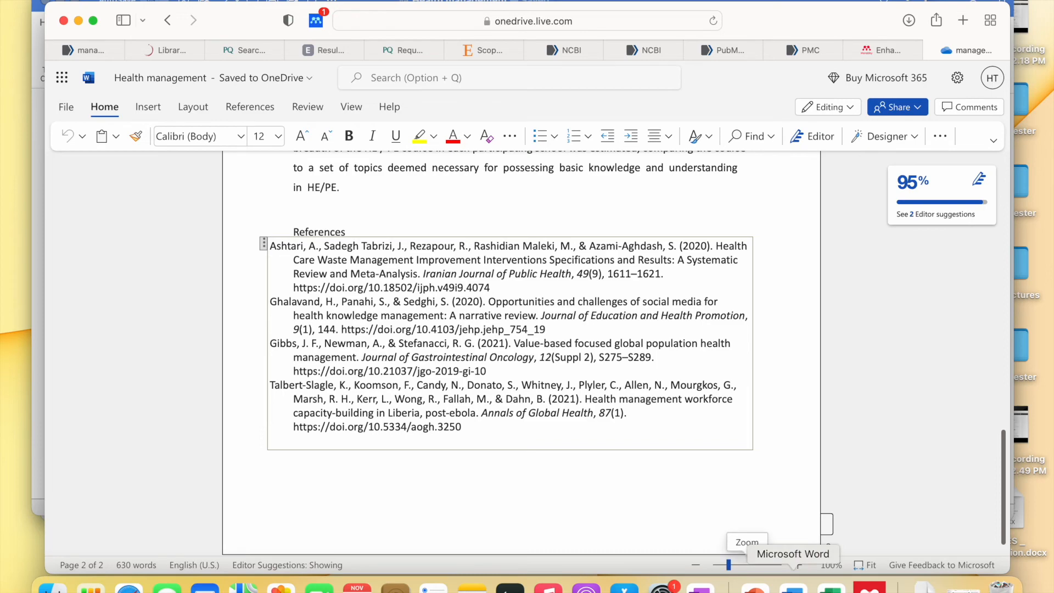
scroll(709, 247, "up", 20)
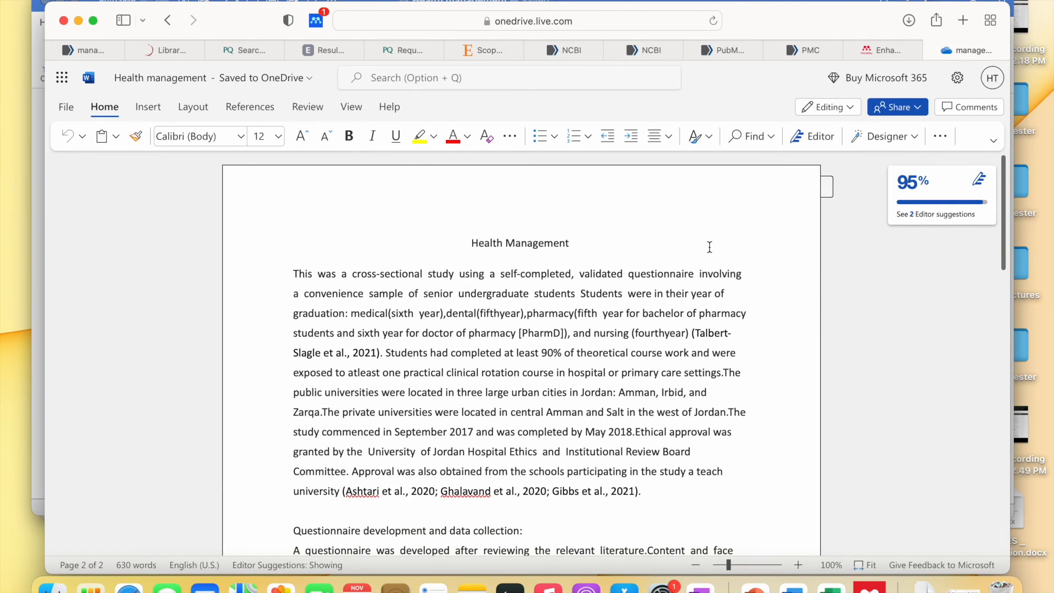
- Use Editing > Open in Desktop App and allow the browser to launch Microsoft Word
scroll(710, 247, "down", 5)
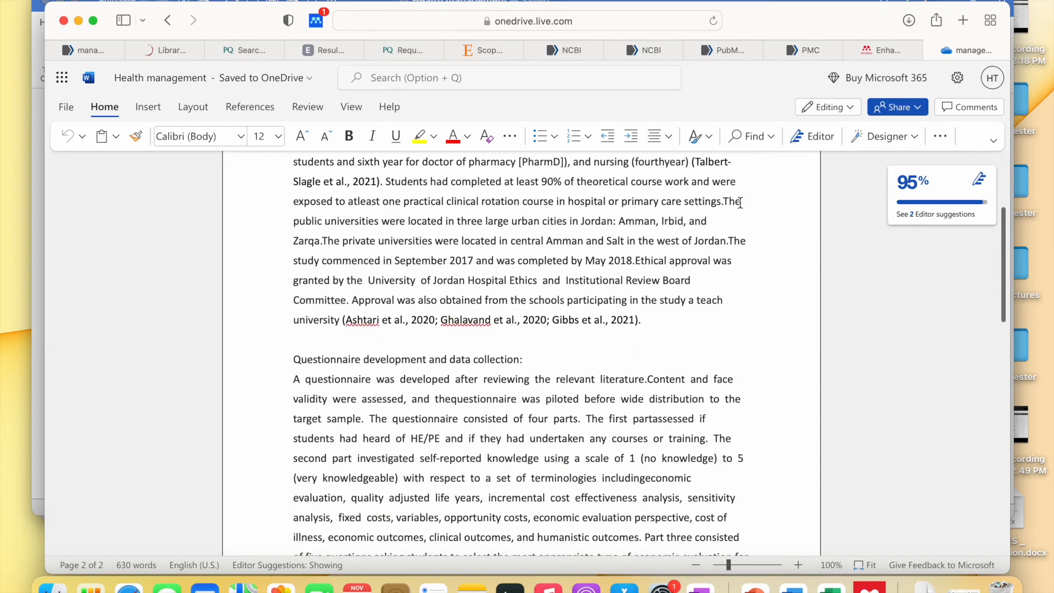
left_click(846, 108)
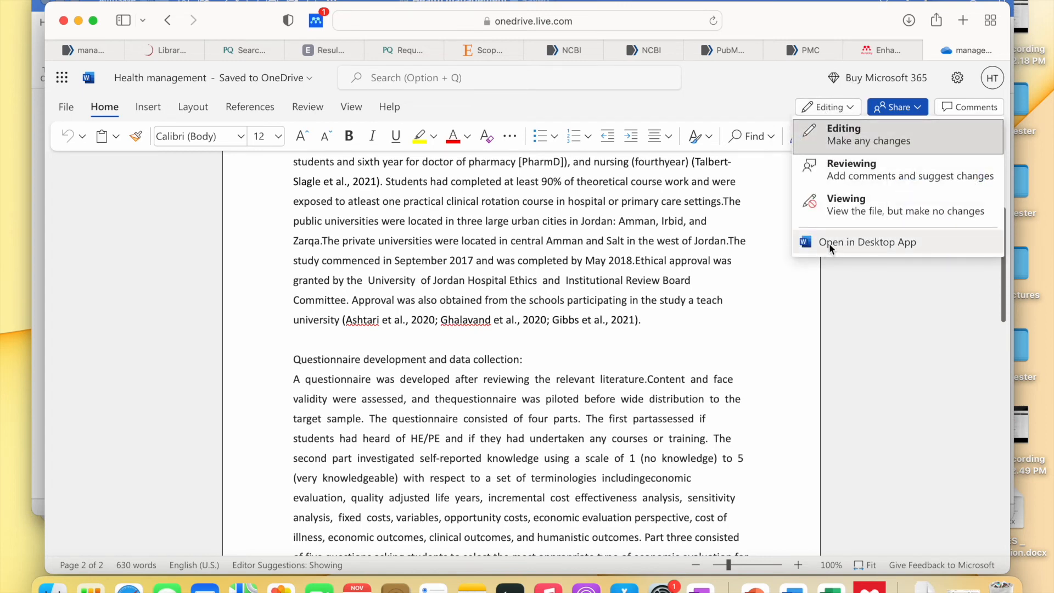
left_click(847, 242)
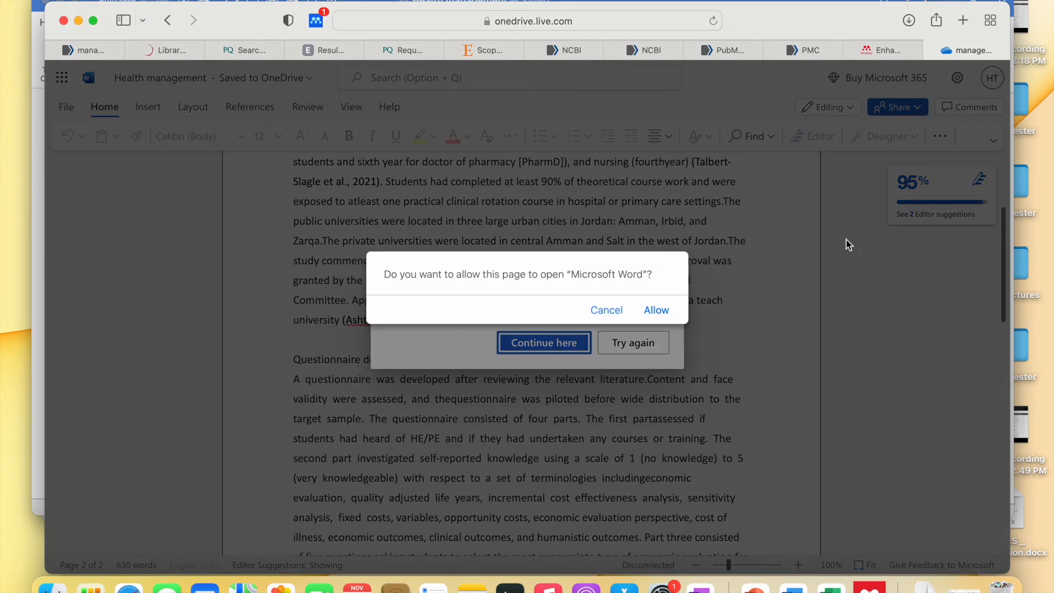
left_click(655, 310)
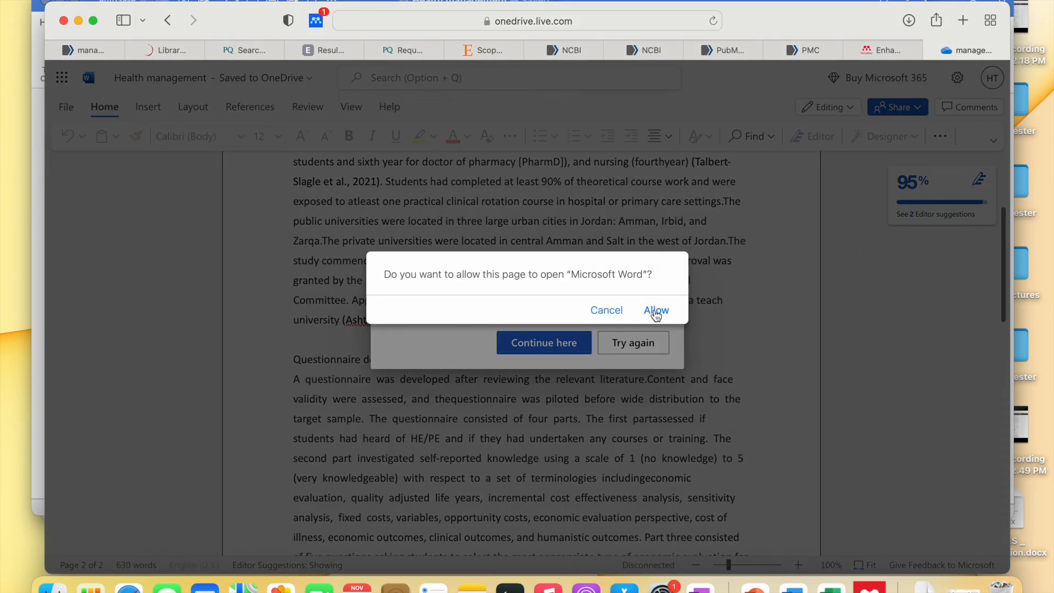
scroll(458, 309, "up", 2)
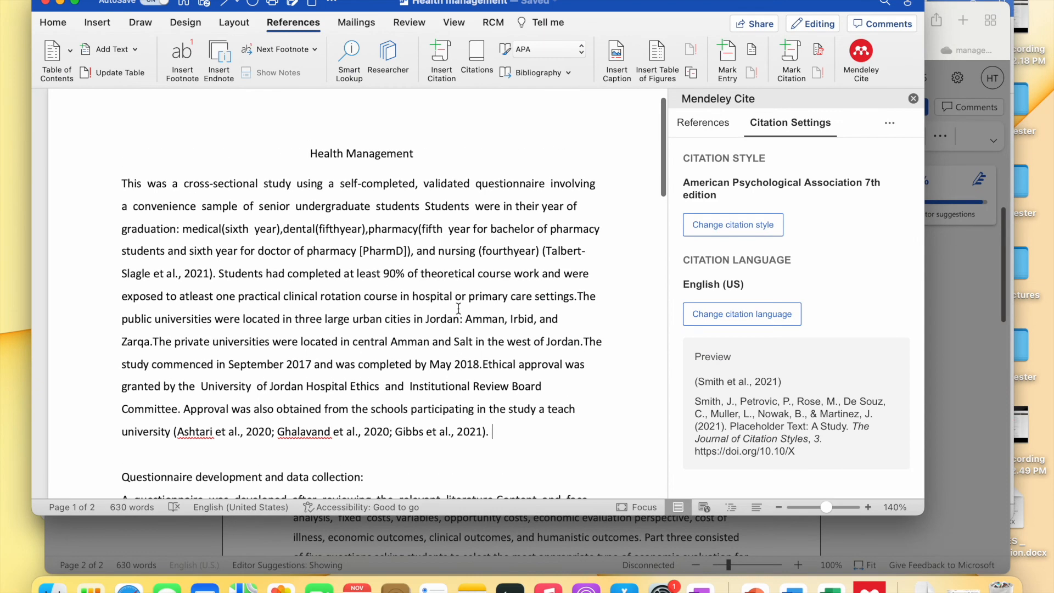
scroll(459, 309, "down", 10)
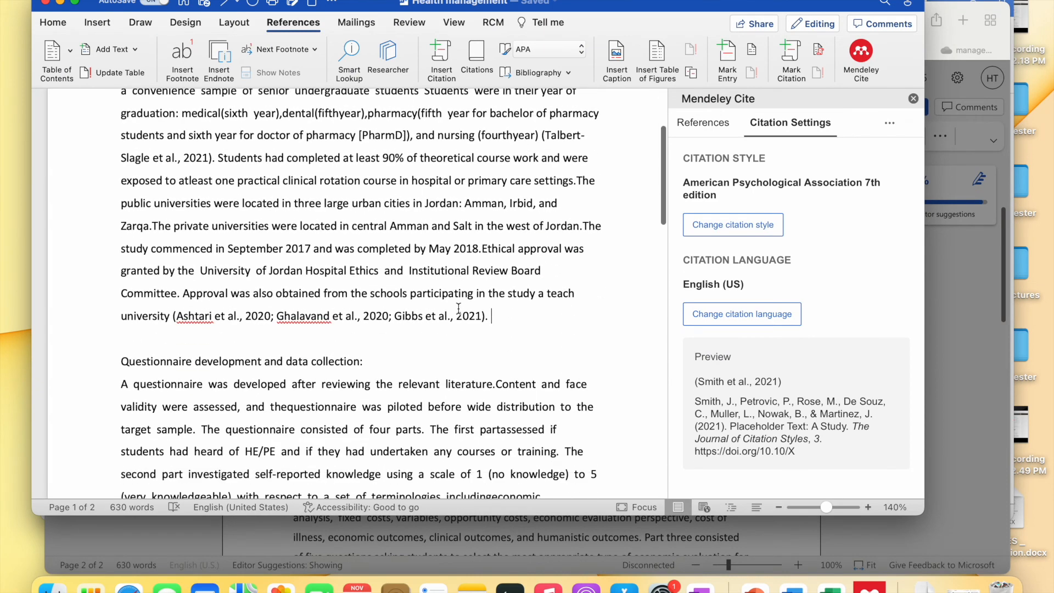
scroll(461, 193, "up", 10)
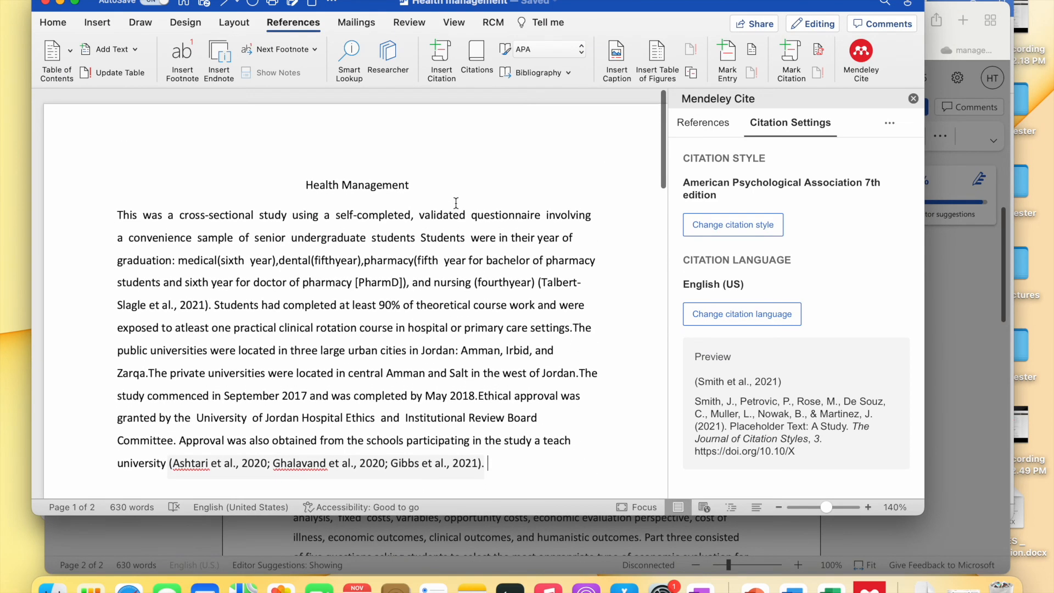
left_click(165, 160)
scroll(170, 193, "down", 8)
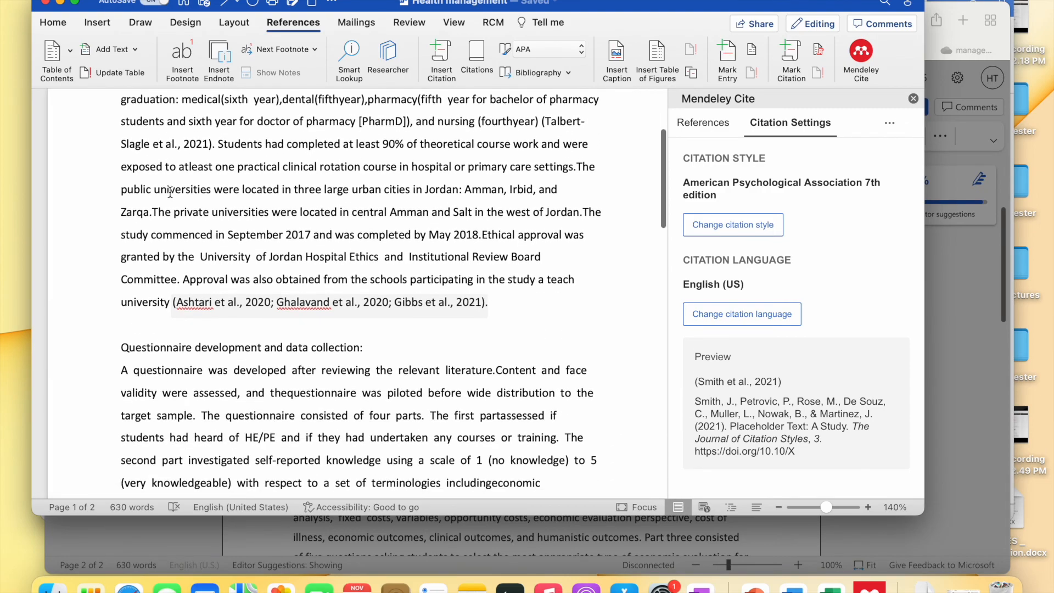
scroll(294, 211, "down", 15)
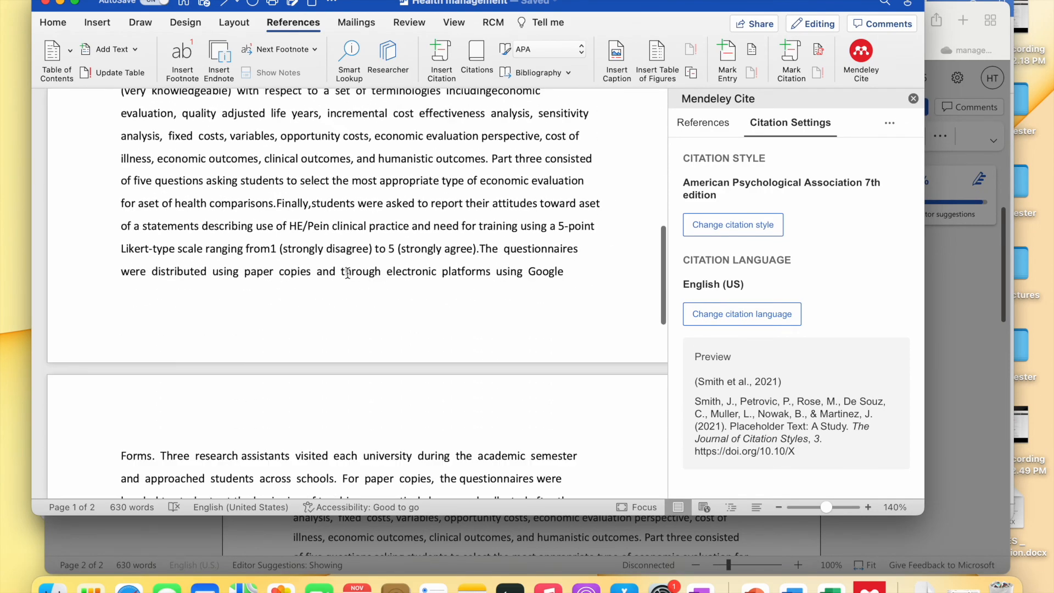
scroll(347, 273, "up", 6)
scroll(347, 273, "up", 10)
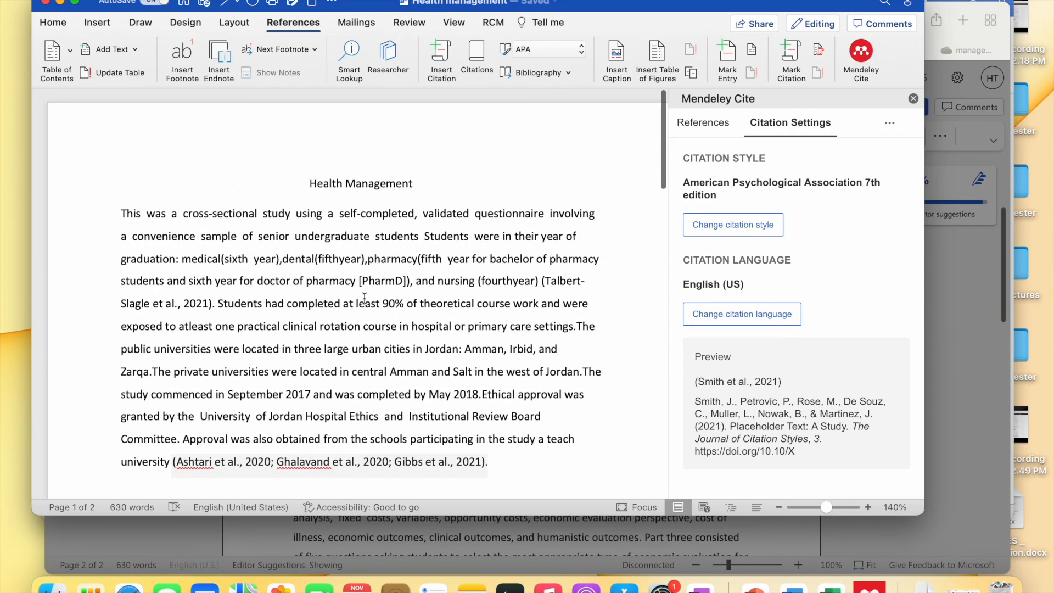
scroll(420, 391, "down", 6)
scroll(420, 391, "up", 4)
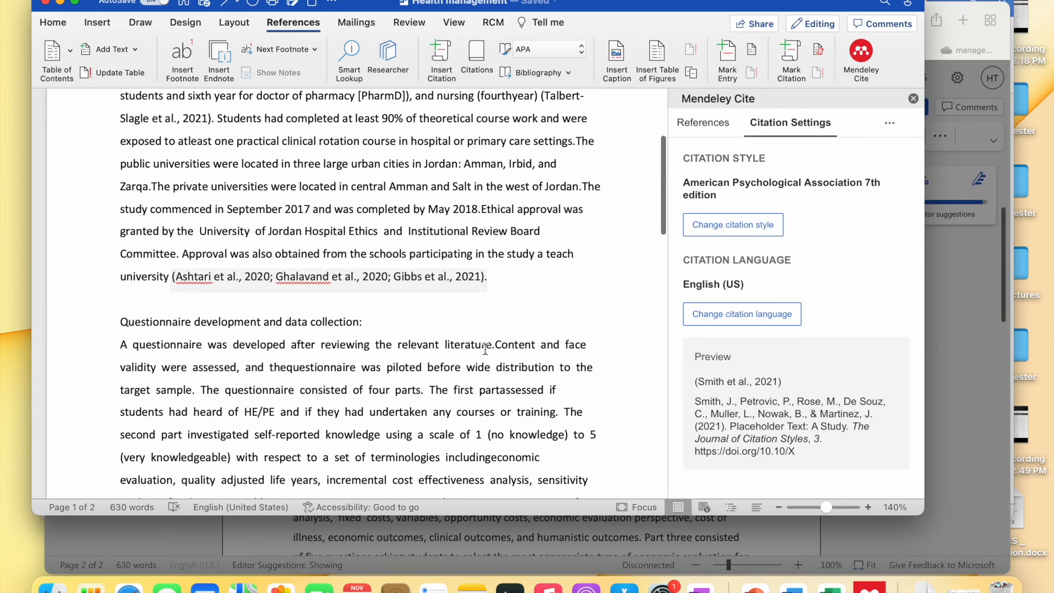
scroll(511, 326, "down", 20)
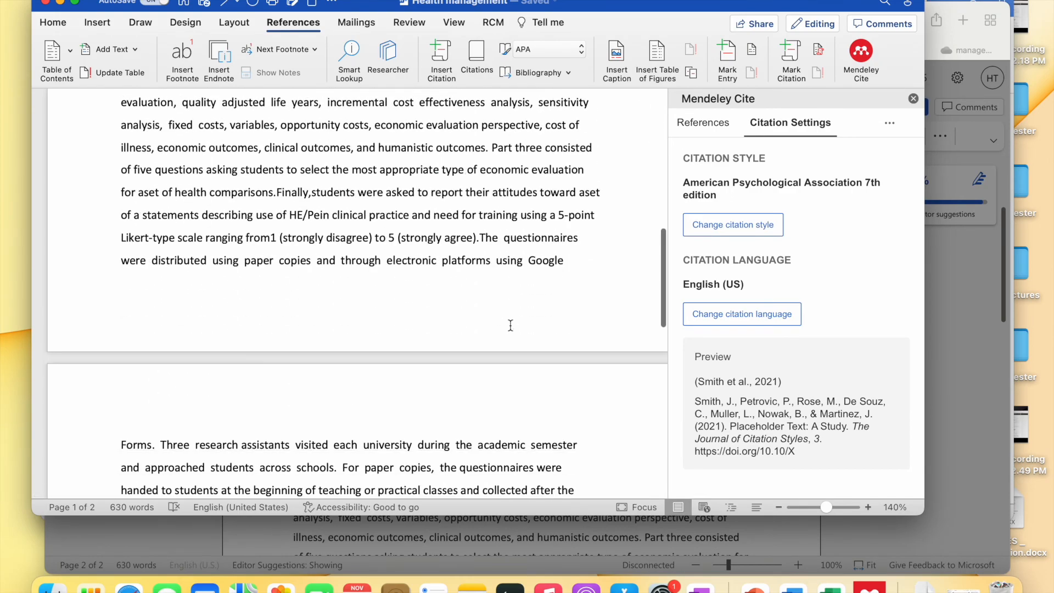
scroll(510, 326, "down", 1)
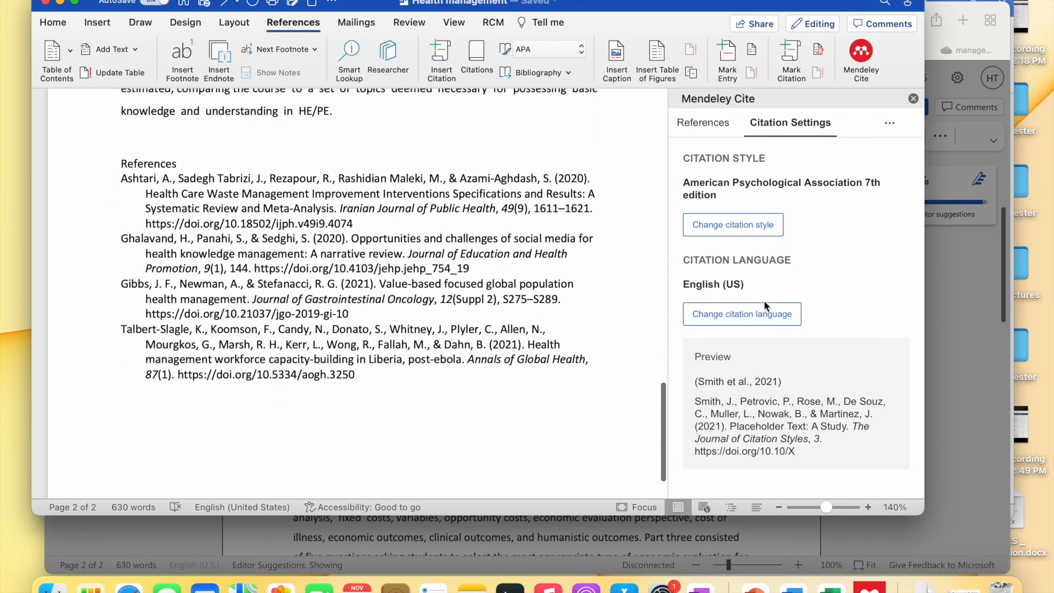
- Insert a citation of the Gibbs value-based population health paper after 'HE/PE.' from Mendeley Cite
left_click(714, 125)
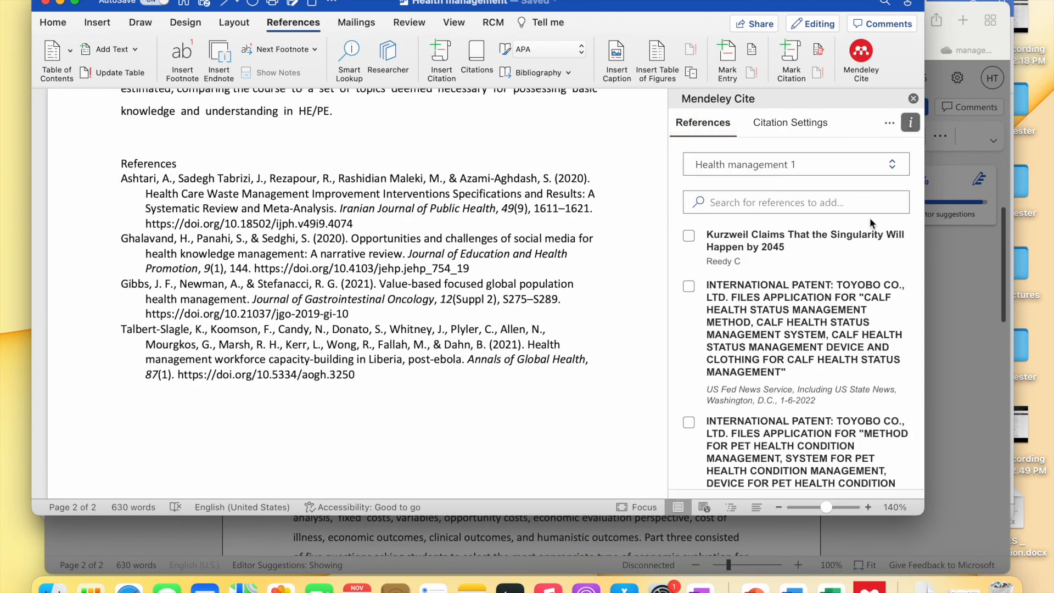
scroll(807, 344, "down", 10)
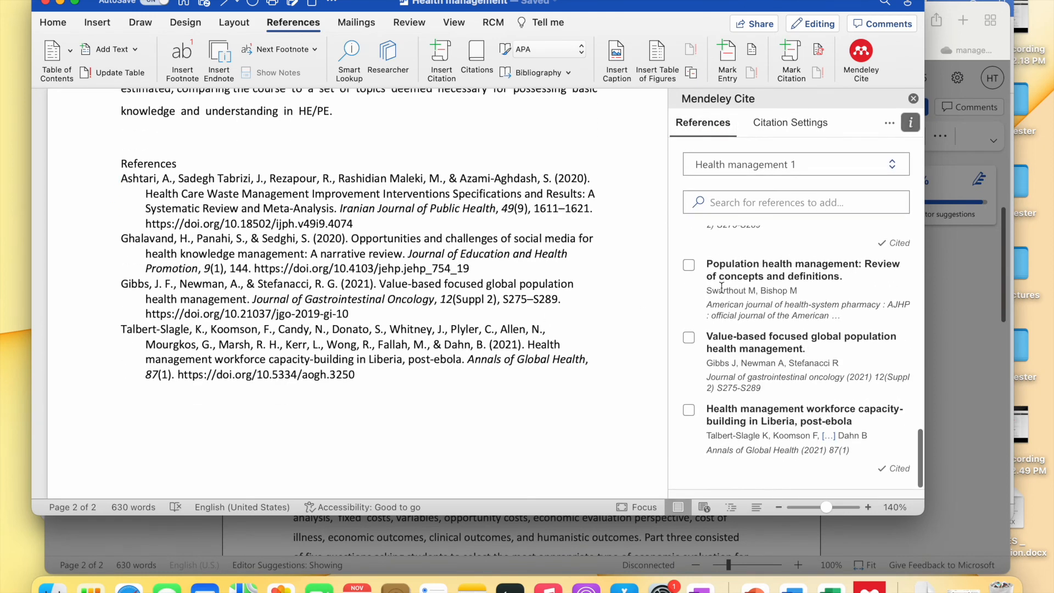
left_click(690, 337)
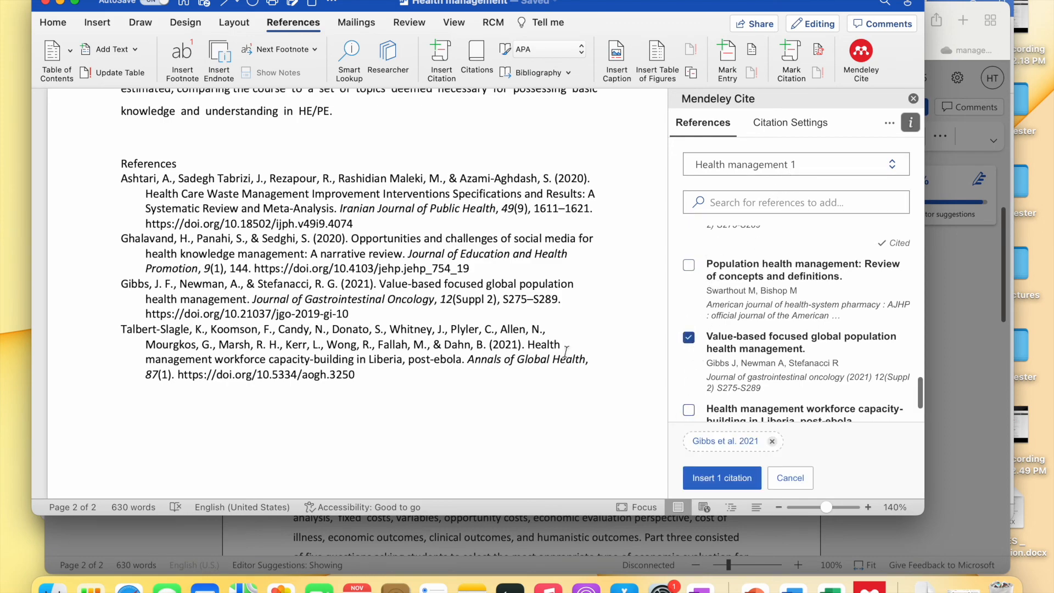
scroll(479, 285, "up", 15)
scroll(478, 285, "down", 15)
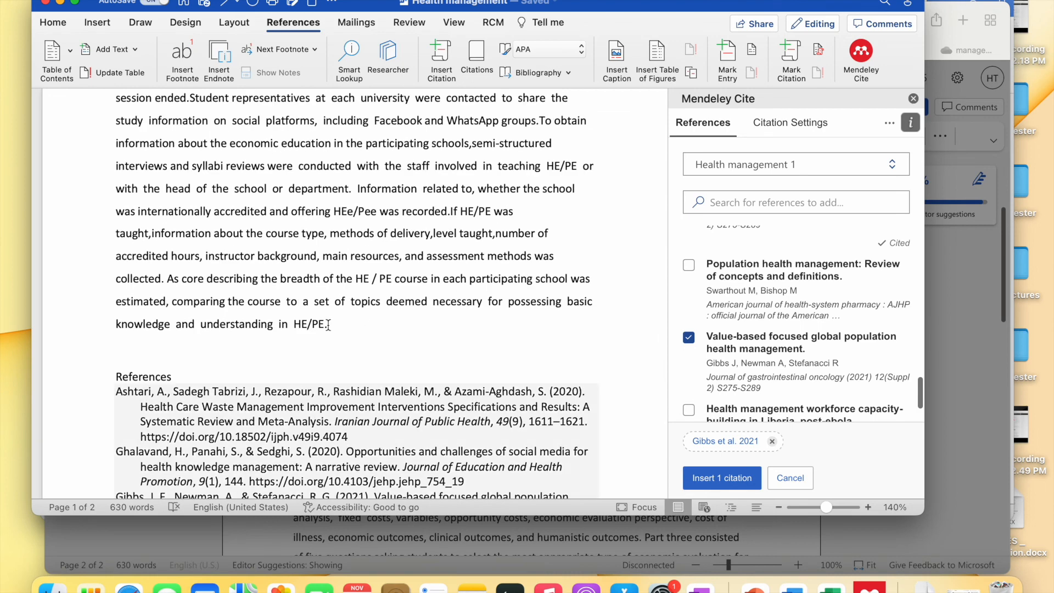
left_click(326, 324)
left_click(721, 477)
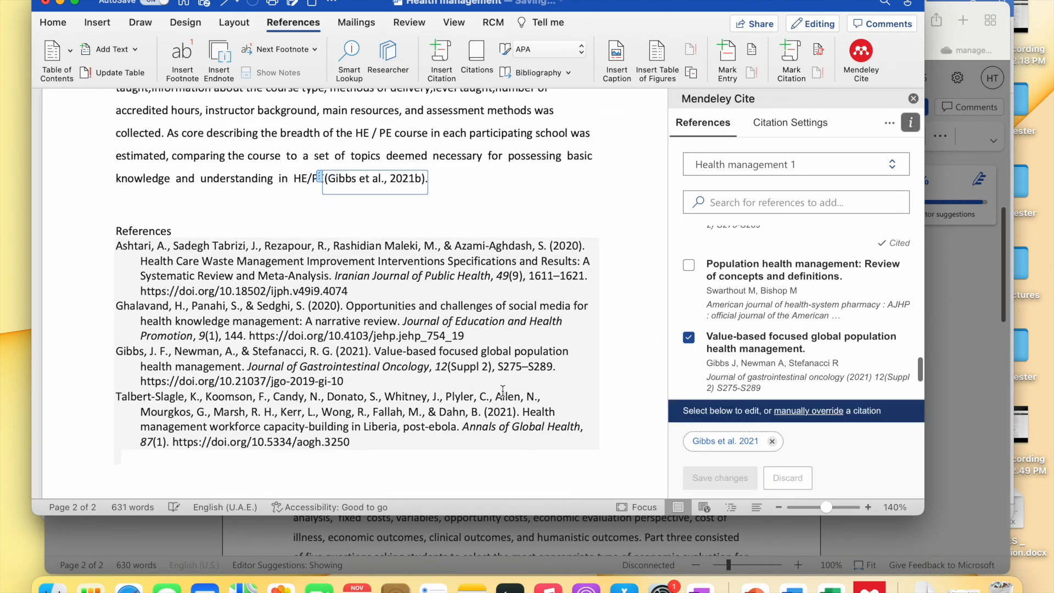
- Check the reference list now has separate Gibbs 2021a and 2021b entries, then return to Safari
scroll(445, 387, "down", 3)
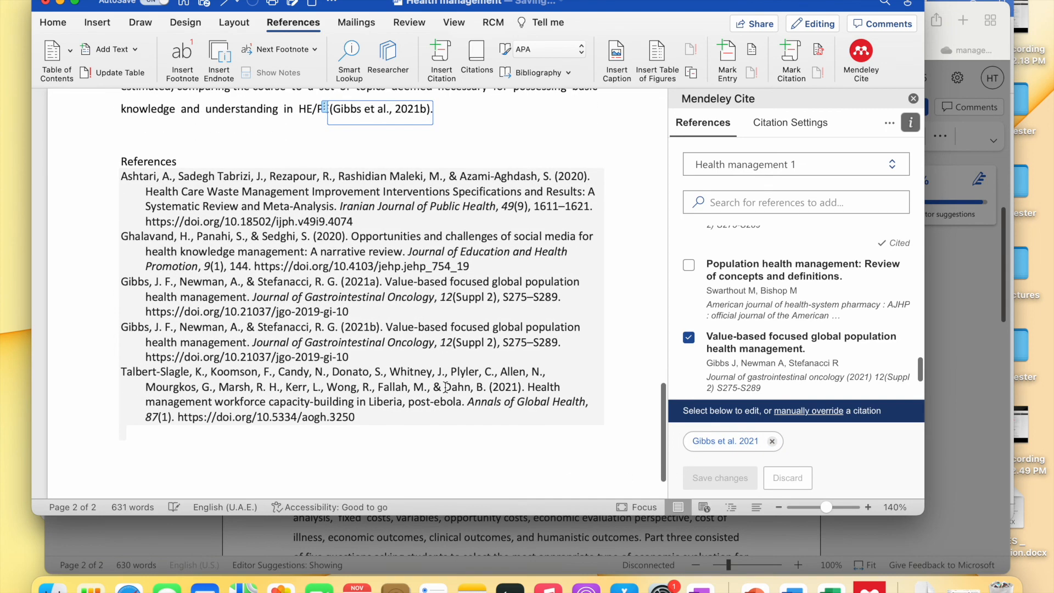
left_click_drag(126, 281, 354, 320)
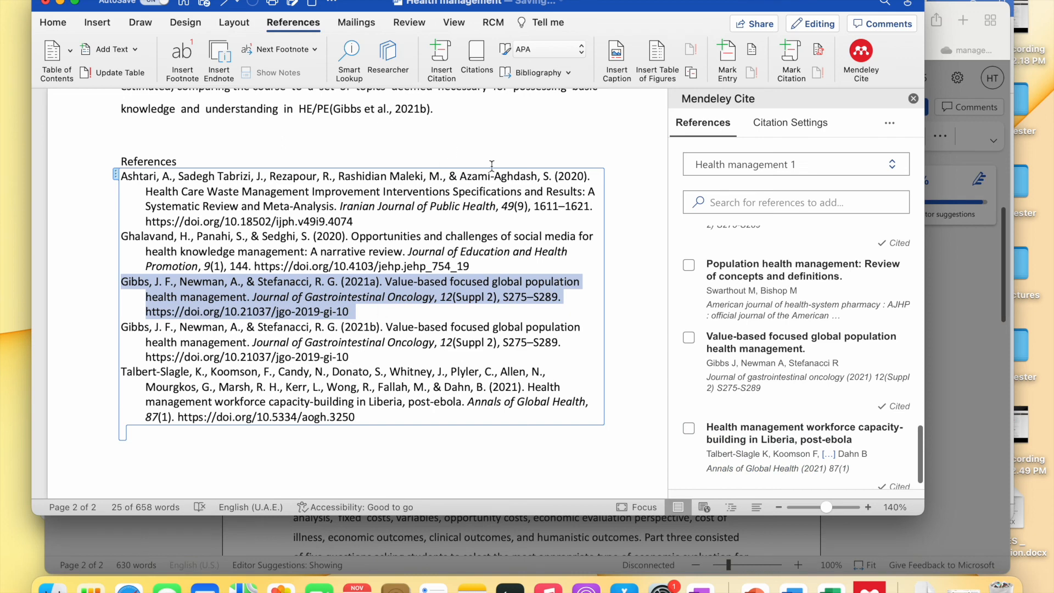
scroll(494, 167, "up", 1)
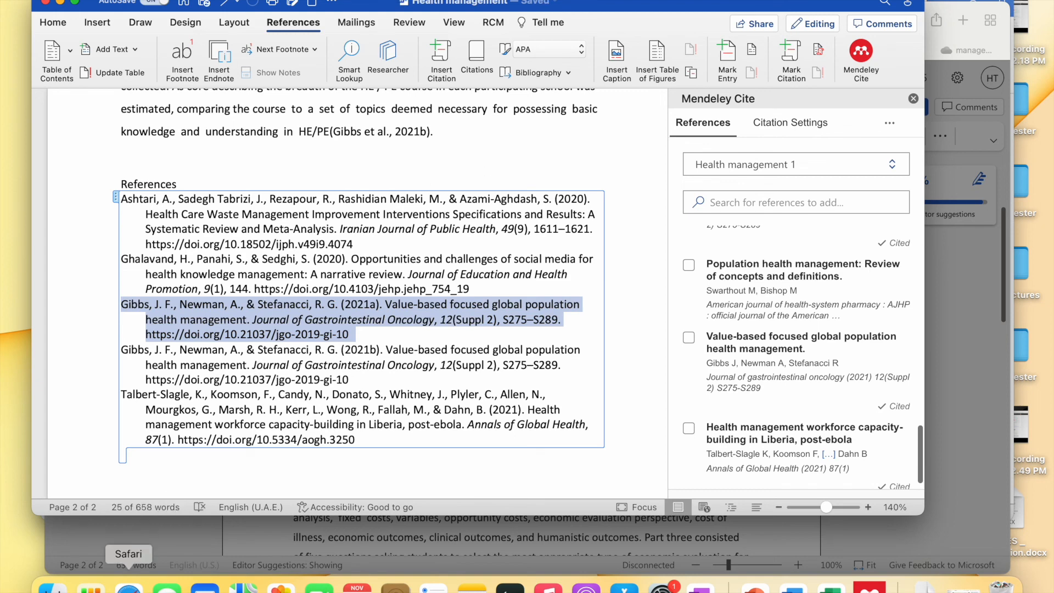
left_click(129, 583)
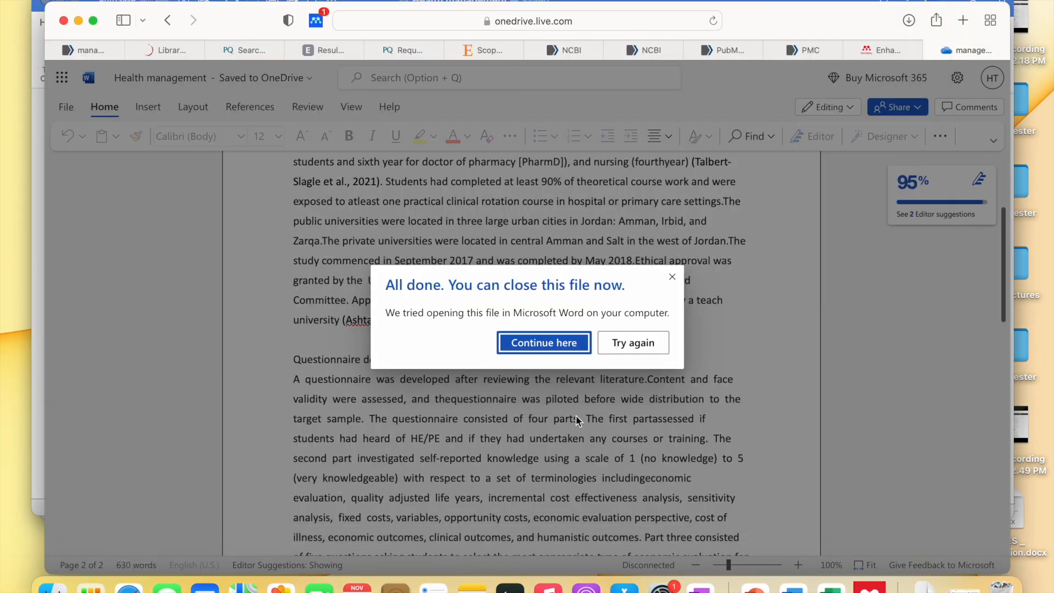
- Continue editing in the browser and inspect the synced (Gibbs et al., 2021b) citation after HE/PE
left_click(580, 341)
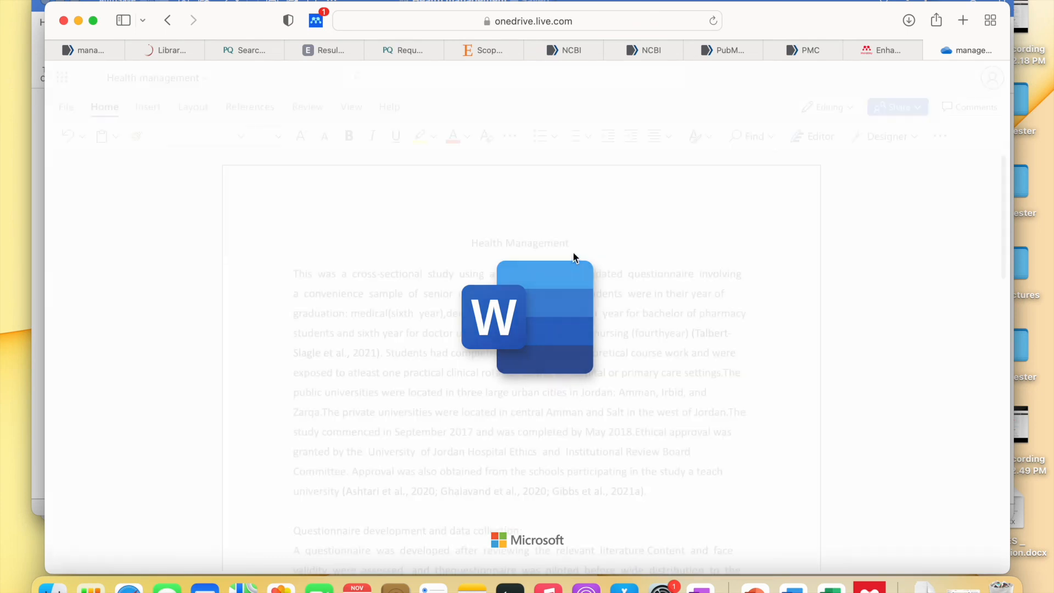
scroll(573, 251, "down", 15)
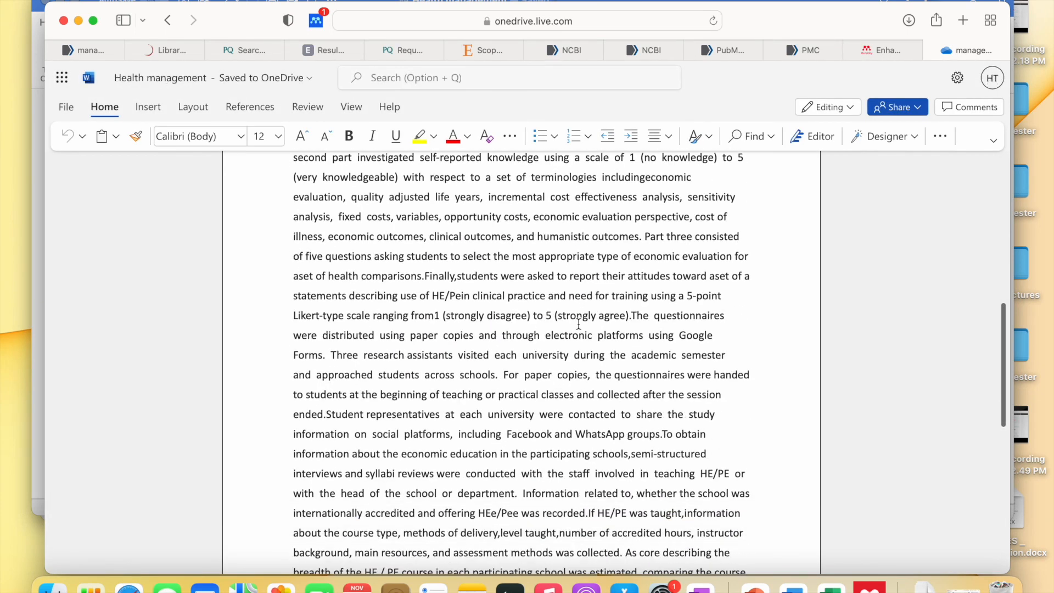
scroll(578, 323, "up", 2)
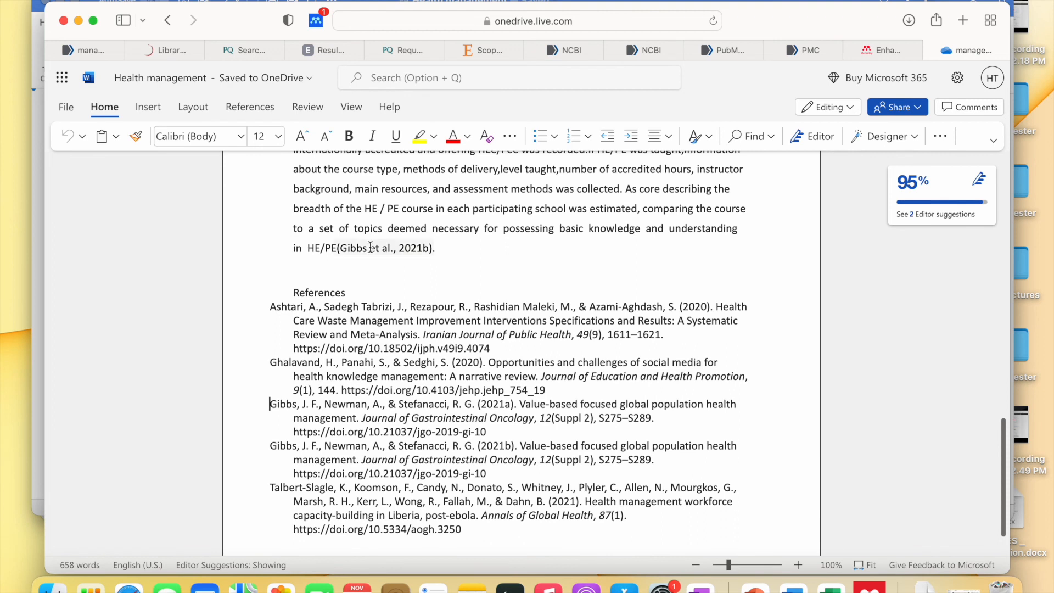
left_click(349, 254)
left_click(344, 255)
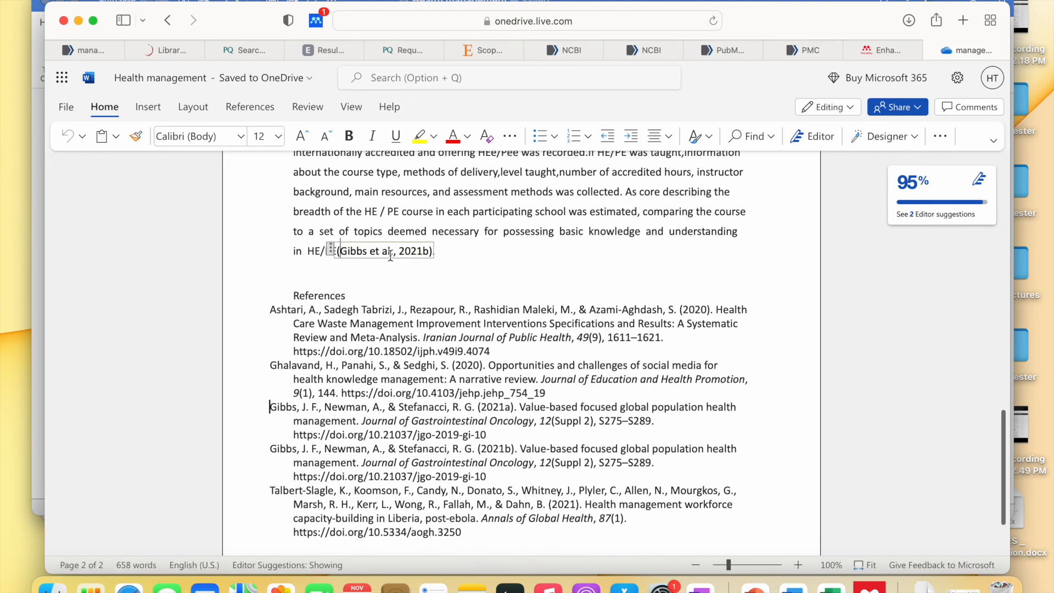
- Confirm the web reference list shows separate Gibbs 2021a and 2021b entries
left_click(270, 409)
scroll(545, 411, "down", 3)
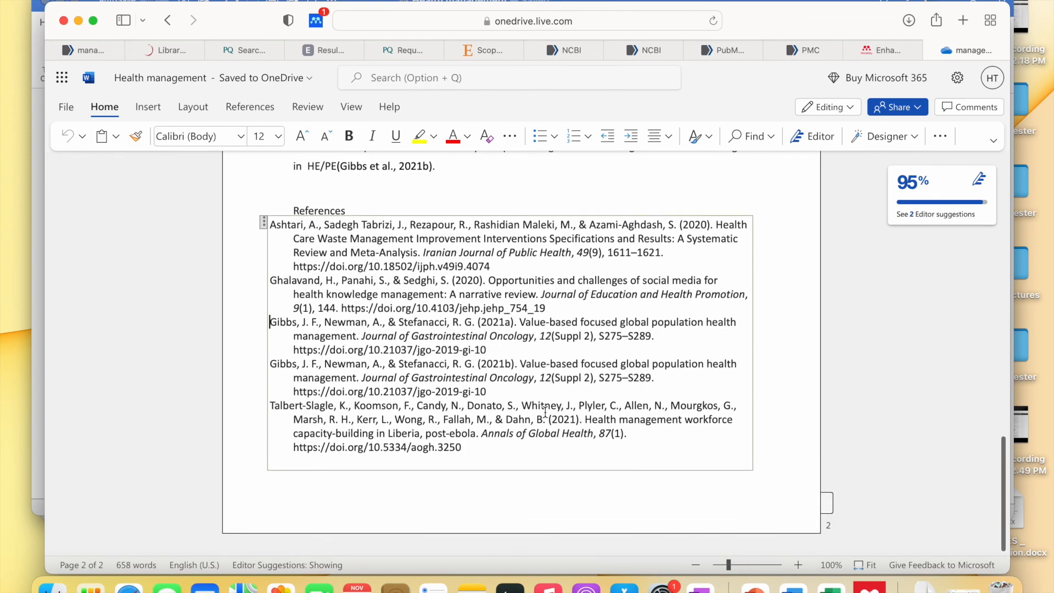
scroll(545, 411, "up", 10)
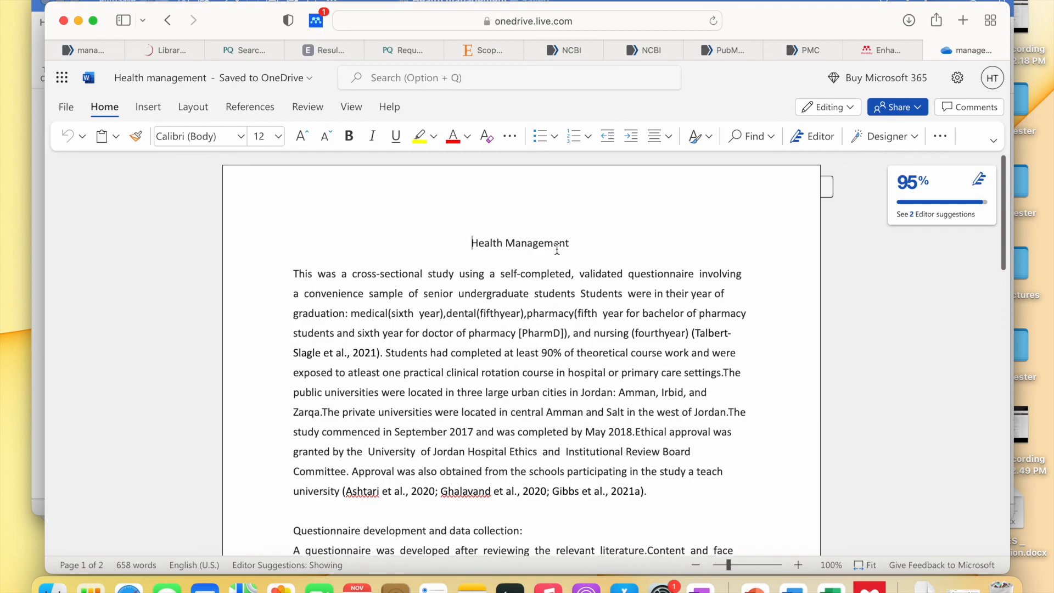
scroll(588, 240, "down", 15)
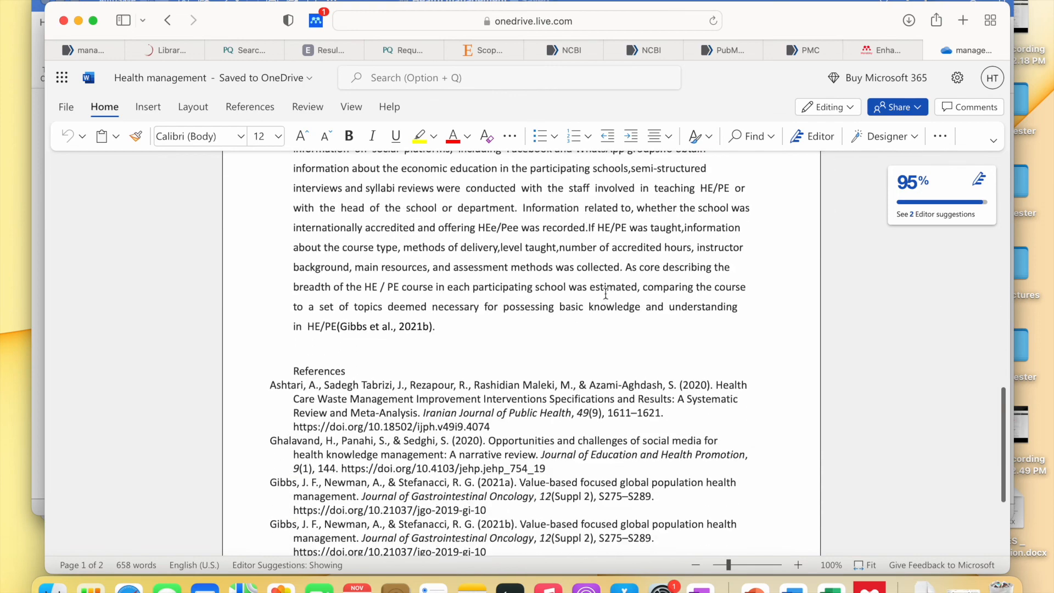
left_click(615, 318)
scroll(615, 318, "down", 5)
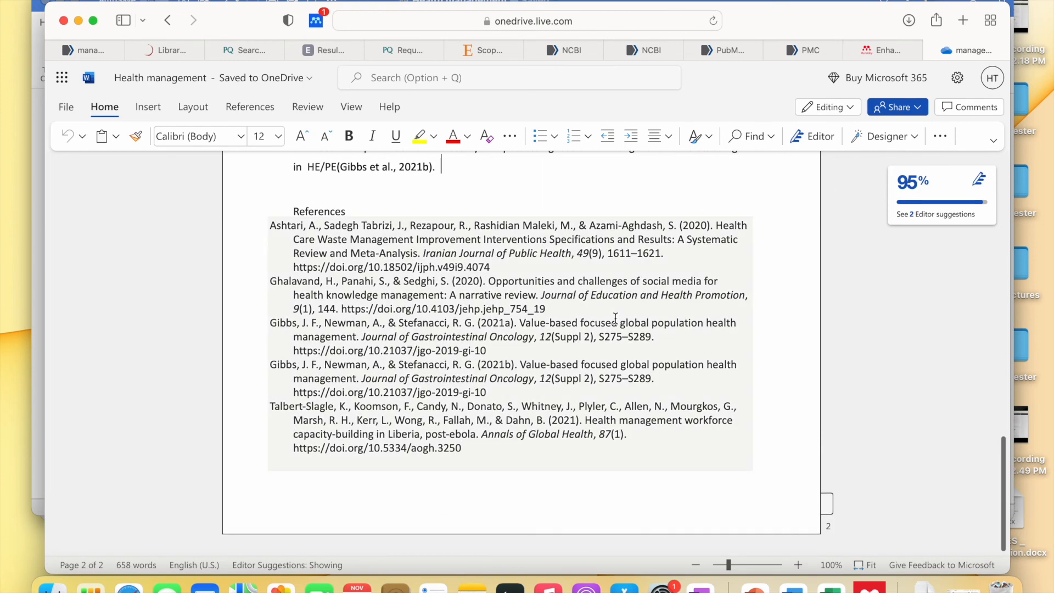
- Minimize Safari and scroll the desktop Health management document back up to its title
left_click(78, 20)
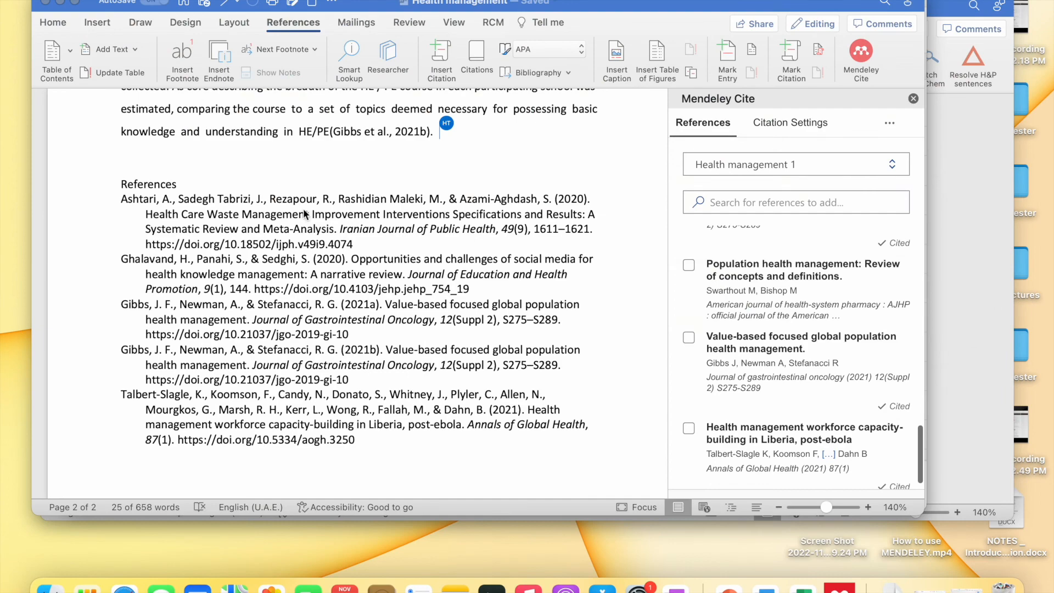
scroll(305, 214, "up", 2)
scroll(439, 185, "up", 6)
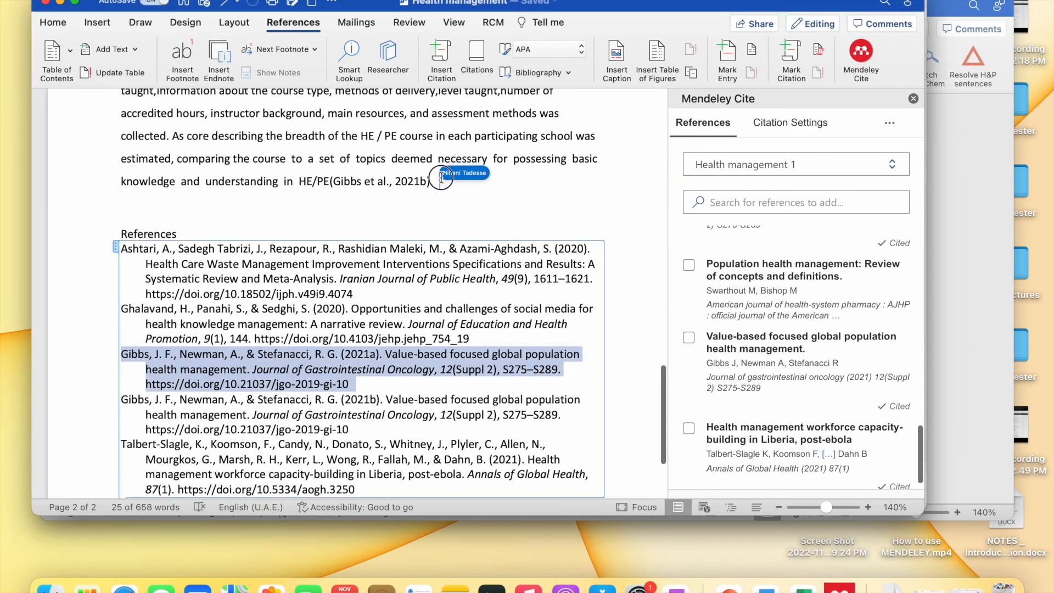
scroll(417, 293, "up", 15)
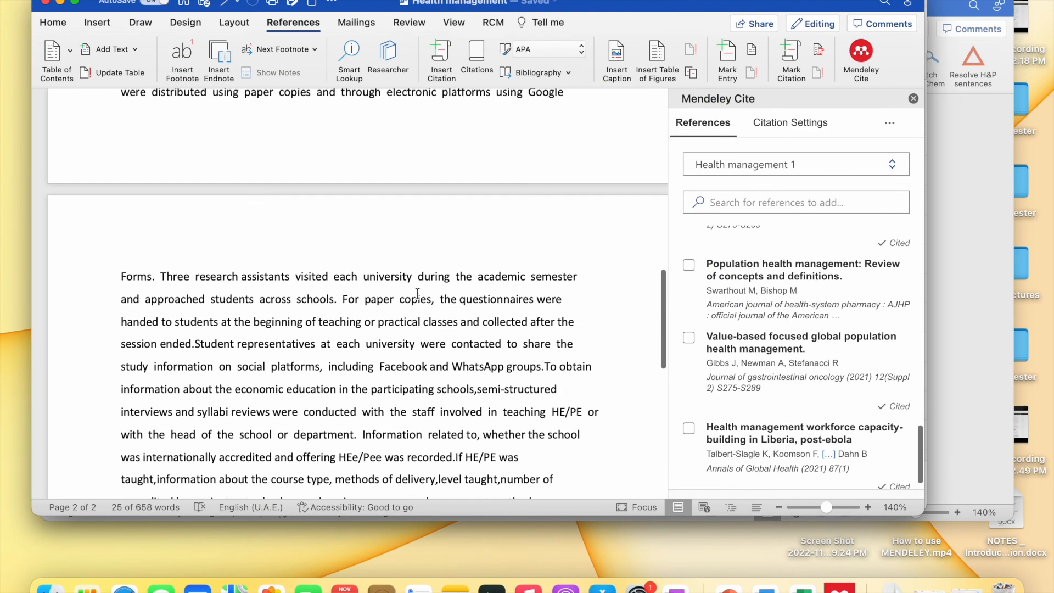